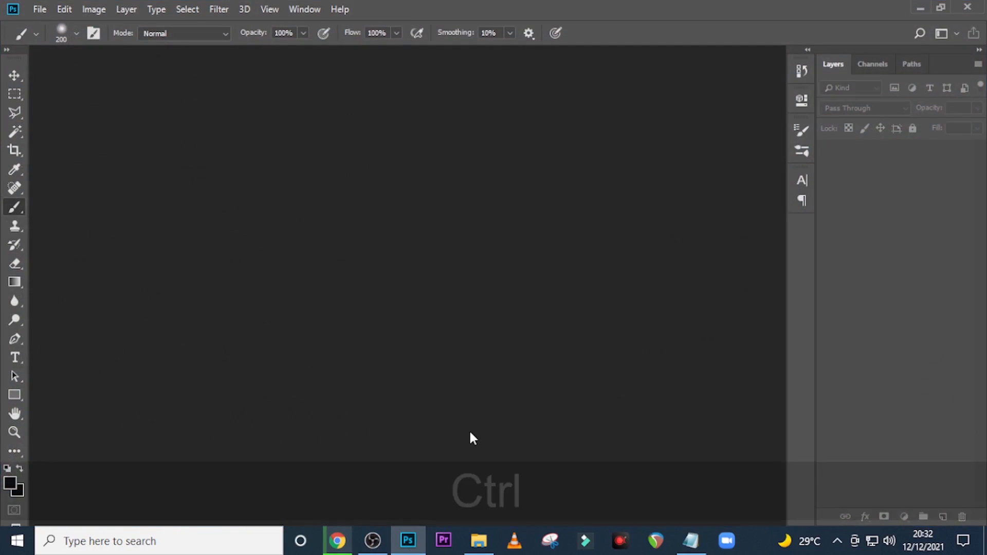
Step: Create a 2000 x 2000 pixel, 72 ppi RGB document with a white background, named CROSS OVER FLYER
{"action": "key", "text": "ctrl+n"}
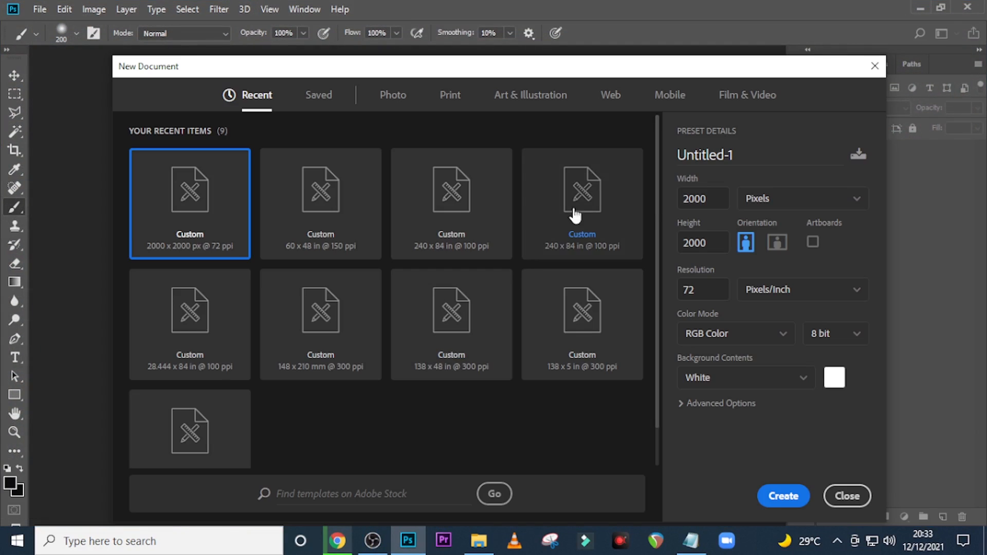
{"action": "left_click", "coordinate": [713, 205]}
{"action": "left_click_drag", "start_coordinate": [714, 205], "coordinate": [677, 206]}
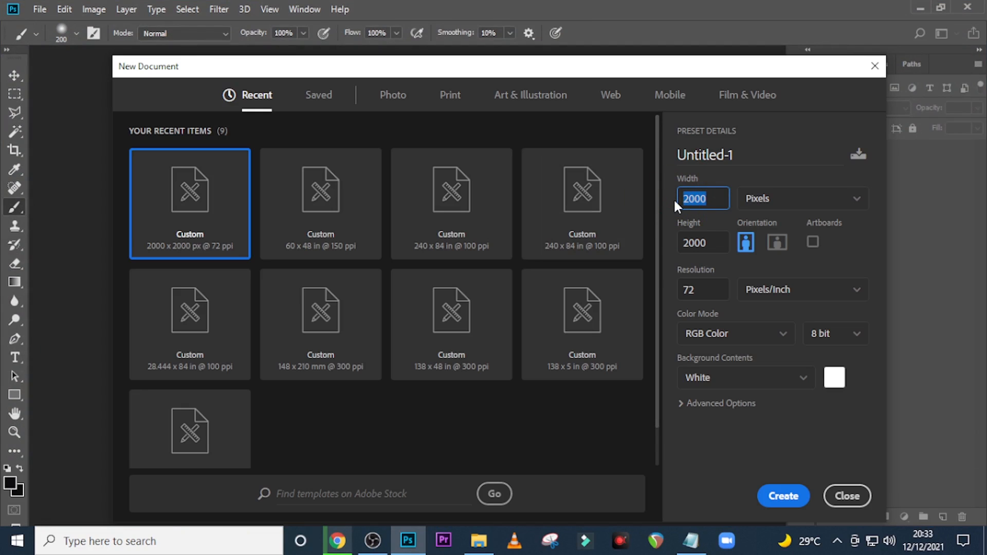
{"action": "left_click_drag", "start_coordinate": [712, 247], "coordinate": [670, 247]}
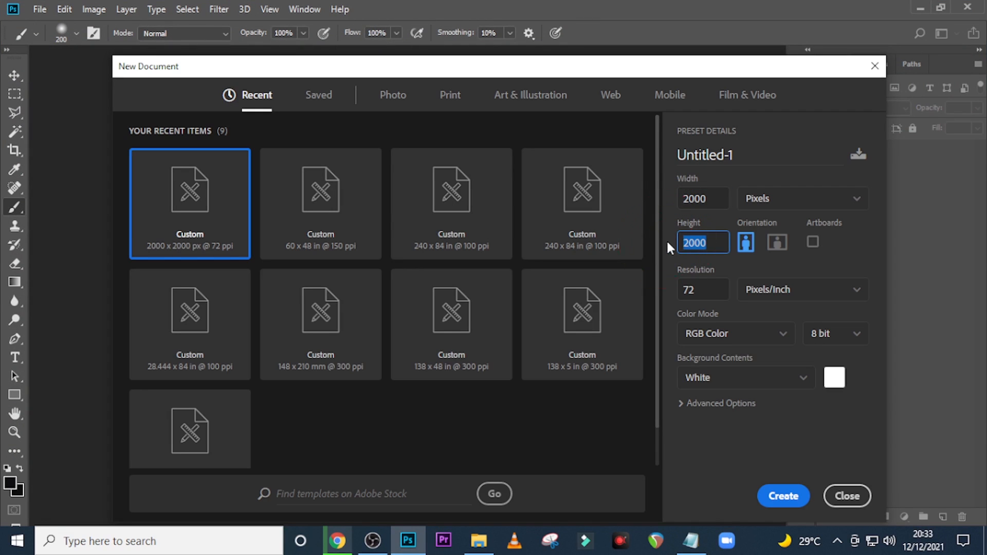
{"action": "left_click_drag", "start_coordinate": [709, 291], "coordinate": [668, 288]}
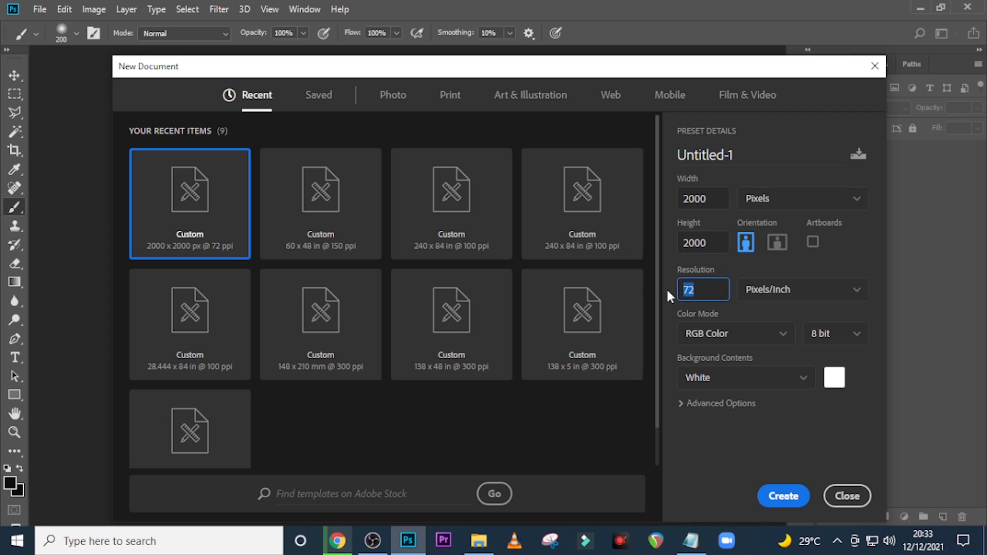
{"action": "left_click", "coordinate": [711, 337]}
{"action": "left_click", "coordinate": [712, 408]}
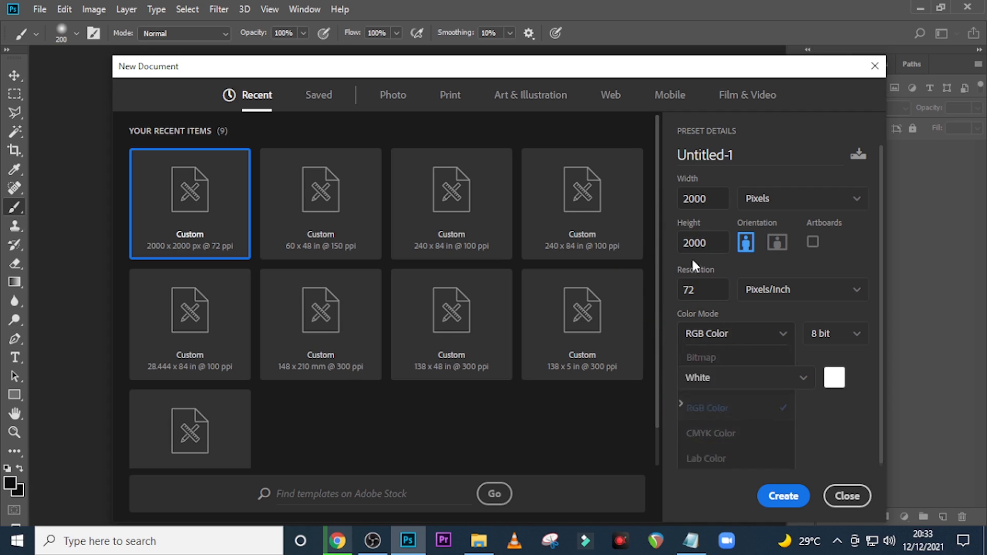
{"action": "left_click_drag", "start_coordinate": [737, 153], "coordinate": [654, 157]}
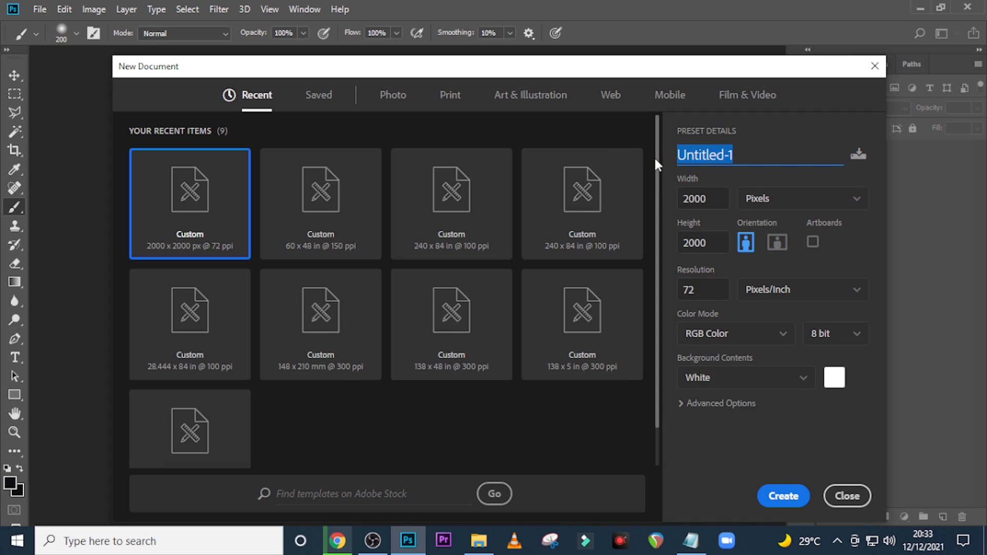
{"action": "type", "text": "CROSS OVER"}
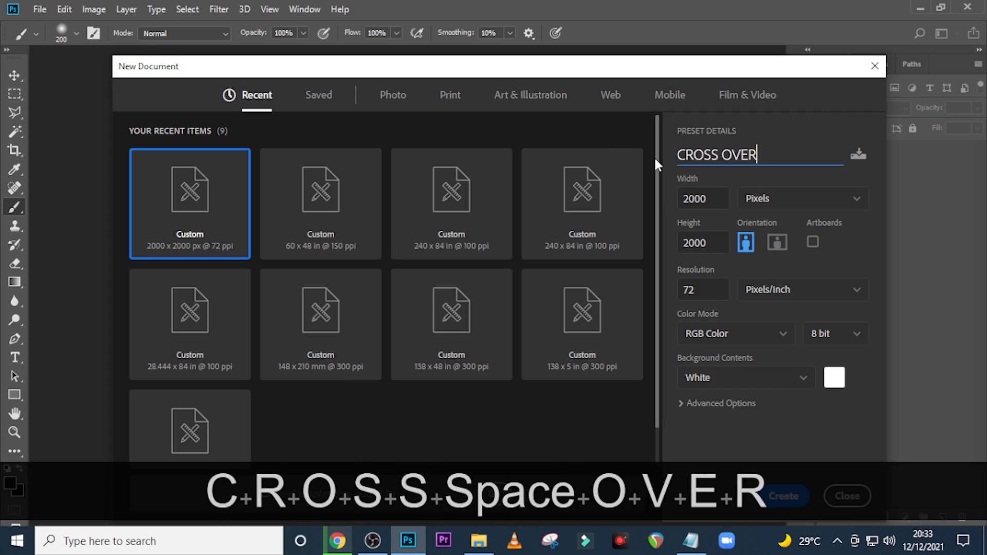
{"action": "type", "text": " FLYER"}
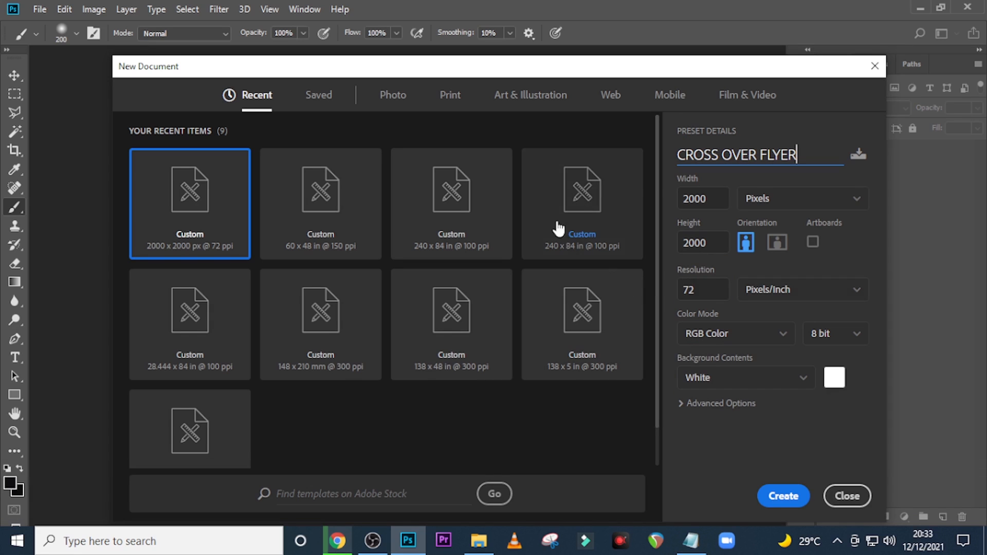
{"action": "left_click", "coordinate": [776, 494]}
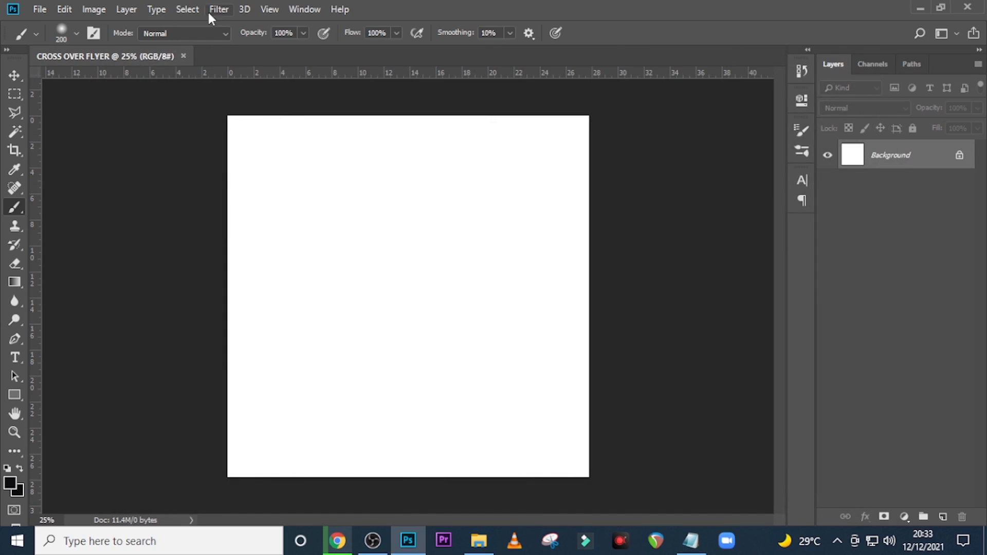
Step: Add a guide layout with 2 columns, 2 rows and 0.25 in margins on all four sides of the canvas
{"action": "left_click", "coordinate": [218, 10]}
{"action": "mouse_move", "coordinate": [269, 11]}
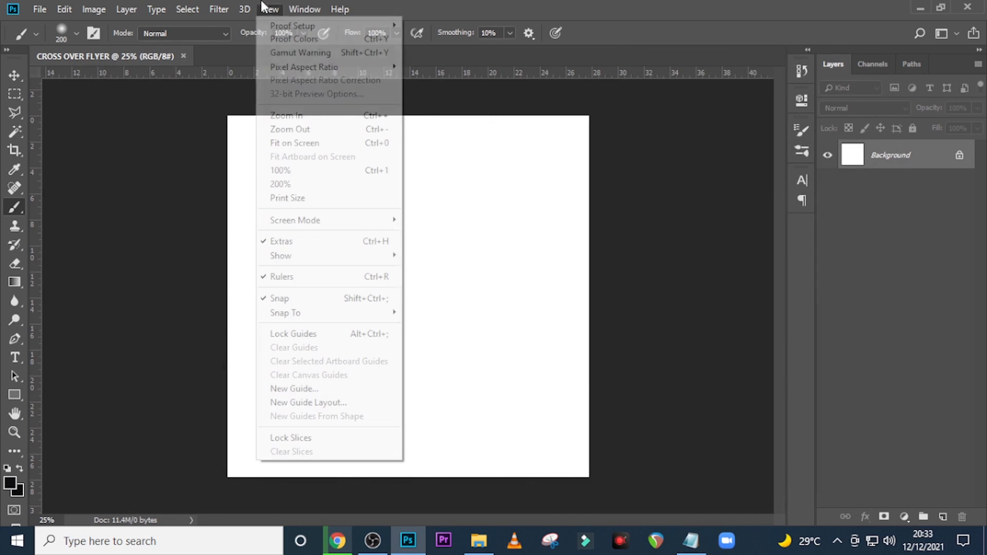
{"action": "left_click", "coordinate": [315, 402]}
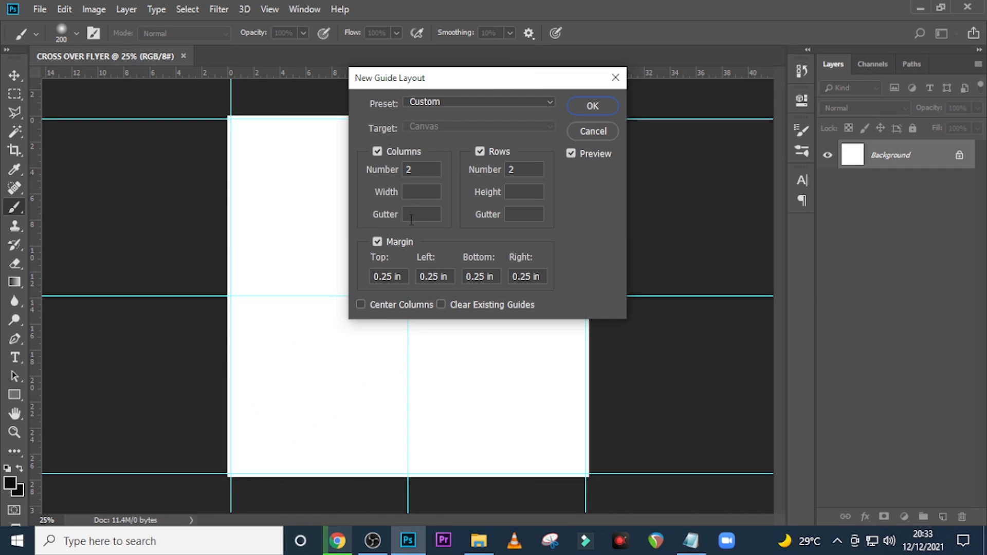
{"action": "left_click", "coordinate": [419, 176]}
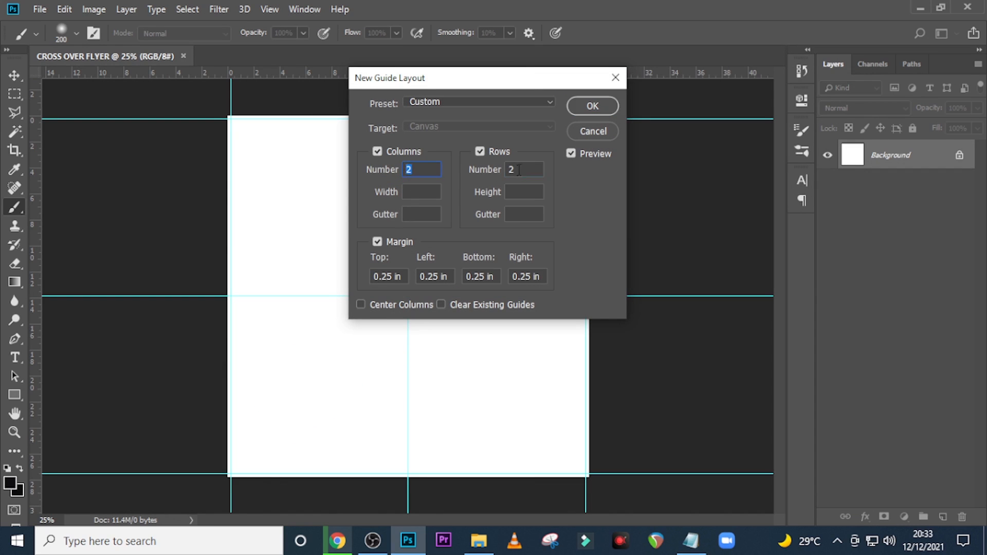
{"action": "left_click", "coordinate": [487, 169]}
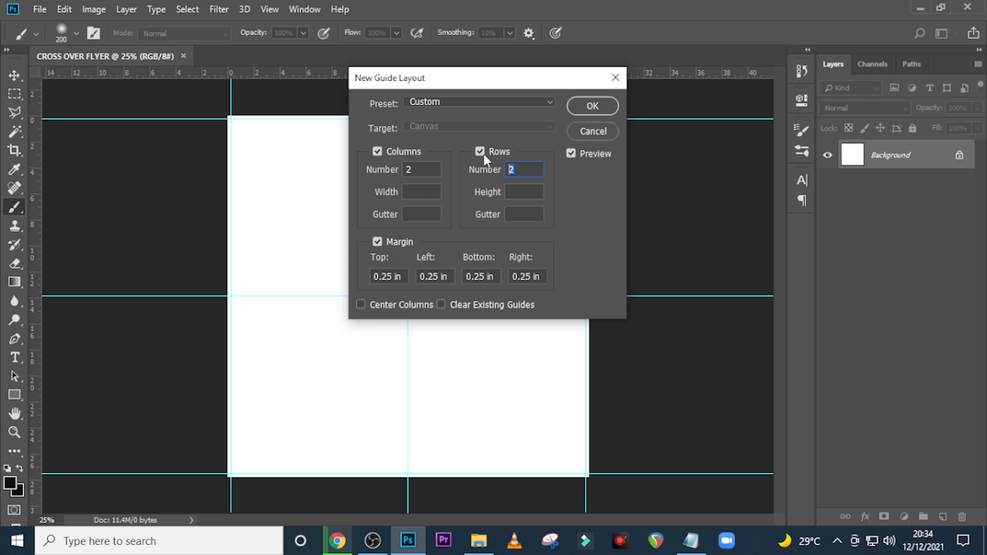
{"action": "left_click", "coordinate": [384, 168]}
{"action": "left_click", "coordinate": [525, 167]}
{"action": "left_click", "coordinate": [478, 170]}
{"action": "left_click", "coordinate": [366, 274]}
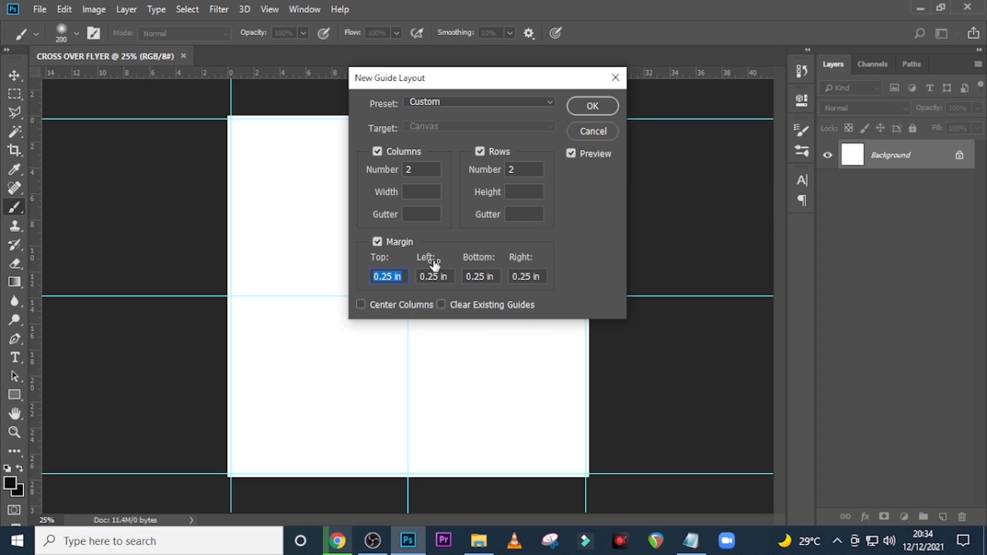
{"action": "left_click", "coordinate": [591, 108]}
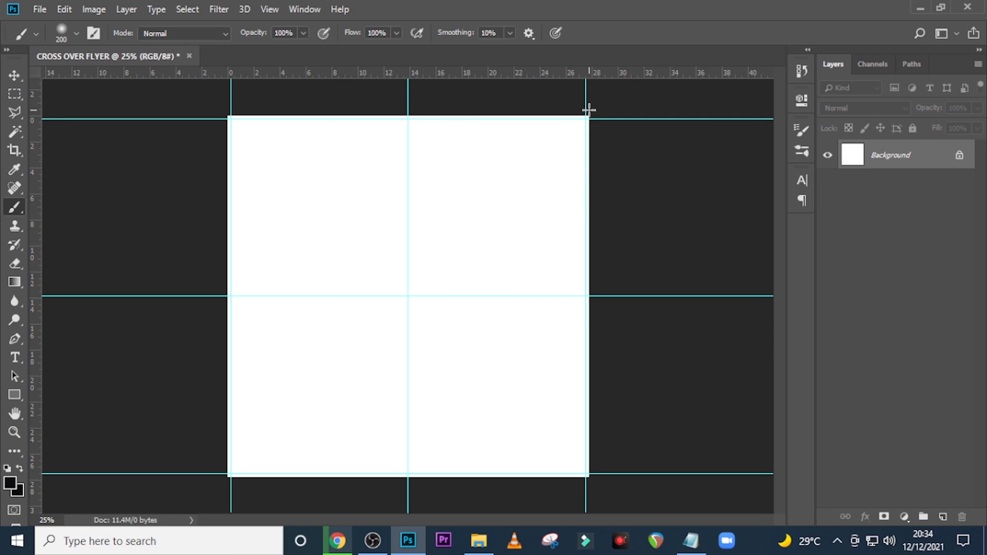
Step: Add a text layer in the canvas's upper-left quadrant reading CROSS, copied from the 68A.txt notes in Notepad
{"action": "key", "text": "t"}
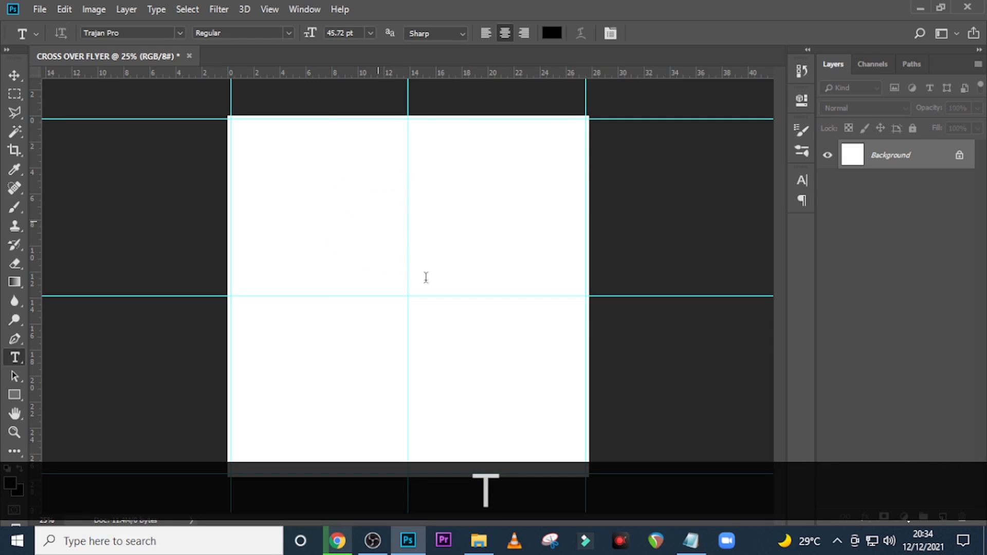
{"action": "left_click", "coordinate": [378, 222]}
{"action": "left_click", "coordinate": [691, 541]}
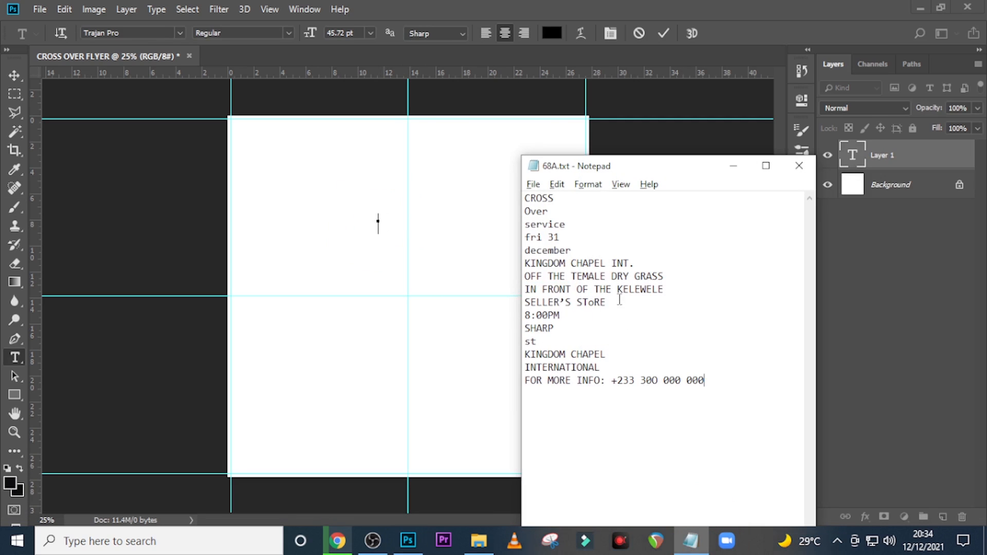
{"action": "left_click_drag", "start_coordinate": [563, 202], "coordinate": [506, 200]}
{"action": "key", "text": "ctrl+c"}
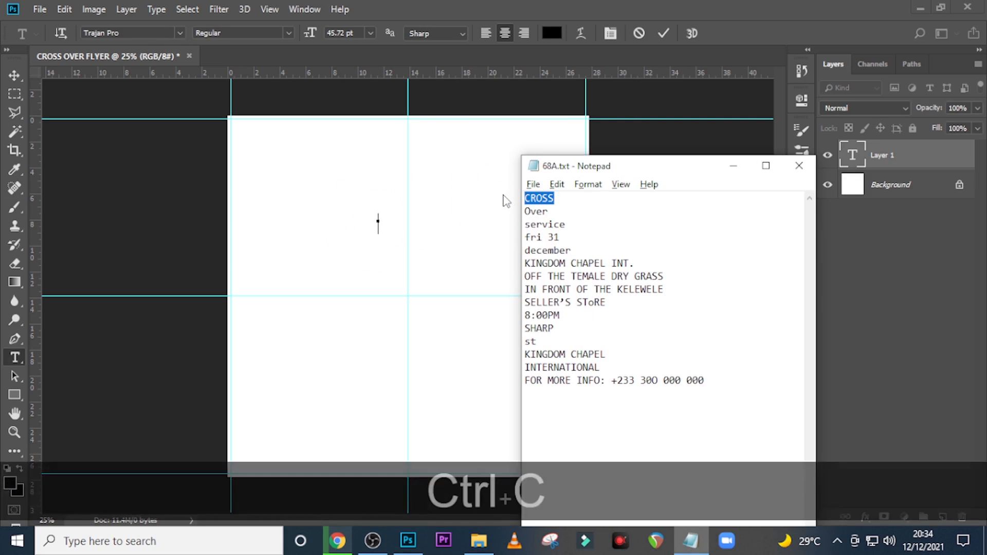
{"action": "left_click", "coordinate": [503, 7]}
{"action": "key", "text": "ctrl+v"}
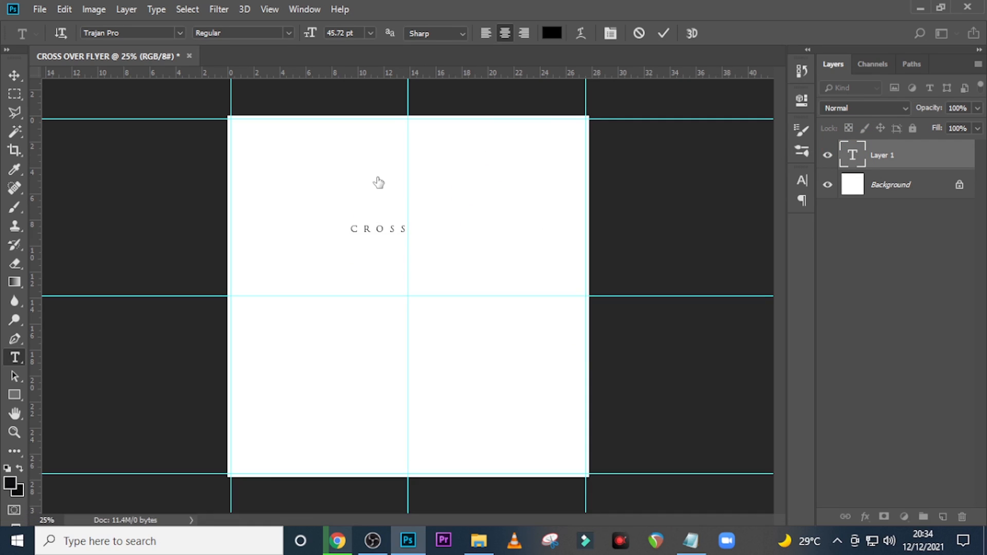
{"action": "key", "text": "ctrl+Return"}
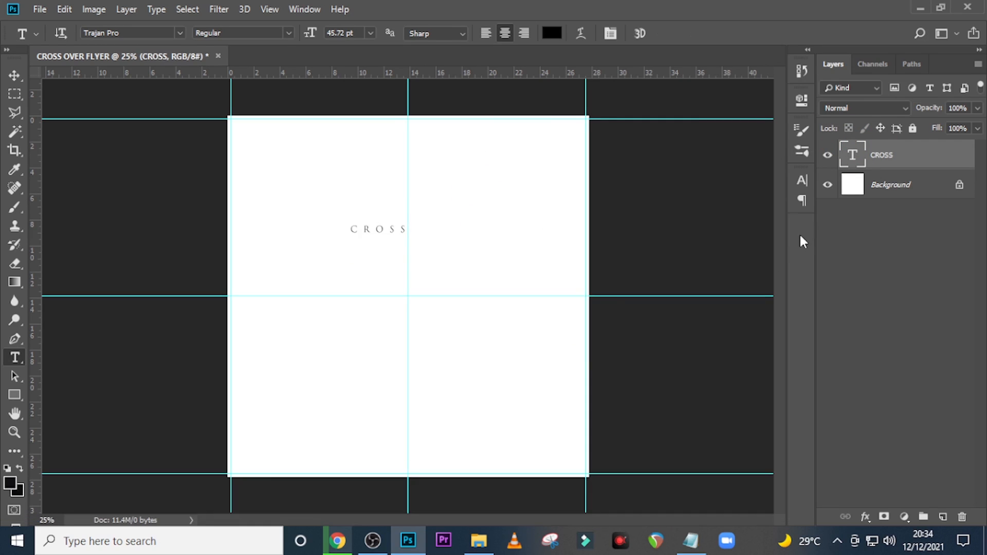
Step: Change the CROSS text's font to Morganite with the ExtraBold style
{"action": "left_click", "coordinate": [806, 181]}
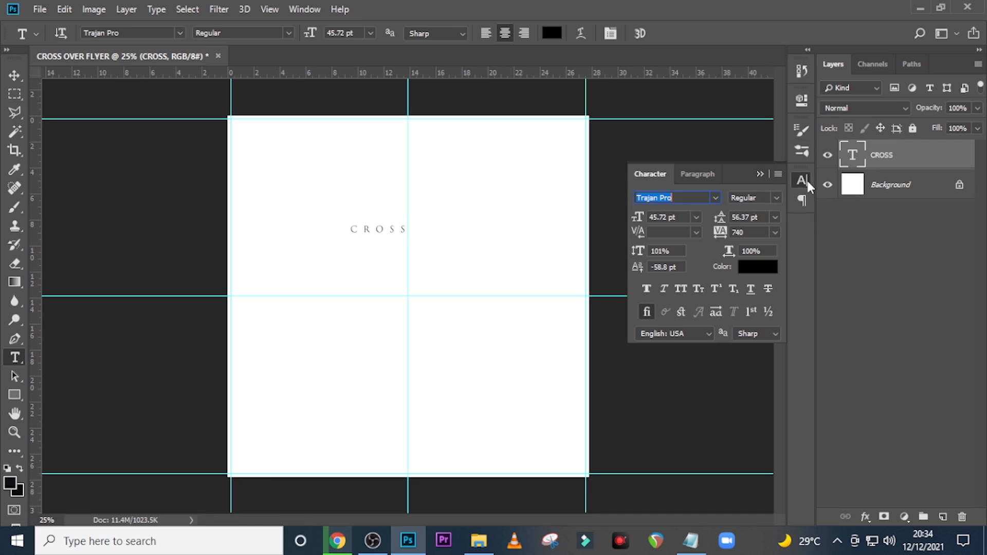
{"action": "left_click", "coordinate": [715, 198]}
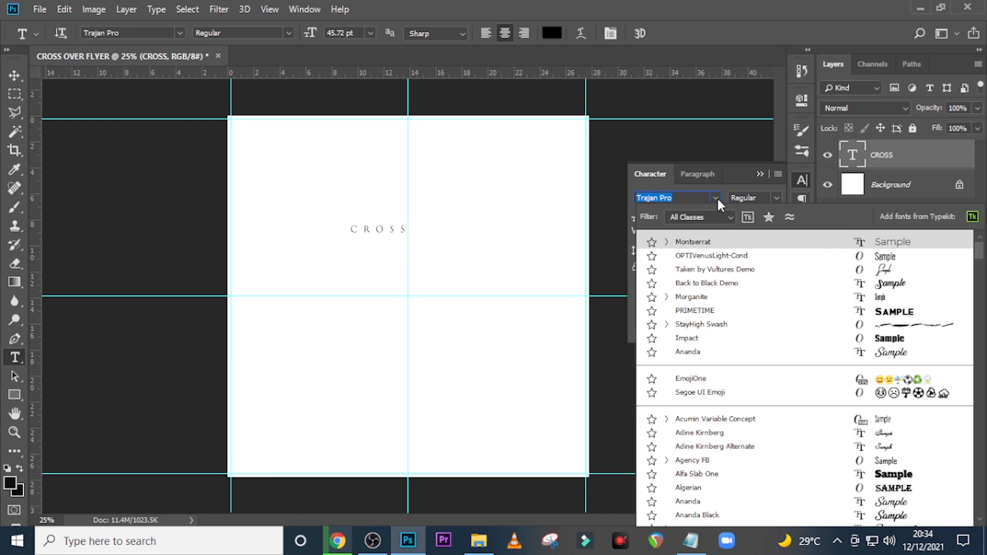
{"action": "left_click", "coordinate": [693, 297]}
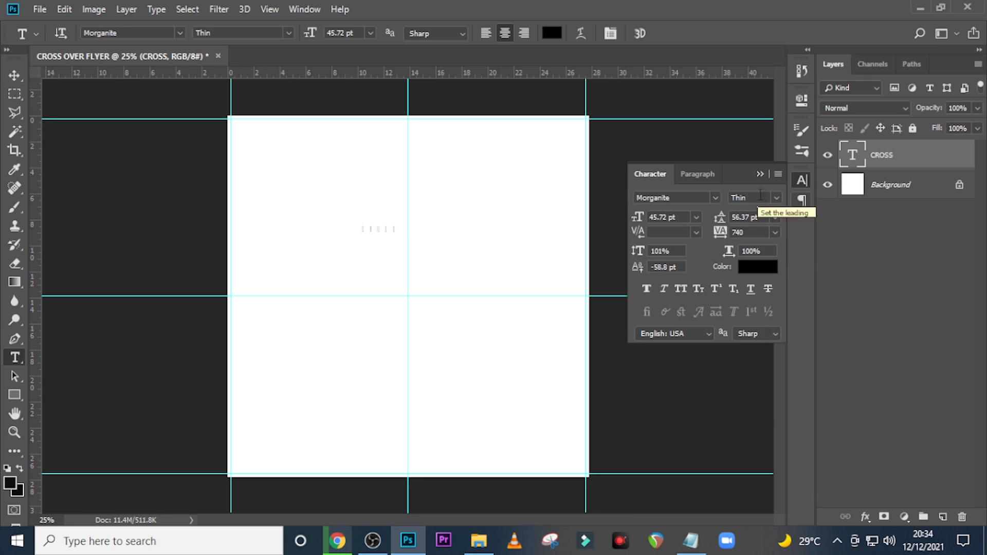
{"action": "left_click", "coordinate": [777, 198]}
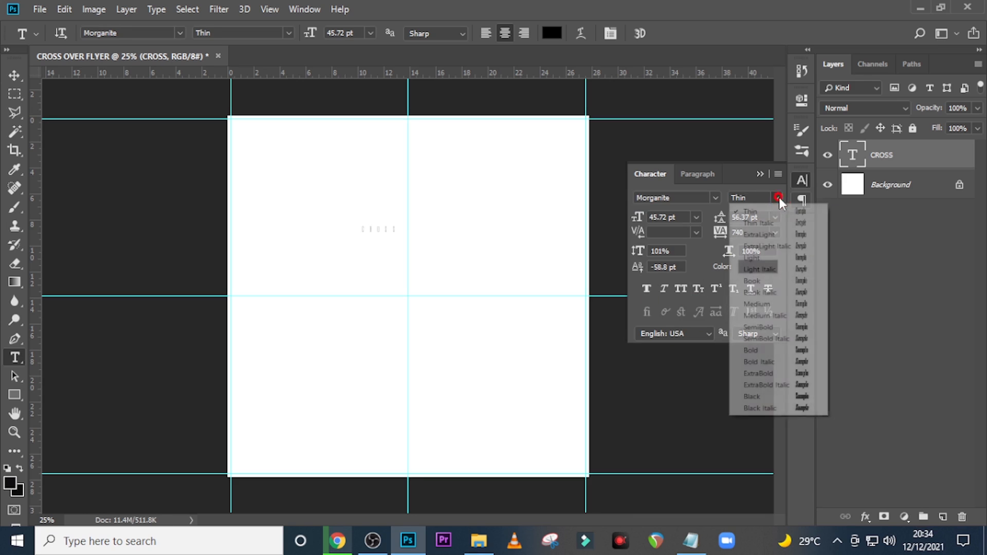
{"action": "left_click", "coordinate": [766, 378]}
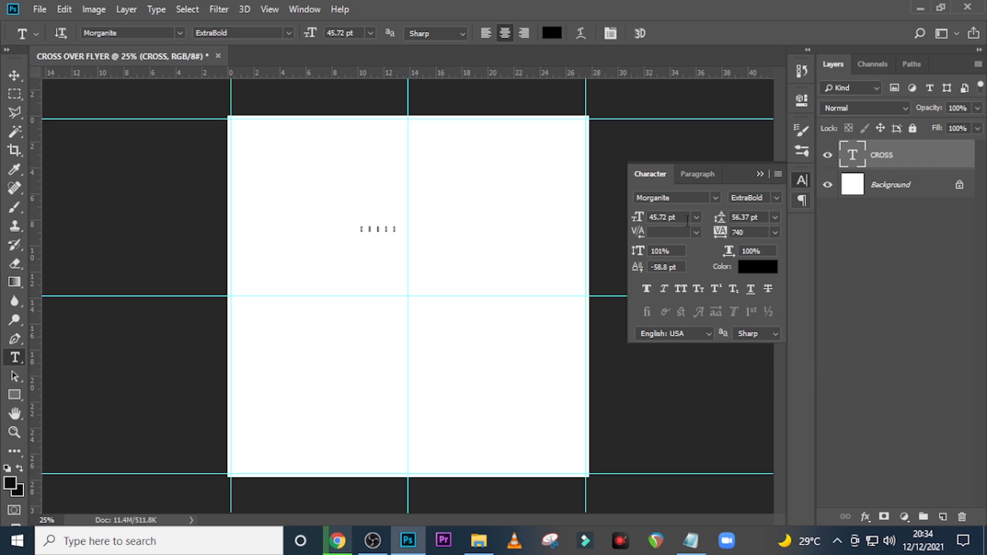
Step: Set the CROSS text's font size to 691 pt and its tracking to 0
{"action": "left_click_drag", "start_coordinate": [687, 217], "coordinate": [620, 217]}
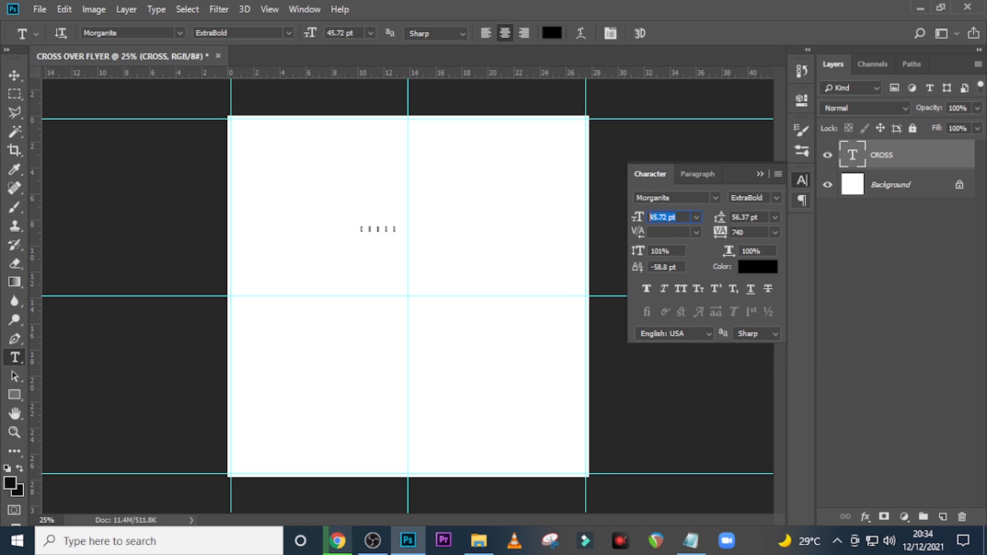
{"action": "type", "text": "691"}
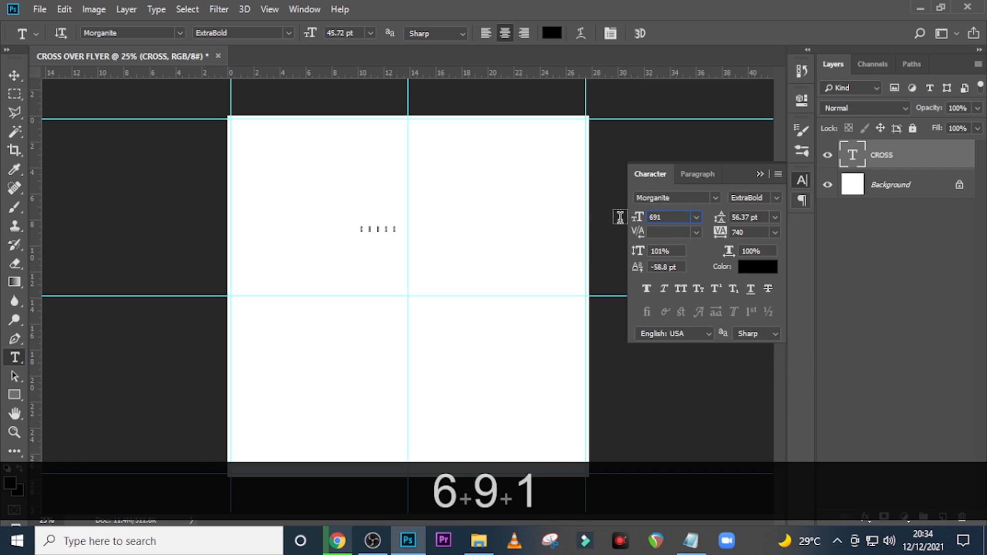
{"action": "key", "text": "Return"}
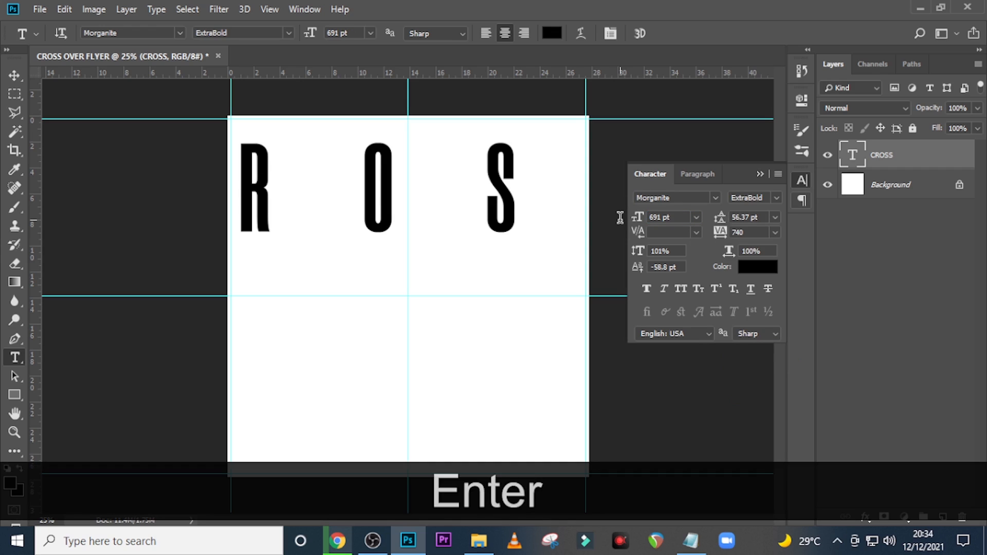
{"action": "left_click", "coordinate": [751, 233]}
{"action": "type", "text": "0"}
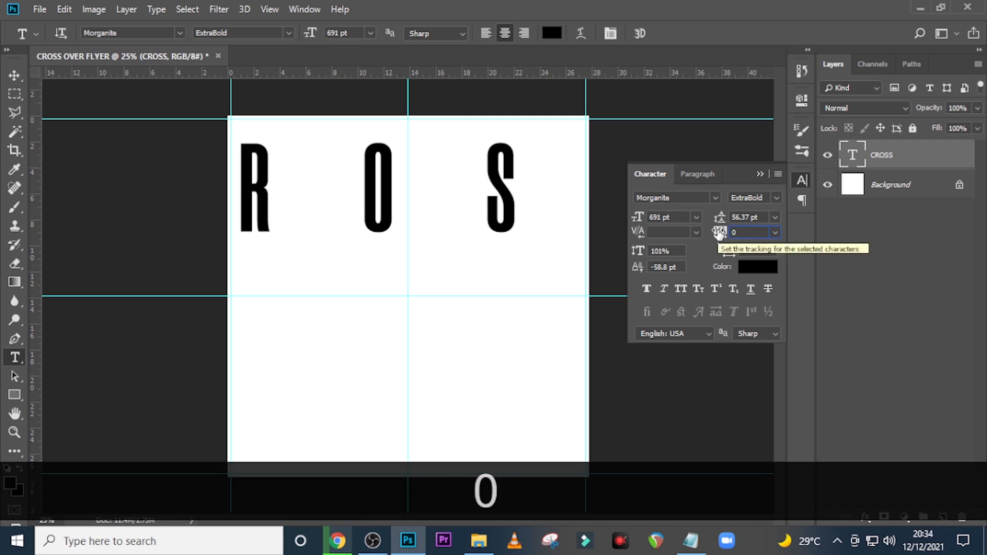
{"action": "key", "text": "Return"}
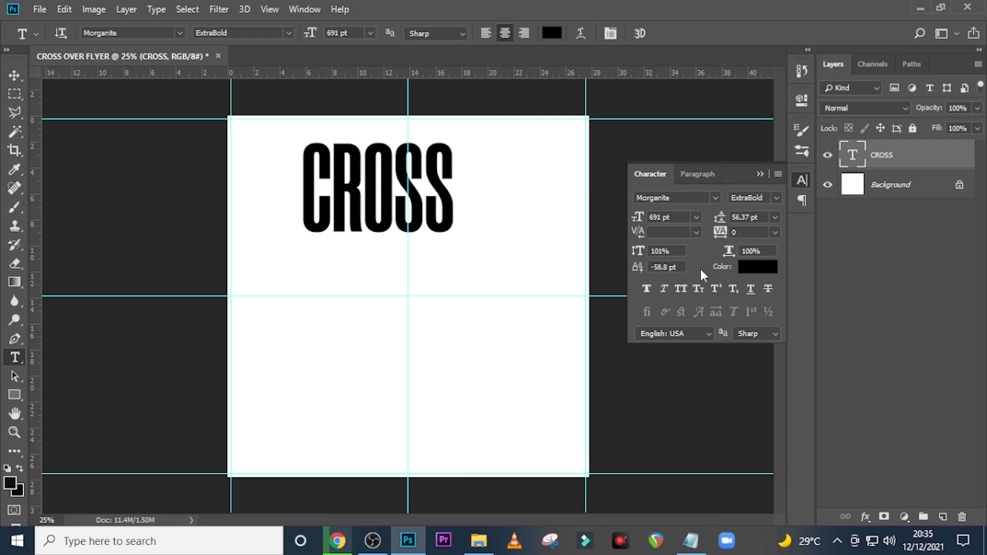
Step: Apply All Caps to the CROSS text and set its color to 0A0A09
{"action": "left_click", "coordinate": [679, 291]}
{"action": "left_click", "coordinate": [752, 268]}
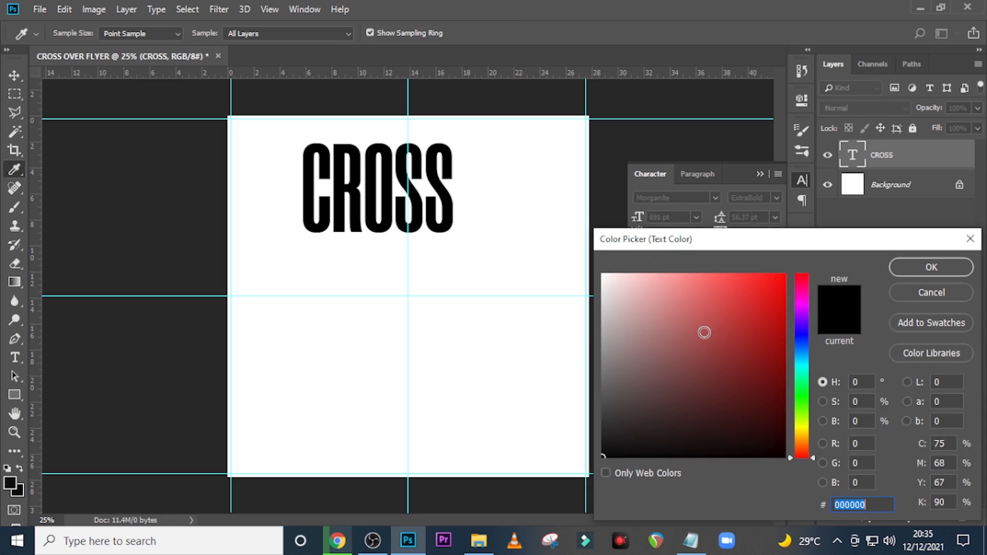
{"action": "type", "text": "0A"}
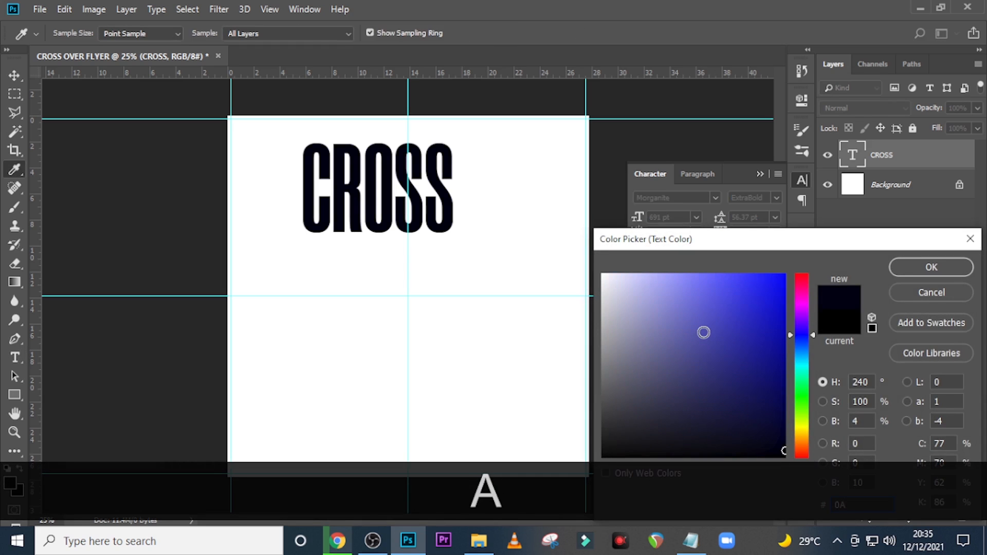
{"action": "type", "text": "0A"}
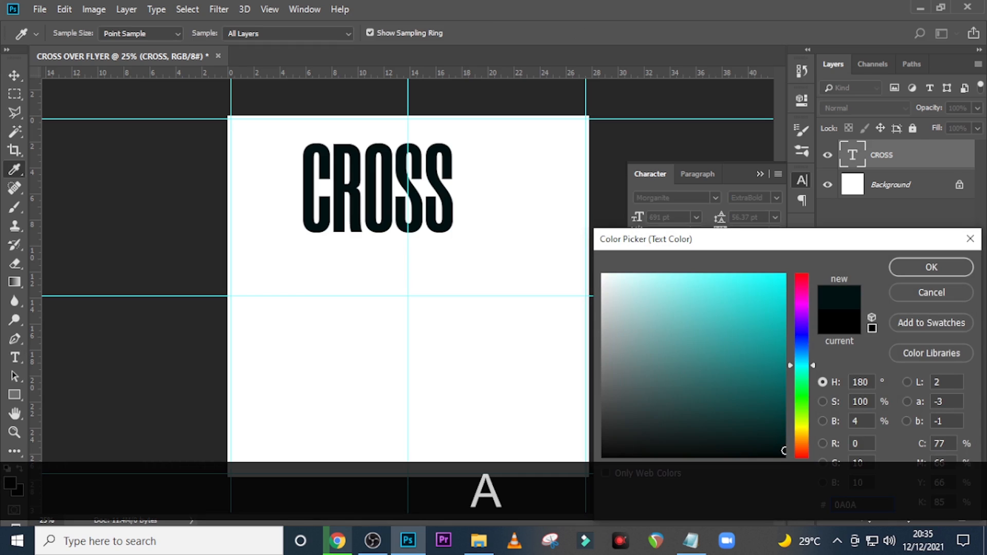
{"action": "type", "text": "09"}
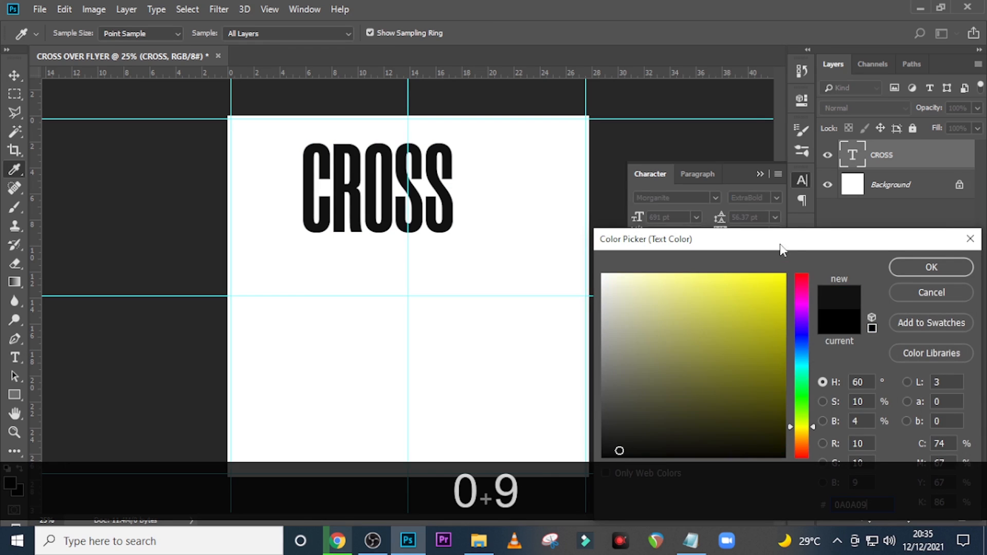
{"action": "left_click_drag", "start_coordinate": [781, 250], "coordinate": [779, 199]}
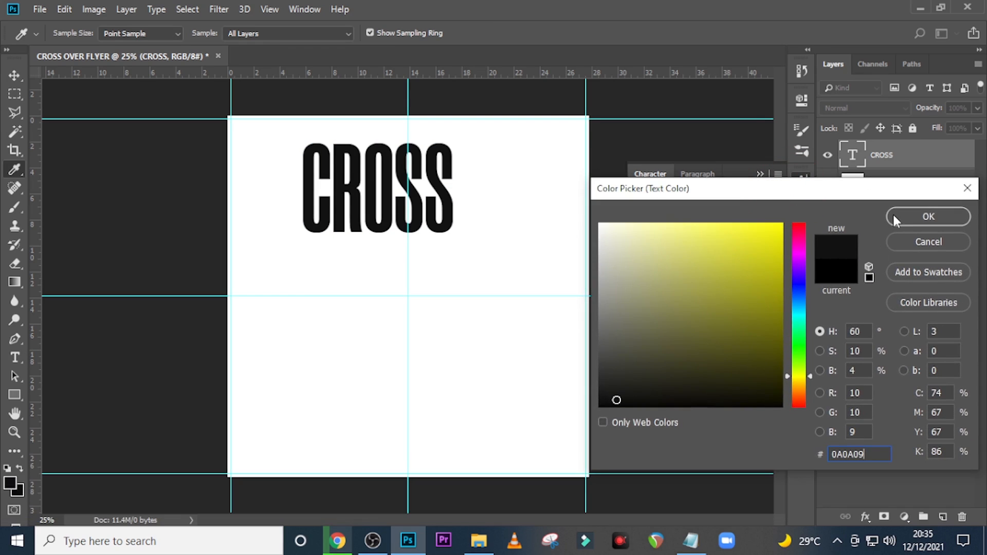
{"action": "left_click", "coordinate": [897, 217]}
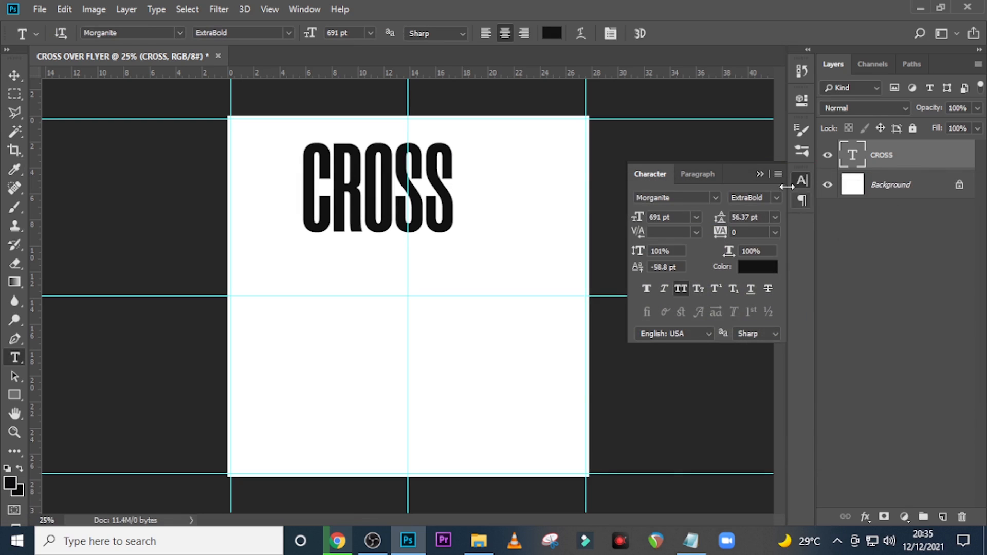
{"action": "left_click", "coordinate": [758, 173]}
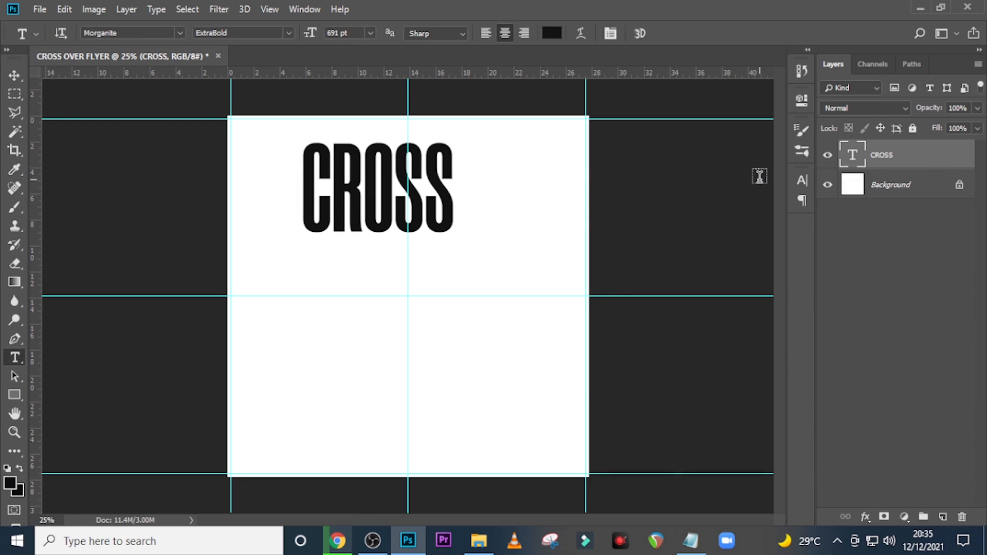
Step: Move the CROSS text down into the right part of the canvas and place a duplicate of it directly below
{"action": "key", "text": "v"}
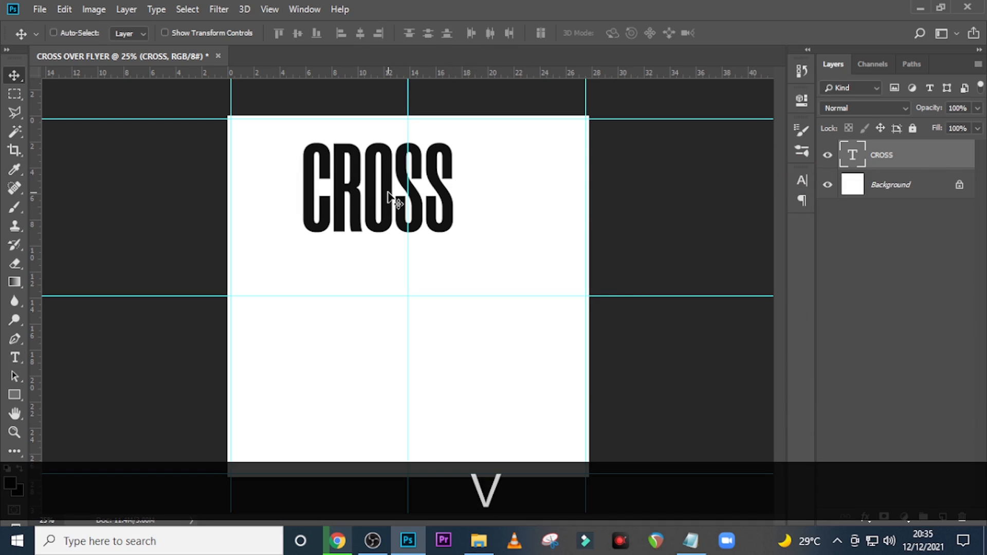
{"action": "left_click_drag", "start_coordinate": [392, 197], "coordinate": [450, 332]}
{"action": "key", "text": "ctrl+j"}
{"action": "key", "text": "v"}
Step: Replace the lower CROSS copy's text with Over, copied from the 68A.txt notes in Notepad
{"action": "left_click", "coordinate": [691, 541]}
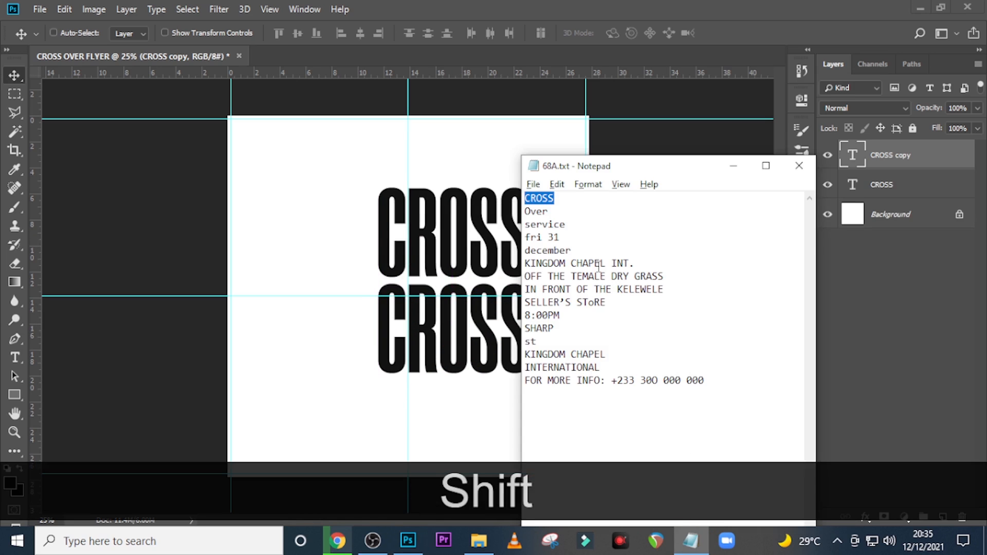
{"action": "double_click", "coordinate": [560, 212]}
{"action": "key", "text": "ctrl+c"}
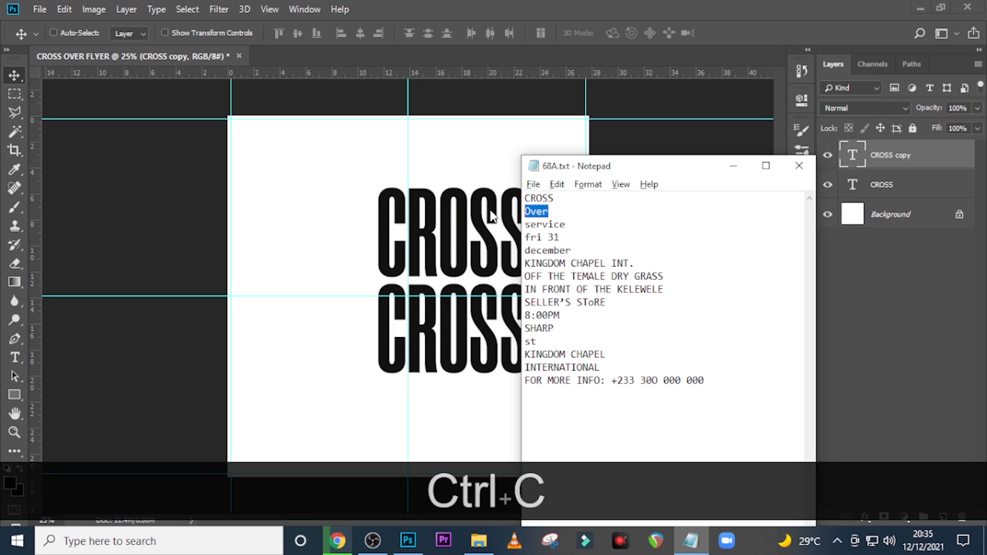
{"action": "left_click", "coordinate": [517, 6]}
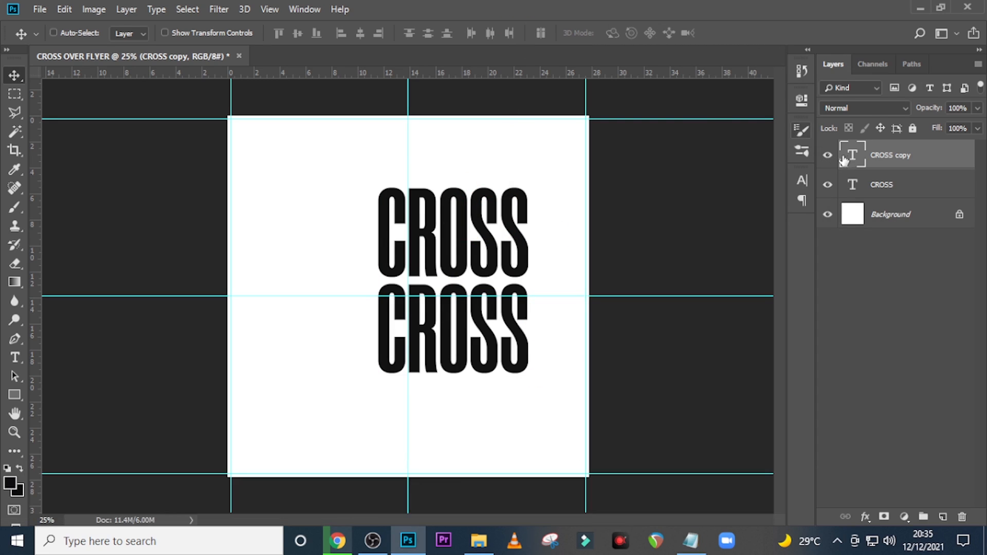
{"action": "double_click", "coordinate": [852, 155]}
{"action": "key", "text": "ctrl+v"}
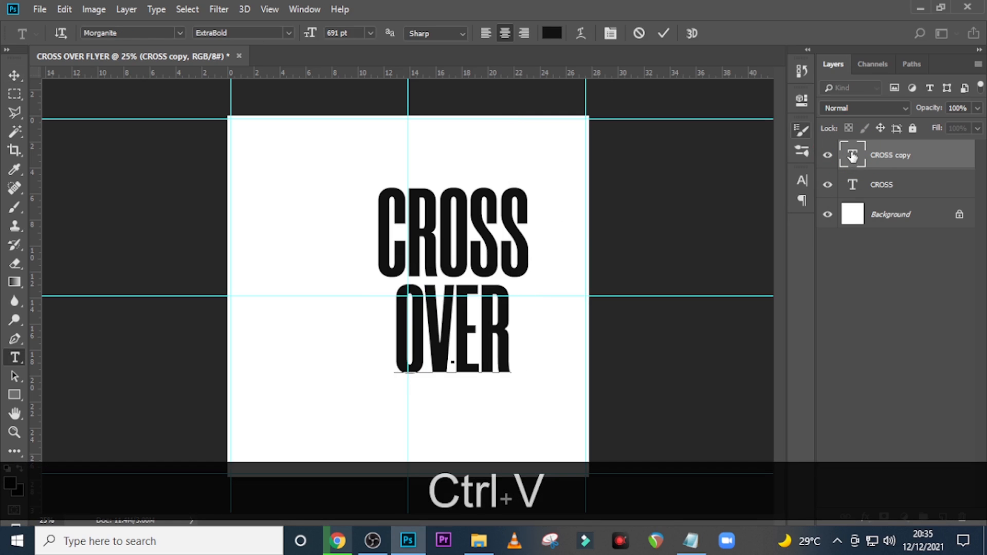
{"action": "left_click", "coordinate": [851, 155]}
Step: Turn off All Caps for the Over text and set its font to Taken by Vultures Demo at 513 pt
{"action": "left_click", "coordinate": [804, 181]}
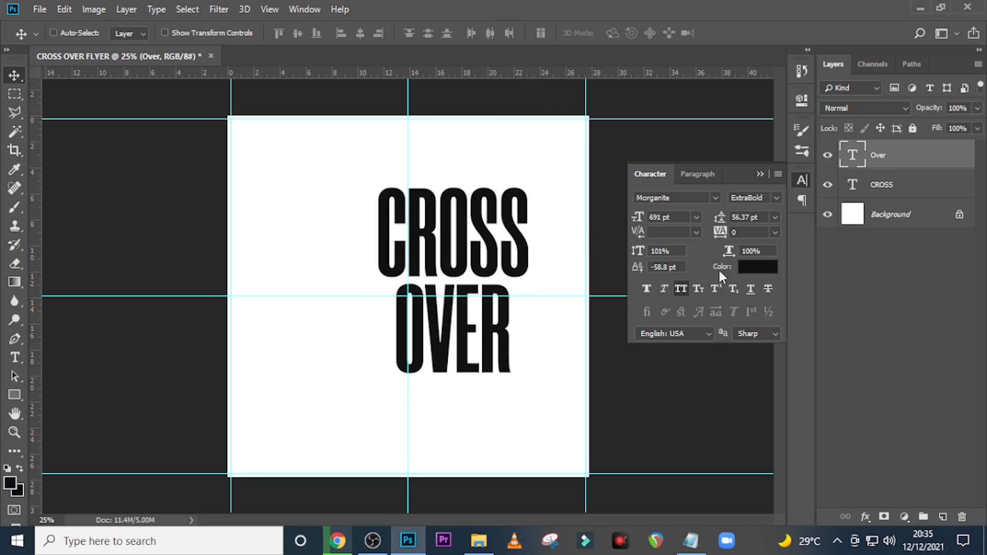
{"action": "left_click", "coordinate": [678, 289]}
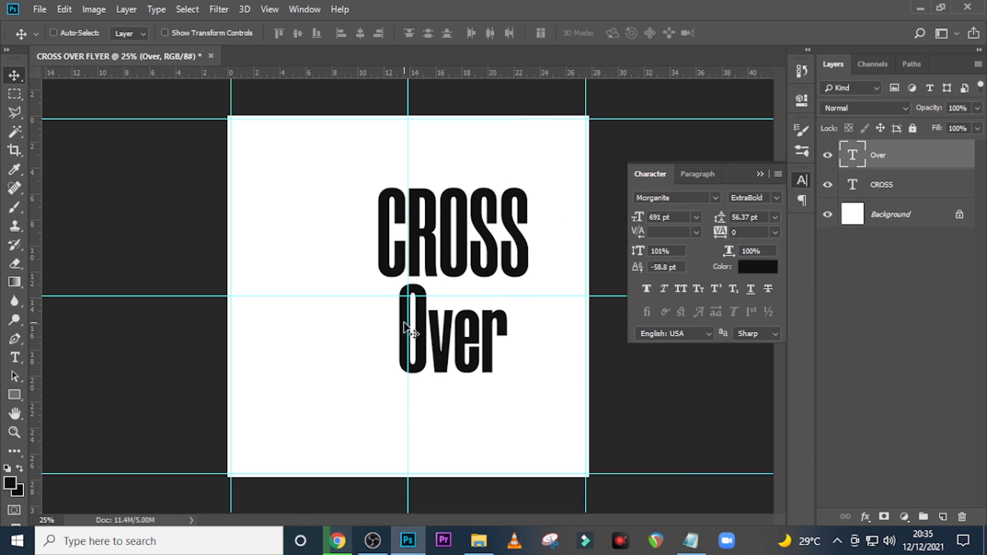
{"action": "left_click", "coordinate": [716, 198]}
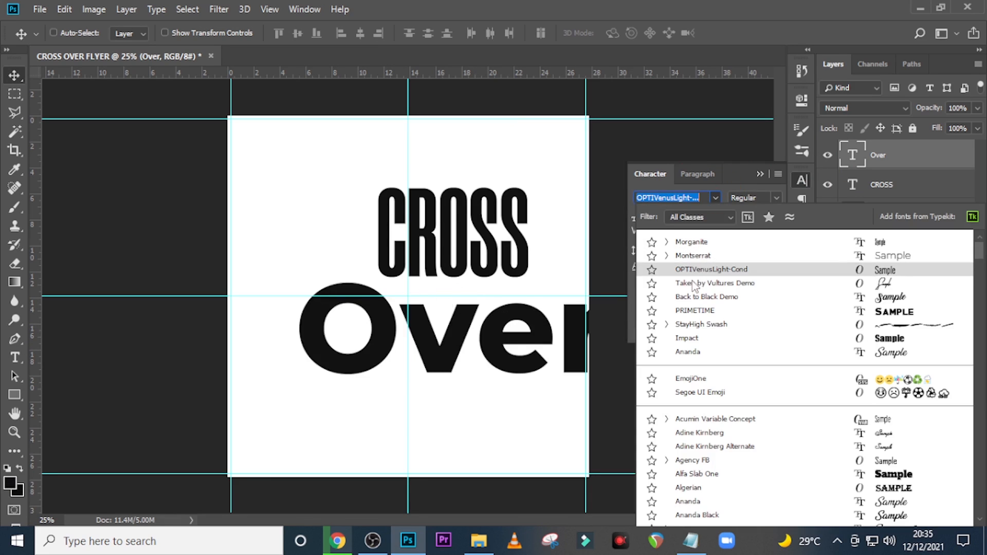
{"action": "left_click", "coordinate": [694, 283]}
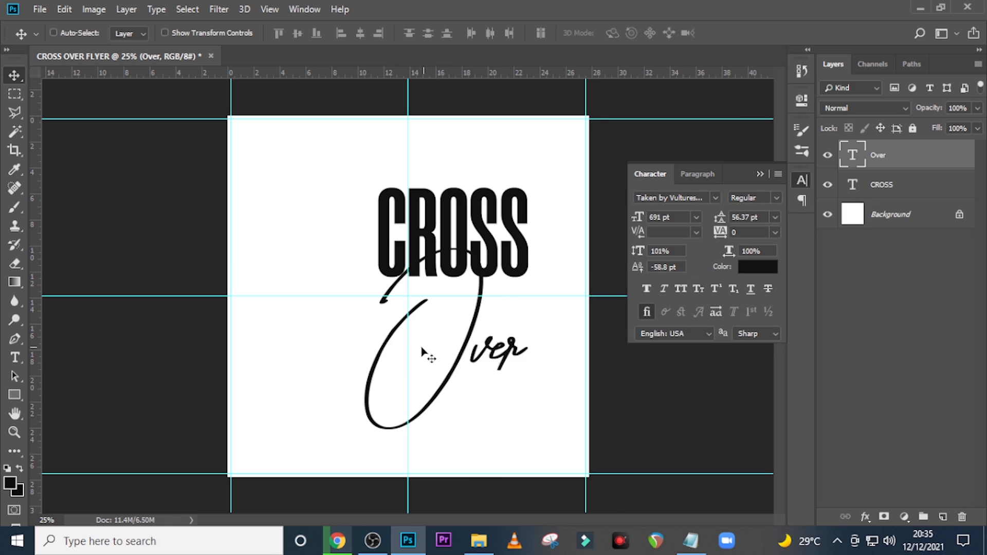
{"action": "left_click", "coordinate": [677, 218]}
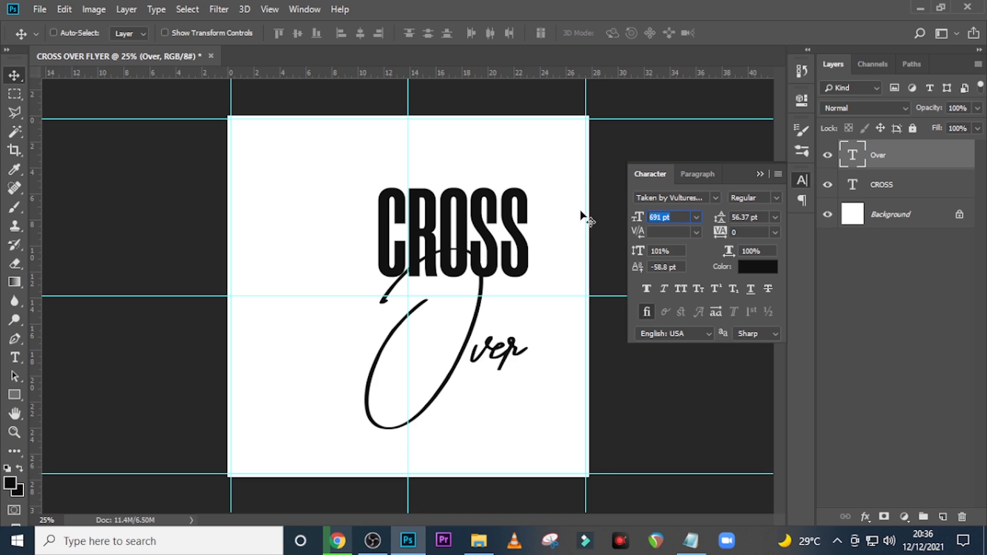
{"action": "type", "text": "513"}
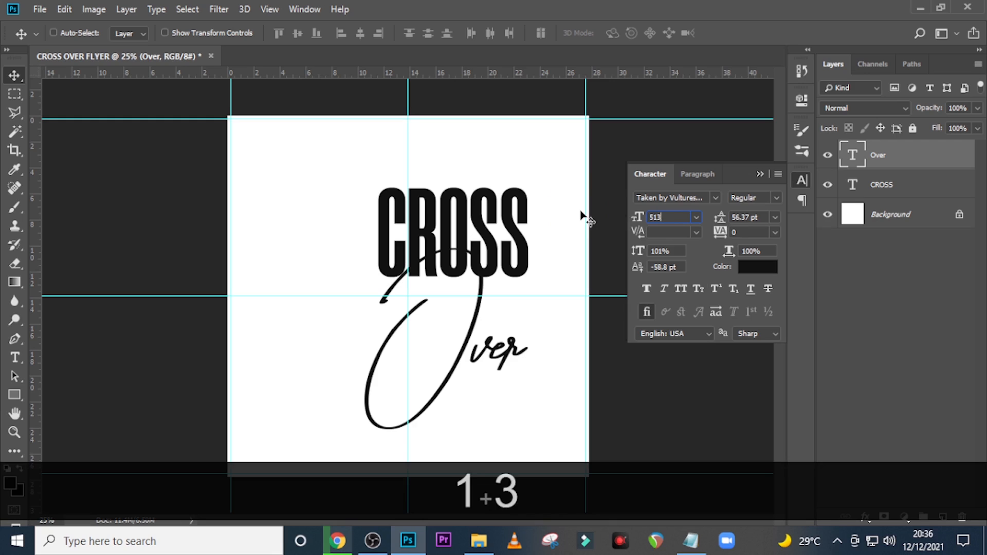
{"action": "key", "text": "Return"}
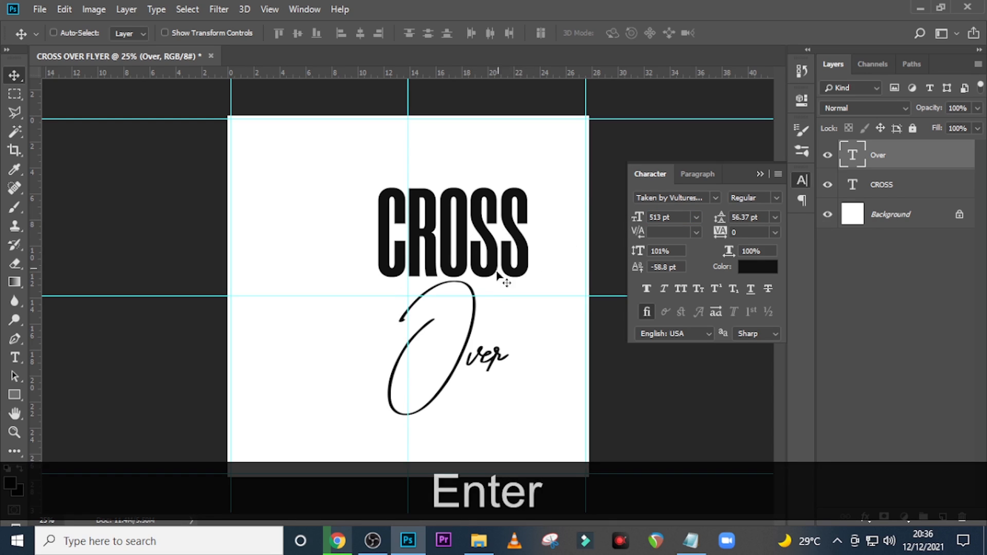
Step: Move the Over text up so its large O overlaps the CROSS letters and the rest sits just beneath them
{"action": "left_click_drag", "start_coordinate": [452, 354], "coordinate": [437, 286]}
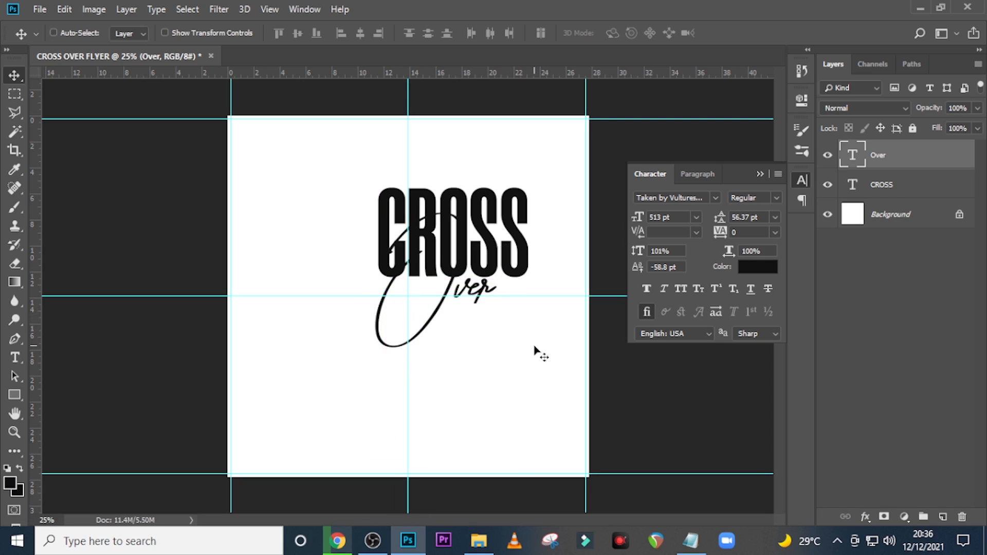
{"action": "key", "text": "Left"}
{"action": "key", "text": "Left"}
{"action": "key", "text": "Left"}
{"action": "key", "text": "Left"}
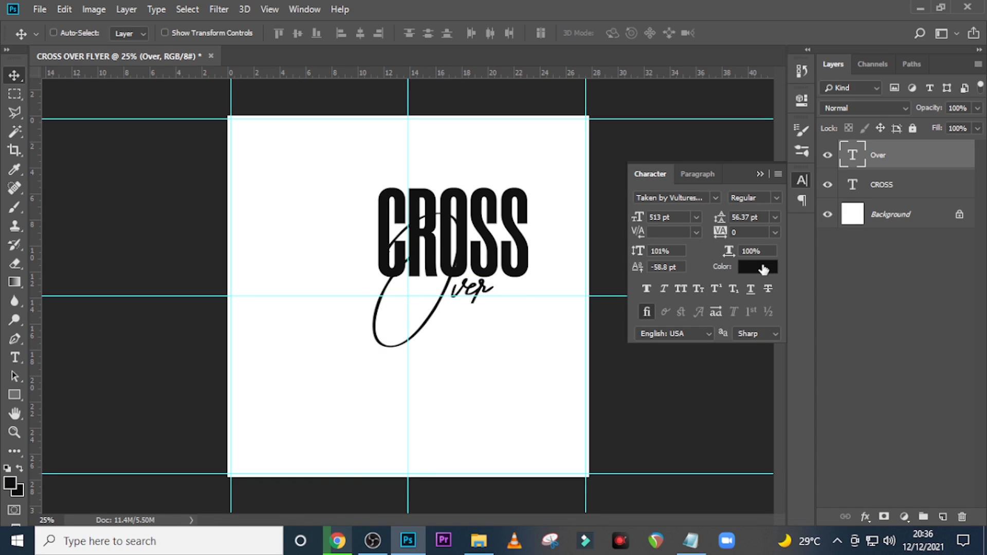
Step: Set the Over text's color to gold, E0C04C
{"action": "left_click", "coordinate": [762, 267]}
{"action": "type", "text": "E"}
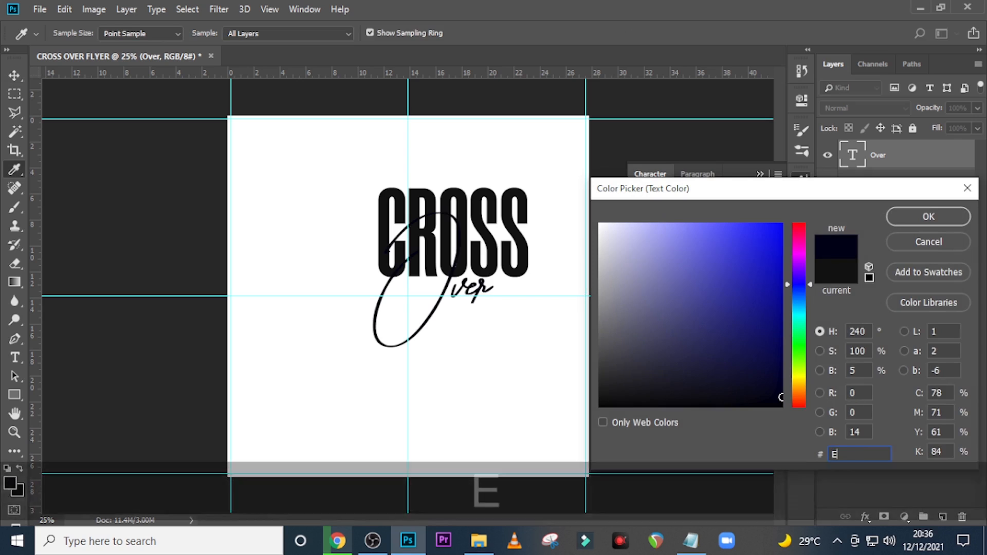
{"action": "type", "text": "0C"}
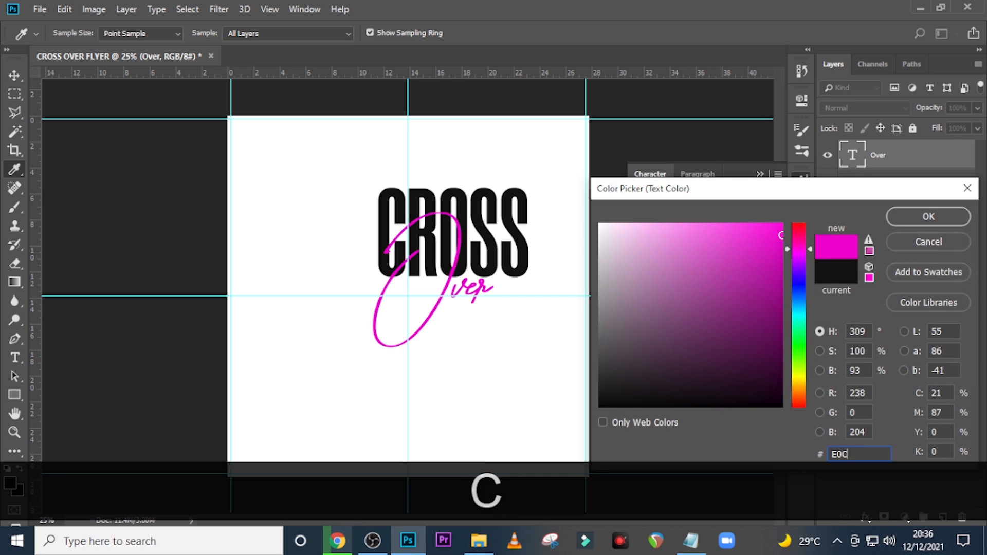
{"action": "type", "text": "0"}
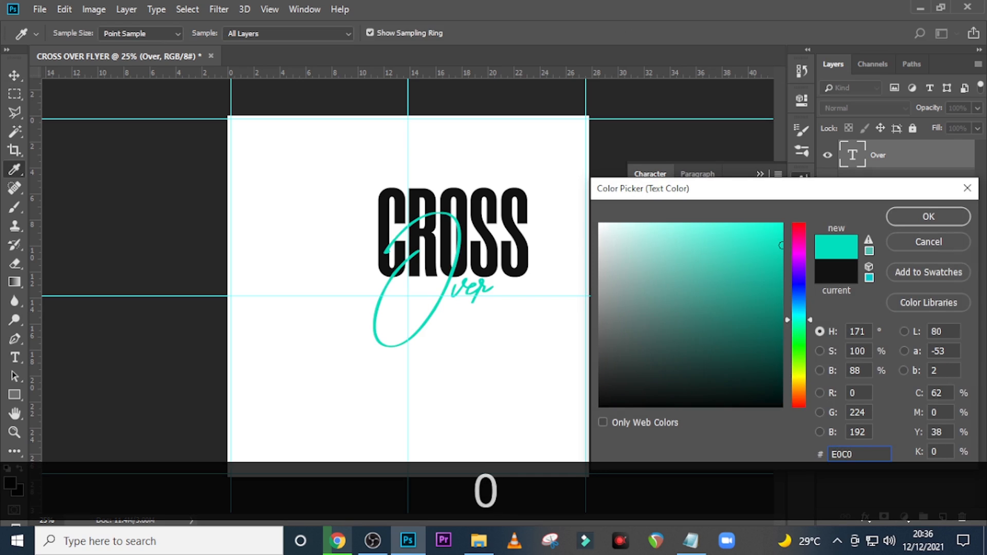
{"action": "type", "text": "4C"}
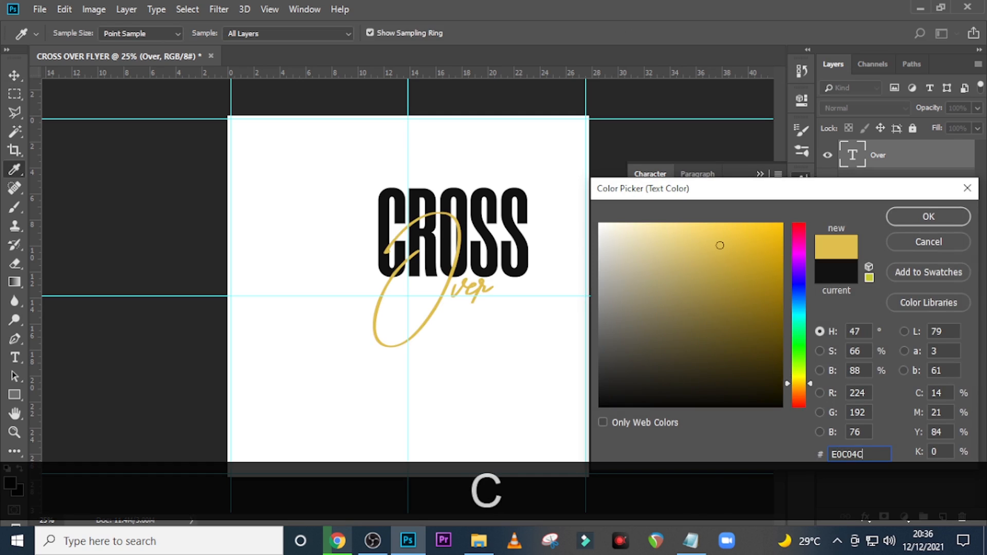
{"action": "left_click", "coordinate": [936, 217]}
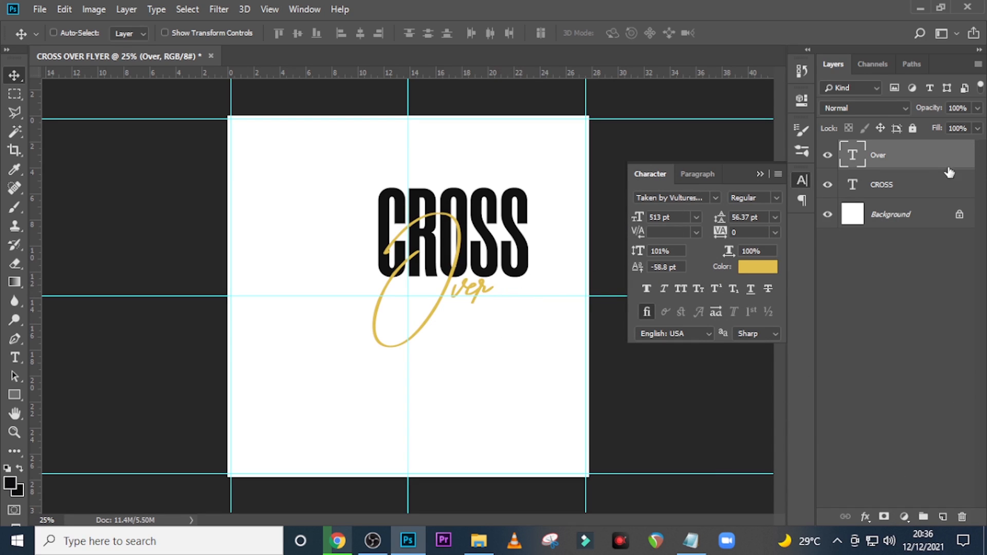
Step: Add a 5 px outside stroke in color 1D1D1D to the Over layer
{"action": "double_click", "coordinate": [962, 167]}
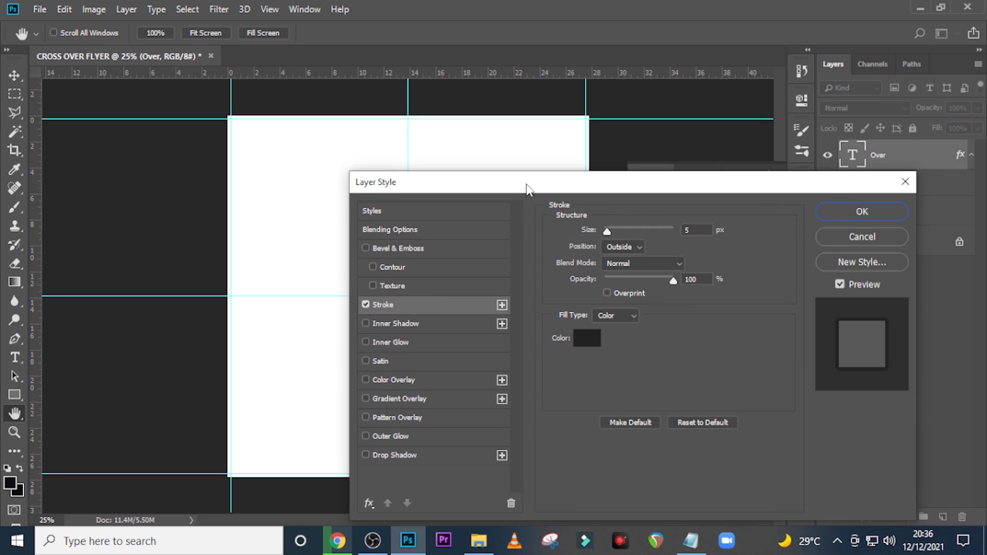
{"action": "left_click_drag", "start_coordinate": [527, 188], "coordinate": [695, 178]}
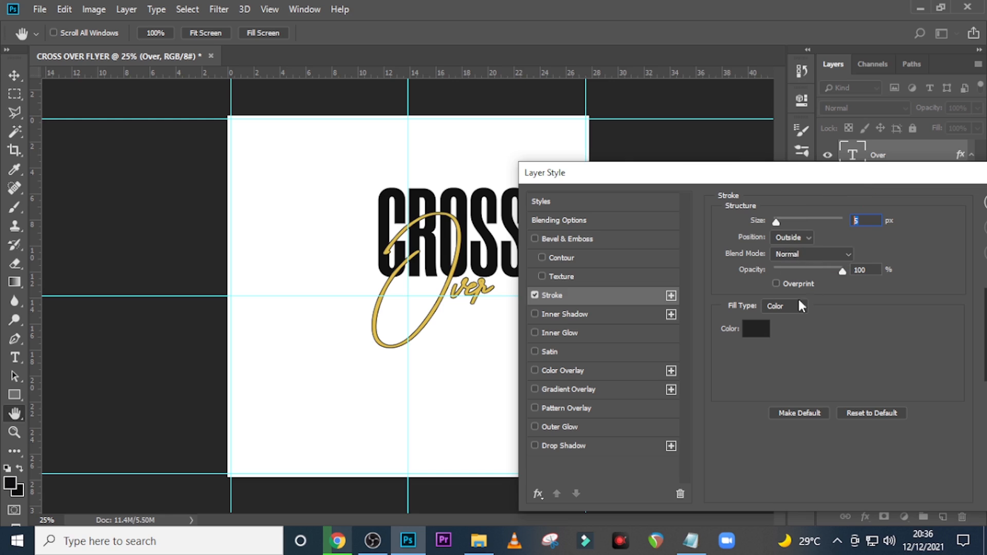
{"action": "left_click", "coordinate": [767, 333]}
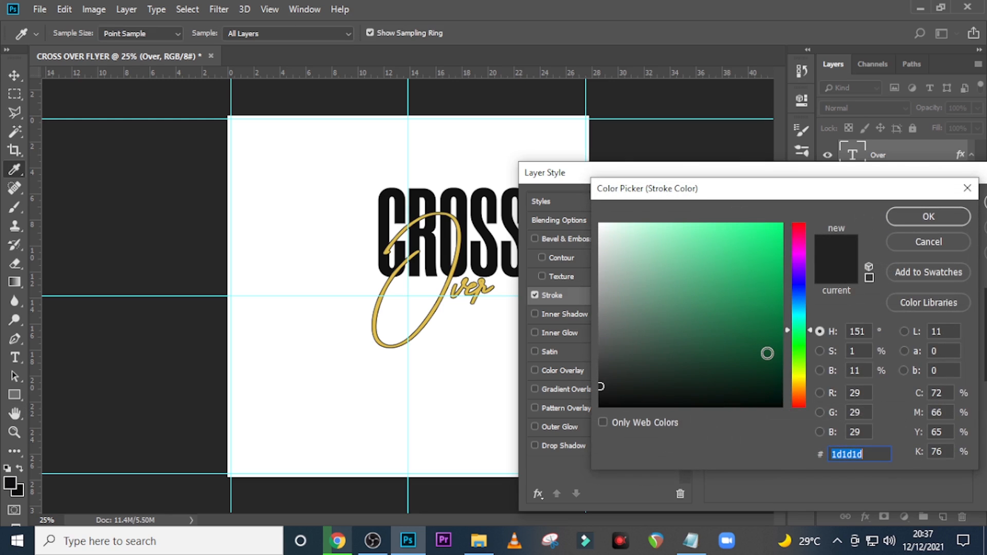
{"action": "type", "text": "1D"}
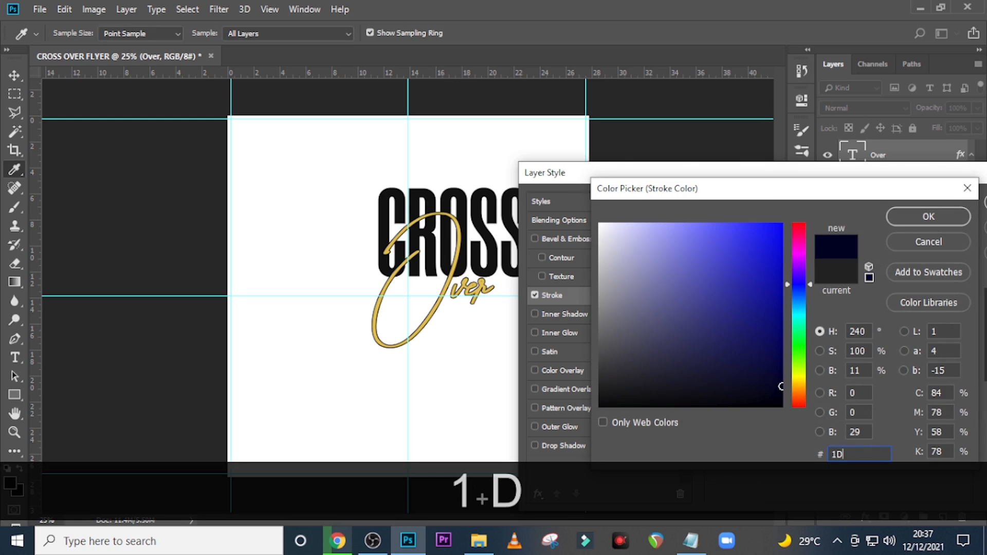
{"action": "type", "text": "1D1"}
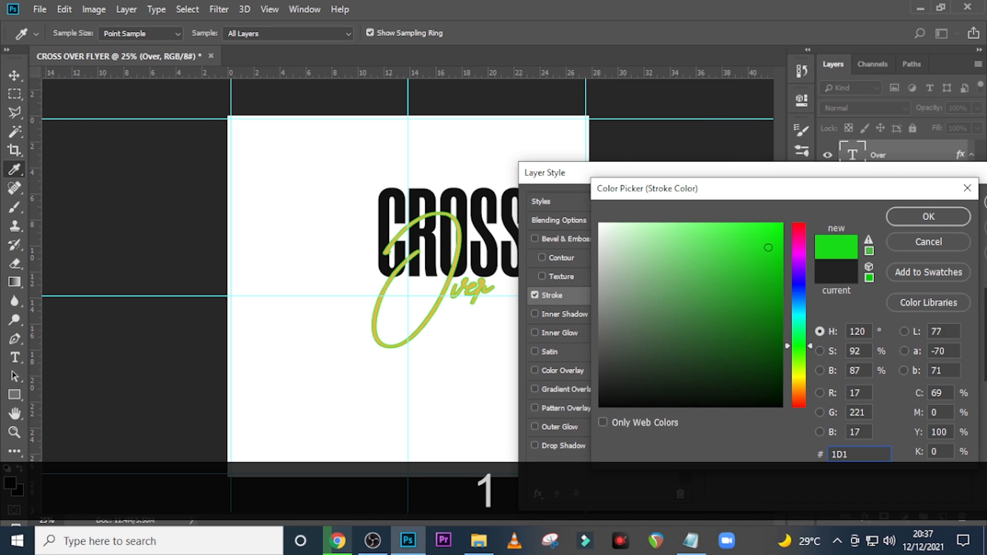
{"action": "type", "text": "D"}
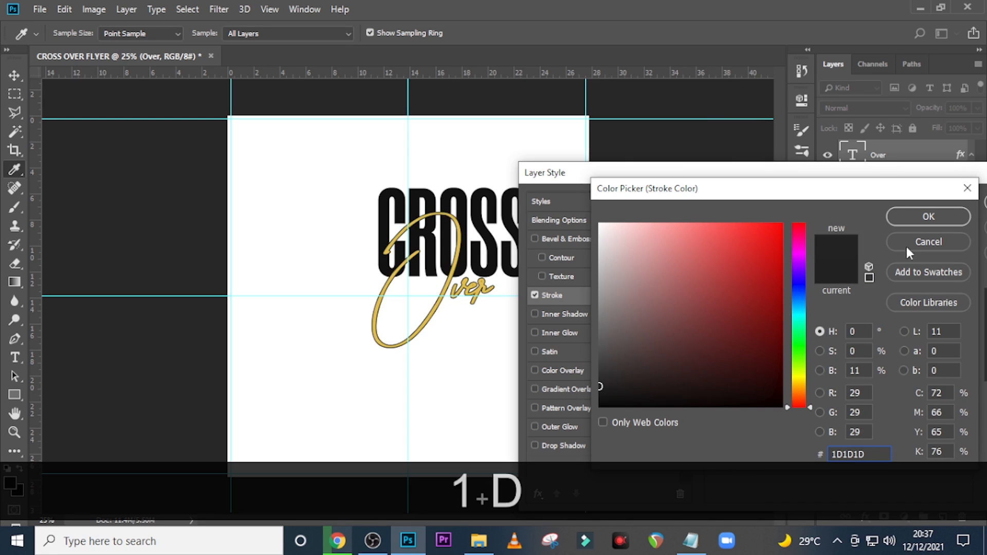
{"action": "left_click", "coordinate": [926, 218]}
{"action": "left_click_drag", "start_coordinate": [875, 183], "coordinate": [741, 158]}
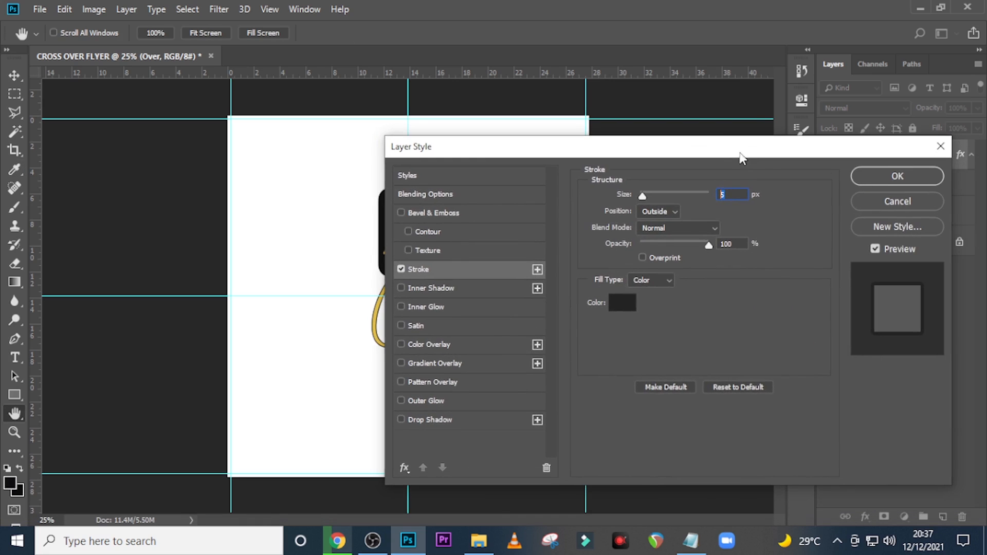
{"action": "left_click", "coordinate": [917, 183]}
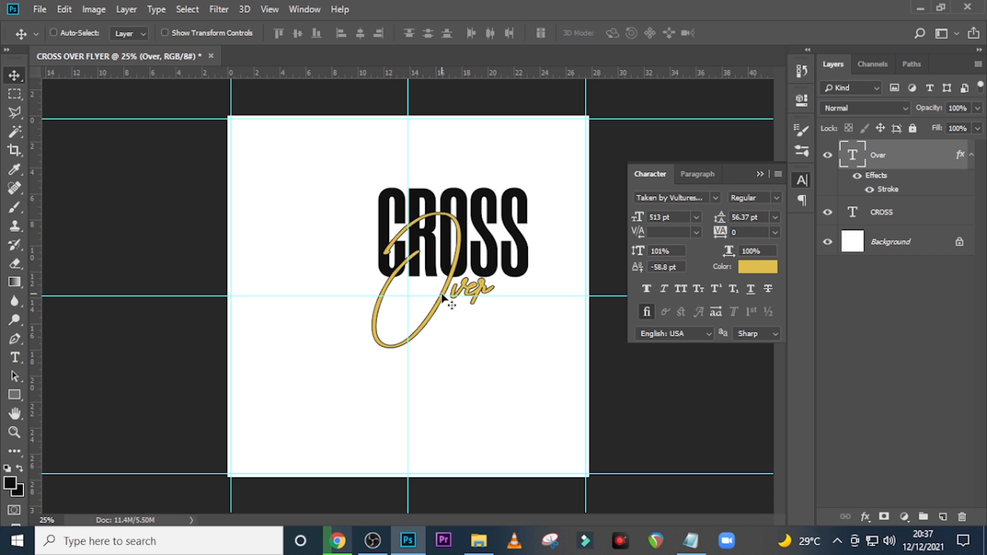
Step: Copy the word service from the 68A.txt notes in Notepad and paste it into a new text layer beneath the headline
{"action": "key", "text": "t"}
{"action": "left_click", "coordinate": [438, 355]}
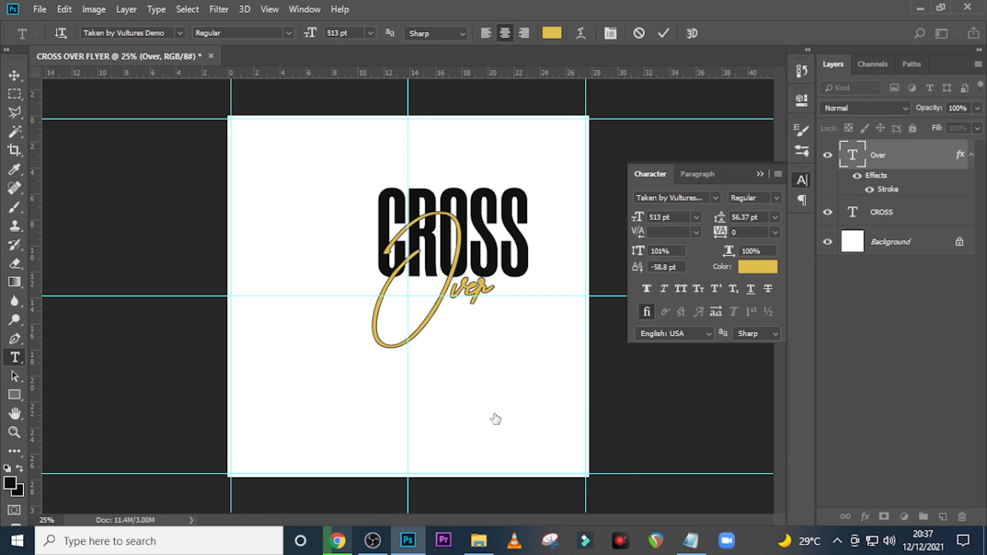
{"action": "left_click", "coordinate": [474, 396]}
{"action": "left_click", "coordinate": [475, 398]}
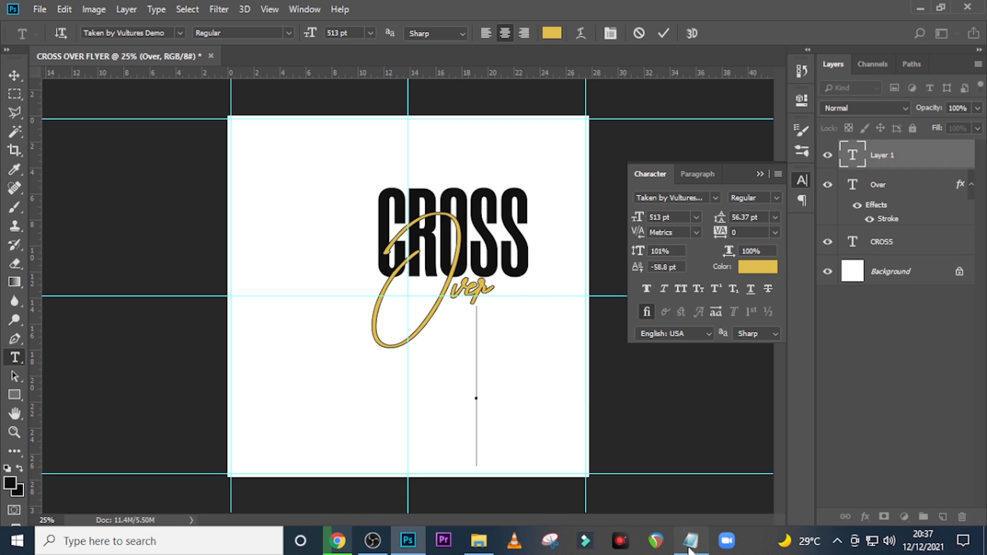
{"action": "left_click", "coordinate": [691, 541]}
{"action": "left_click_drag", "start_coordinate": [567, 224], "coordinate": [496, 230]}
{"action": "key", "text": "ctrl+c"}
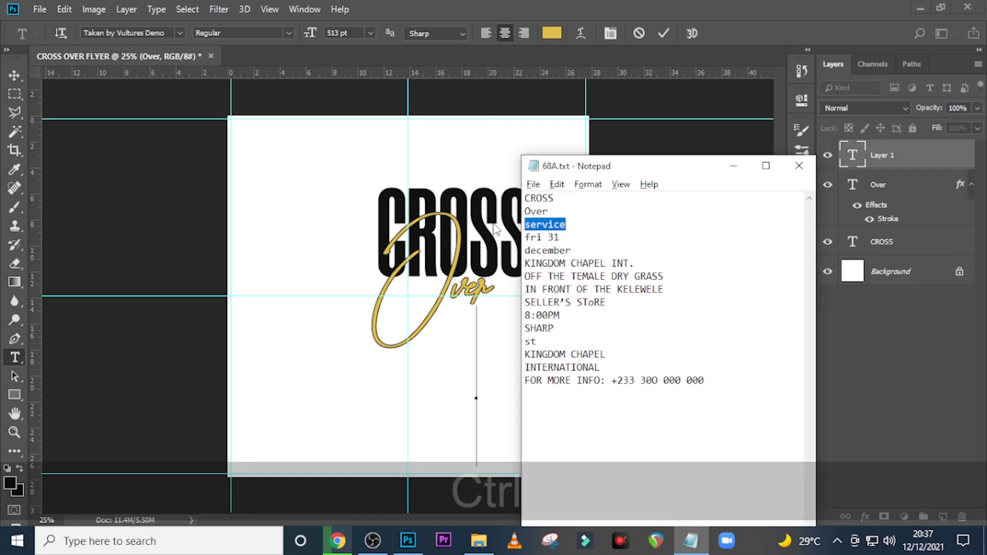
{"action": "left_click", "coordinate": [493, 230]}
{"action": "key", "text": "ctrl+v"}
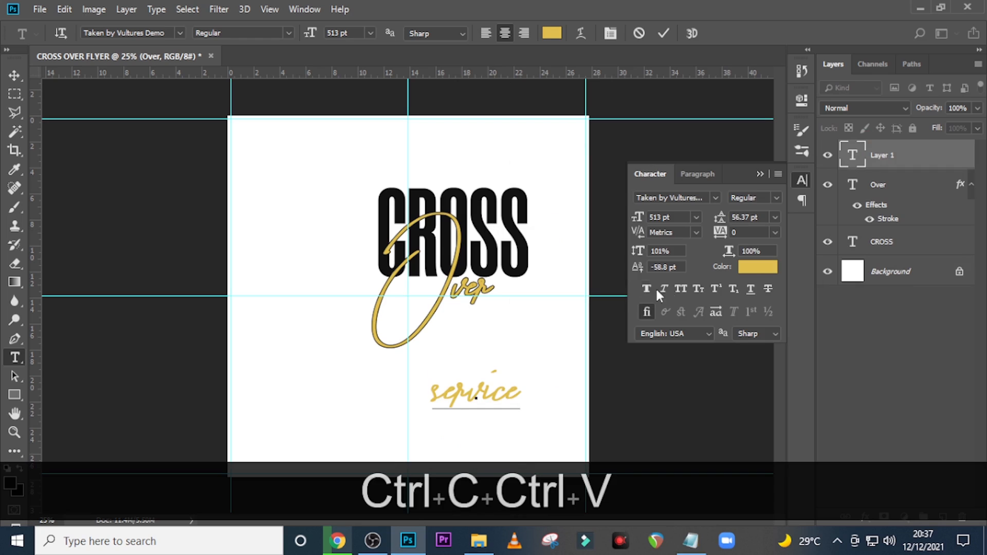
{"action": "left_click", "coordinate": [865, 161]}
Step: Move the service text inside the large O and format it in Montserrat at 58 pt with 150 tracking
{"action": "key", "text": "v"}
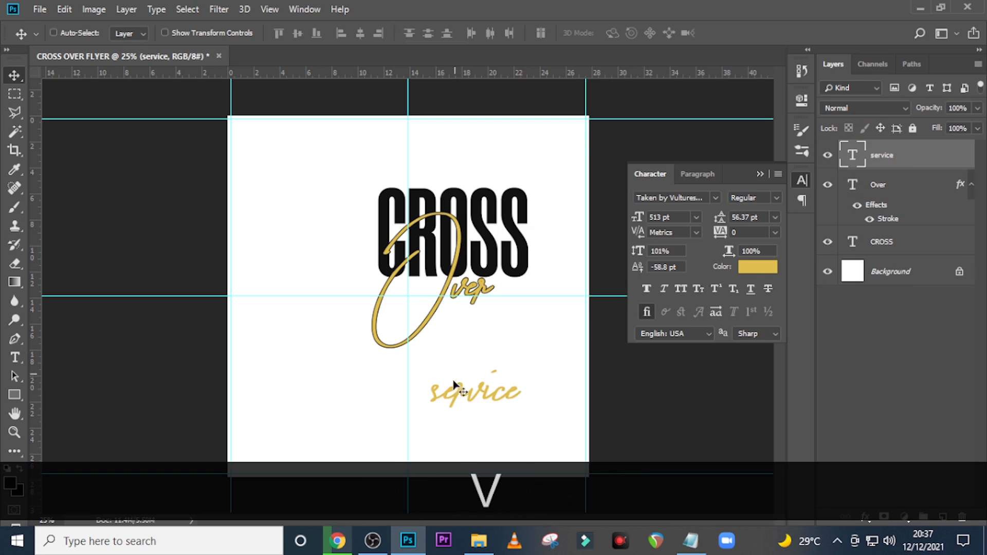
{"action": "left_click_drag", "start_coordinate": [457, 389], "coordinate": [406, 301]}
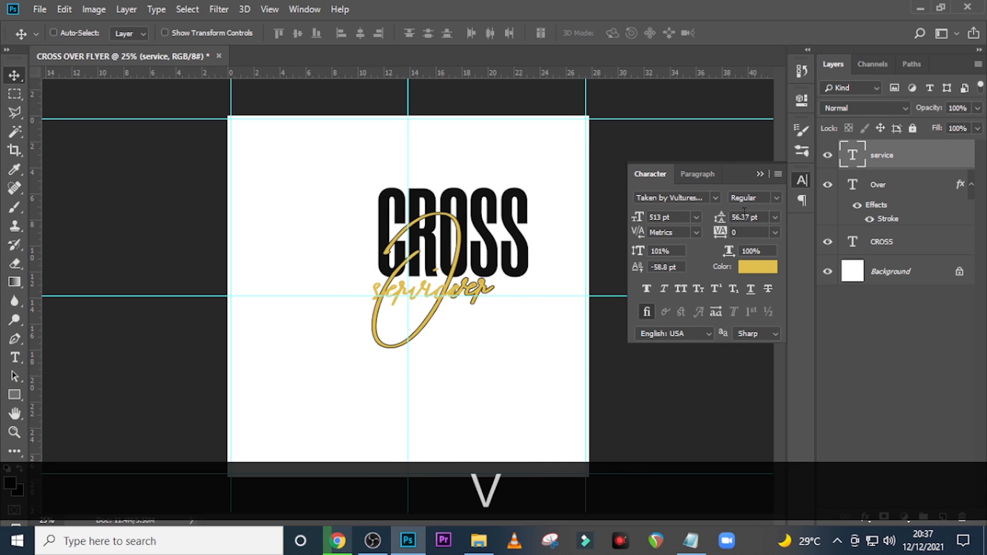
{"action": "left_click", "coordinate": [711, 199]}
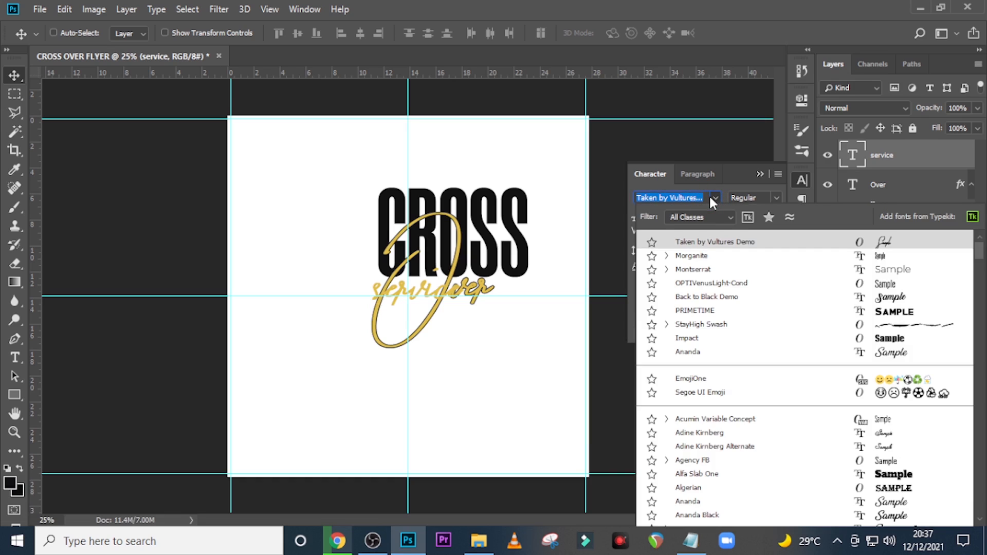
{"action": "left_click", "coordinate": [700, 270]}
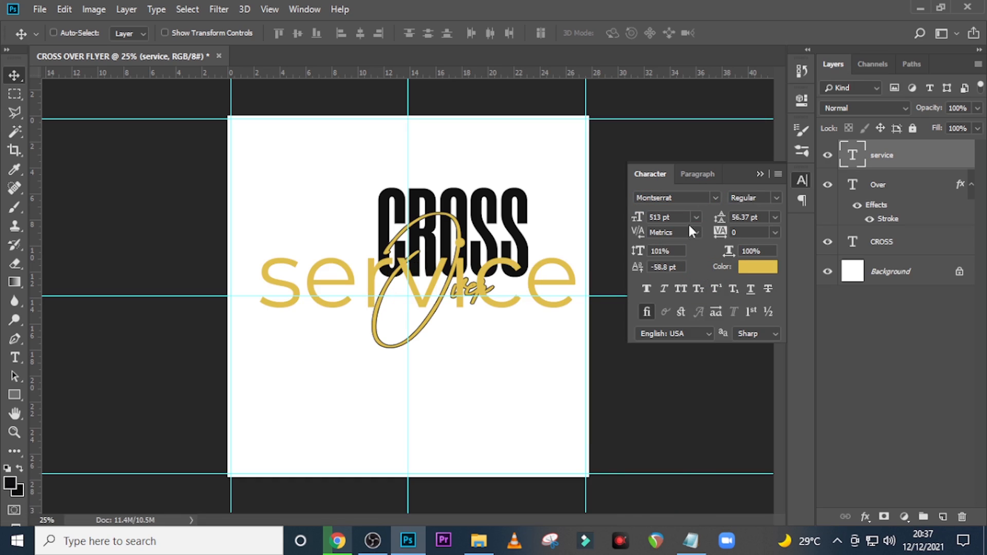
{"action": "left_click", "coordinate": [636, 216]}
{"action": "type", "text": "58"}
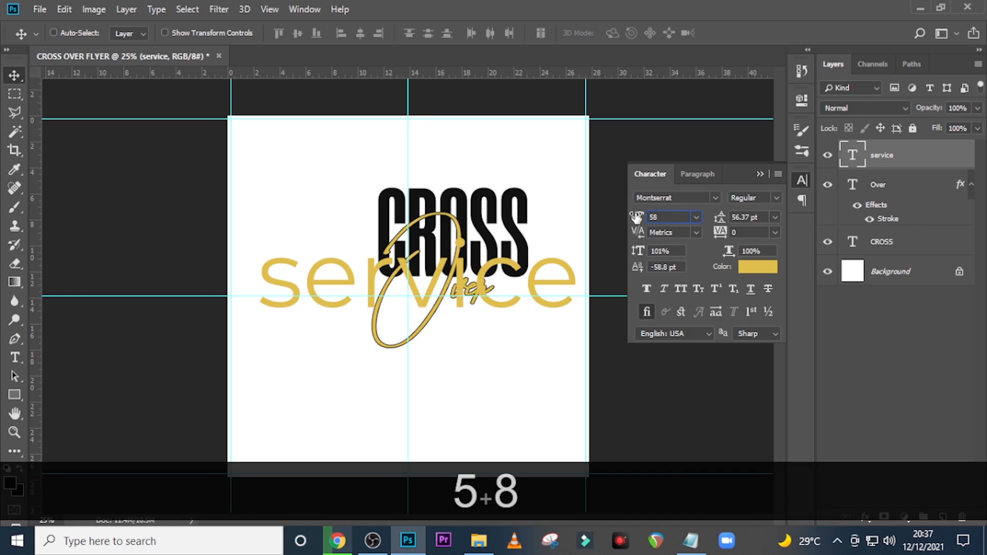
{"action": "key", "text": "Return"}
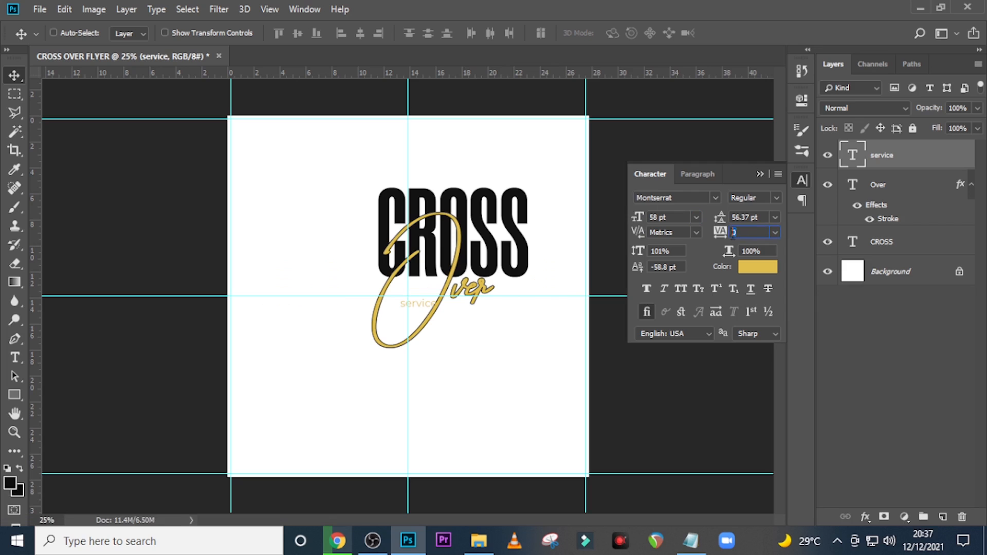
{"action": "left_click", "coordinate": [734, 232]}
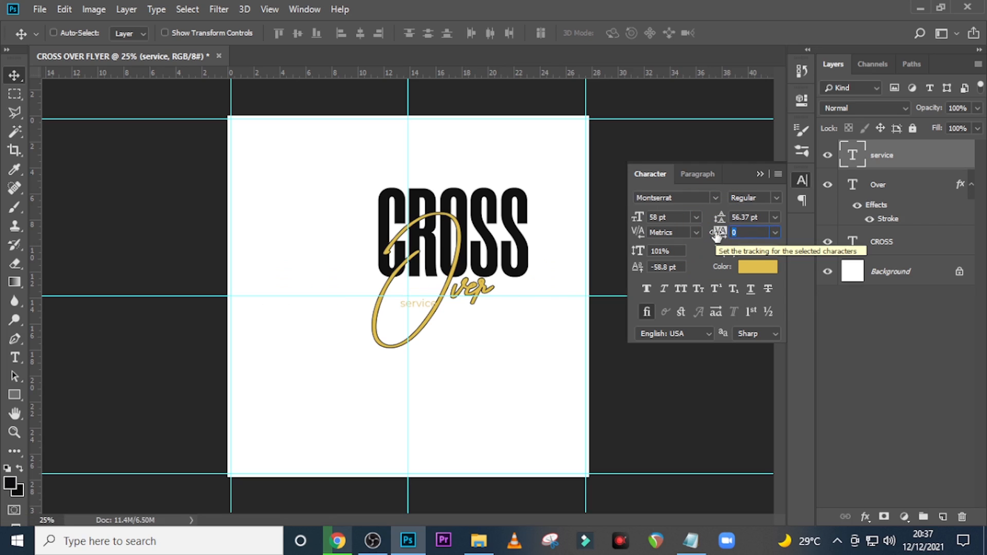
{"action": "type", "text": "150"}
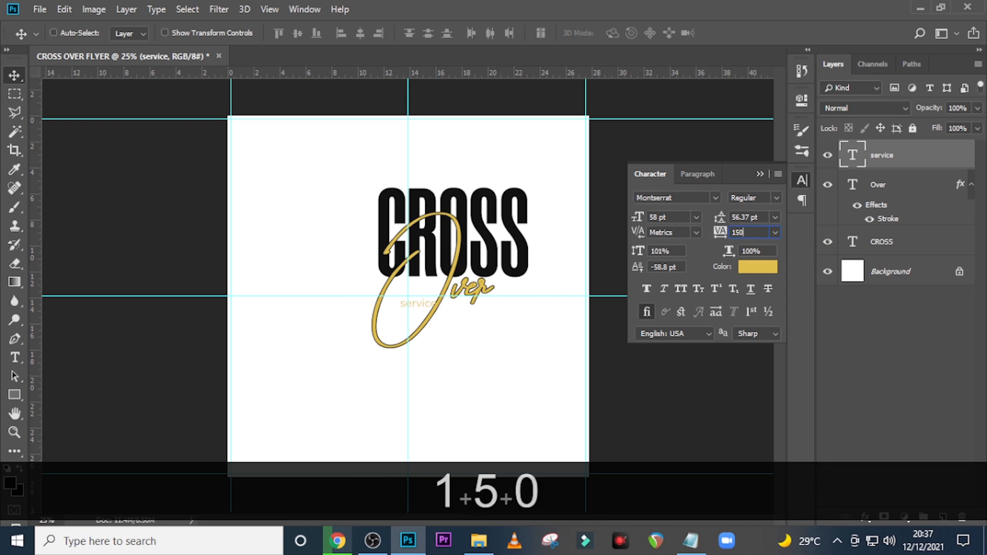
{"action": "key", "text": "Return"}
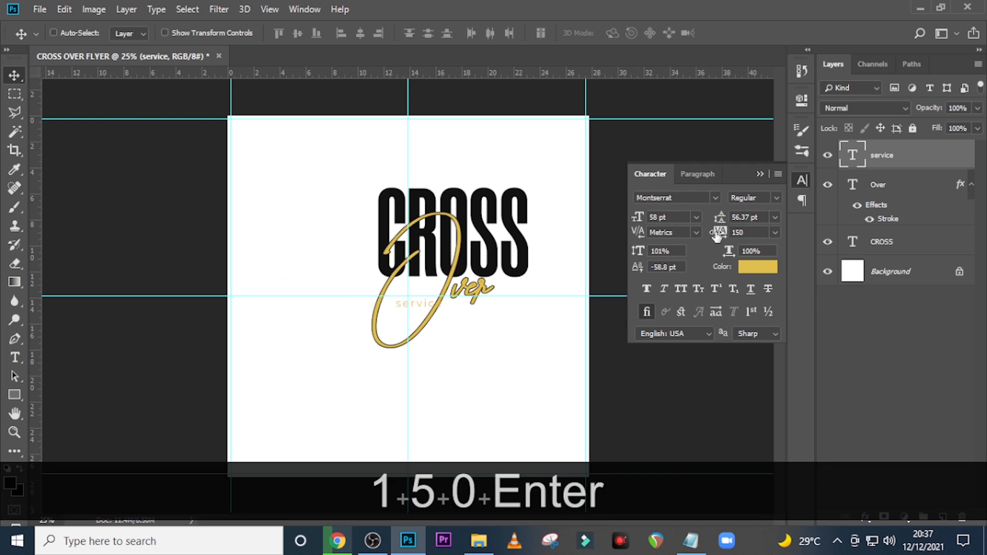
Step: Move the service text up so it sits inside the O just beneath the CROSS letters
{"action": "key", "text": "ctrl+equal"}
{"action": "key", "text": "ctrl+equal"}
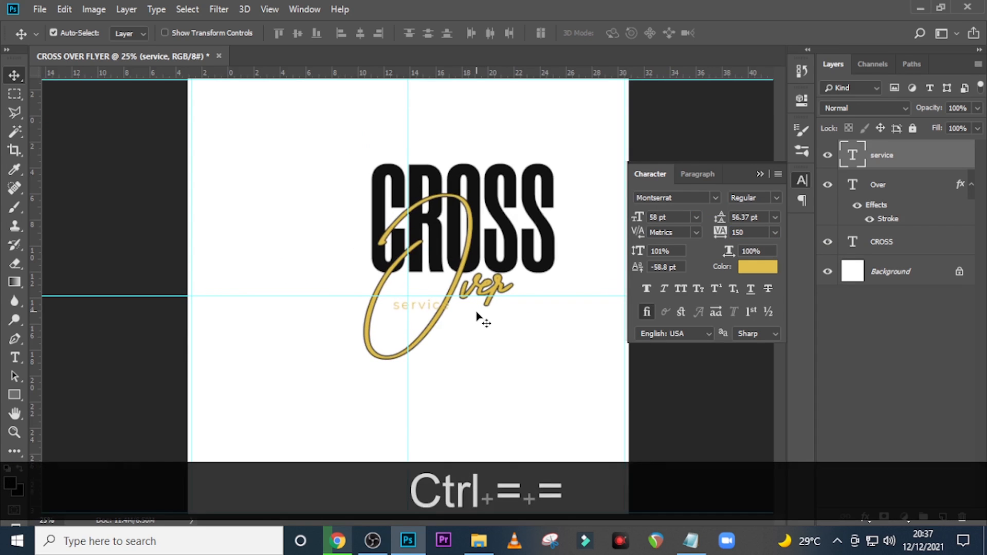
{"action": "key", "text": "ctrl+equal"}
{"action": "key", "text": "ctrl+equal"}
{"action": "key", "text": "ctrl+equal"}
{"action": "key", "text": "ctrl+equal"}
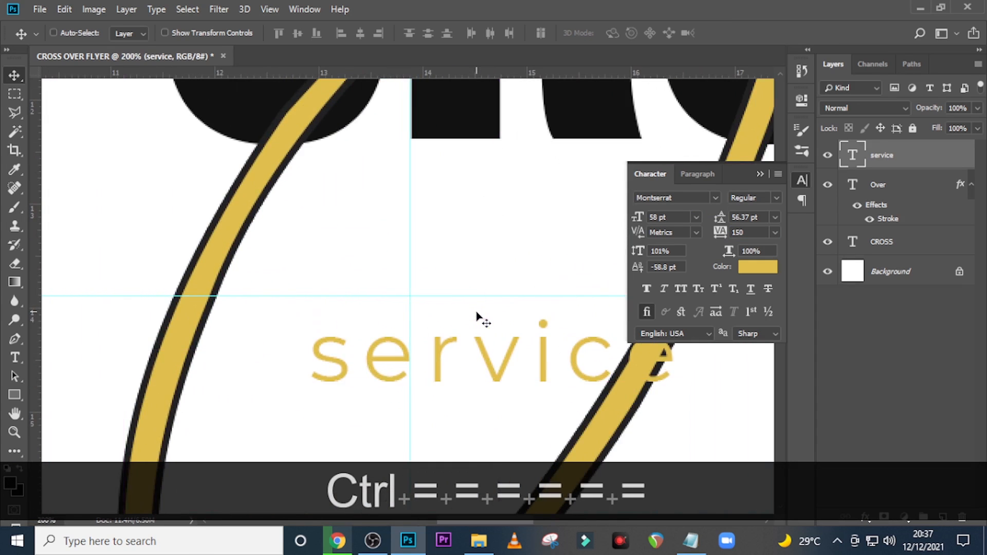
{"action": "scroll", "coordinate": [477, 318], "scroll_direction": "down", "scroll_amount": 1}
{"action": "left_click", "coordinate": [761, 176]}
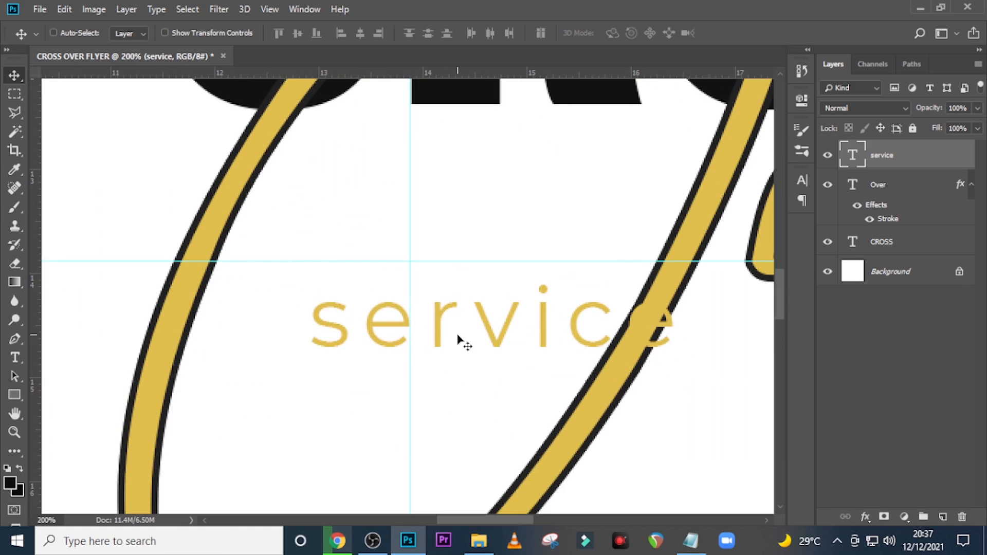
{"action": "left_click_drag", "start_coordinate": [458, 335], "coordinate": [454, 176]}
Step: Draw a black rectangle about 317 × 50 px around the service text and place its layer below the Over layer
{"action": "left_click", "coordinate": [15, 393]}
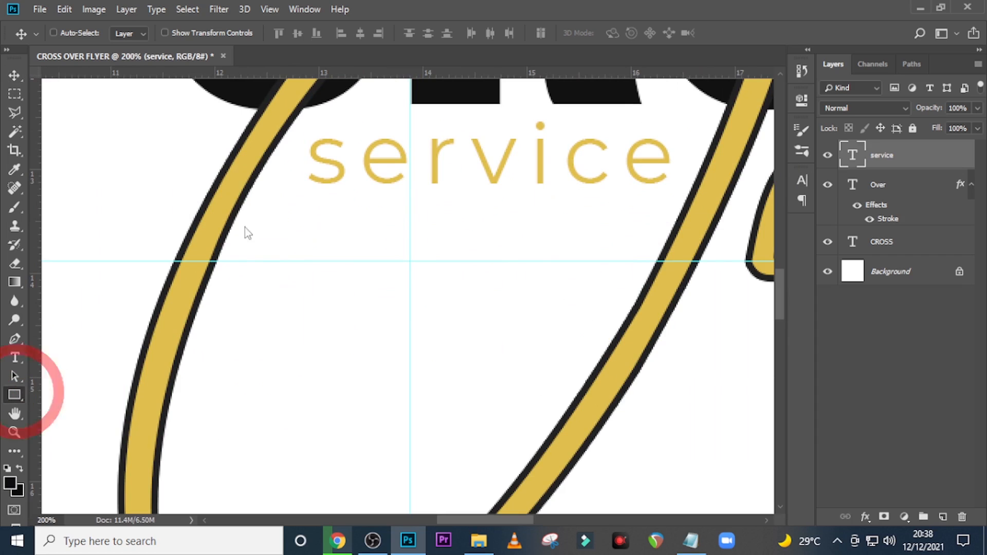
{"action": "left_click_drag", "start_coordinate": [284, 122], "coordinate": [744, 194]}
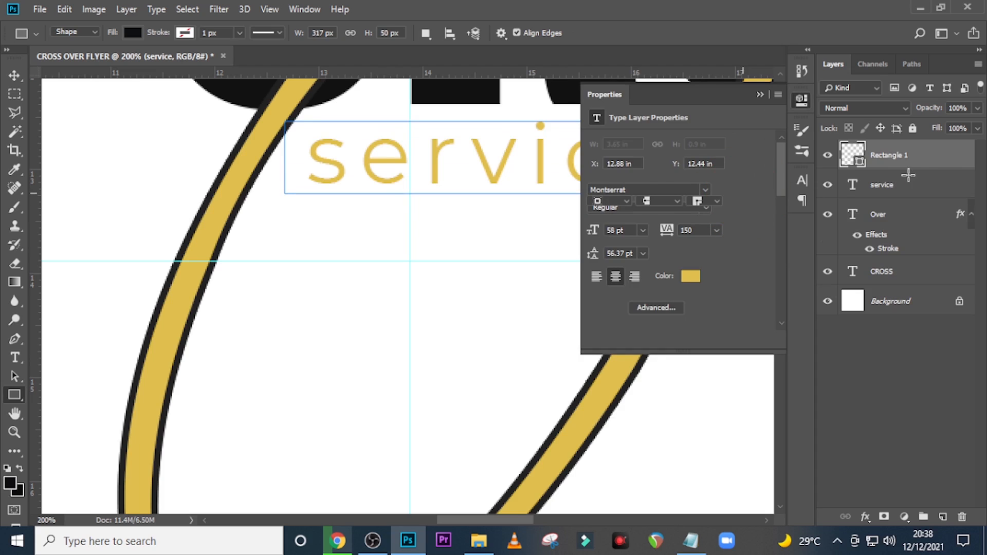
{"action": "mouse_move", "coordinate": [911, 170]}
{"action": "left_mouse_down"}
{"action": "mouse_move", "coordinate": [966, 198]}
{"action": "mouse_move", "coordinate": [918, 178]}
{"action": "left_mouse_up"}
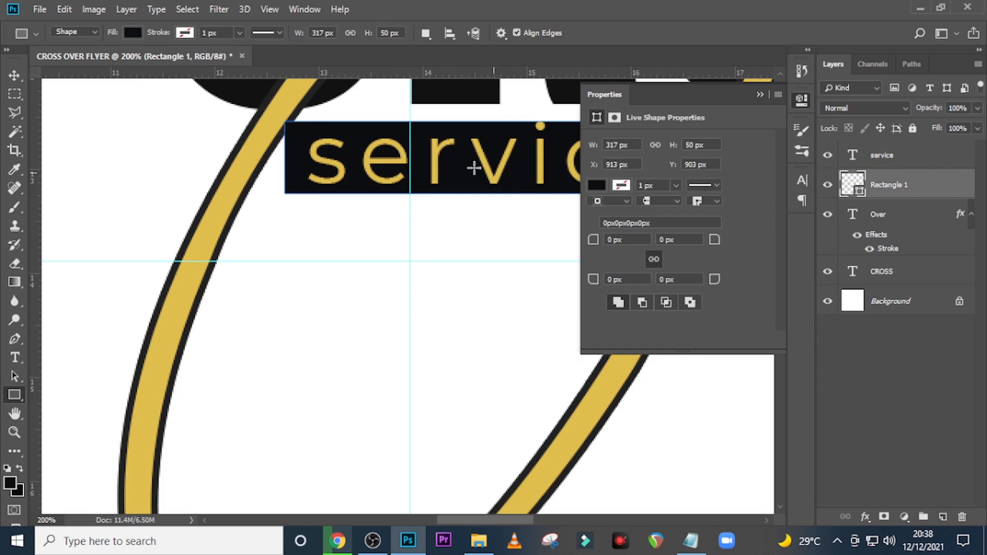
{"action": "left_click", "coordinate": [760, 96]}
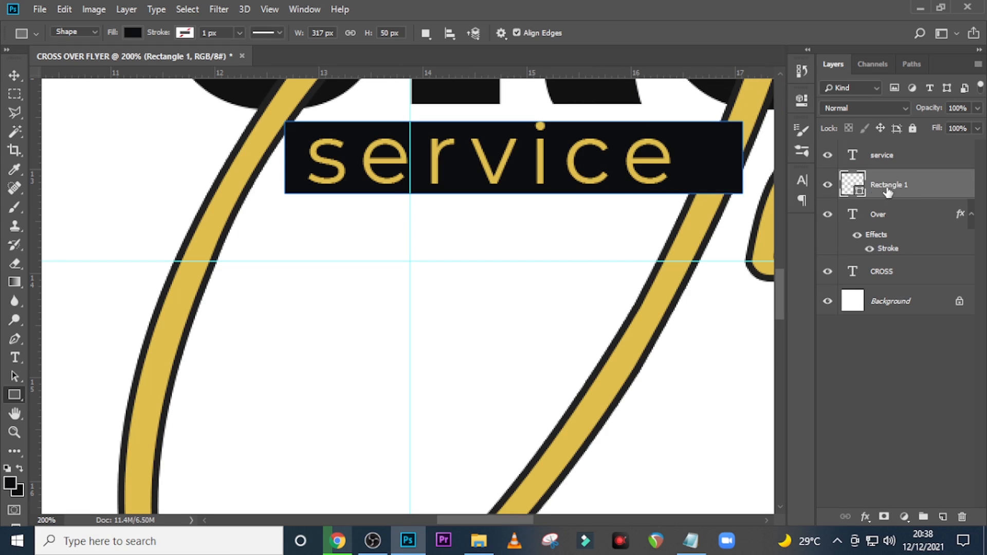
{"action": "mouse_move", "coordinate": [910, 193]}
{"action": "left_mouse_down"}
{"action": "mouse_move", "coordinate": [895, 257]}
{"action": "mouse_move", "coordinate": [895, 228]}
{"action": "mouse_move", "coordinate": [896, 243]}
{"action": "left_mouse_up"}
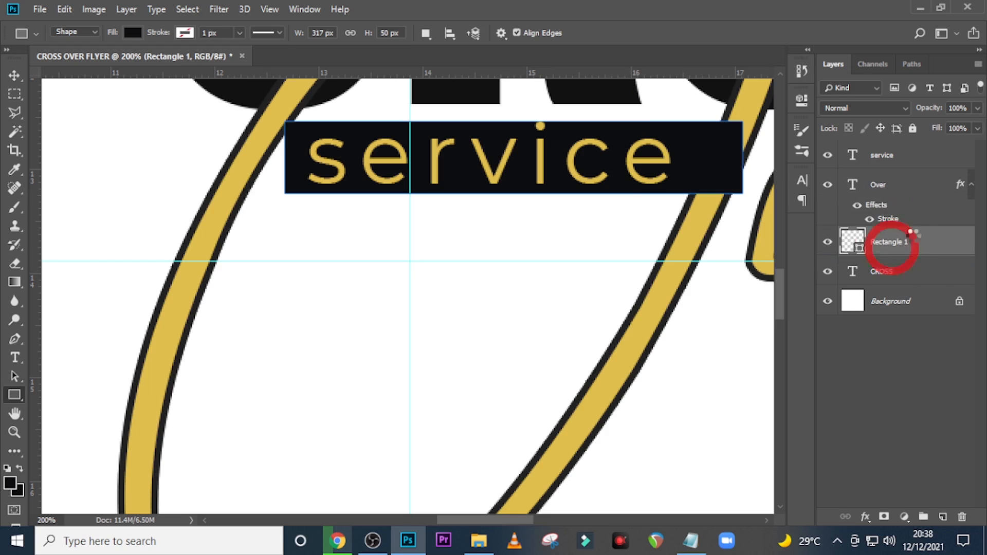
{"action": "left_click", "coordinate": [971, 185]}
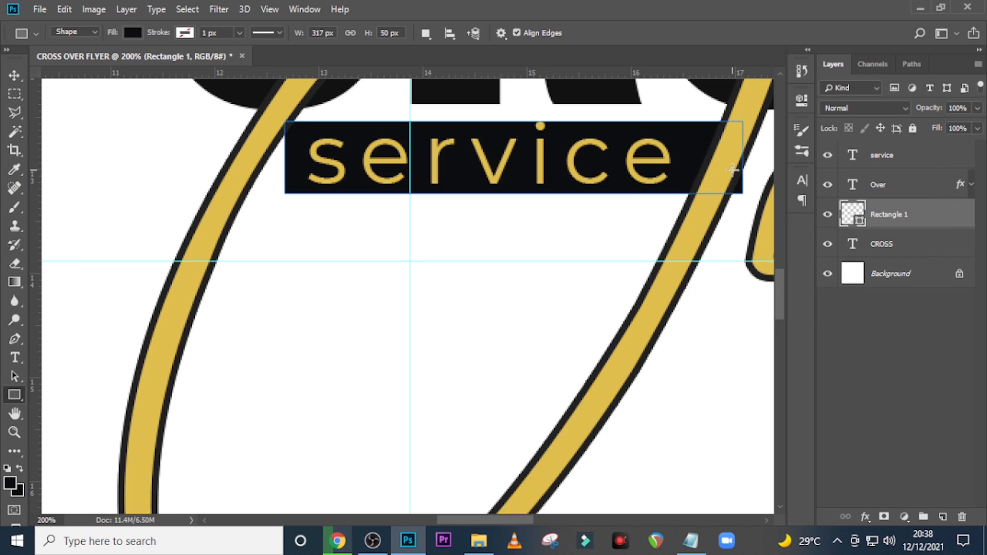
Step: Shift the black rectangle left and widen it at both ends so it extends past both strokes of the O
{"action": "key", "text": "v"}
{"action": "left_click_drag", "start_coordinate": [608, 177], "coordinate": [565, 174]}
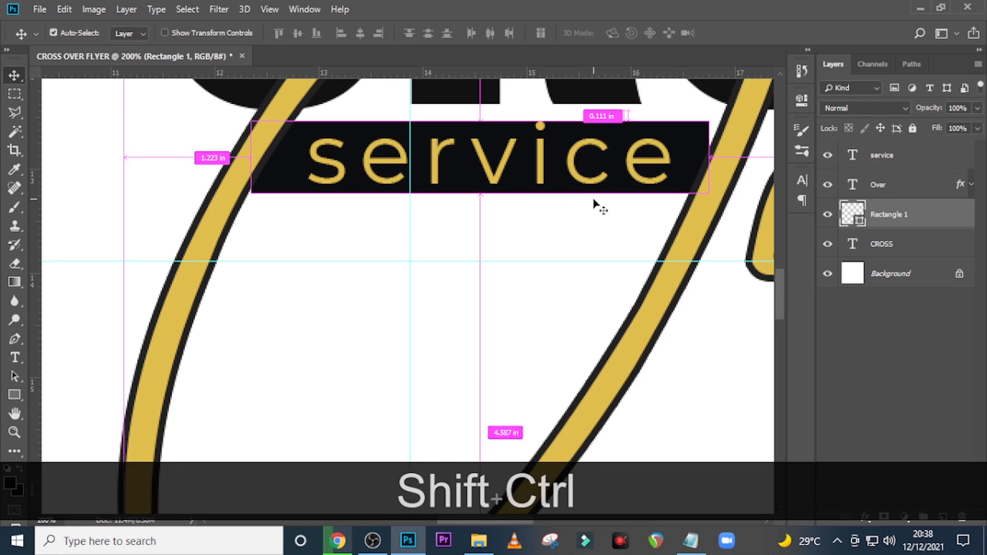
{"action": "key", "text": "ctrl+shift+t"}
{"action": "left_click_drag", "start_coordinate": [254, 160], "coordinate": [240, 160]}
{"action": "left_click_drag", "start_coordinate": [722, 162], "coordinate": [741, 163]}
{"action": "key", "text": "Return"}
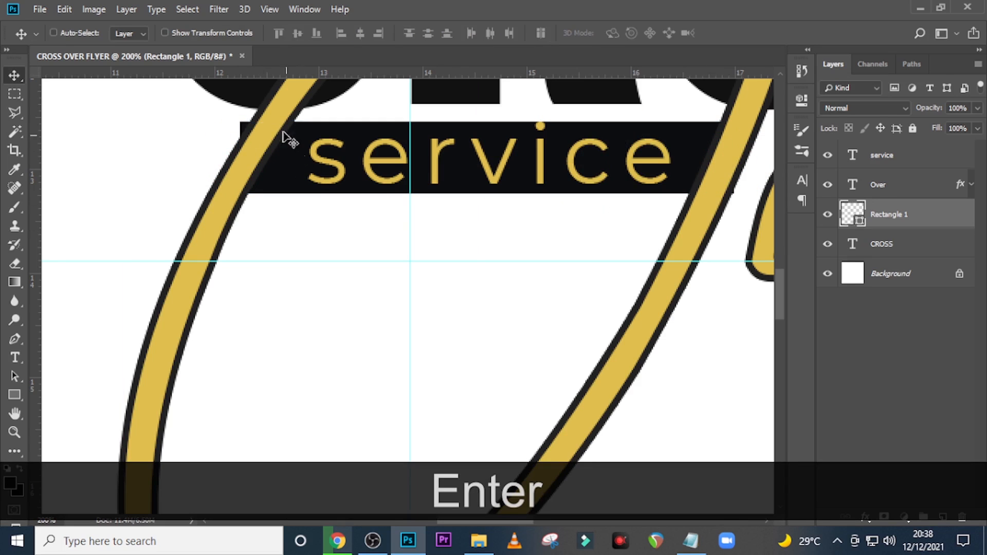
Step: Add a layer mask to the black rectangle and paint with a small black brush to hide the ends protruding outside the O
{"action": "left_click", "coordinate": [882, 517]}
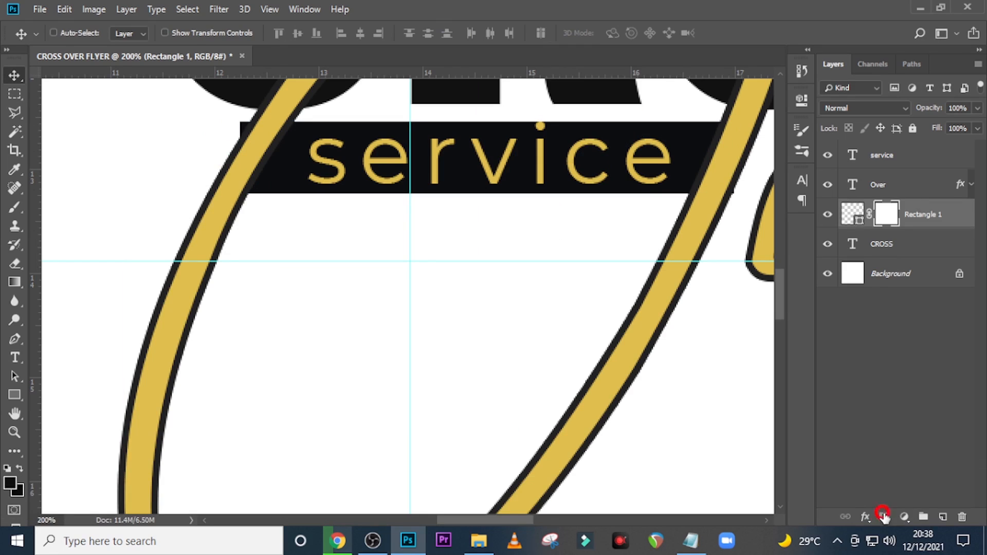
{"action": "key", "text": "b"}
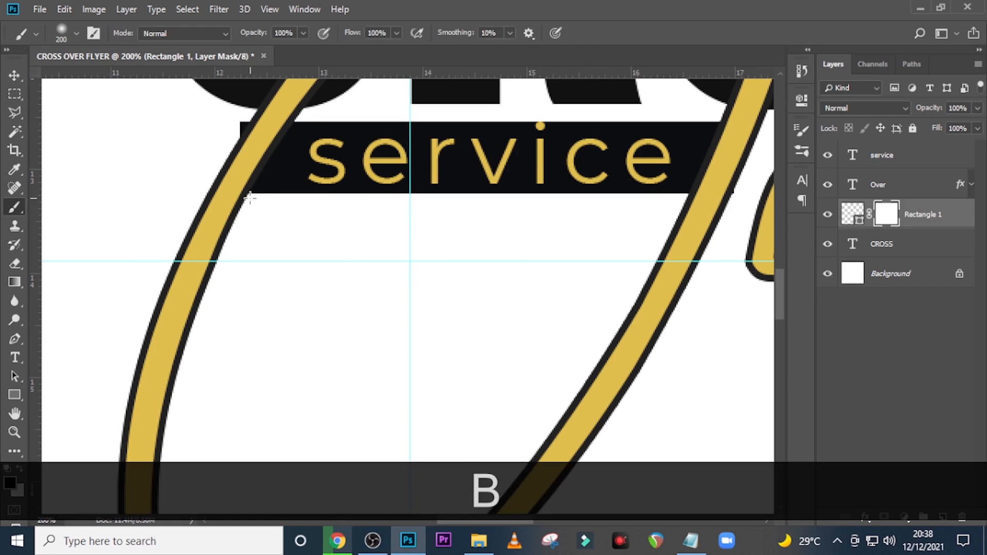
{"action": "key", "text": "Caps_Lock"}
{"action": "key", "text": "bracketleft"}
{"action": "key", "text": "bracketleft"}
{"action": "key", "text": "bracketleft"}
{"action": "key", "text": "bracketleft"}
{"action": "key", "text": "bracketleft"}
{"action": "key", "text": "bracketleft"}
{"action": "key", "text": "bracketleft"}
{"action": "key", "text": "bracketleft"}
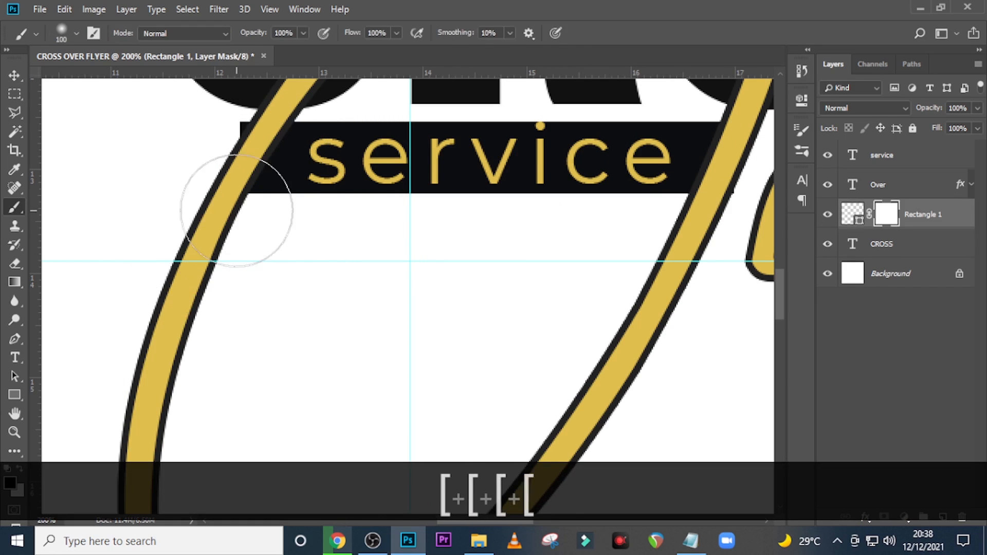
{"action": "left_click", "coordinate": [9, 481]}
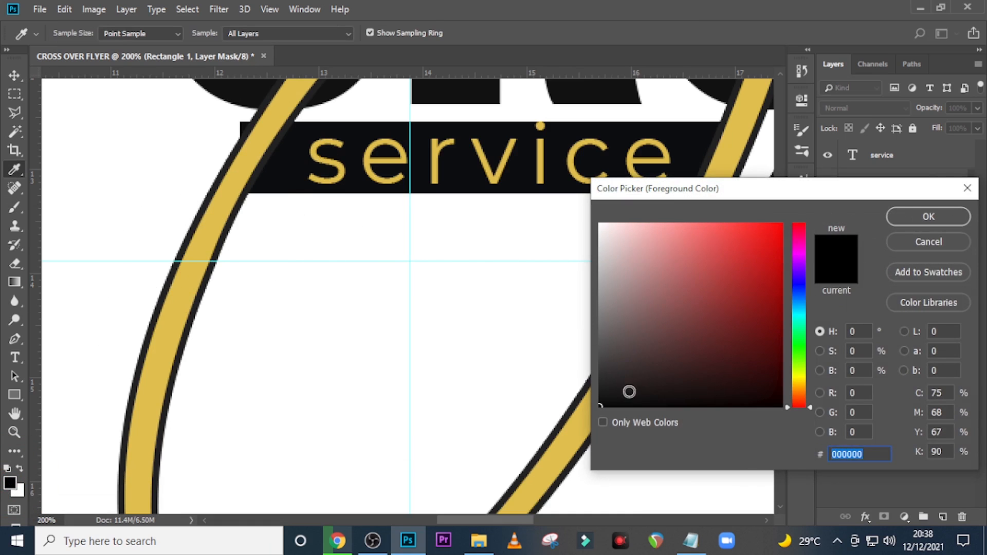
{"action": "left_click", "coordinate": [928, 217]}
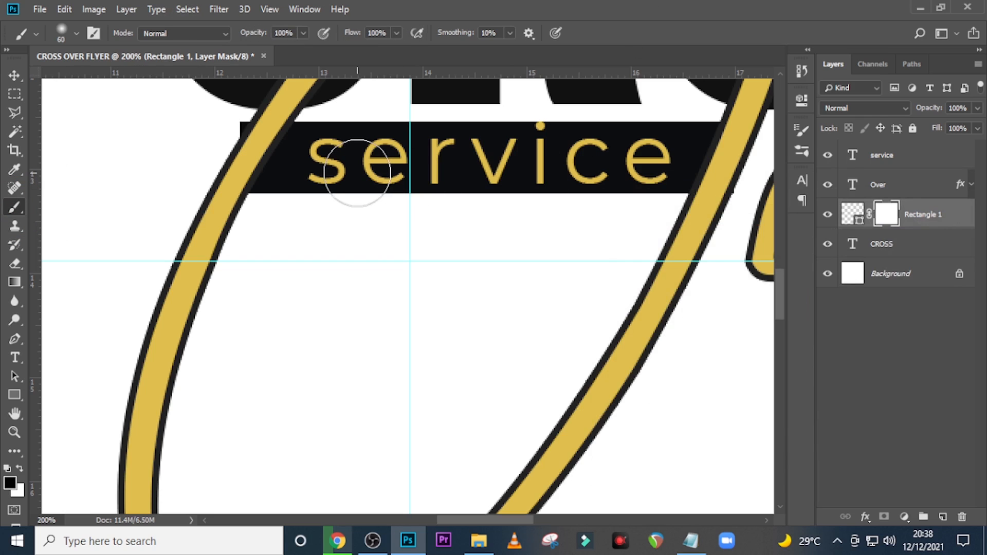
{"action": "key", "text": "bracketleft"}
{"action": "key", "text": "bracketleft"}
{"action": "key", "text": "bracketleft"}
{"action": "key", "text": "bracketleft"}
{"action": "key", "text": "bracketleft"}
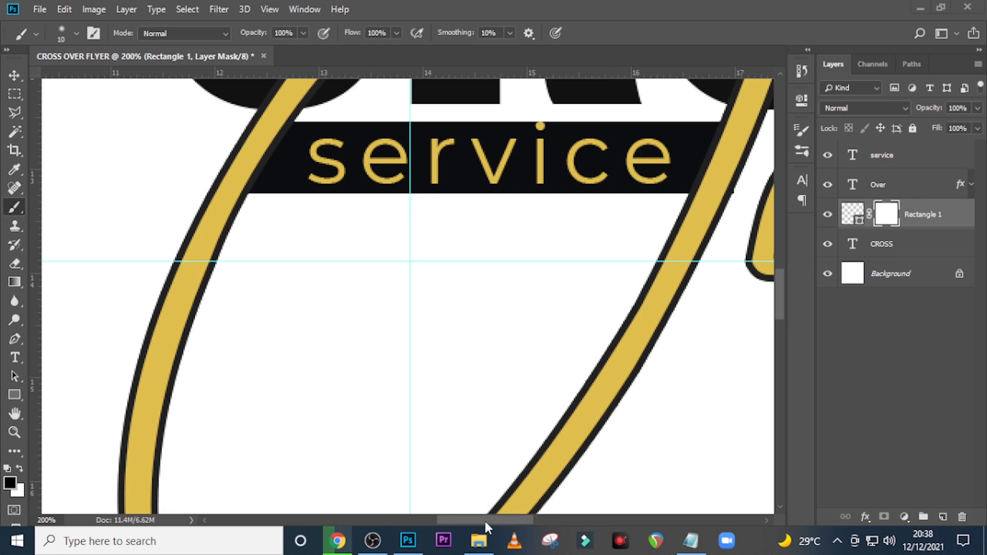
{"action": "left_click_drag", "start_coordinate": [524, 522], "coordinate": [554, 522]}
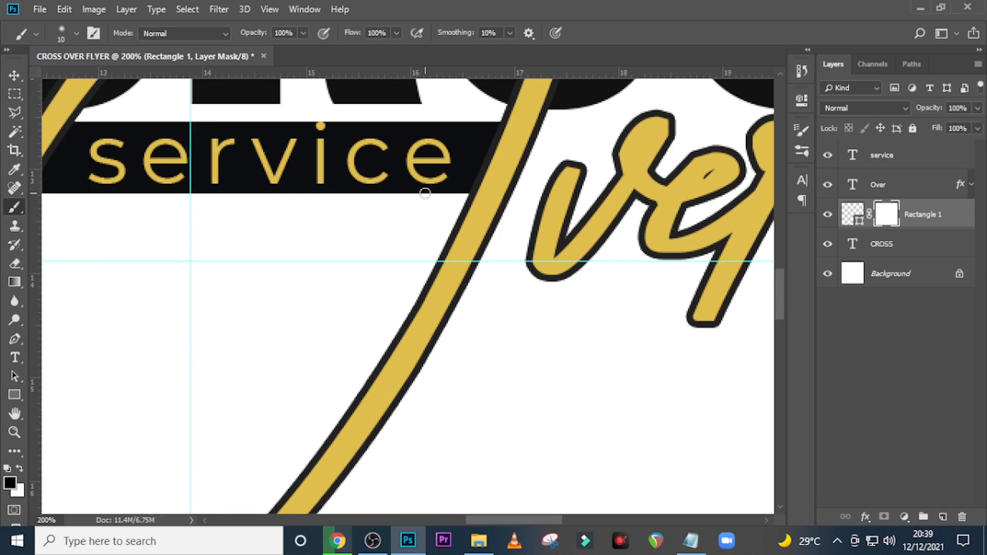
Step: Hide the guides and nudge the service text slightly down inside the black bar
{"action": "key", "text": "ctrl+minus"}
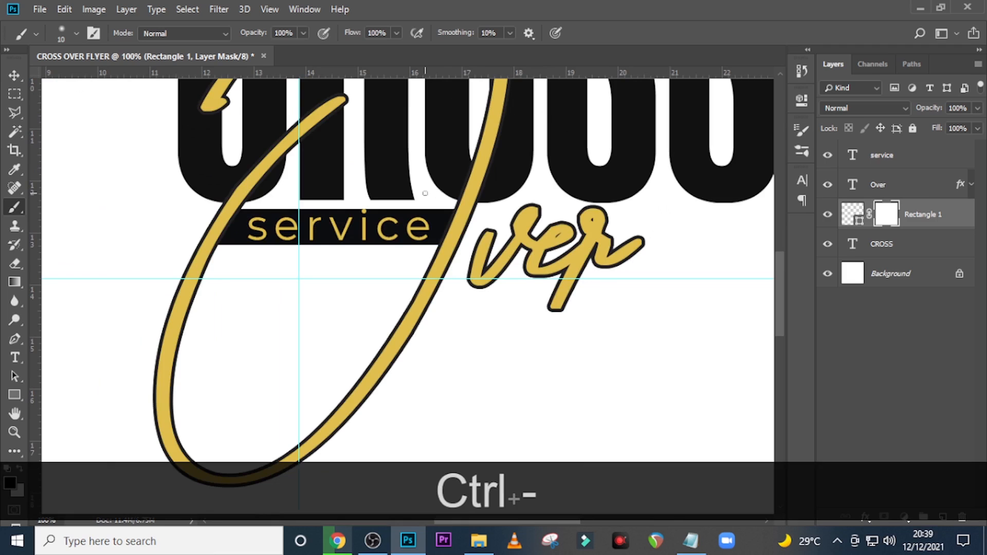
{"action": "key", "text": "ctrl+h"}
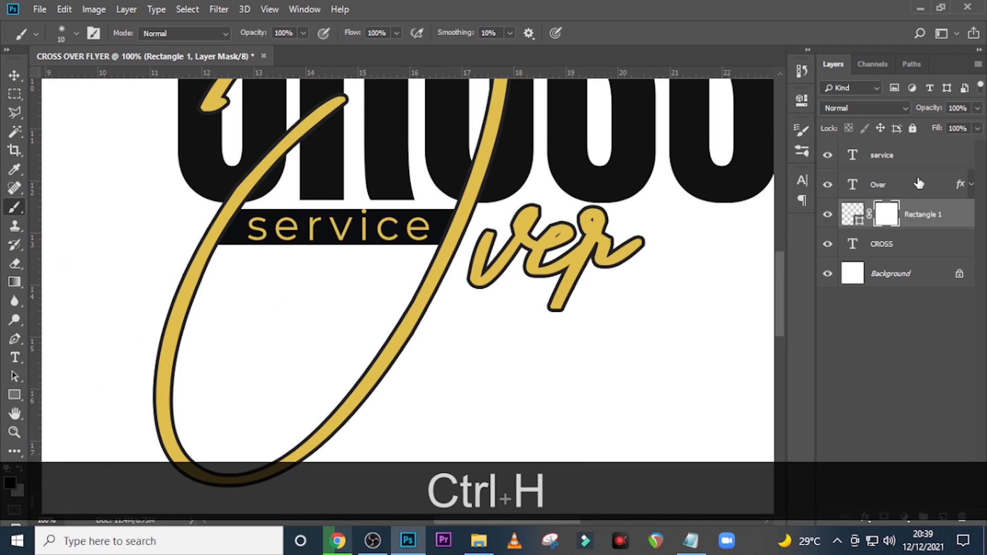
{"action": "key", "text": "alt+period"}
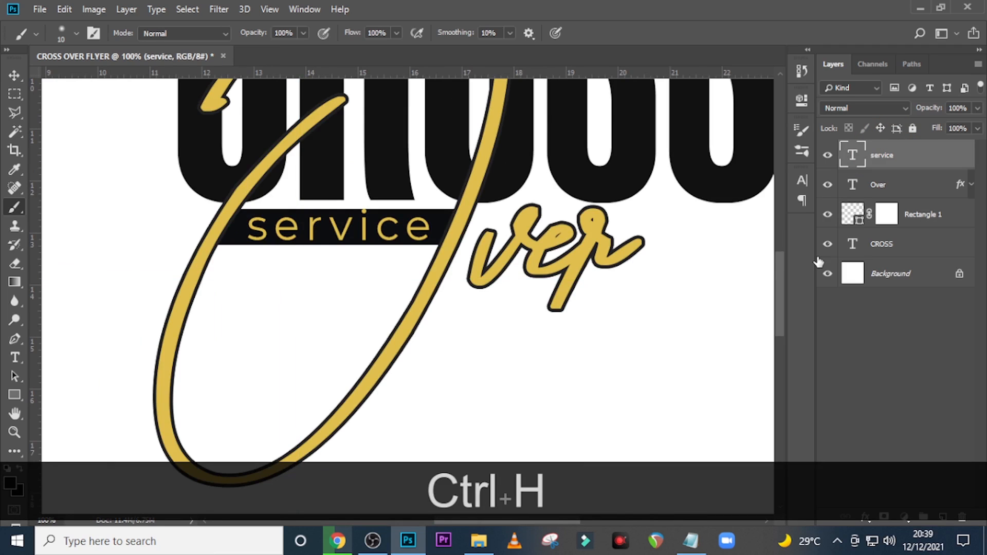
{"action": "key", "text": "Up"}
{"action": "key", "text": "Down"}
{"action": "key", "text": "Down"}
{"action": "key", "text": "v"}
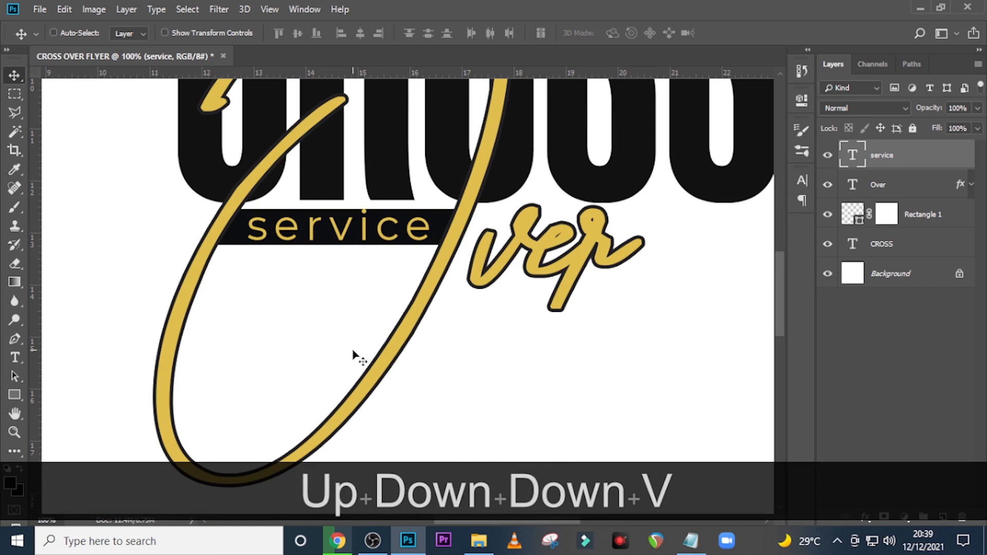
{"action": "key", "text": "Down"}
{"action": "key", "text": "Down"}
{"action": "key", "text": "Down"}
{"action": "key", "text": "Up"}
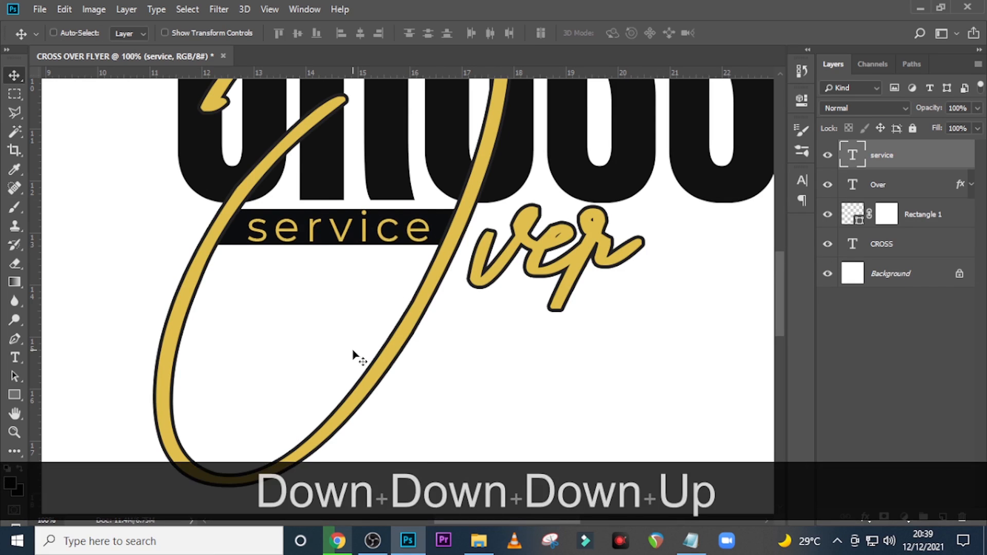
{"action": "key", "text": "Down"}
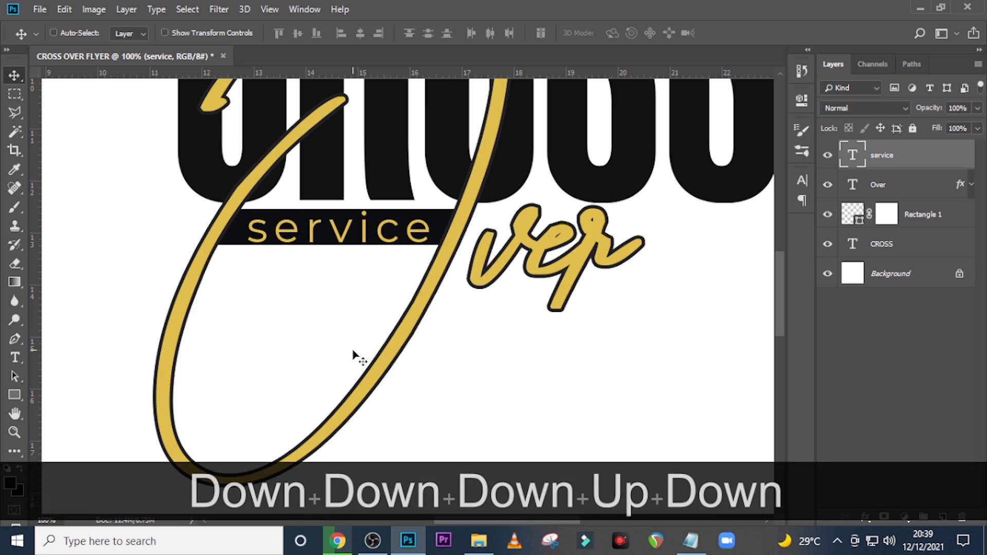
Step: Extend the lower edge of the black rectangle slightly downward so the bar is taller beneath the service text
{"action": "left_click", "coordinate": [929, 228]}
{"action": "key", "text": "ctrl+t"}
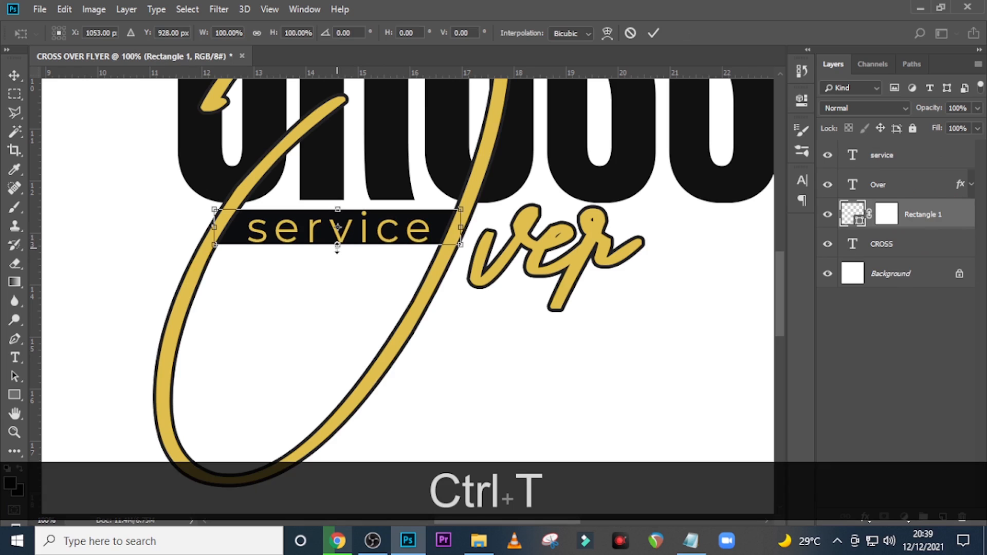
{"action": "left_click_drag", "start_coordinate": [337, 249], "coordinate": [278, 251]}
{"action": "key", "text": "Return"}
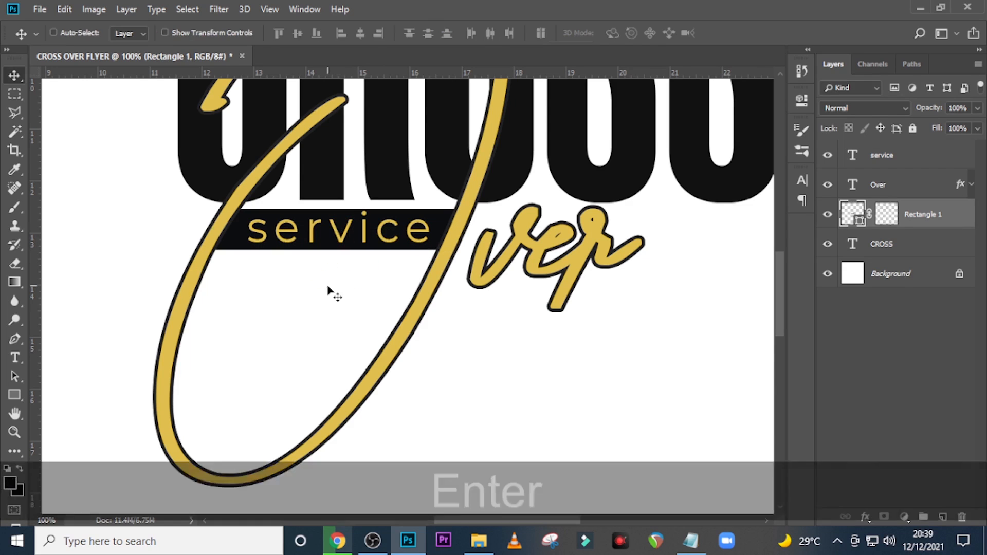
Step: Nudge the service text down and to the left to centre it in the taller black bar
{"action": "left_click", "coordinate": [882, 156]}
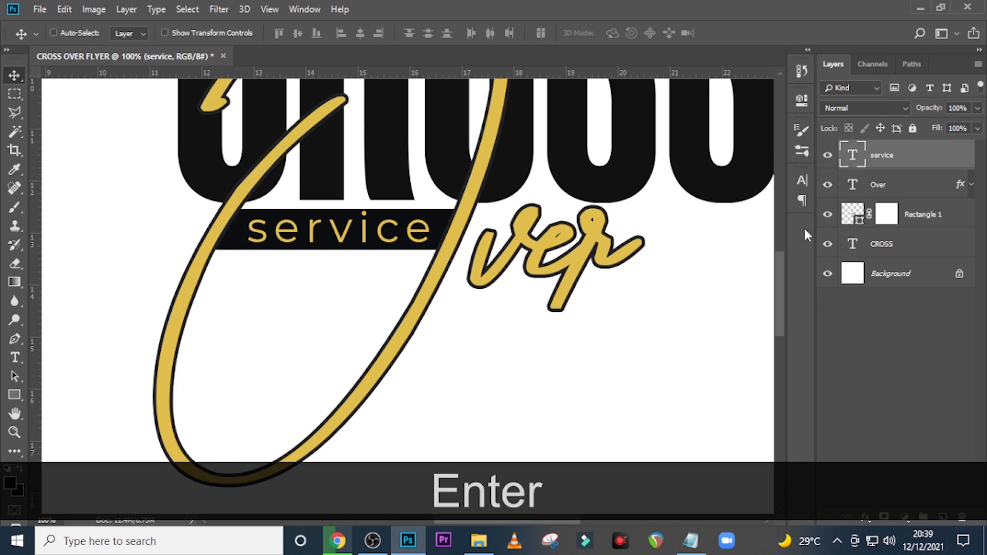
{"action": "key", "text": "Down"}
{"action": "key", "text": "Down"}
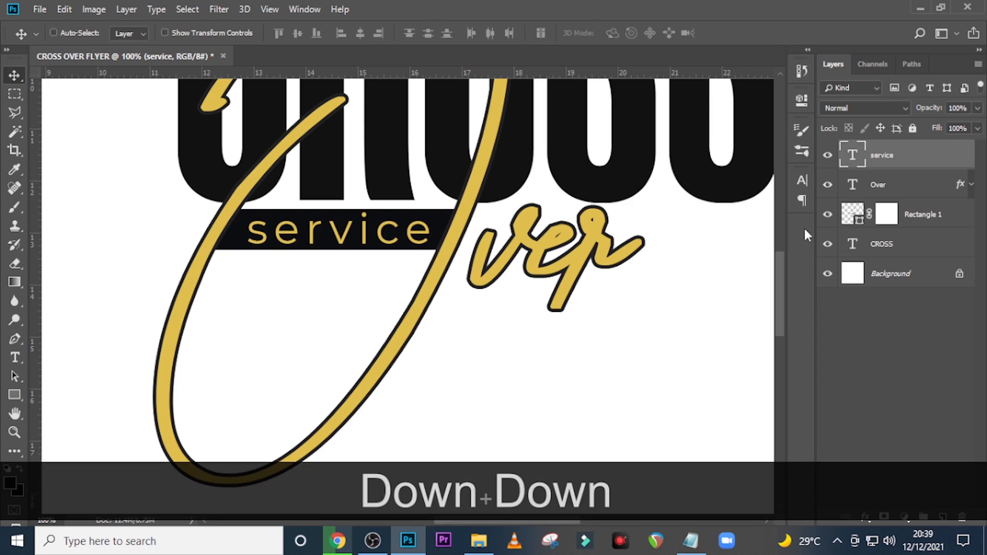
{"action": "key", "text": "Left"}
{"action": "key", "text": "Left"}
{"action": "key", "text": "Left"}
{"action": "key", "text": "Left"}
{"action": "key", "text": "Left"}
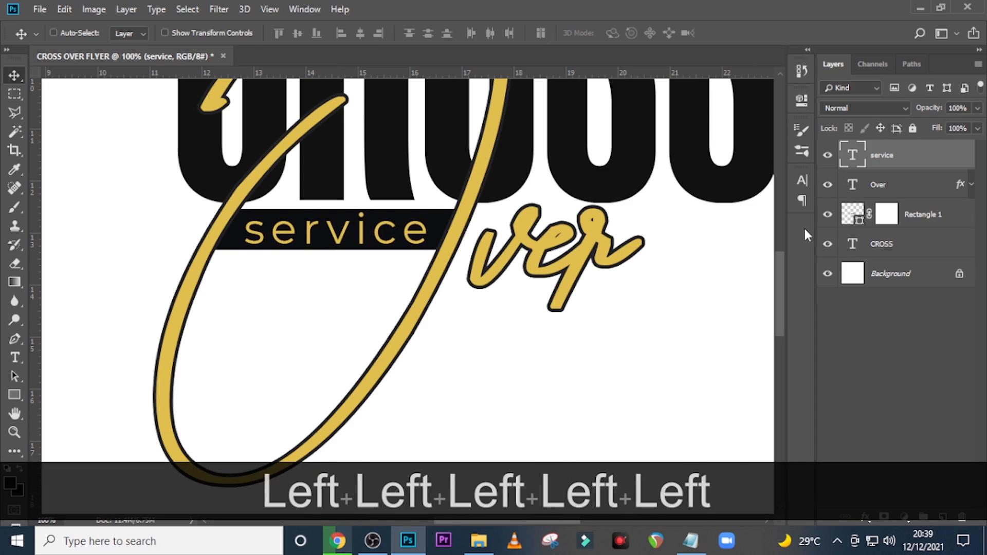
{"action": "key", "text": "ctrl+0"}
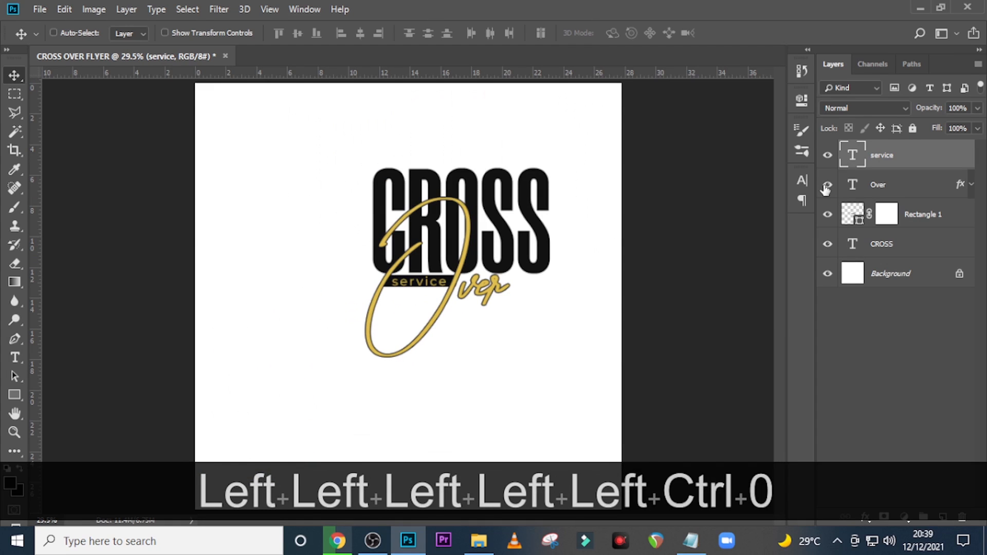
{"action": "key", "text": "Up"}
{"action": "key", "text": "Down"}
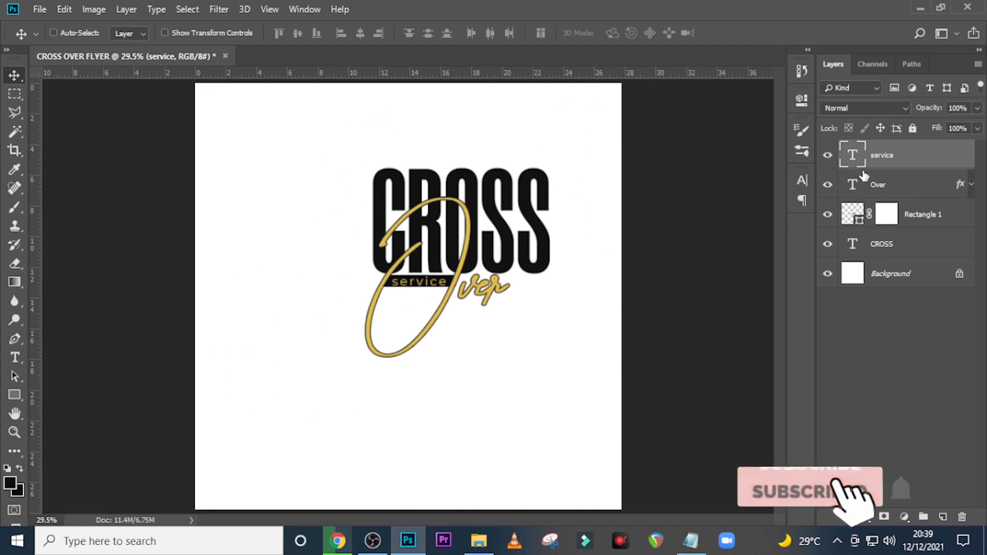
Step: Group the service, Over, Rectangle 1 and CROSS layers and name the group CROSS OVER
{"action": "left_click", "coordinate": [912, 161]}
{"action": "left_click", "coordinate": [899, 246], "text": "shift"}
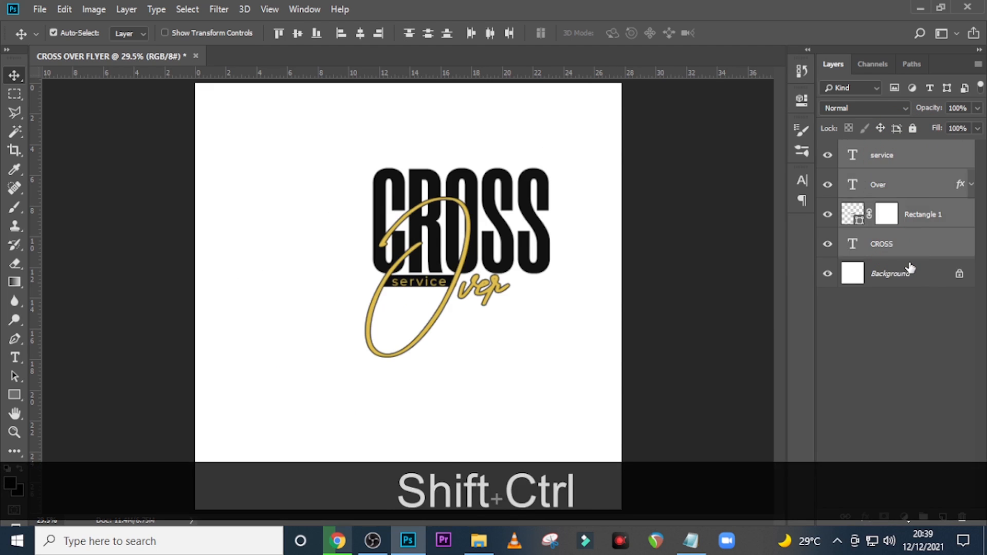
{"action": "key", "text": "ctrl+shift+g"}
{"action": "double_click", "coordinate": [881, 148]}
{"action": "key", "text": "Caps_Lock"}
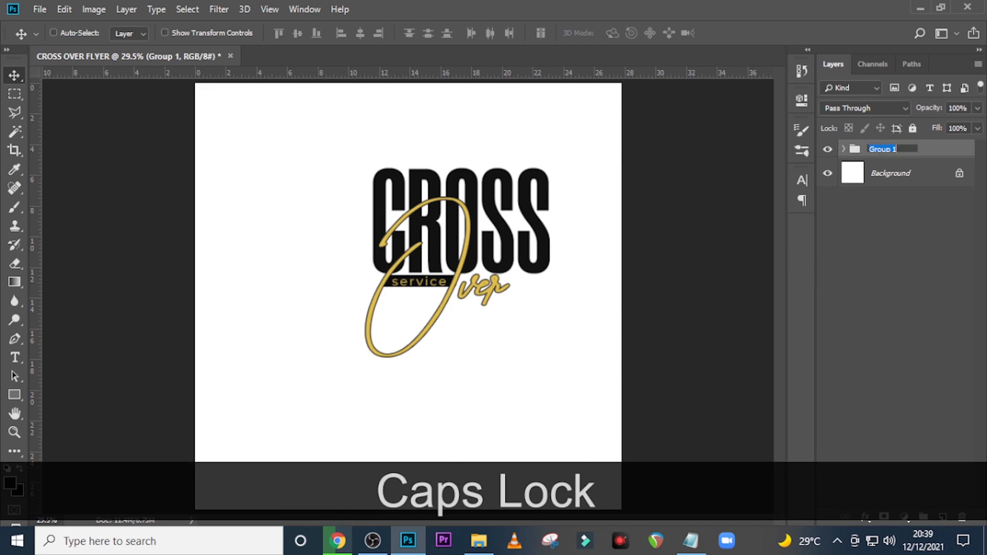
{"action": "type", "text": "CROSS OV"}
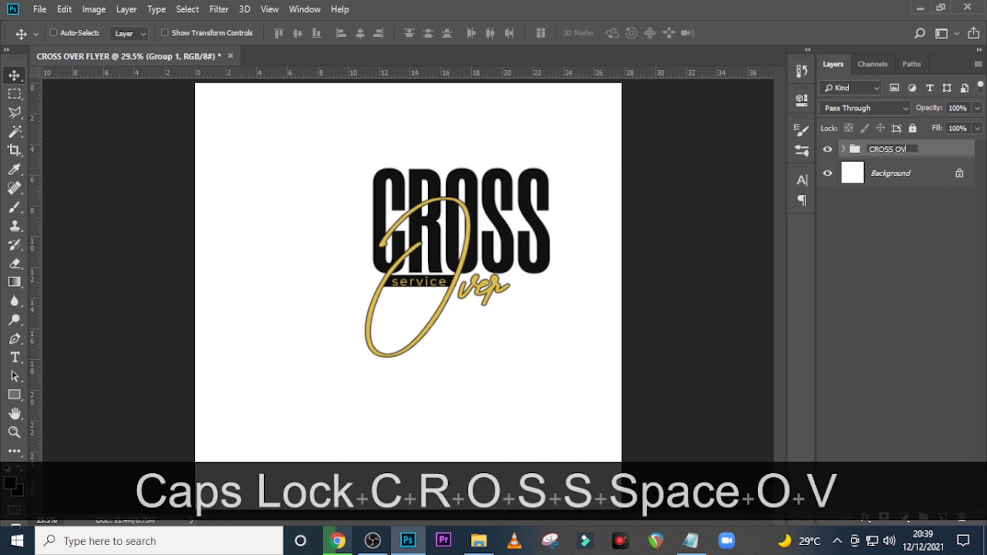
{"action": "type", "text": "ER"}
{"action": "key", "text": "Return"}
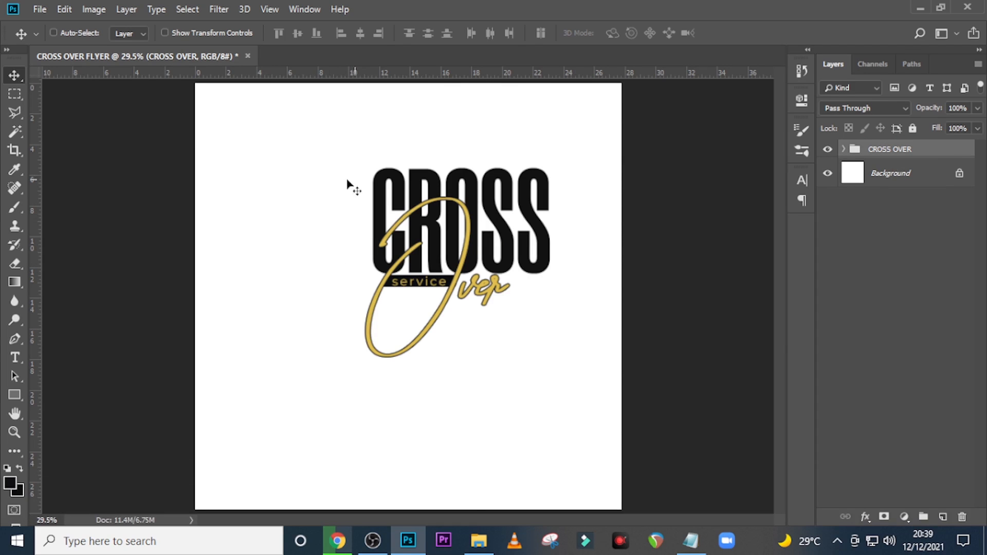
{"action": "left_click", "coordinate": [478, 541]}
{"action": "left_click", "coordinate": [242, 175]}
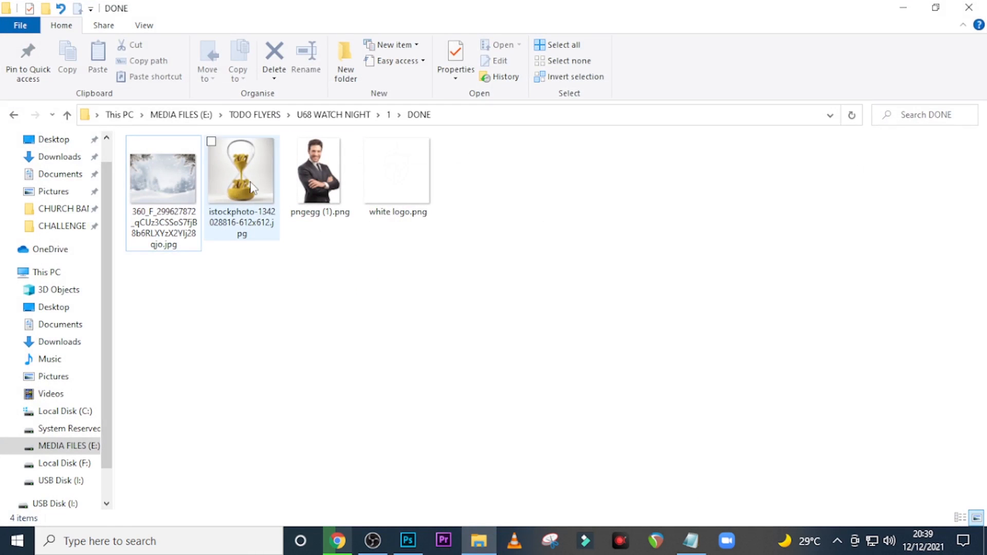
{"action": "mouse_move", "coordinate": [344, 344]}
{"action": "left_mouse_down"}
{"action": "mouse_move", "coordinate": [414, 540]}
{"action": "mouse_move", "coordinate": [326, 344]}
{"action": "left_mouse_up"}
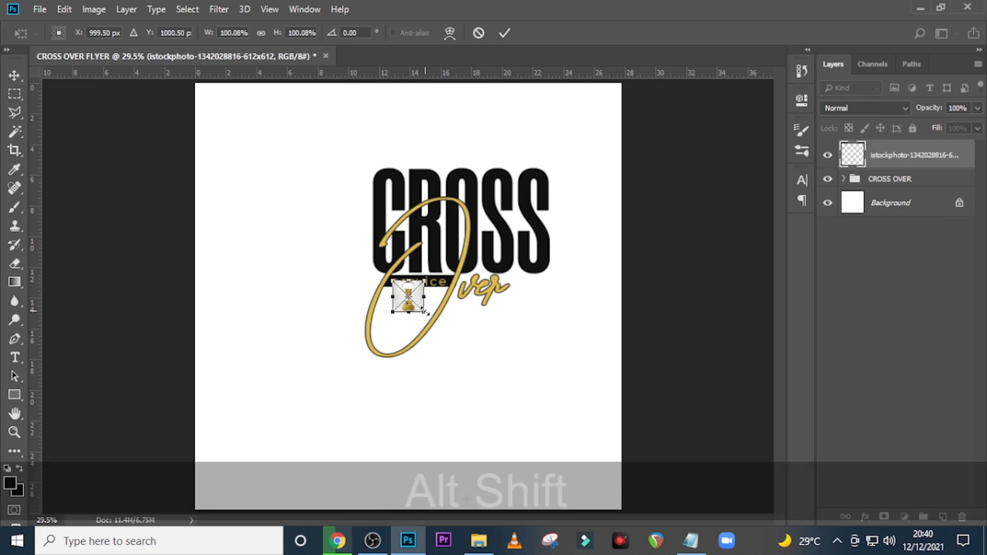
{"action": "left_click_drag", "start_coordinate": [425, 313], "coordinate": [498, 434]}
{"action": "left_click_drag", "start_coordinate": [454, 338], "coordinate": [373, 311]}
{"action": "key", "text": "Return"}
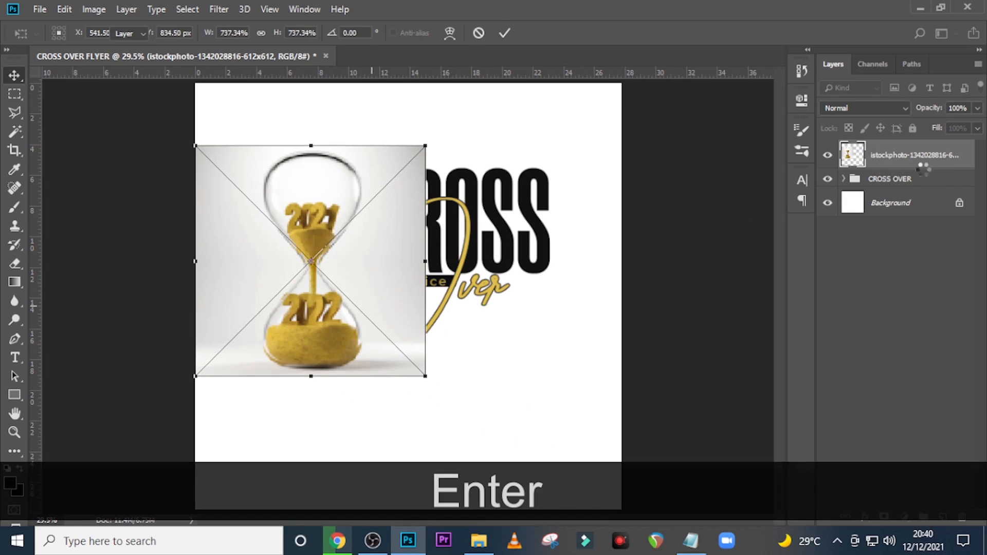
{"action": "left_click_drag", "start_coordinate": [900, 161], "coordinate": [889, 191]}
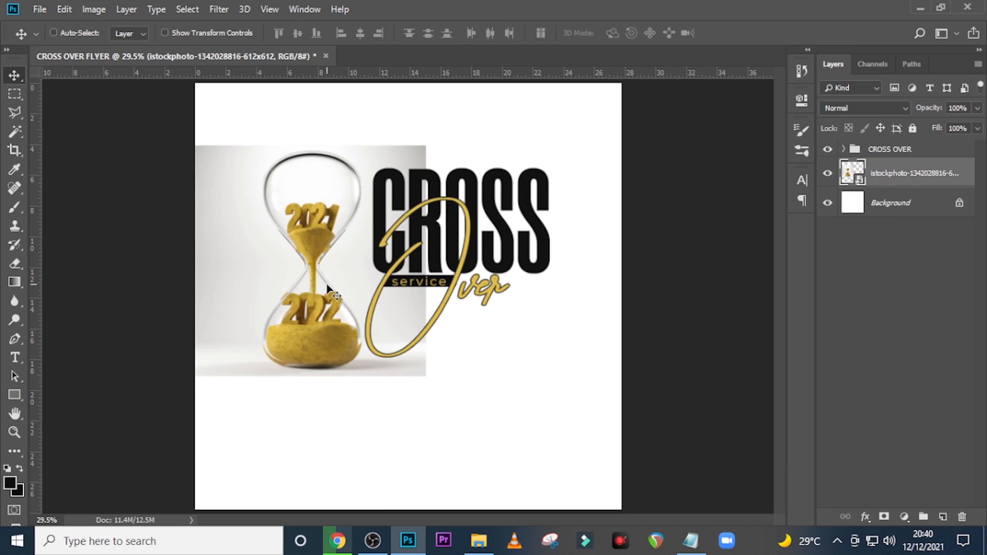
Step: Enlarge the hourglass image slightly and shift it left until it meets the canvas's left edge
{"action": "key", "text": "ctrl+t"}
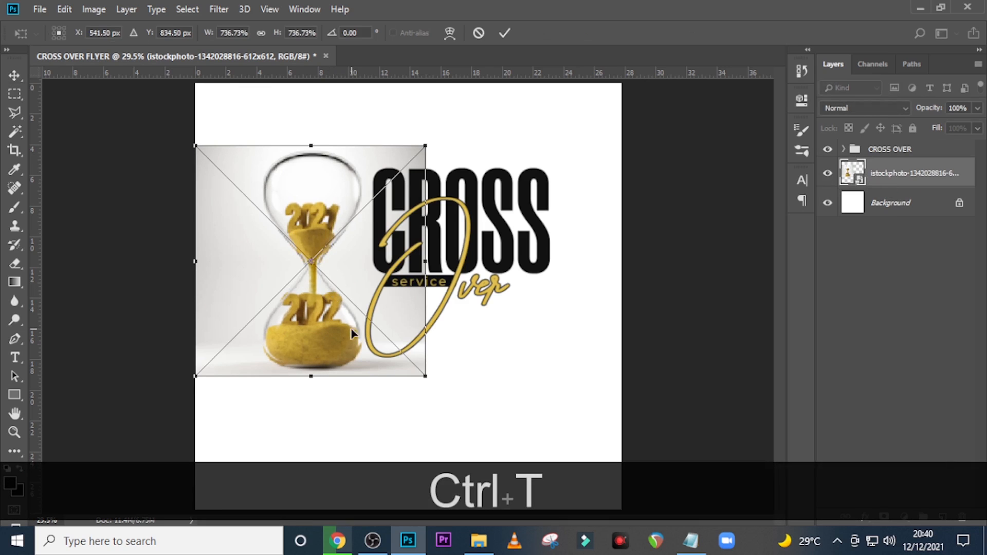
{"action": "left_click_drag", "start_coordinate": [426, 376], "coordinate": [460, 406]}
{"action": "key", "text": "shift+Left"}
{"action": "key", "text": "shift+Left"}
{"action": "key", "text": "shift+Left"}
{"action": "key", "text": "shift+Left"}
{"action": "key", "text": "shift+Left"}
{"action": "key", "text": "shift+Left"}
{"action": "key", "text": "shift+Left"}
{"action": "key", "text": "shift+Left"}
{"action": "key", "text": "shift+Left"}
{"action": "key", "text": "shift+Left"}
{"action": "key", "text": "shift+Left"}
{"action": "key", "text": "shift+Left"}
{"action": "key", "text": "shift+Left"}
{"action": "key", "text": "shift+Left"}
{"action": "key", "text": "shift+Left"}
{"action": "key", "text": "shift+Left"}
{"action": "key", "text": "shift+Left"}
{"action": "key", "text": "shift+Left"}
{"action": "key", "text": "Return"}
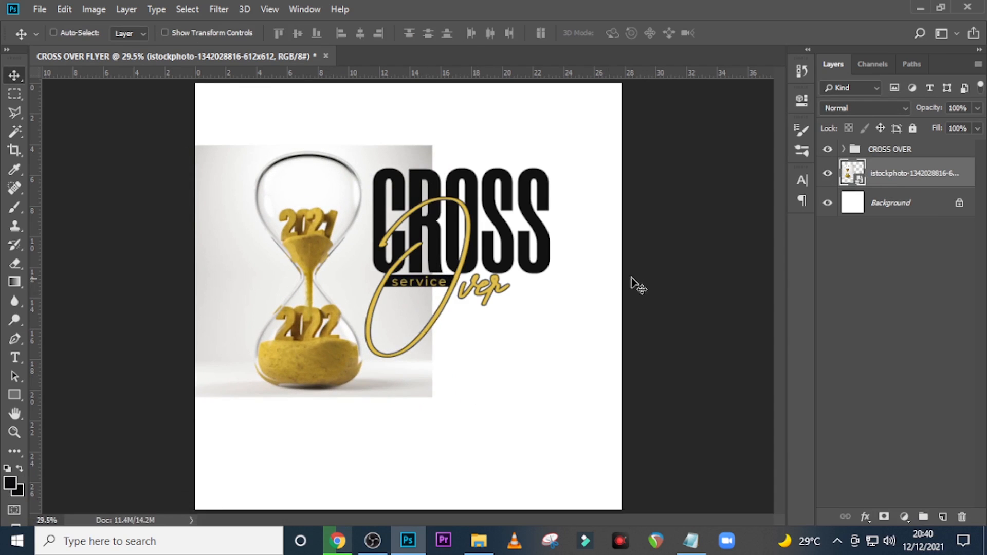
Step: Add a layer mask to the hourglass layer and fade the image's right and left edges with a black 400 px Soft Round brush
{"action": "left_click", "coordinate": [884, 517]}
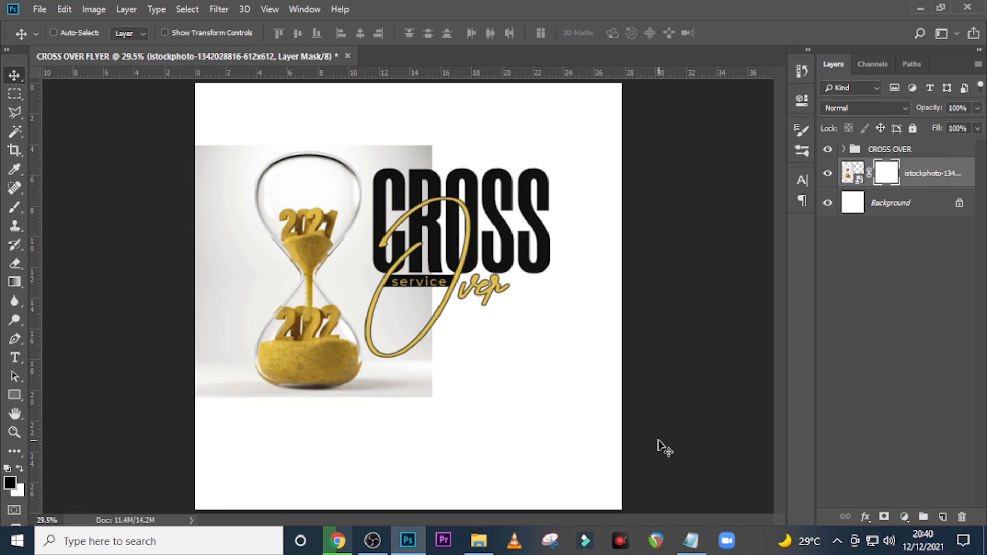
{"action": "key", "text": "b"}
{"action": "key", "text": "Caps_Lock"}
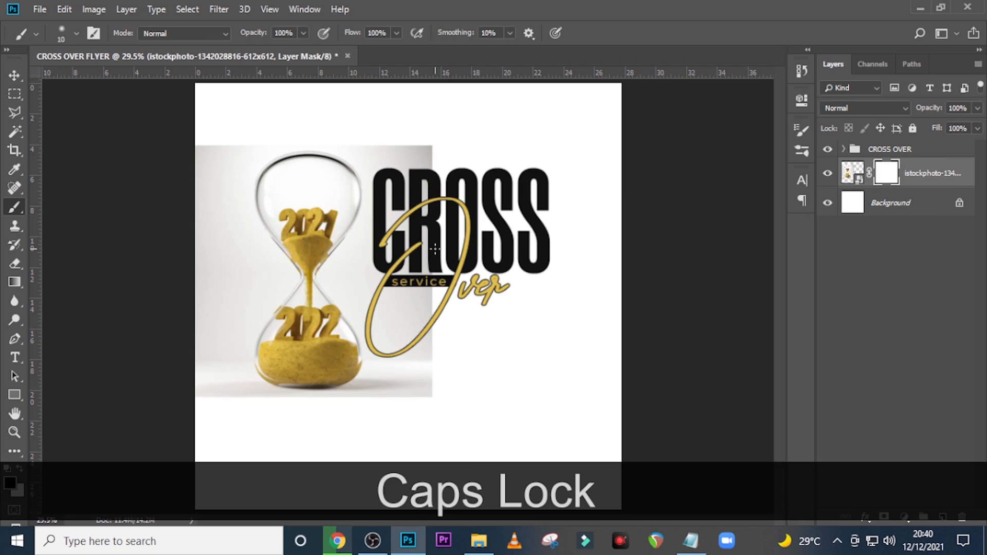
{"action": "key", "text": "bracketright"}
{"action": "key", "text": "bracketright"}
{"action": "key", "text": "bracketright"}
{"action": "key", "text": "bracketright"}
{"action": "key", "text": "bracketright"}
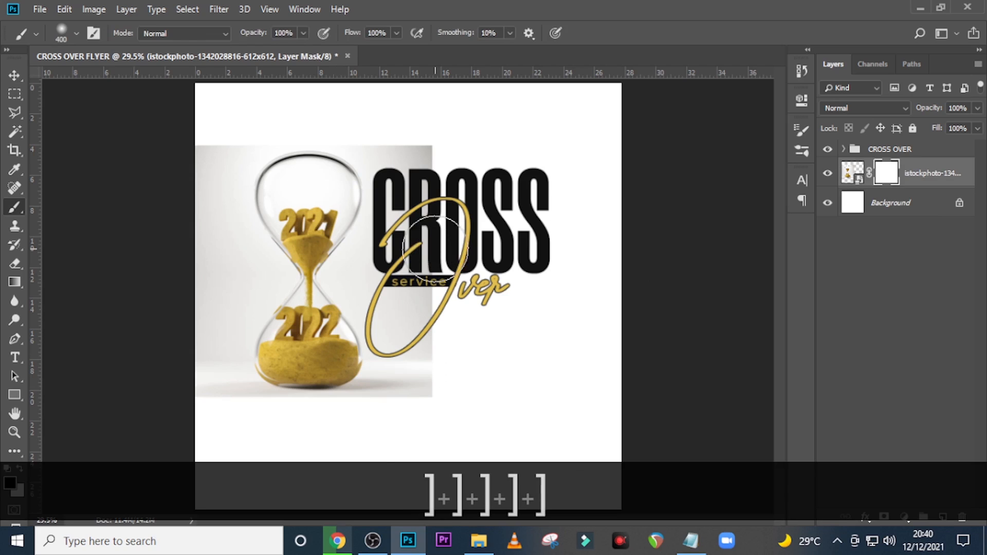
{"action": "left_click", "coordinate": [54, 31]}
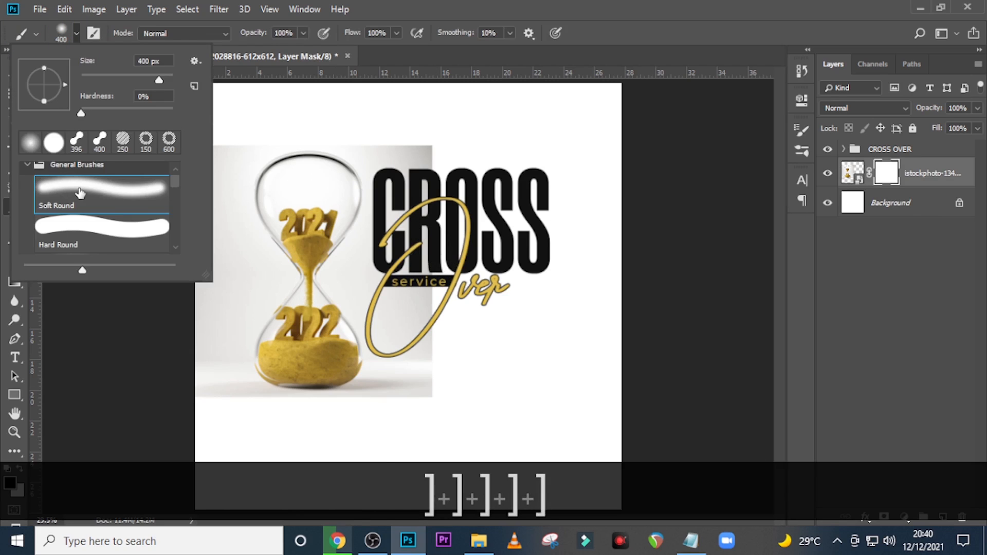
{"action": "left_click", "coordinate": [80, 193]}
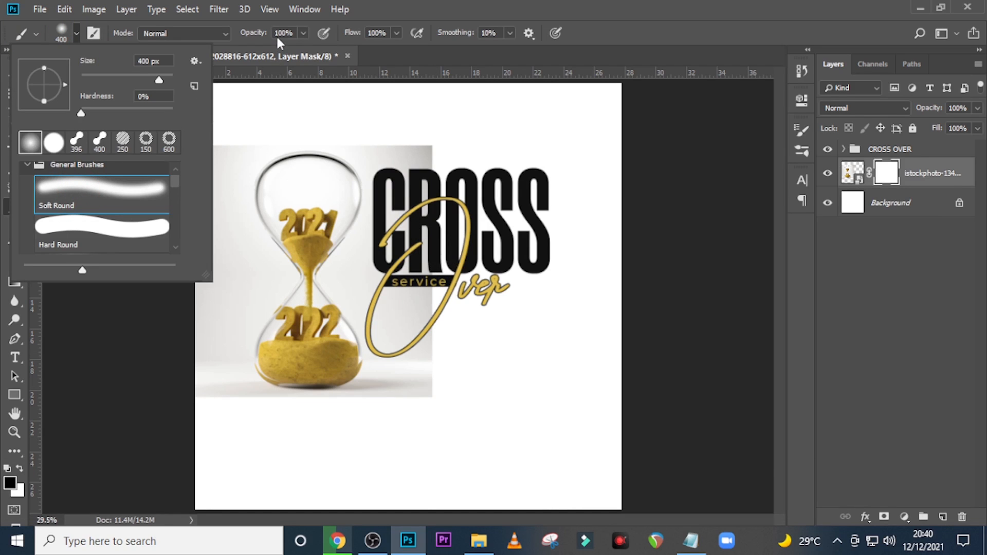
{"action": "left_click", "coordinate": [392, 3]}
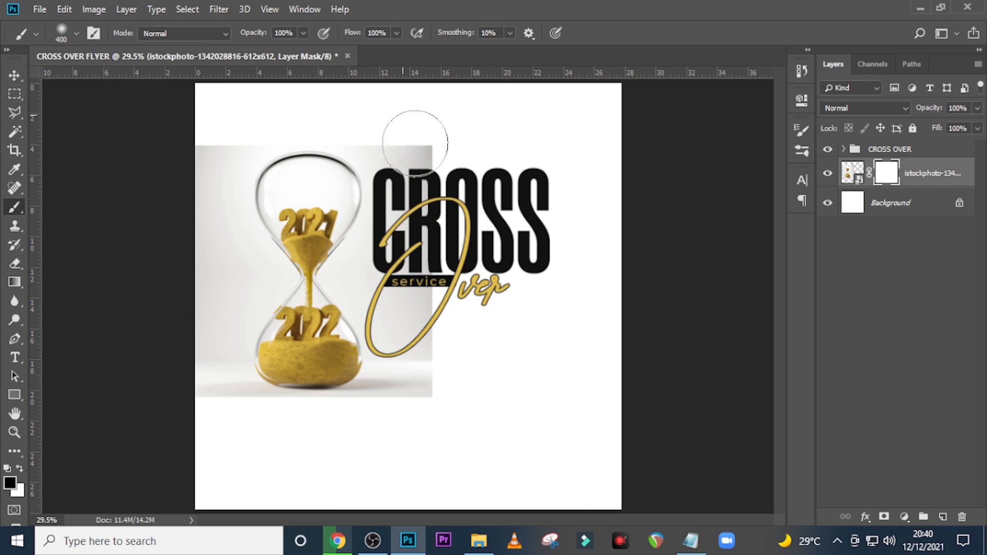
{"action": "mouse_move", "coordinate": [408, 132]}
{"action": "left_mouse_down"}
{"action": "mouse_move", "coordinate": [430, 383]}
{"action": "mouse_move", "coordinate": [430, 360]}
{"action": "left_mouse_up"}
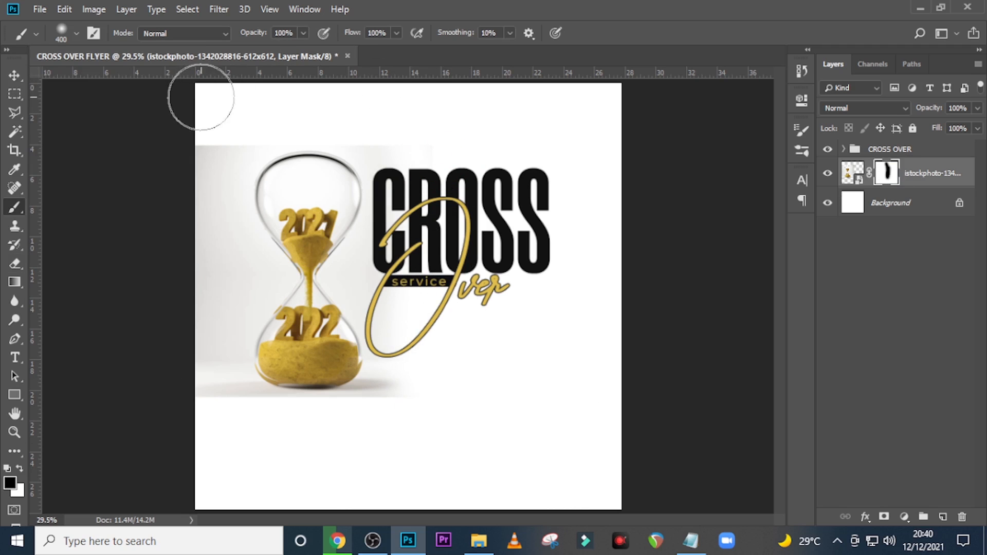
{"action": "left_click_drag", "start_coordinate": [185, 154], "coordinate": [216, 413]}
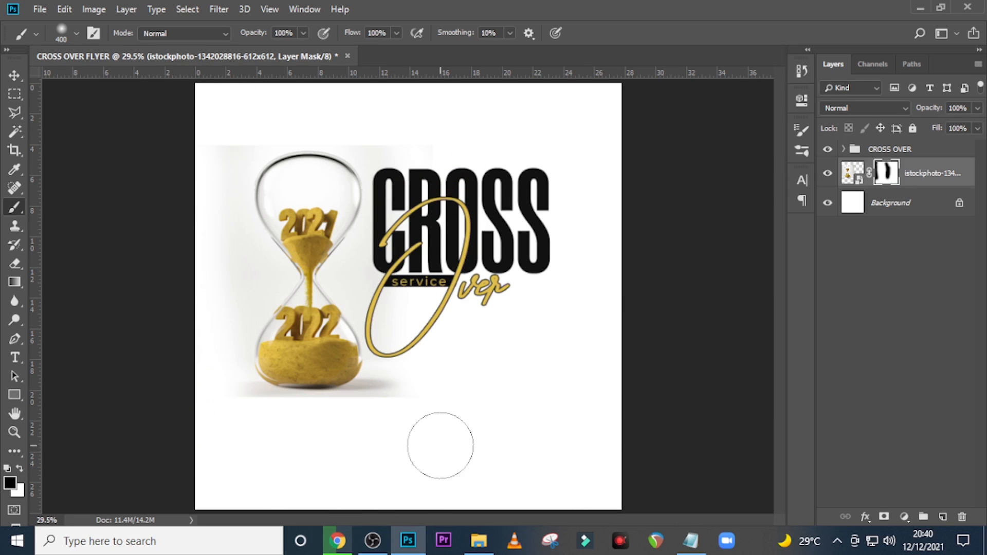
Step: Reduce the brush to 200 px and mask out the remaining grey background between the hourglass and the O of Over
{"action": "key", "text": "bracketleft"}
{"action": "key", "text": "bracketleft"}
{"action": "key", "text": "bracketleft"}
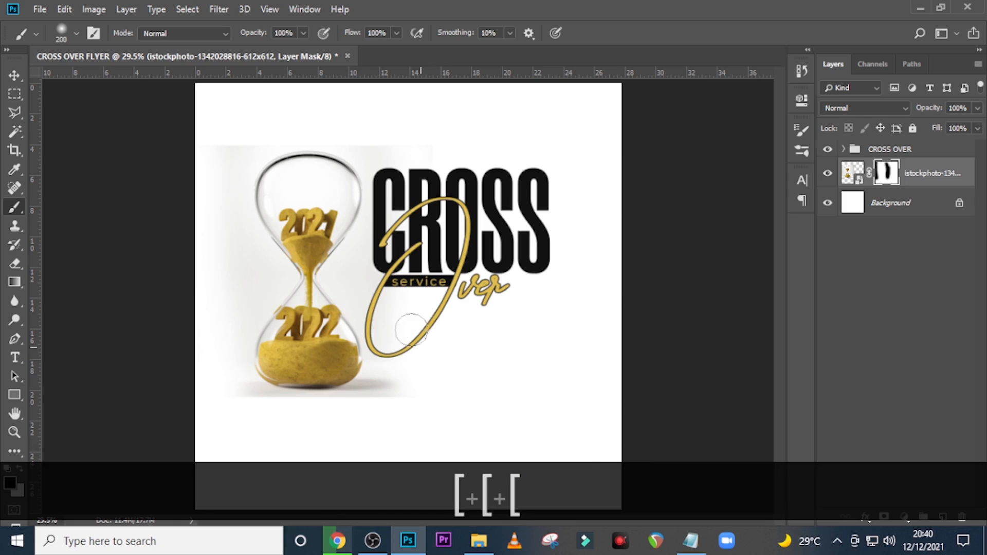
{"action": "mouse_move", "coordinate": [411, 330]}
{"action": "left_mouse_down"}
{"action": "mouse_move", "coordinate": [381, 283]}
{"action": "mouse_move", "coordinate": [405, 224]}
{"action": "left_mouse_up"}
{"action": "mouse_move", "coordinate": [447, 343]}
{"action": "left_mouse_down"}
{"action": "mouse_move", "coordinate": [445, 372]}
{"action": "mouse_move", "coordinate": [342, 416]}
{"action": "mouse_move", "coordinate": [402, 334]}
{"action": "left_mouse_up"}
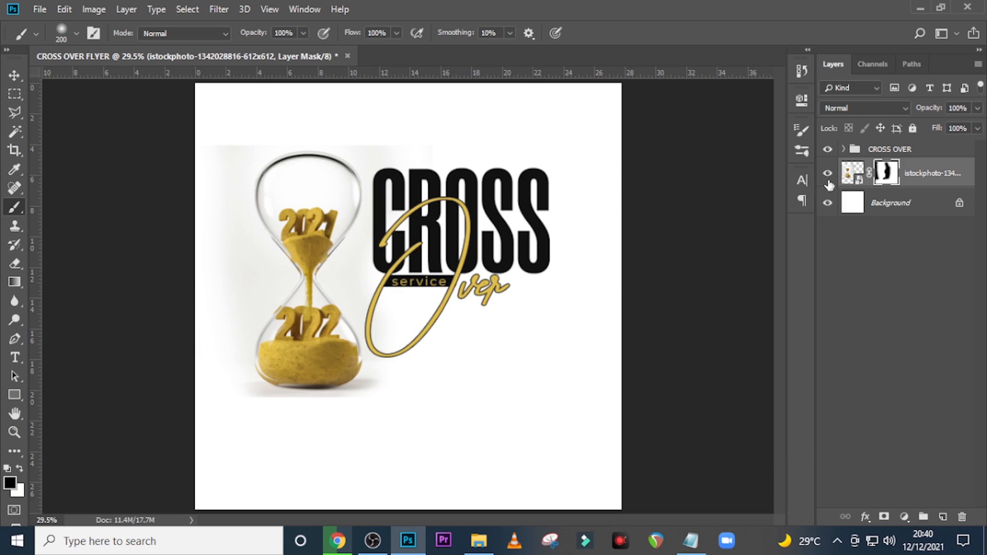
Step: Add a new layer above the hourglass layer and prepare a white (#ffffff) Soft Round brush at 600 px
{"action": "left_click", "coordinate": [943, 517]}
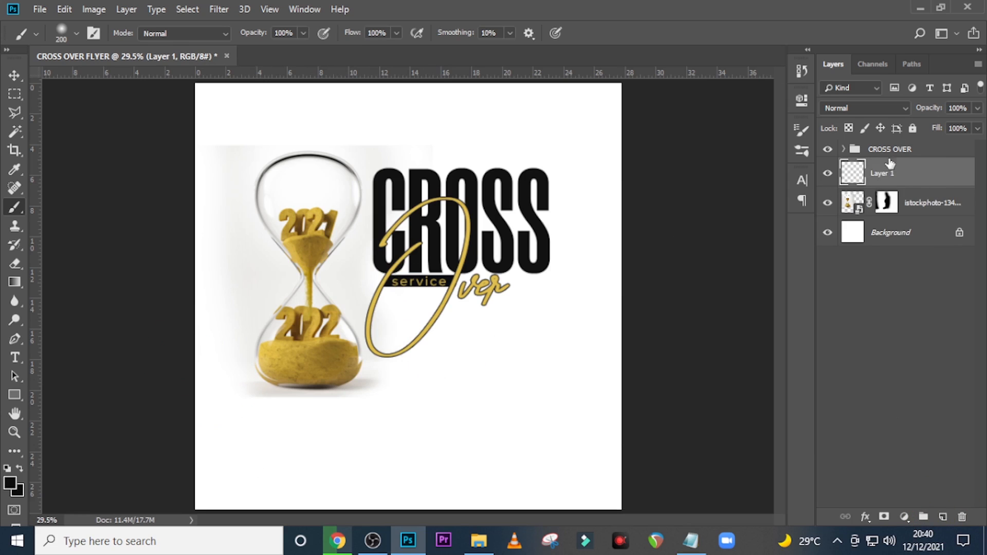
{"action": "left_click", "coordinate": [888, 174]}
{"action": "key", "text": "b"}
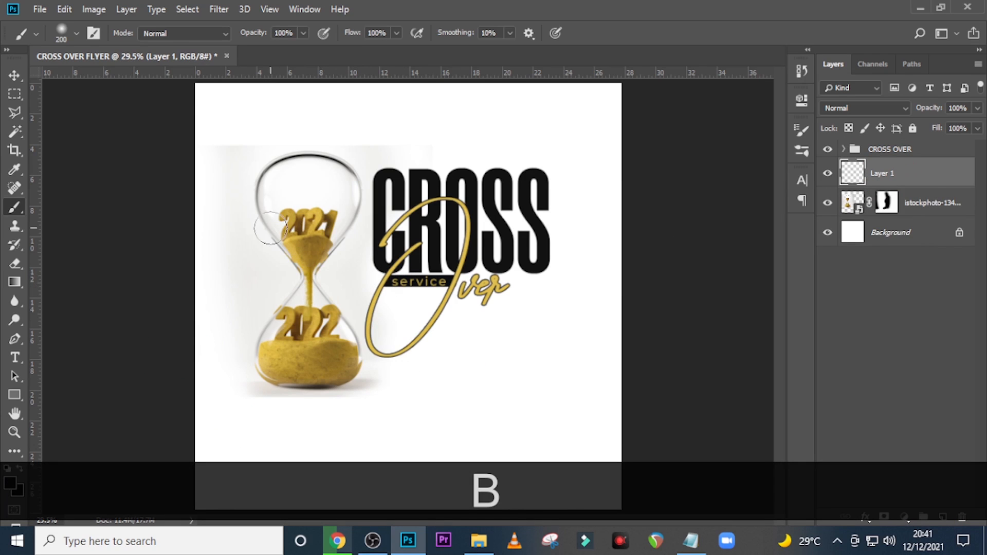
{"action": "key", "text": "bracketright"}
{"action": "key", "text": "bracketright"}
{"action": "key", "text": "bracketright"}
{"action": "key", "text": "bracketright"}
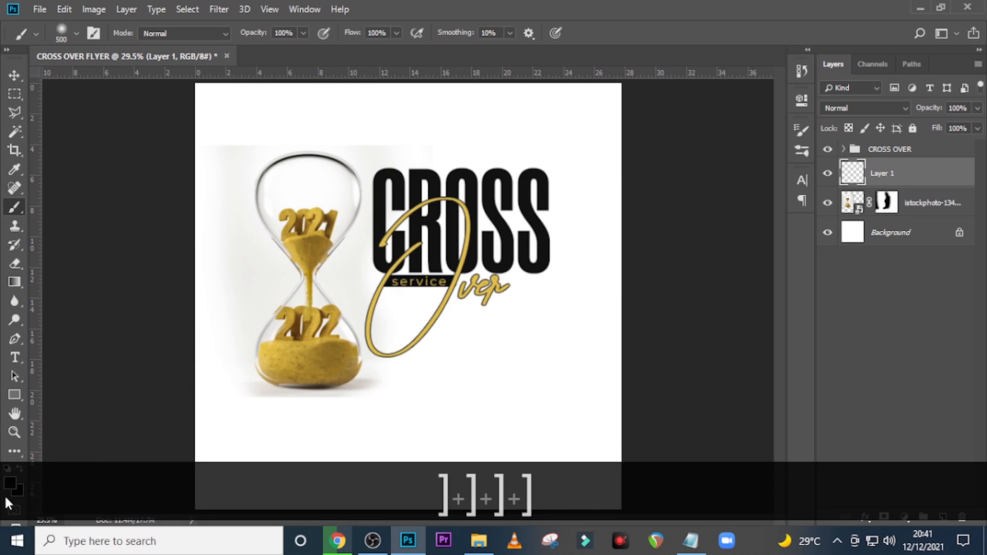
{"action": "left_click", "coordinate": [8, 481]}
{"action": "left_click", "coordinate": [549, 181]}
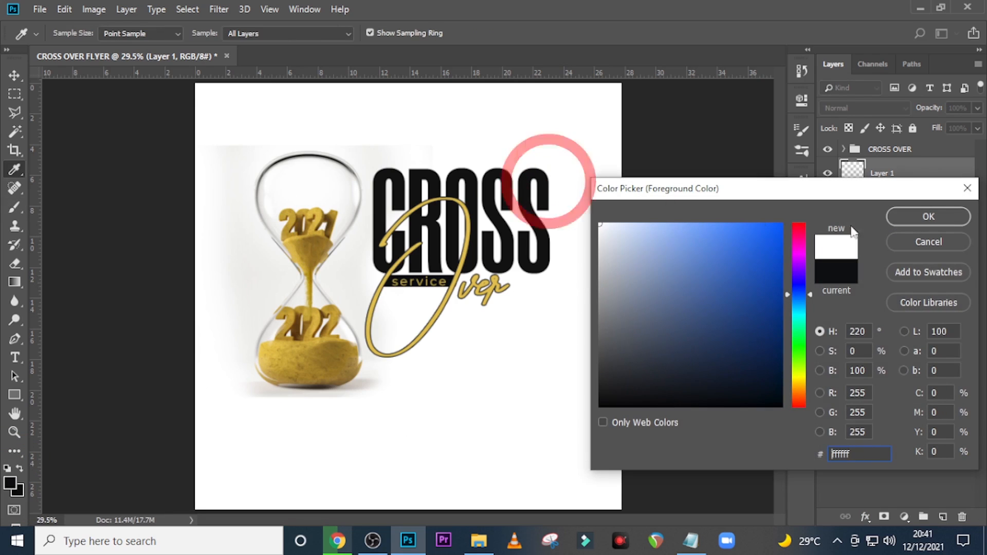
{"action": "left_click", "coordinate": [929, 217]}
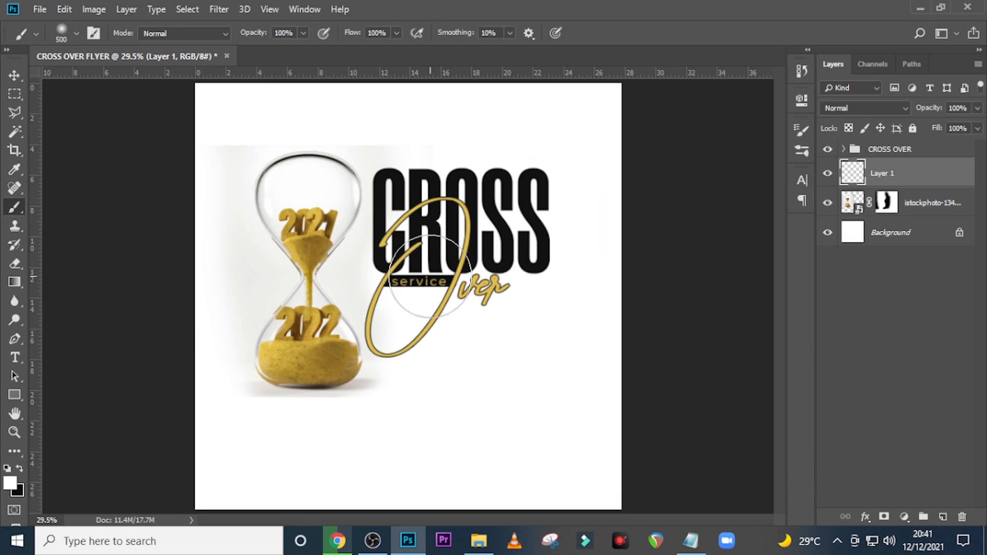
{"action": "key", "text": "bracketright"}
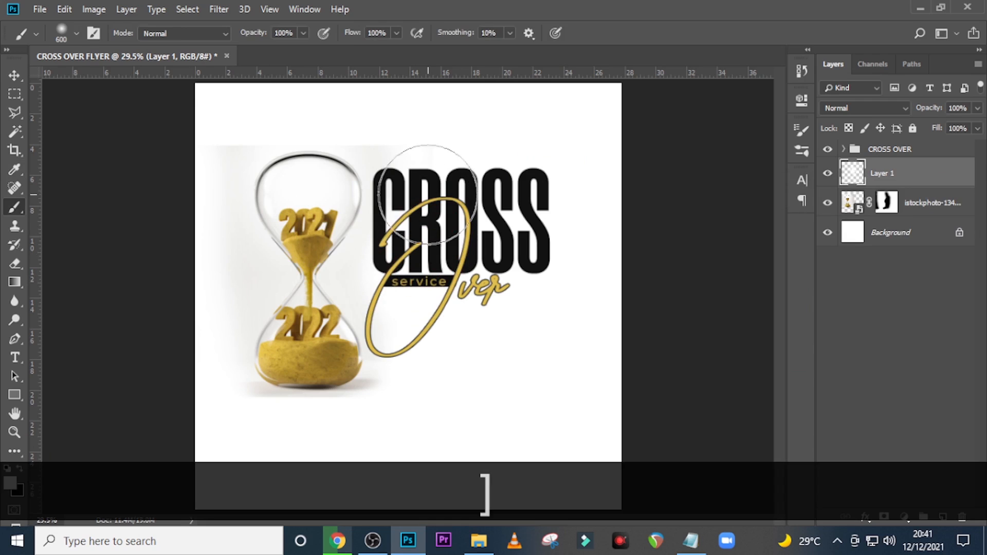
Step: Paint white over the leftover grey image edges above, to the left of and below the hourglass
{"action": "left_click", "coordinate": [423, 165]}
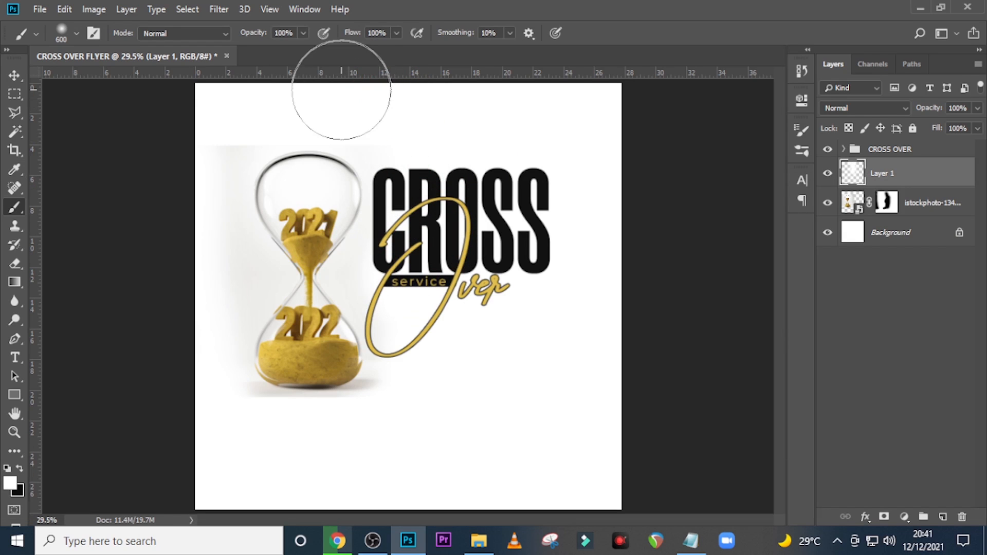
{"action": "left_click", "coordinate": [276, 83]}
{"action": "left_click", "coordinate": [199, 141]}
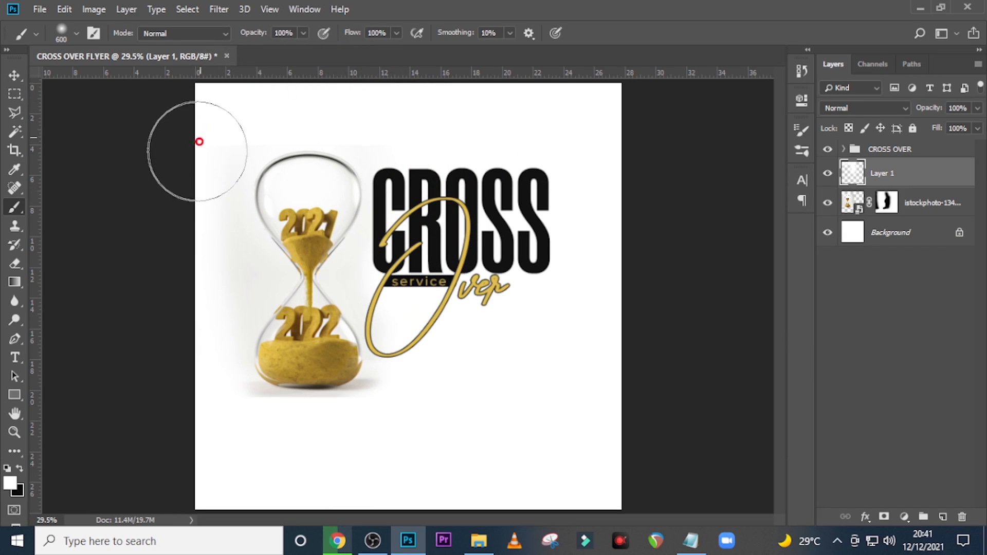
{"action": "left_click", "coordinate": [188, 188]}
{"action": "left_click", "coordinate": [192, 282]}
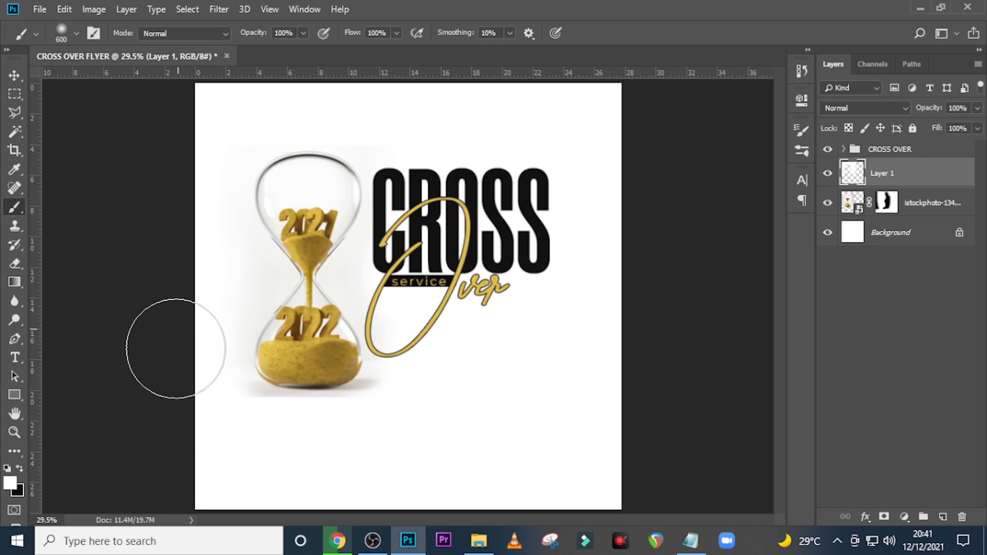
{"action": "left_click", "coordinate": [190, 408]}
{"action": "left_click", "coordinate": [299, 464]}
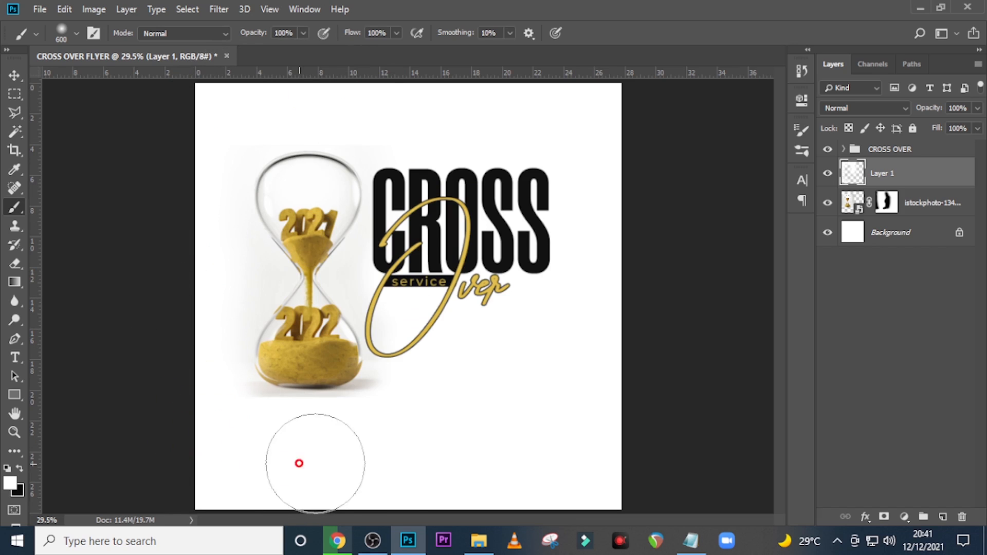
{"action": "left_click", "coordinate": [375, 469]}
Step: Reduce the brush to 300 px and paint white over the grey remnants along the hourglass's right side
{"action": "key", "text": "bracketleft"}
{"action": "key", "text": "bracketleft"}
{"action": "key", "text": "bracketleft"}
{"action": "left_click", "coordinate": [400, 406]}
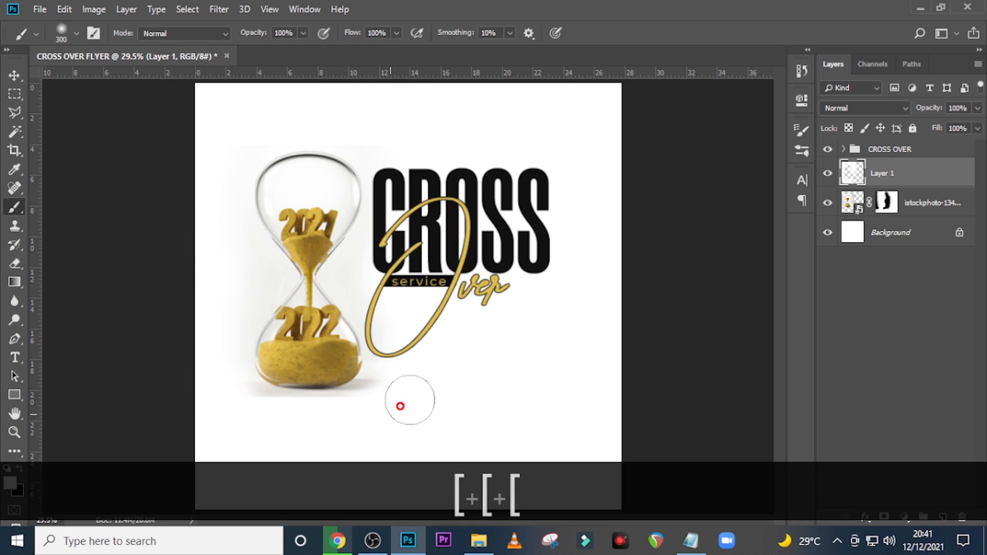
{"action": "left_click", "coordinate": [388, 251]}
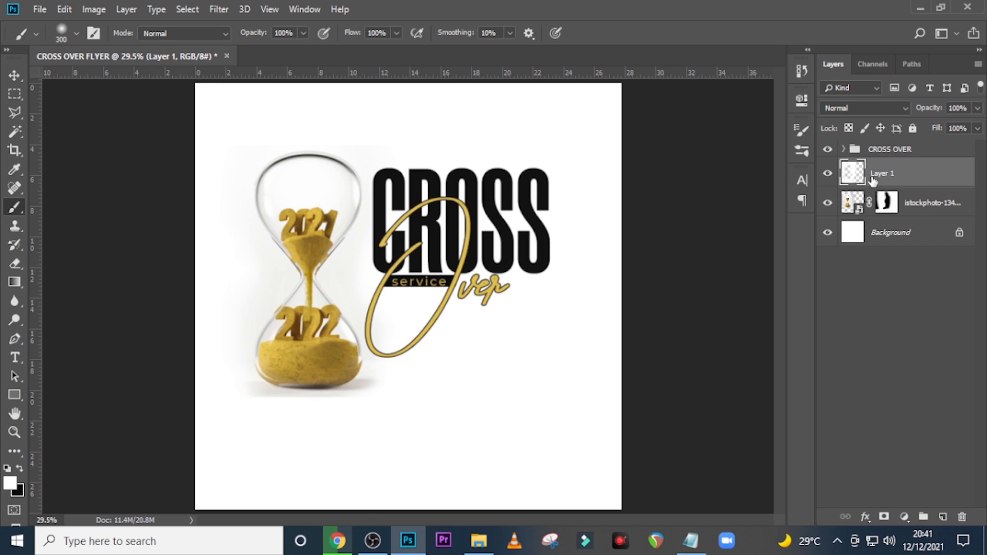
Step: Group the white paint layer with the hourglass layer and name the group HOUR GLASS
{"action": "left_click", "coordinate": [918, 209], "text": "ctrl"}
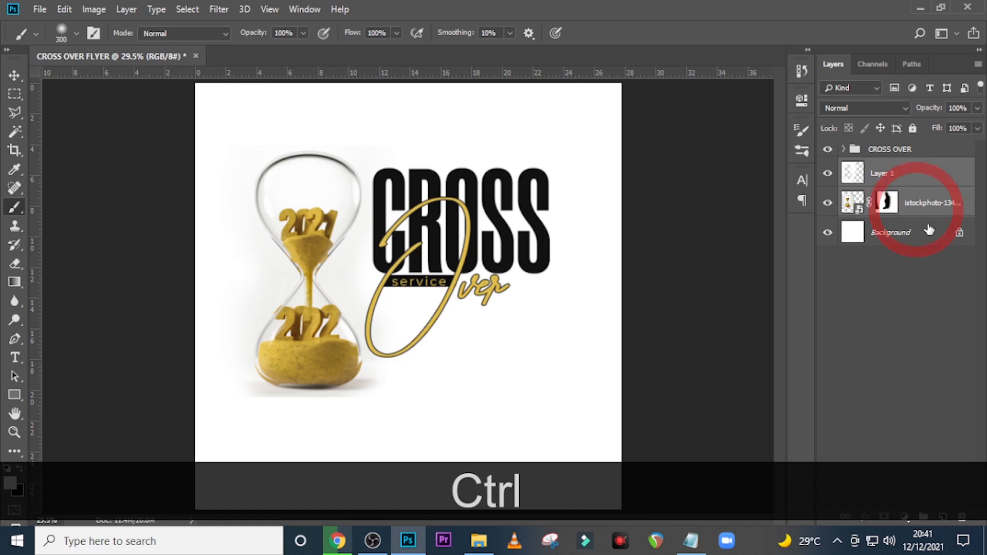
{"action": "key", "text": "ctrl+g"}
{"action": "double_click", "coordinate": [876, 168]}
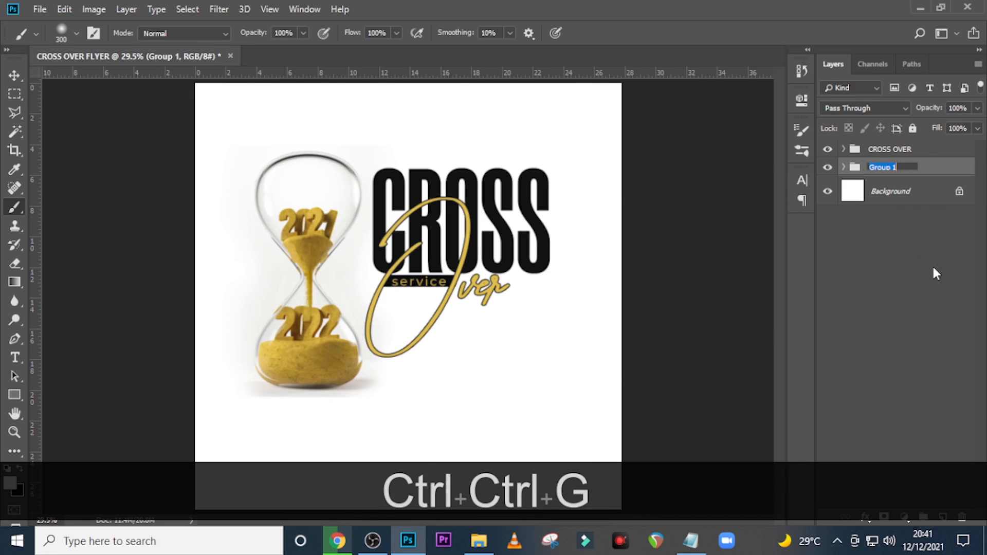
{"action": "key", "text": "Caps_Lock"}
{"action": "type", "text": "OUR GLASS"}
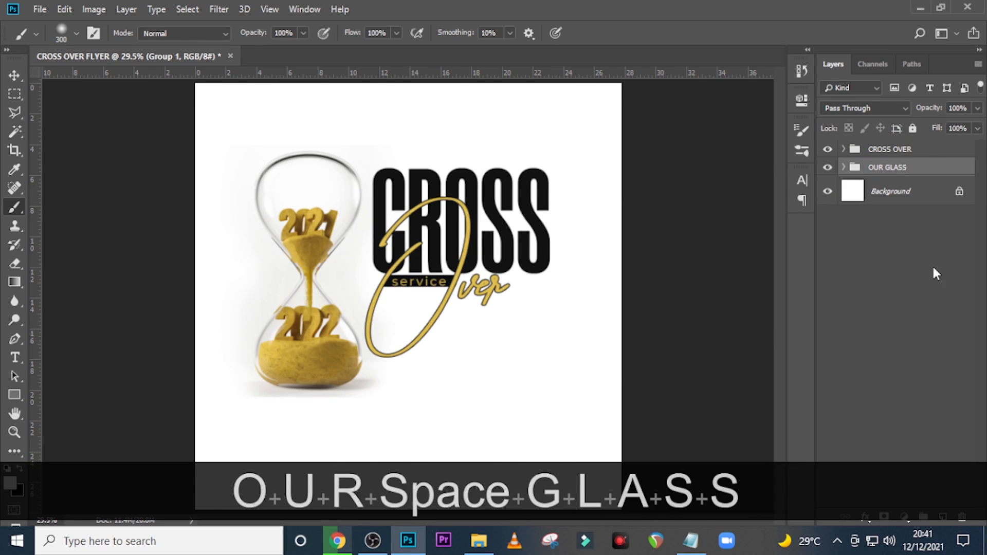
{"action": "key", "text": "Return"}
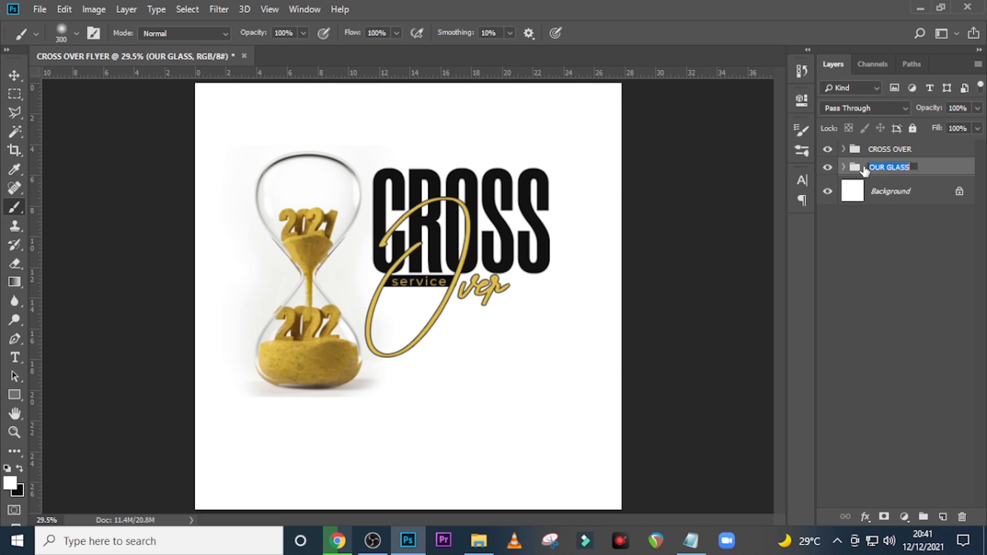
{"action": "type", "text": "H"}
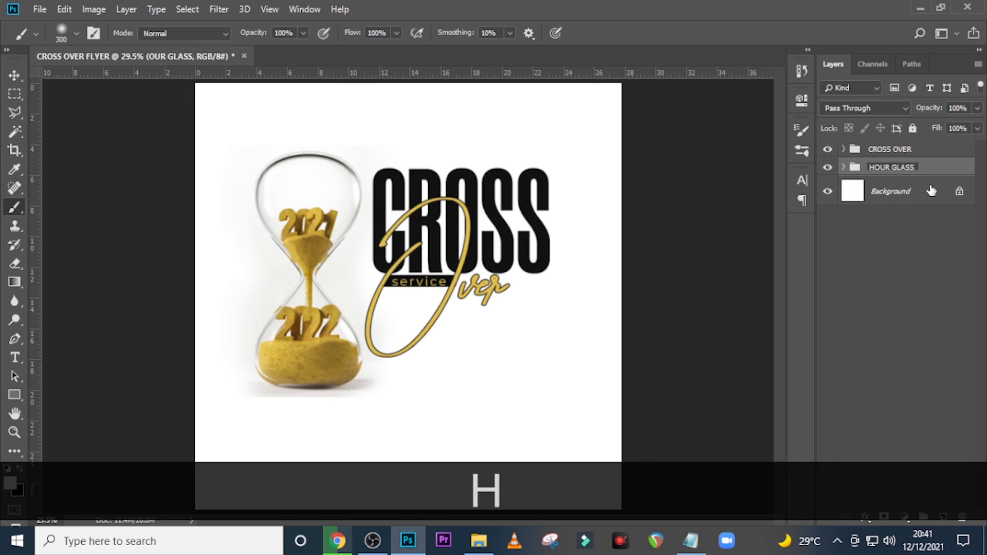
{"action": "key", "text": "Return"}
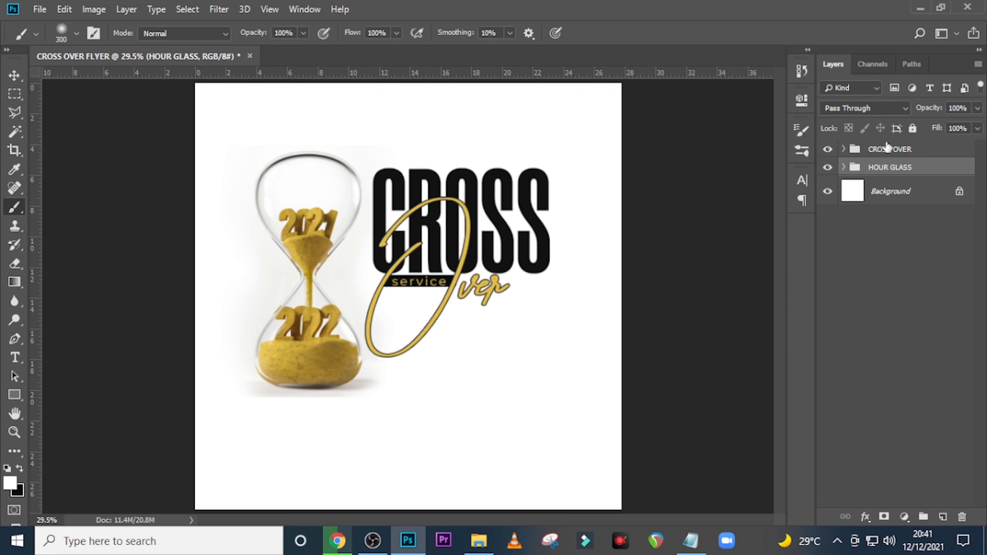
Step: Place the 360_F_299627872 snow landscape image above the HOUR GLASS group and enlarge it to fill the whole canvas
{"action": "left_click", "coordinate": [892, 175]}
{"action": "left_click", "coordinate": [479, 540]}
{"action": "left_click", "coordinate": [175, 203]}
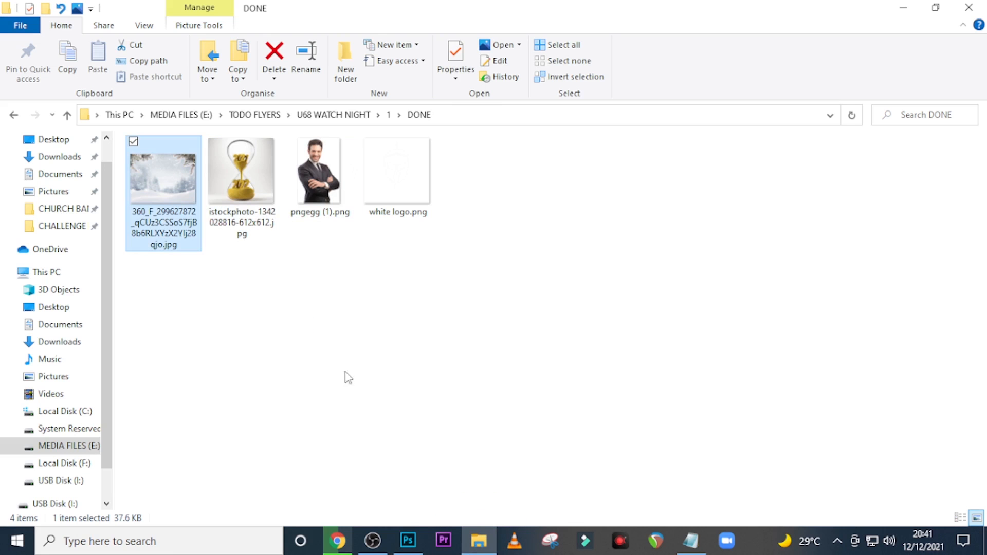
{"action": "left_click_drag", "start_coordinate": [409, 526], "coordinate": [406, 418]}
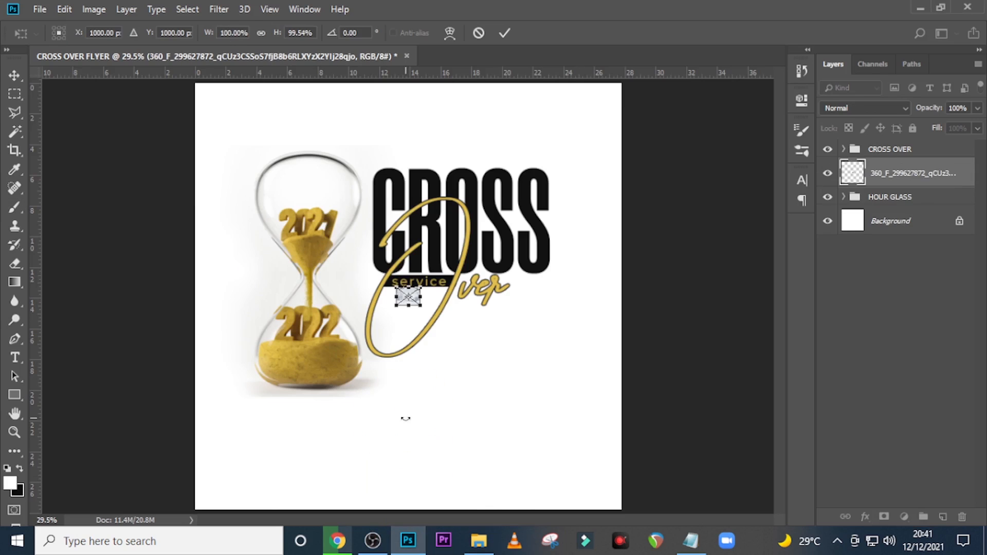
{"action": "left_click_drag", "start_coordinate": [425, 311], "coordinate": [685, 544]}
{"action": "key", "text": "alt+shift+Return"}
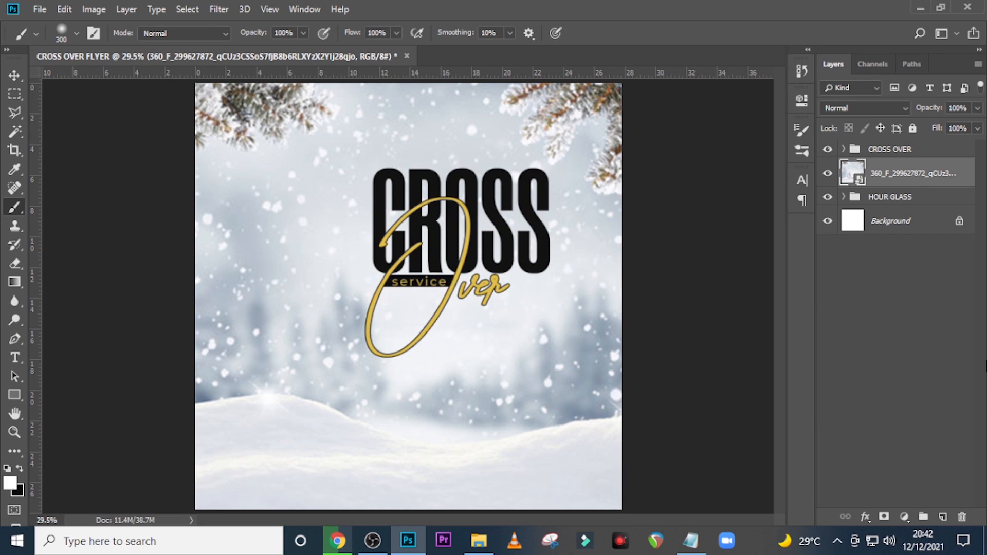
Step: Apply a Gaussian Blur with a 31.8 px radius to the snow image and collapse its smart filter list
{"action": "key", "text": "ctrl"}
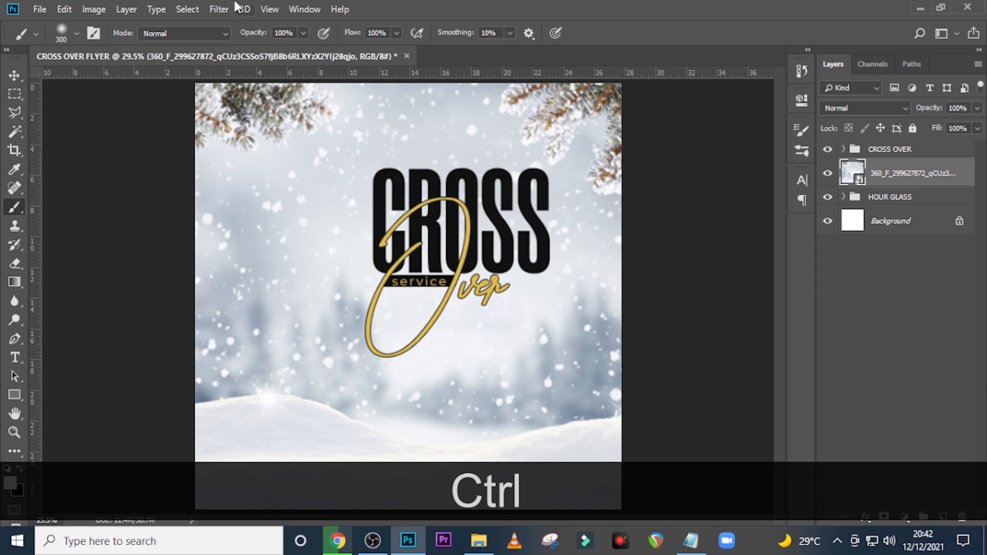
{"action": "left_click", "coordinate": [216, 10]}
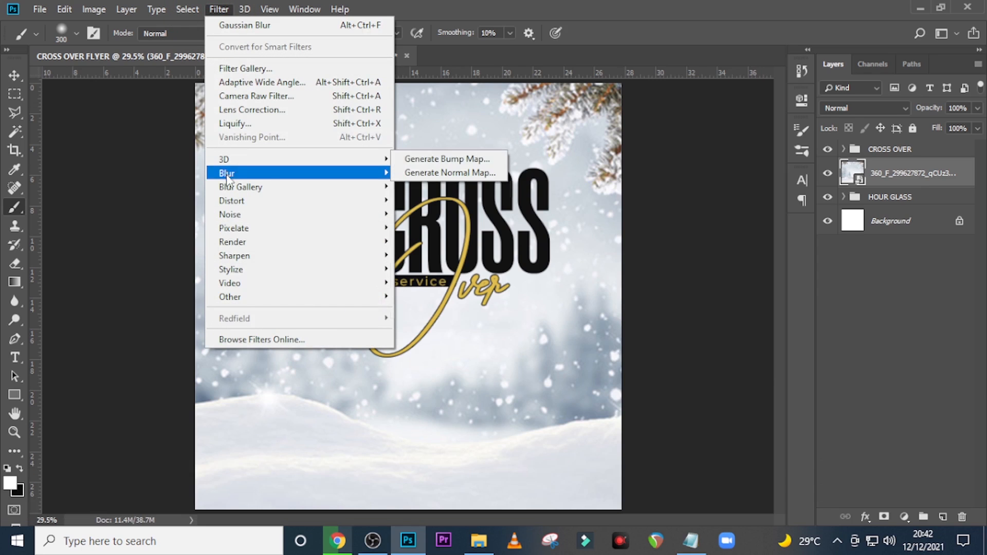
{"action": "mouse_move", "coordinate": [341, 177]}
{"action": "left_click", "coordinate": [457, 228]}
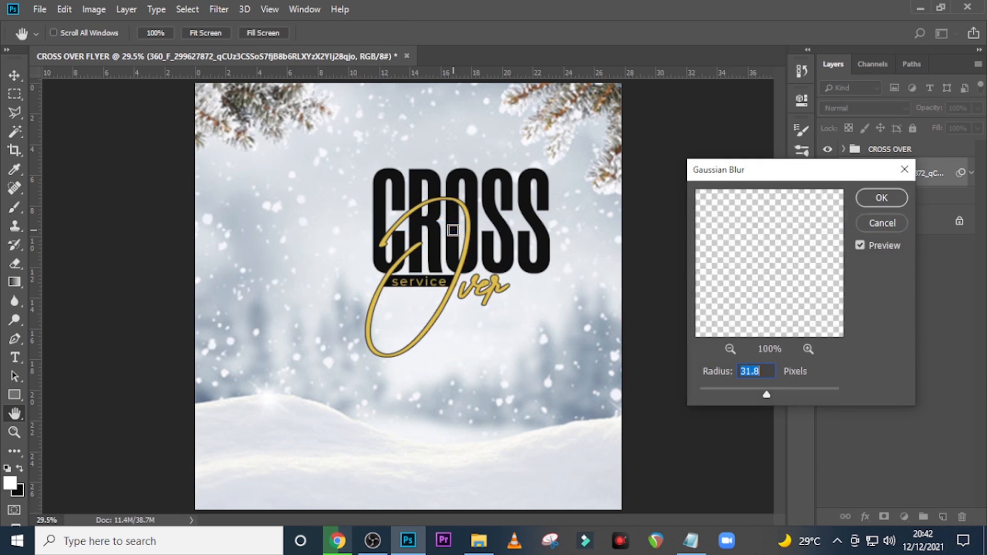
{"action": "left_click", "coordinate": [701, 375]}
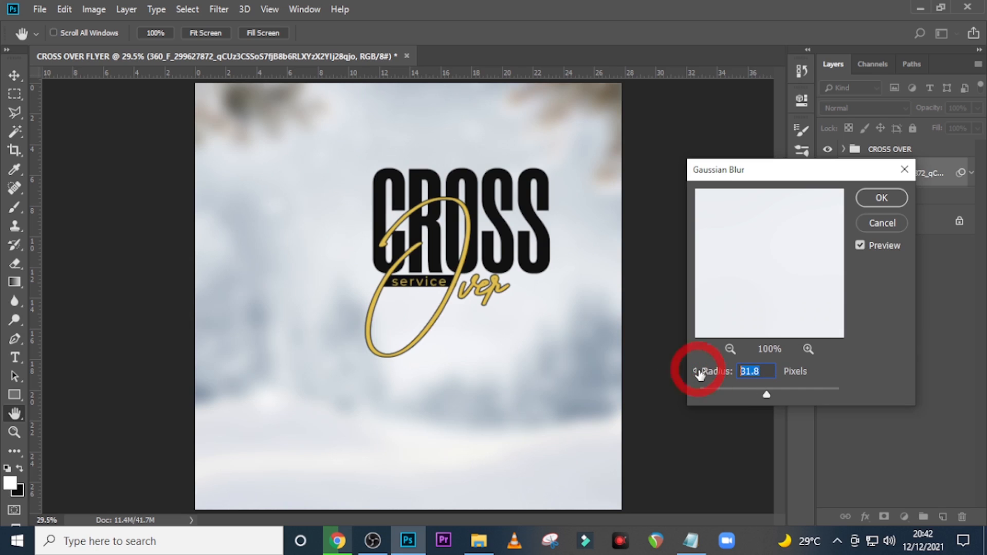
{"action": "type", "text": "31."}
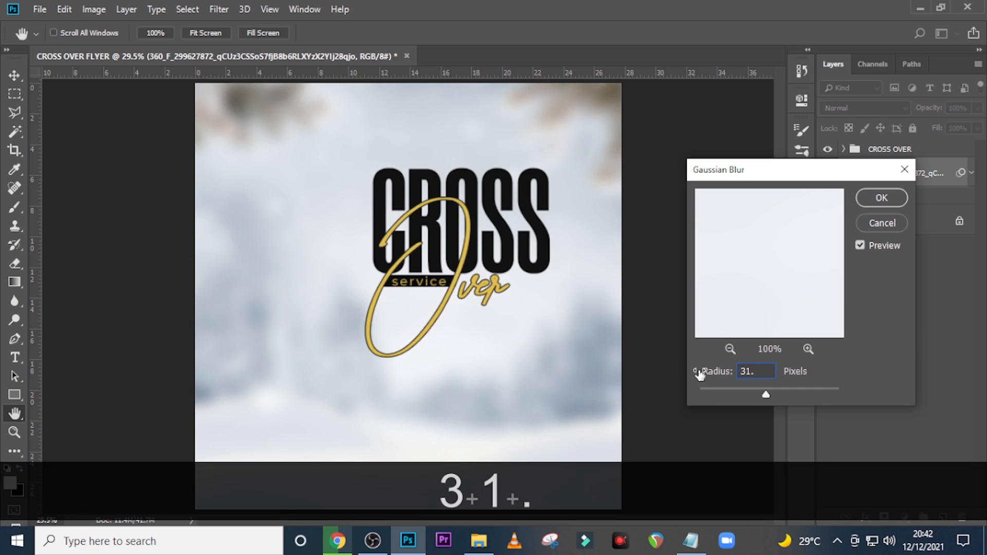
{"action": "type", "text": "8"}
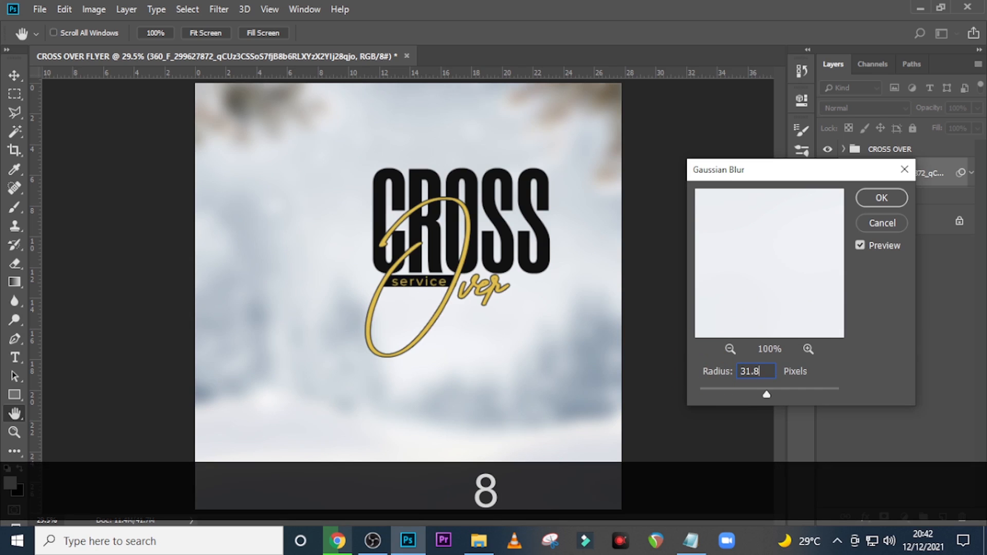
{"action": "left_click", "coordinate": [880, 202]}
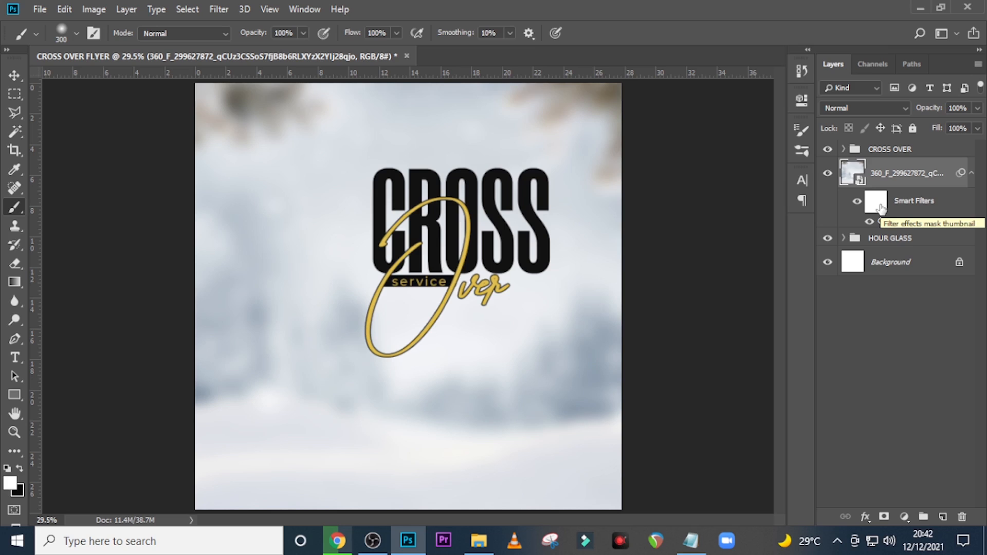
{"action": "left_click", "coordinate": [972, 173]}
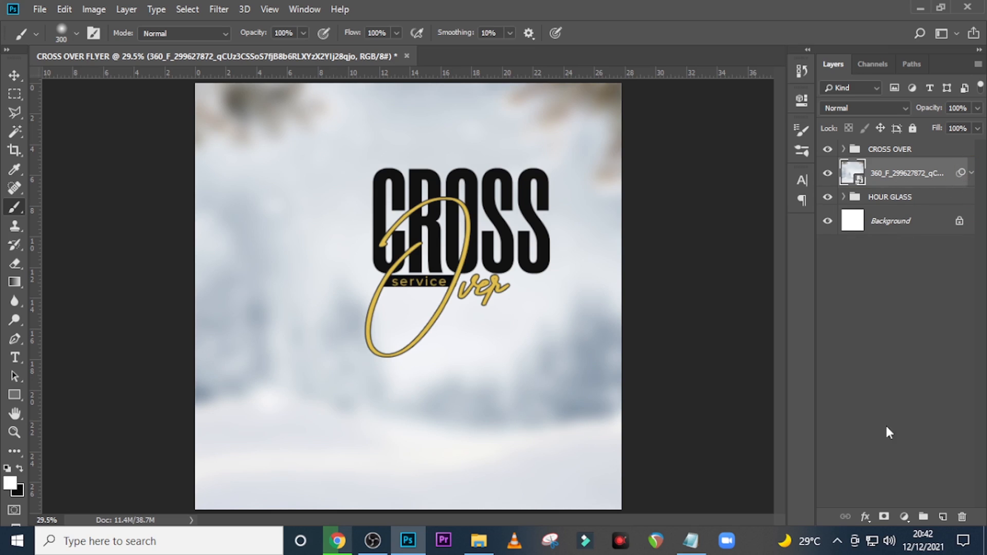
Step: Add a layer mask to the blurred snow image and ready the Soft Round brush for painting on it
{"action": "left_click", "coordinate": [883, 517]}
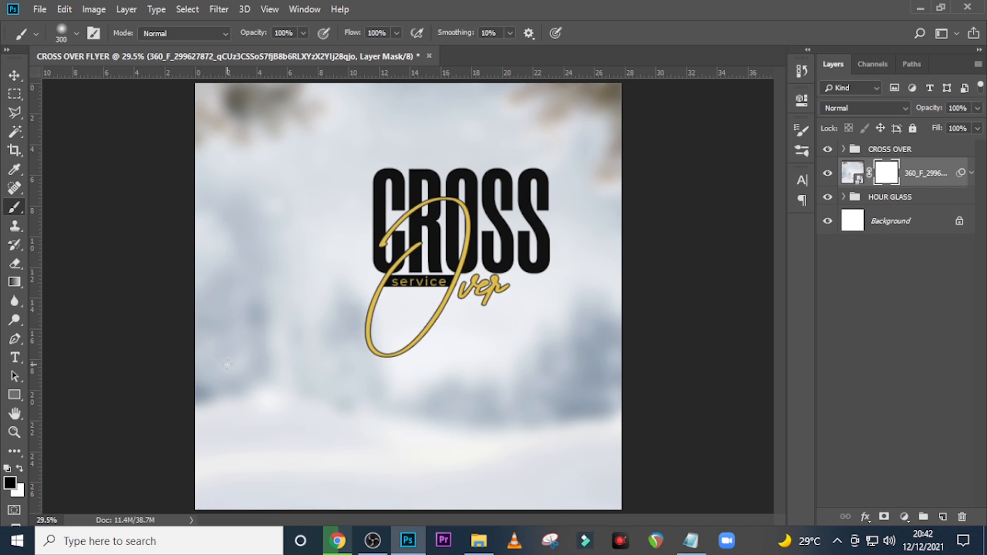
{"action": "key", "text": "b"}
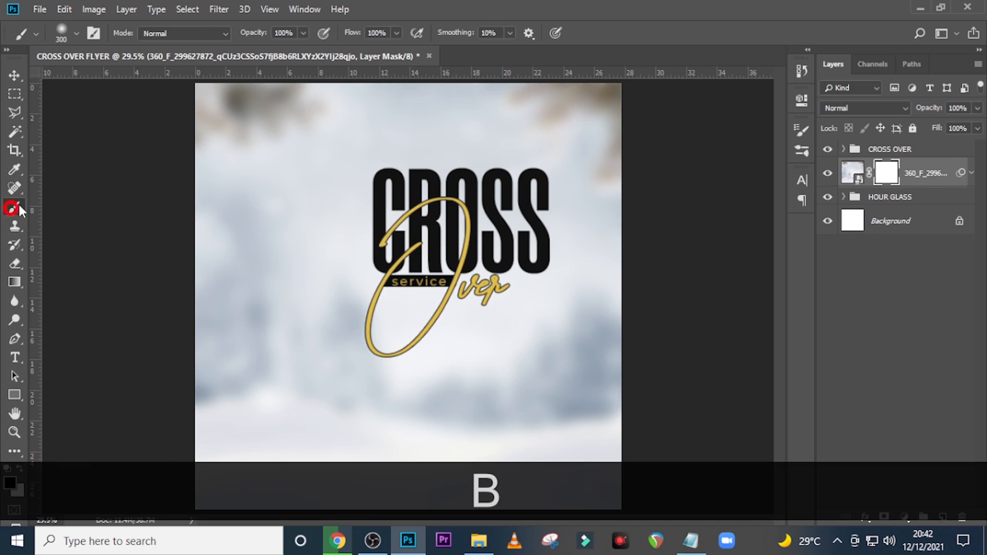
{"action": "left_click", "coordinate": [73, 31]}
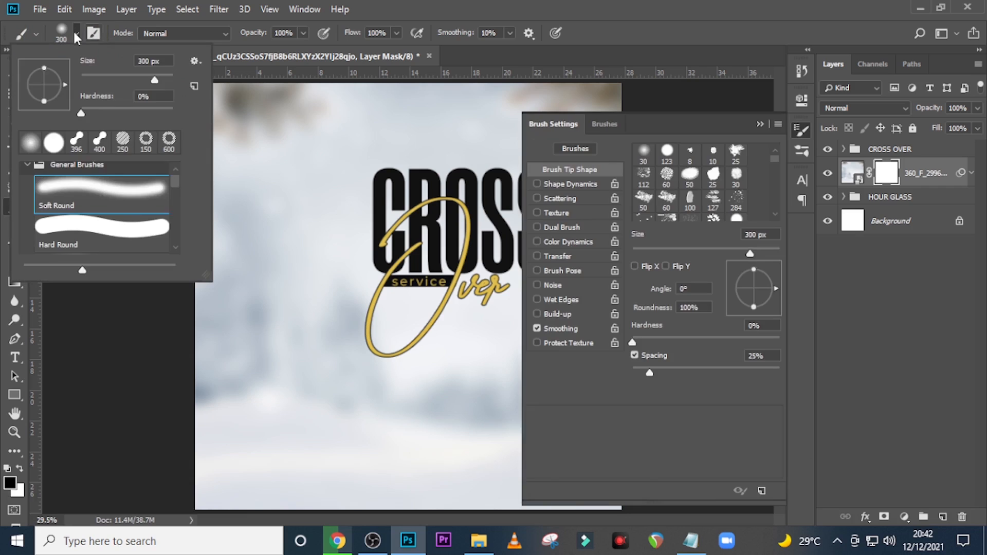
{"action": "left_click", "coordinate": [64, 190]}
{"action": "left_click", "coordinate": [456, 6]}
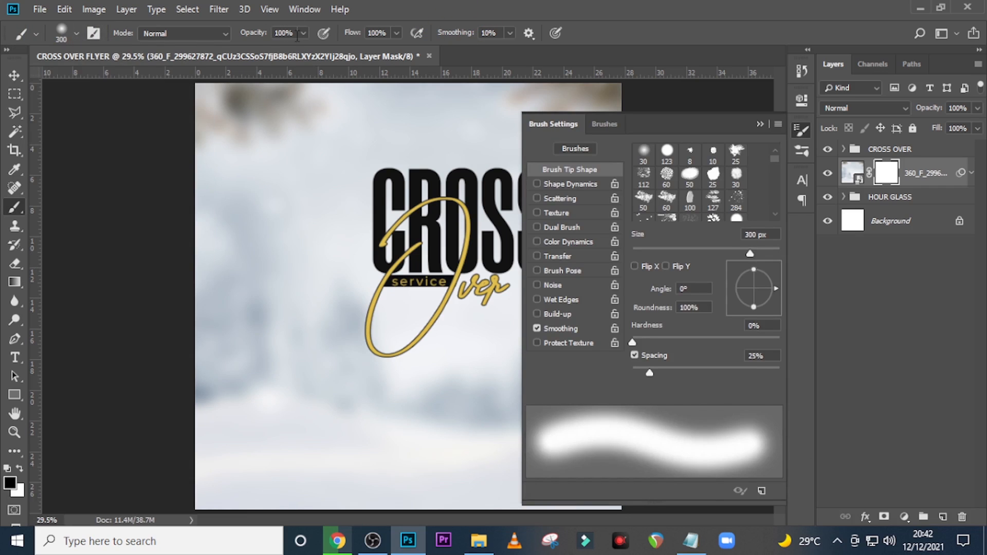
{"action": "left_click", "coordinate": [763, 125]}
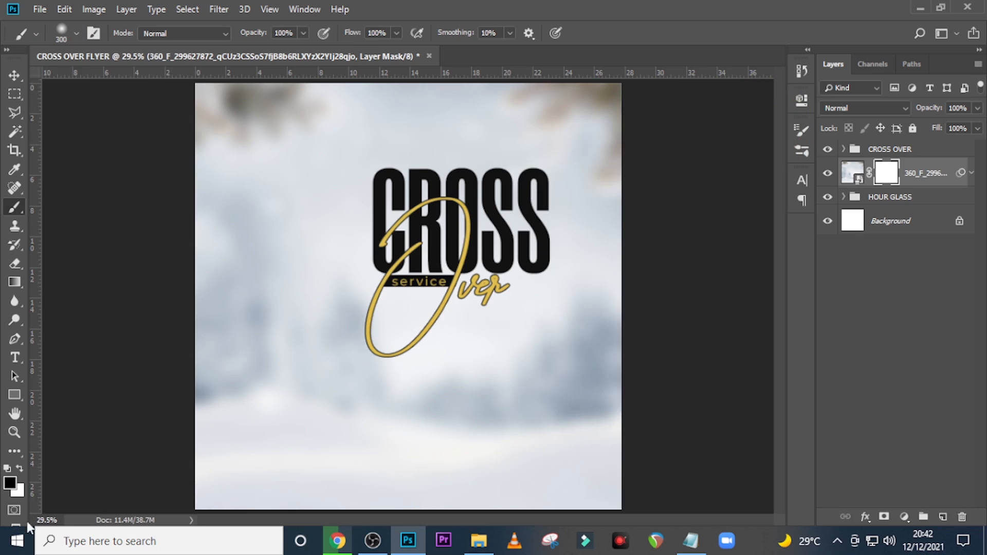
{"action": "left_click", "coordinate": [882, 173]}
{"action": "key", "text": "b"}
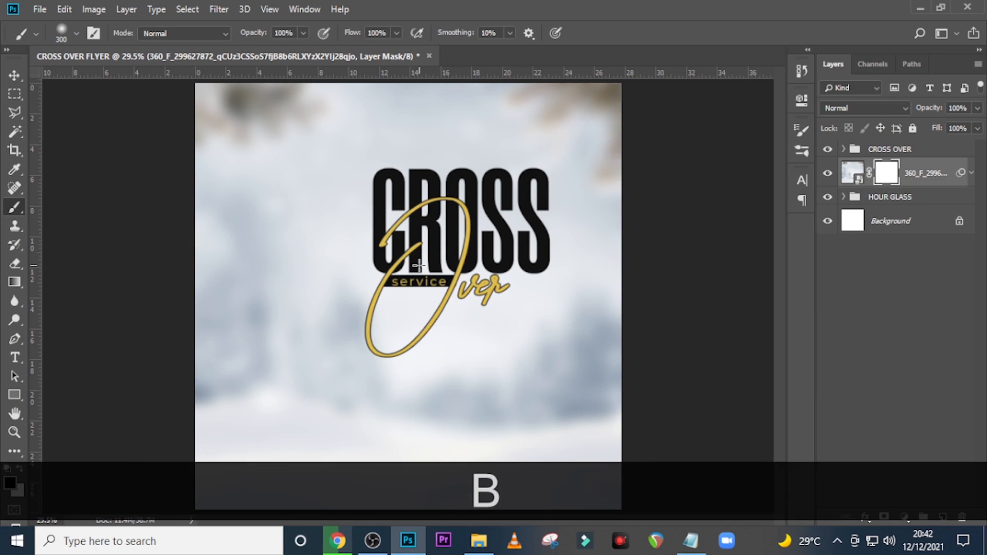
Step: Enlarge the brush to 1600 px and paint black on the snow layer's mask around the headline's left half to reveal the hourglass
{"action": "key", "text": "Caps_Lock"}
{"action": "key", "text": "bracketright"}
{"action": "key", "text": "bracketright"}
{"action": "key", "text": "bracketright"}
{"action": "key", "text": "bracketright"}
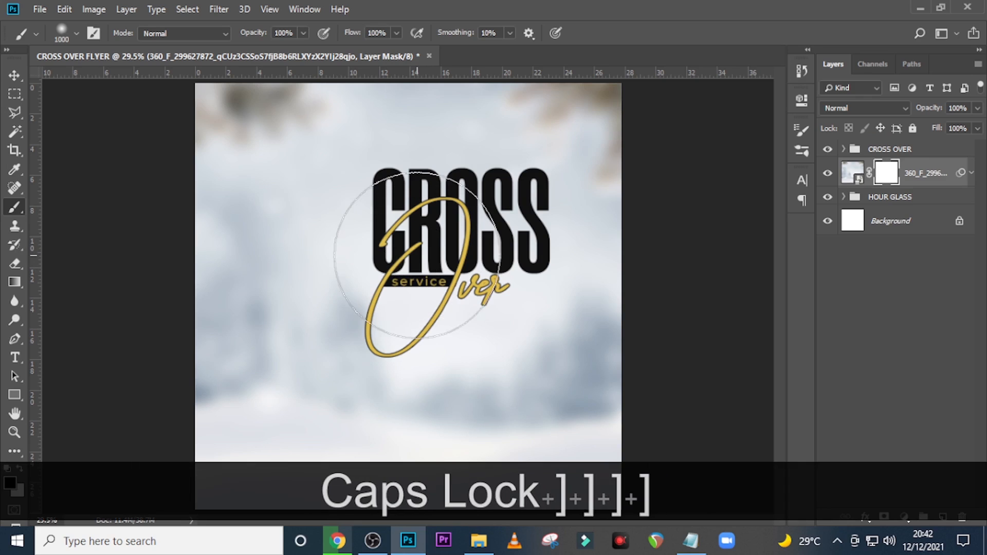
{"action": "key", "text": "bracketright"}
{"action": "key", "text": "bracketright"}
{"action": "key", "text": "bracketright"}
{"action": "key", "text": "bracketright"}
{"action": "key", "text": "bracketright"}
{"action": "key", "text": "bracketright"}
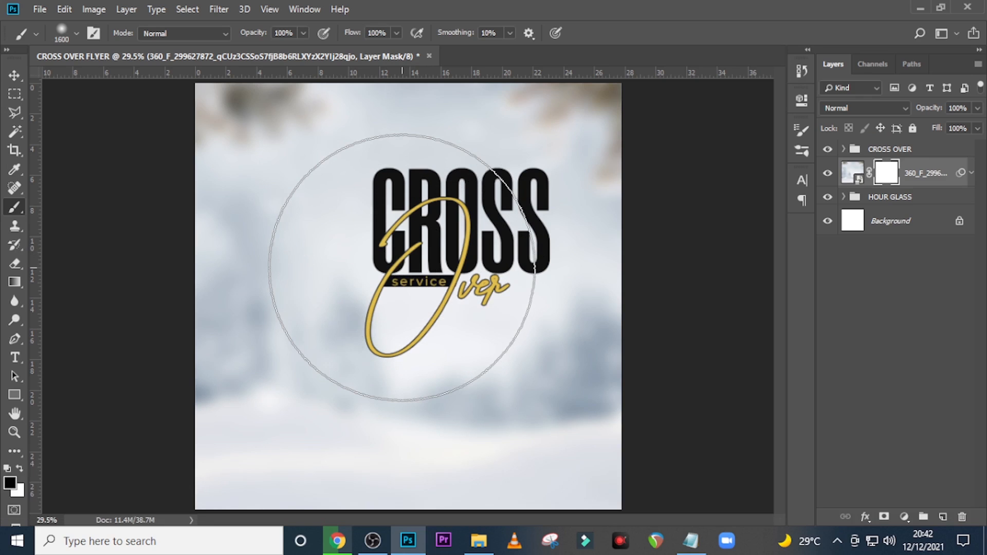
{"action": "left_click", "coordinate": [402, 267]}
{"action": "left_click", "coordinate": [375, 271]}
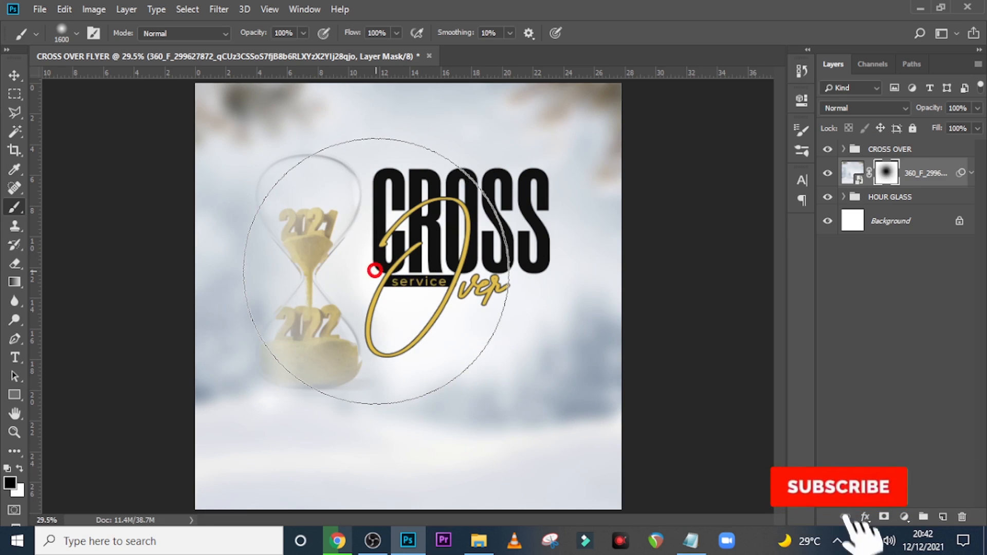
Step: Reduce the brush to 1200 px and paint black on the snow mask over and around the whole hourglass to clear the haze
{"action": "key", "text": "bracketleft"}
{"action": "key", "text": "bracketleft"}
{"action": "key", "text": "bracketleft"}
{"action": "key", "text": "bracketleft"}
{"action": "left_click", "coordinate": [338, 234]}
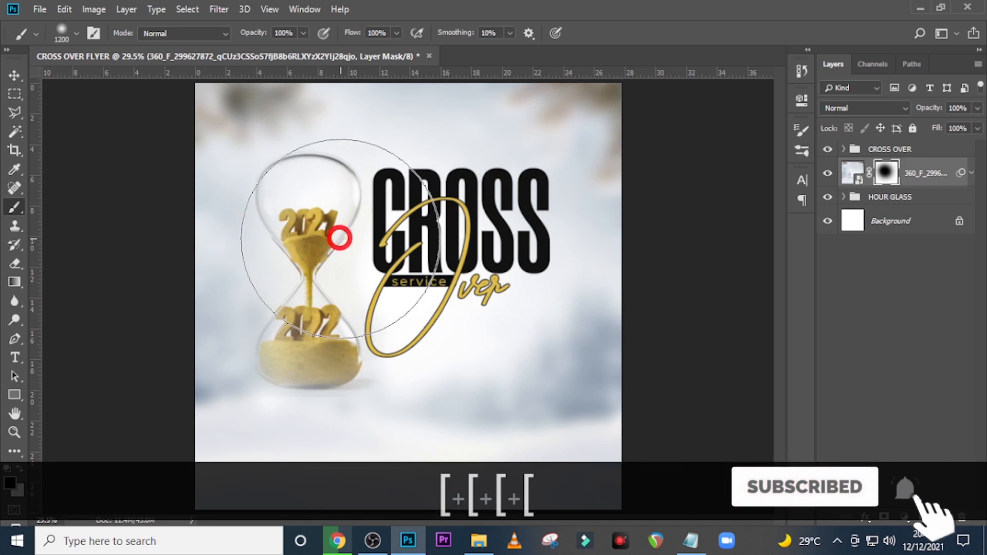
{"action": "left_click", "coordinate": [327, 253]}
{"action": "left_click", "coordinate": [300, 320]}
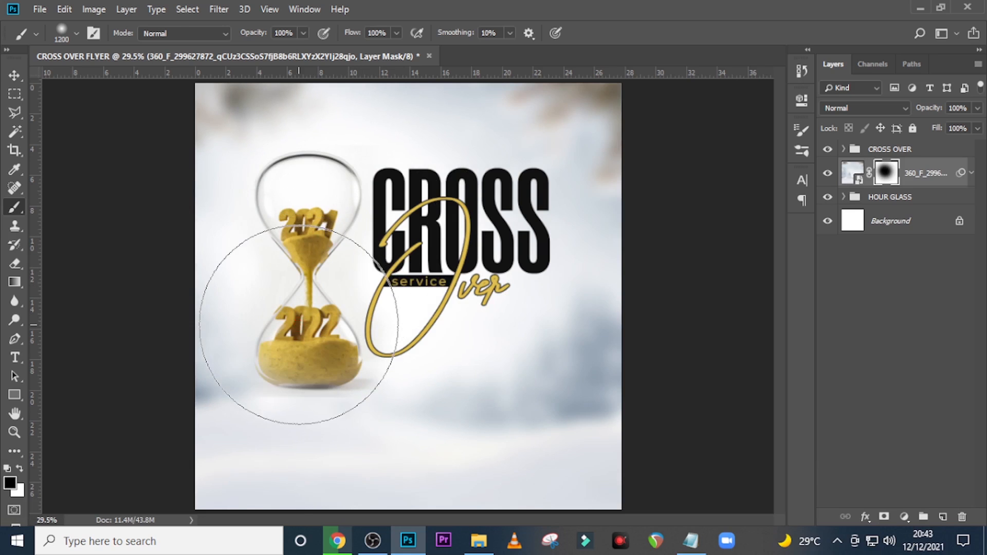
{"action": "left_click", "coordinate": [303, 324]}
{"action": "left_click", "coordinate": [298, 234]}
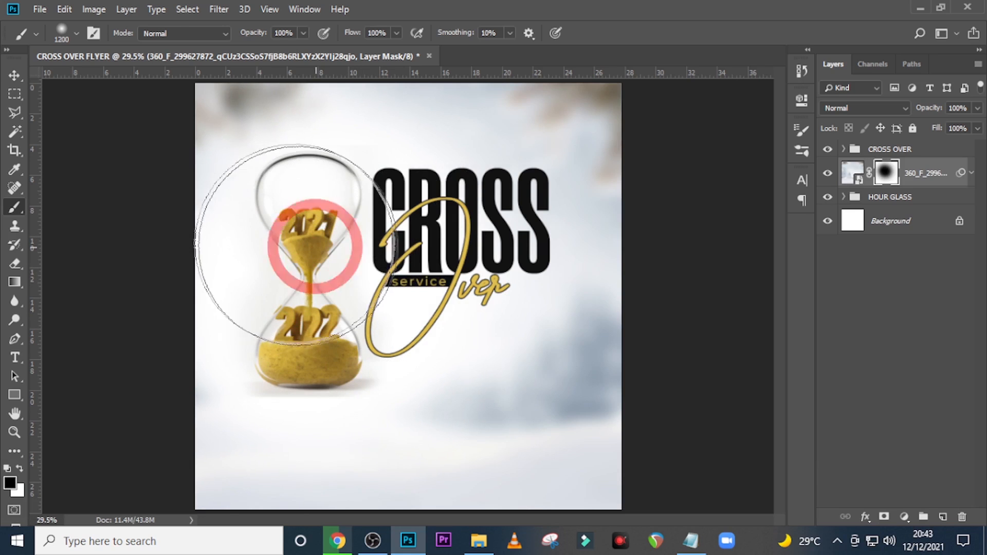
{"action": "left_click", "coordinate": [336, 225]}
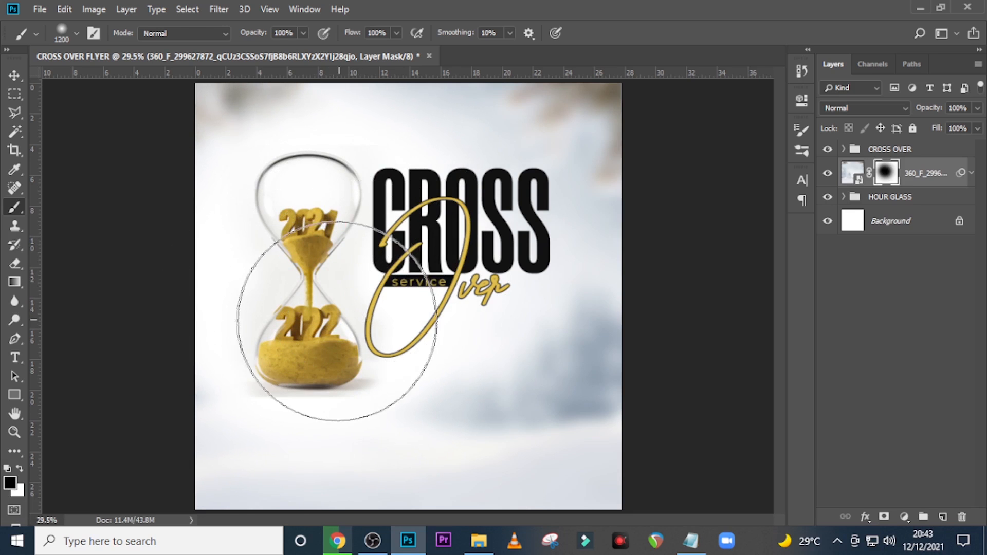
{"action": "left_click", "coordinate": [299, 341]}
{"action": "left_click", "coordinate": [365, 326]}
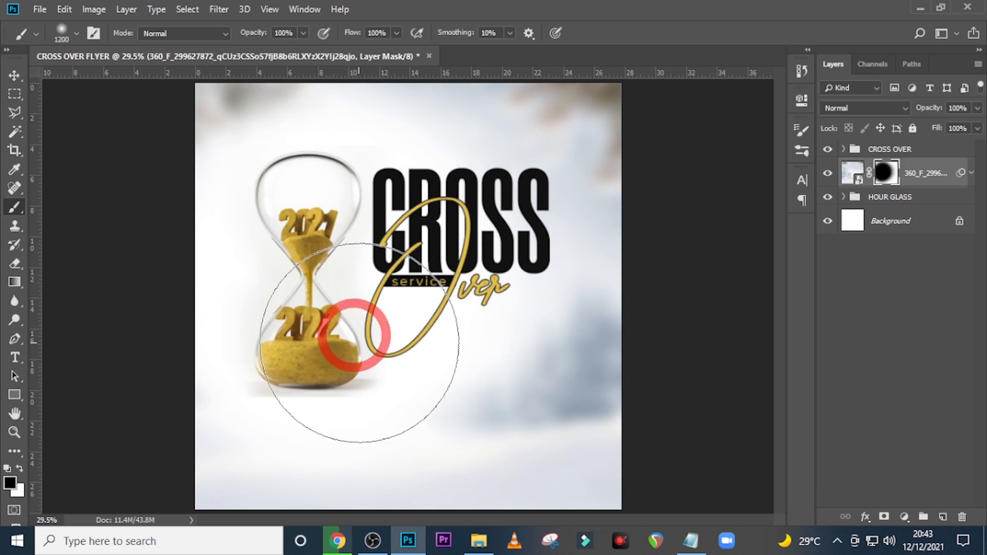
{"action": "left_click_drag", "start_coordinate": [284, 249], "coordinate": [312, 221]}
{"action": "left_click", "coordinate": [285, 334]}
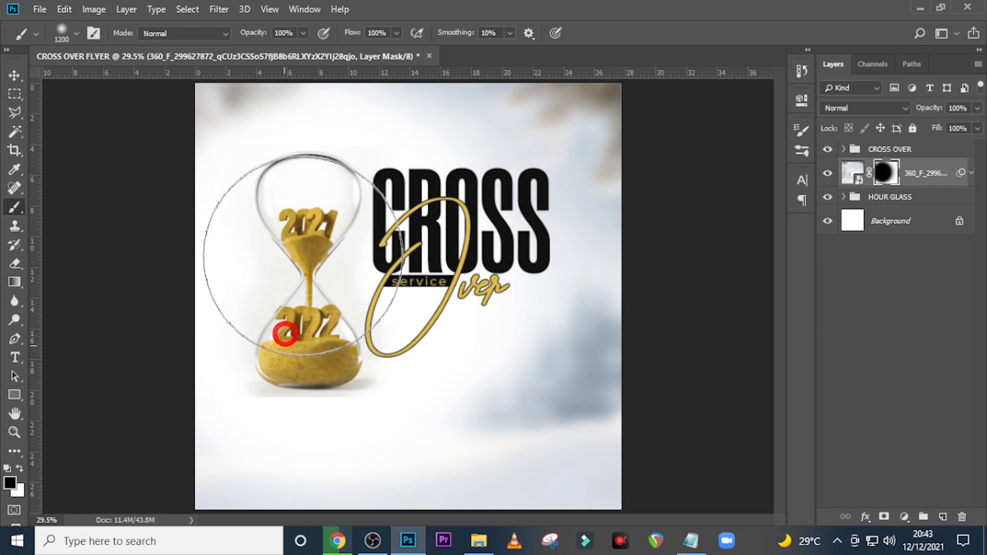
{"action": "left_click", "coordinate": [301, 255]}
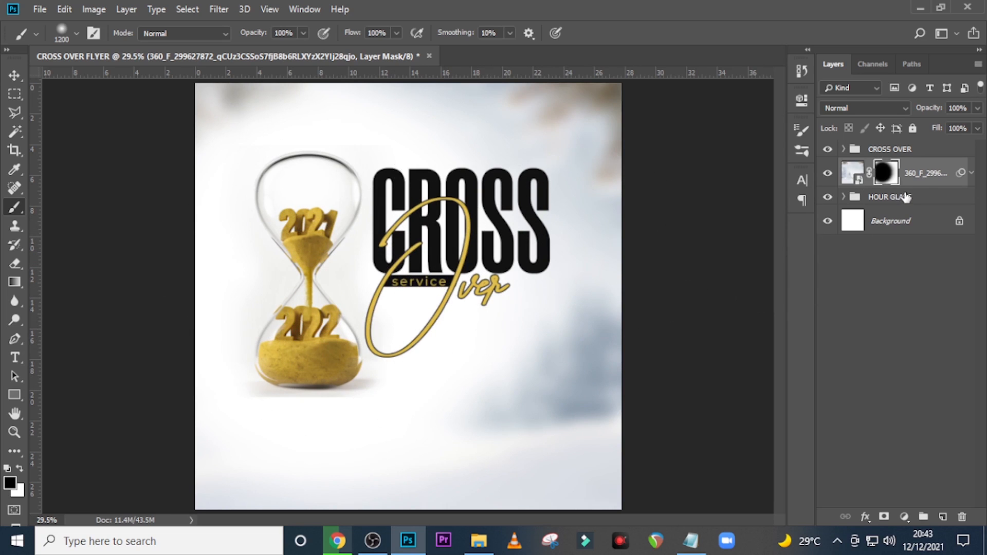
Step: Make the CROSS OVER group active for new text above it and show the guides
{"action": "left_click", "coordinate": [920, 154]}
{"action": "key", "text": "t"}
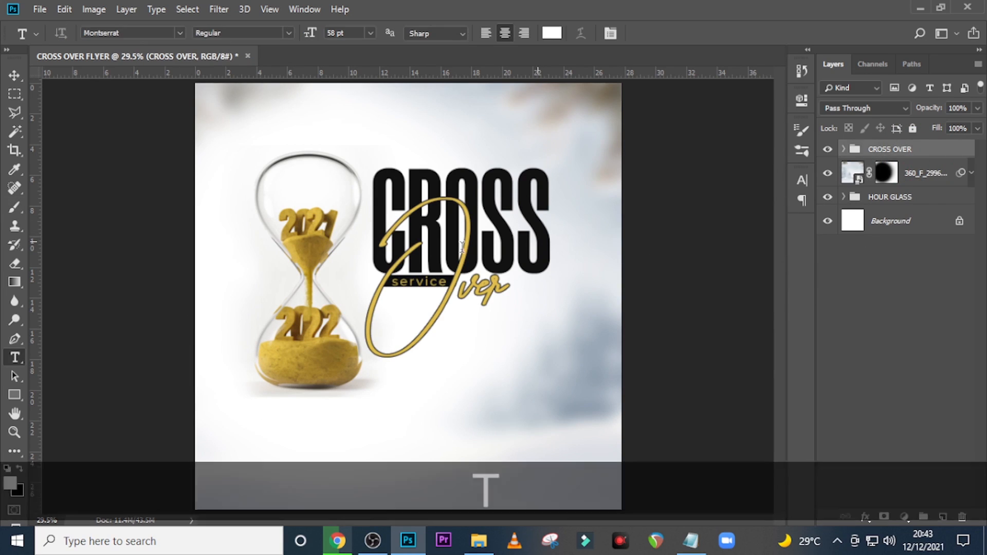
{"action": "key", "text": "ctrl+h"}
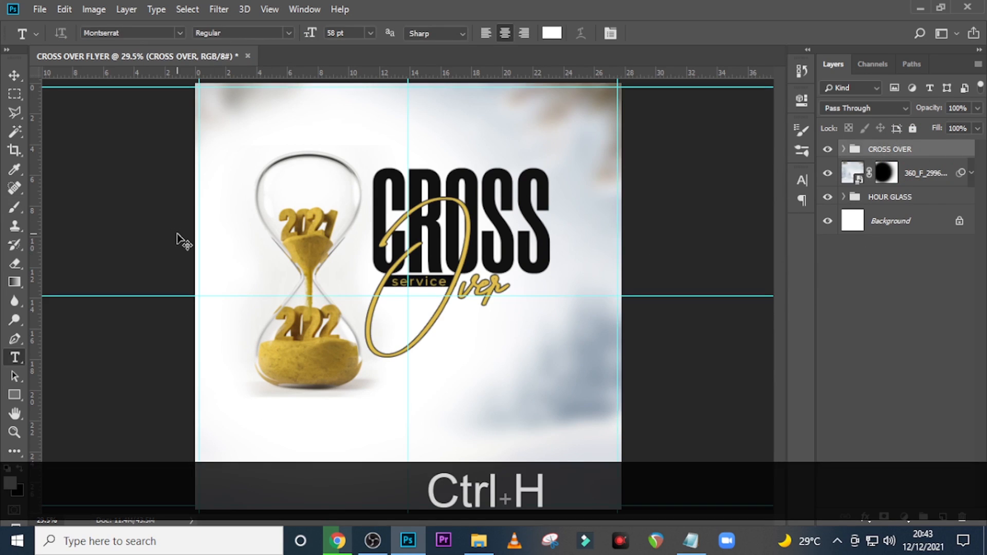
{"action": "key", "text": "ctrl+equal"}
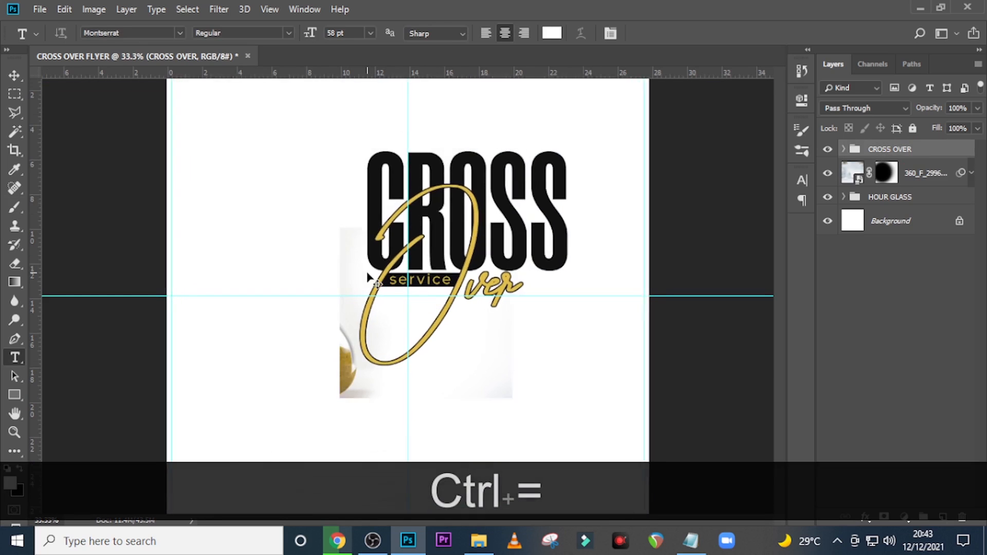
{"action": "scroll", "coordinate": [371, 270], "scroll_direction": "down", "scroll_amount": 2}
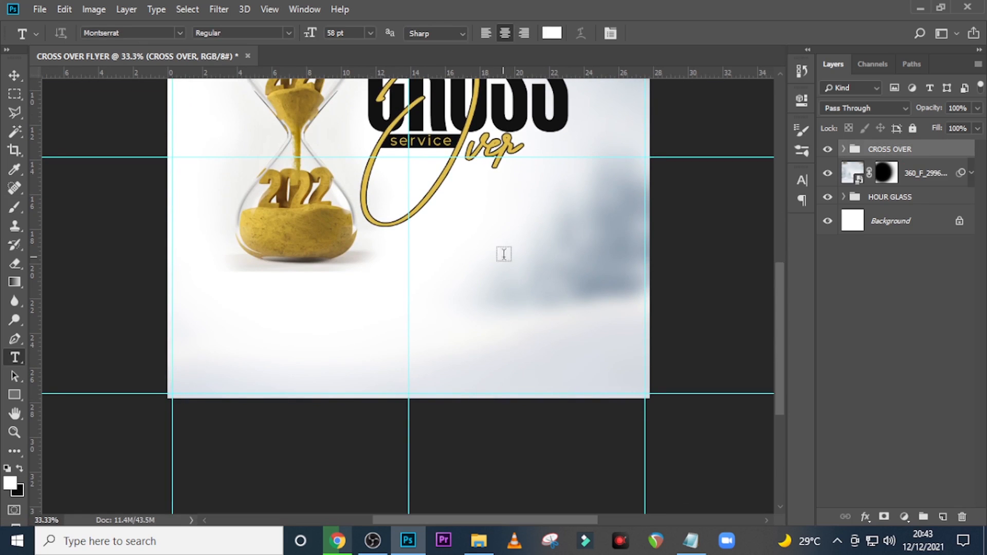
{"action": "scroll", "coordinate": [504, 254], "scroll_direction": "up", "scroll_amount": 3}
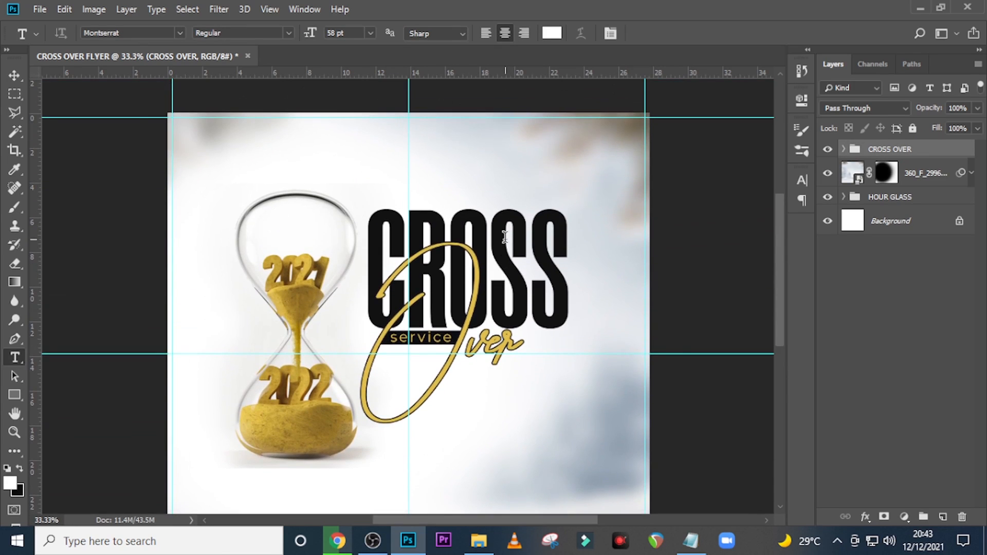
{"action": "scroll", "coordinate": [505, 237], "scroll_direction": "down", "scroll_amount": 3}
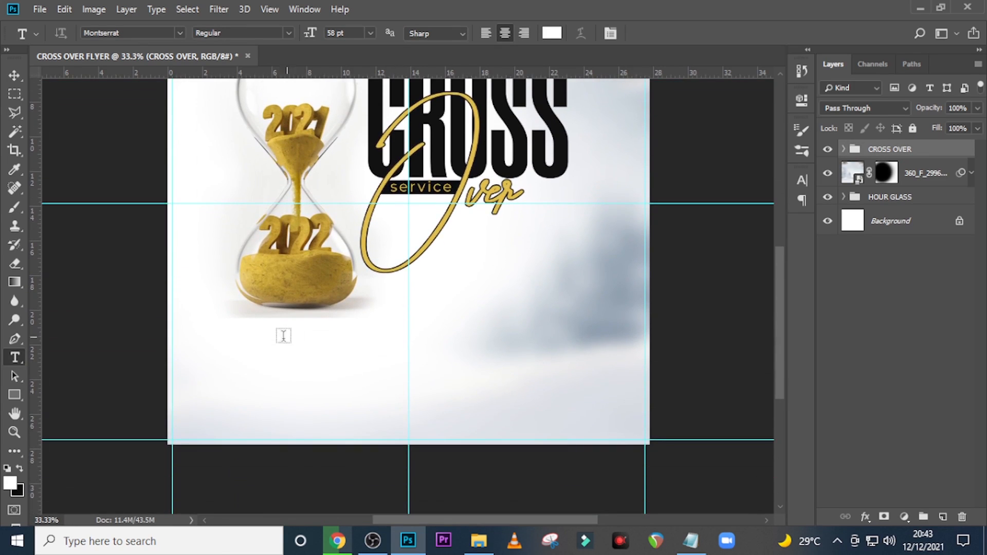
Step: Add a text layer below the hourglass with "fri 31" copied from the 68A.txt Notepad file
{"action": "left_click", "coordinate": [244, 342]}
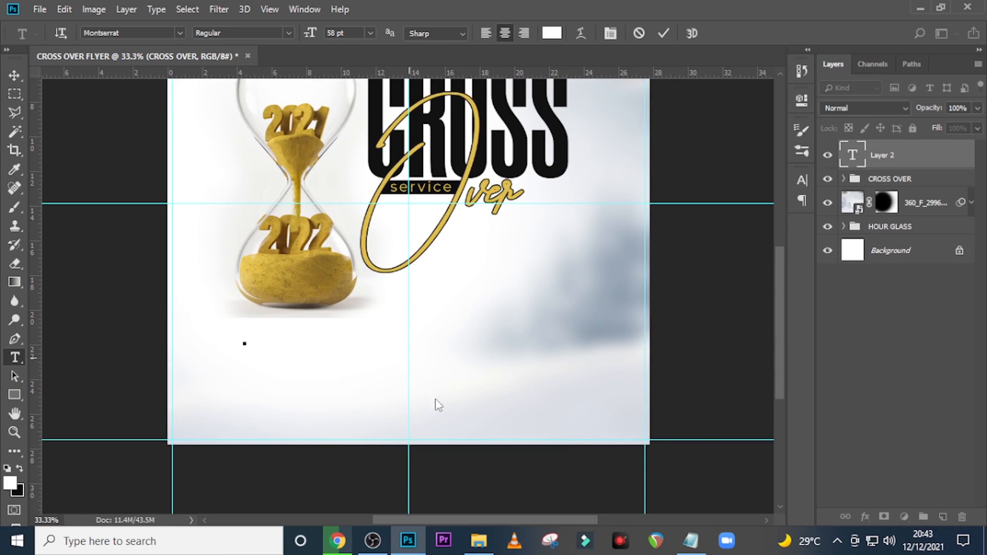
{"action": "left_click", "coordinate": [691, 545]}
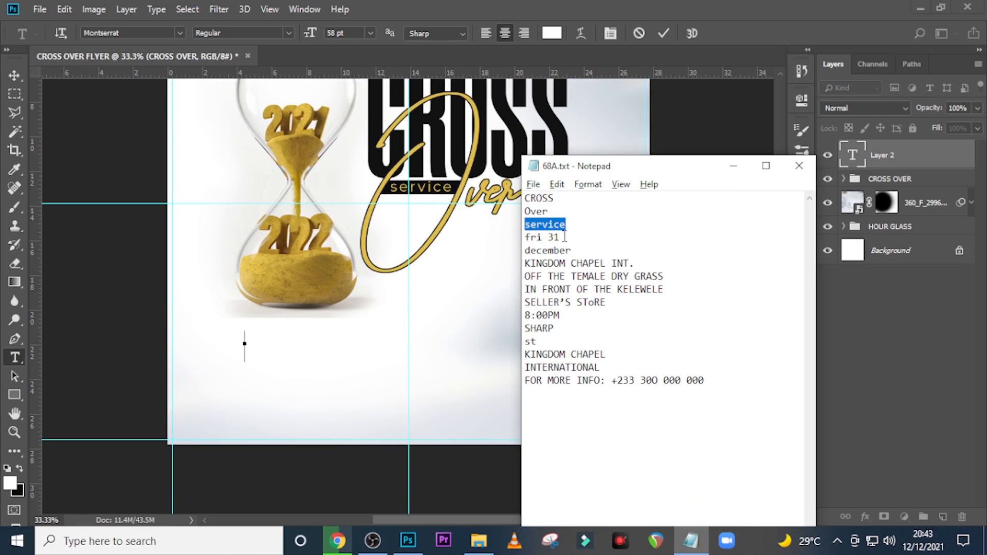
{"action": "left_click_drag", "start_coordinate": [564, 237], "coordinate": [505, 237]}
{"action": "key", "text": "ctrl+c"}
{"action": "left_click", "coordinate": [596, 8]}
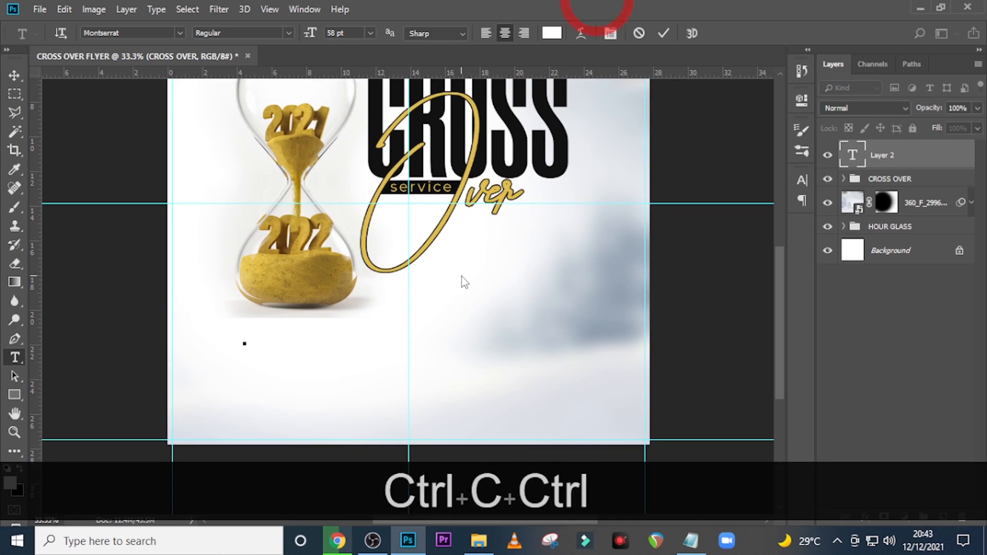
{"action": "key", "text": "ctrl+v"}
{"action": "left_click", "coordinate": [863, 156]}
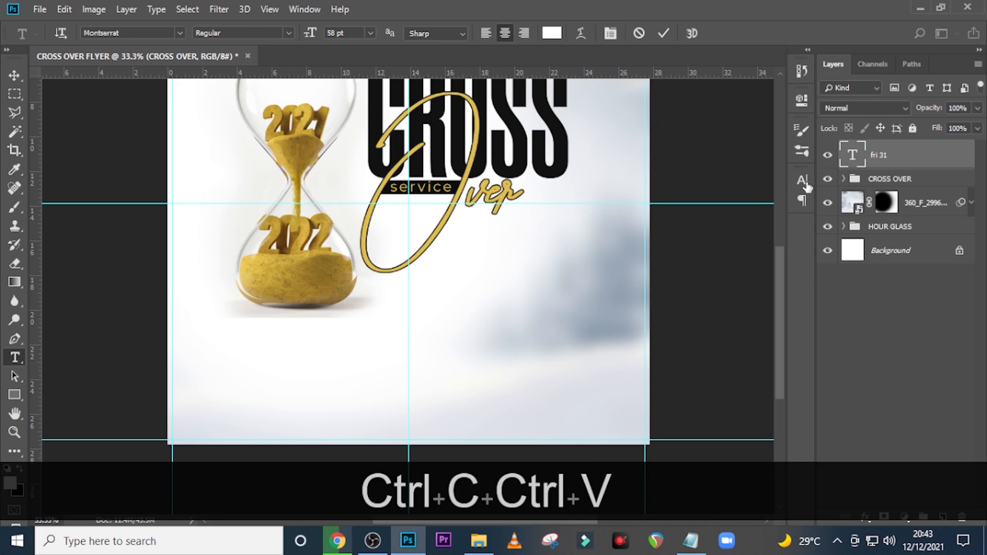
Step: Set the color of the "fri 31" text to black, hex 000000
{"action": "left_click", "coordinate": [804, 180]}
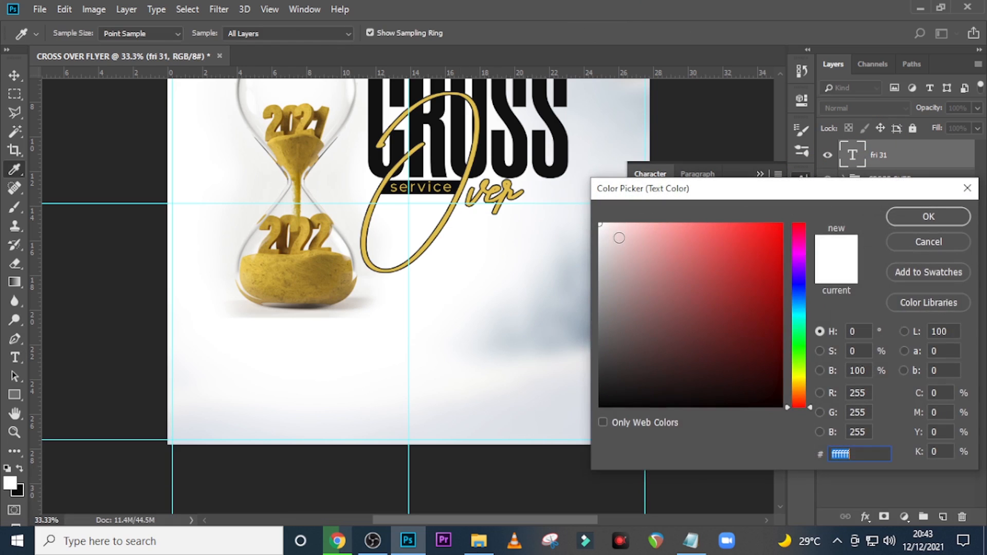
{"action": "type", "text": "000000"}
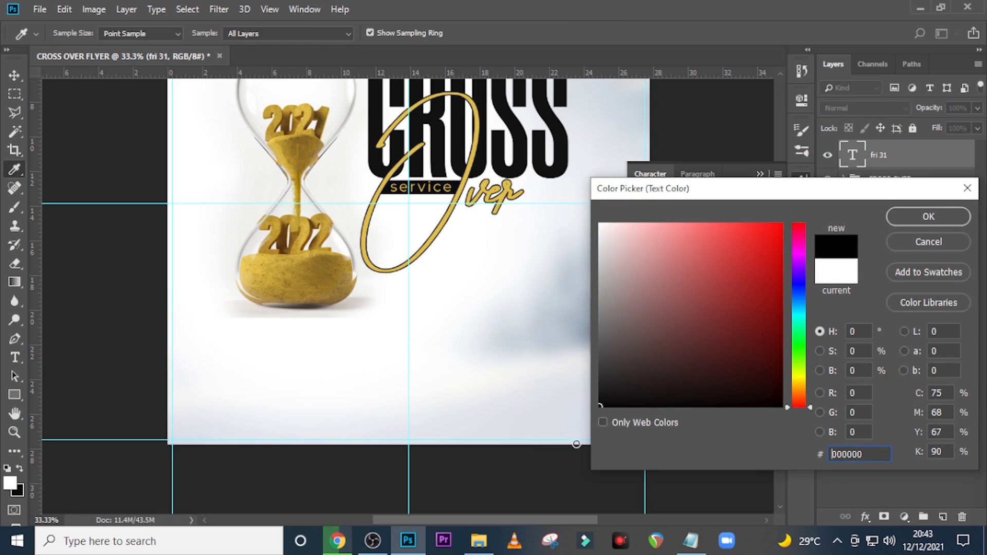
{"action": "left_click", "coordinate": [547, 451]}
{"action": "left_click", "coordinate": [915, 215]}
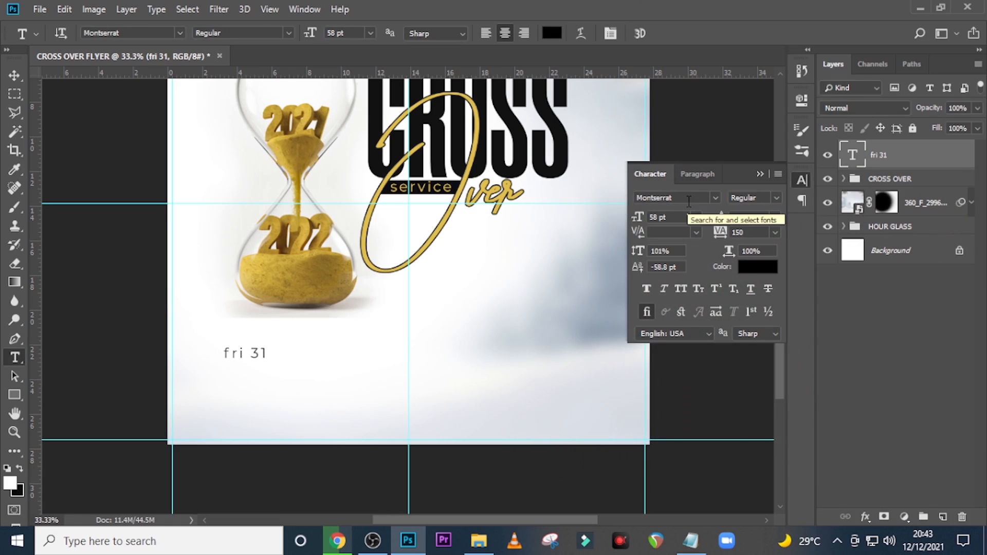
Step: Change the "fri 31" text to Montserrat ExtraBold in all caps
{"action": "left_click", "coordinate": [777, 197]}
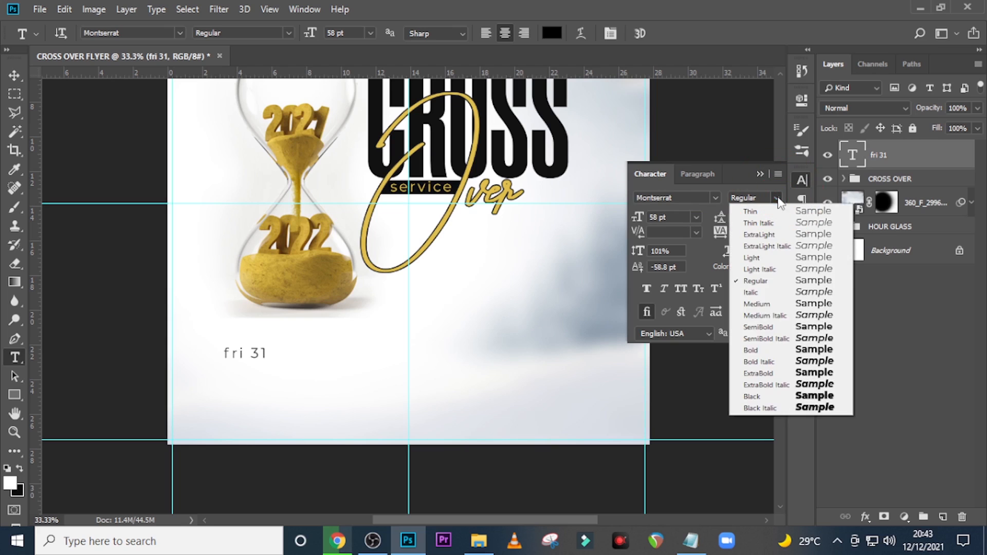
{"action": "left_click", "coordinate": [756, 373]}
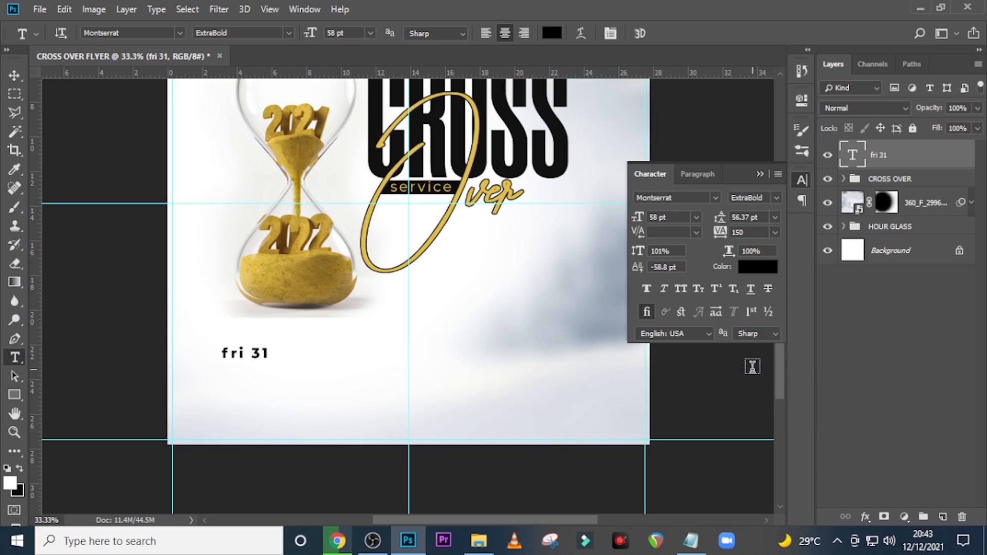
{"action": "left_click", "coordinate": [680, 289]}
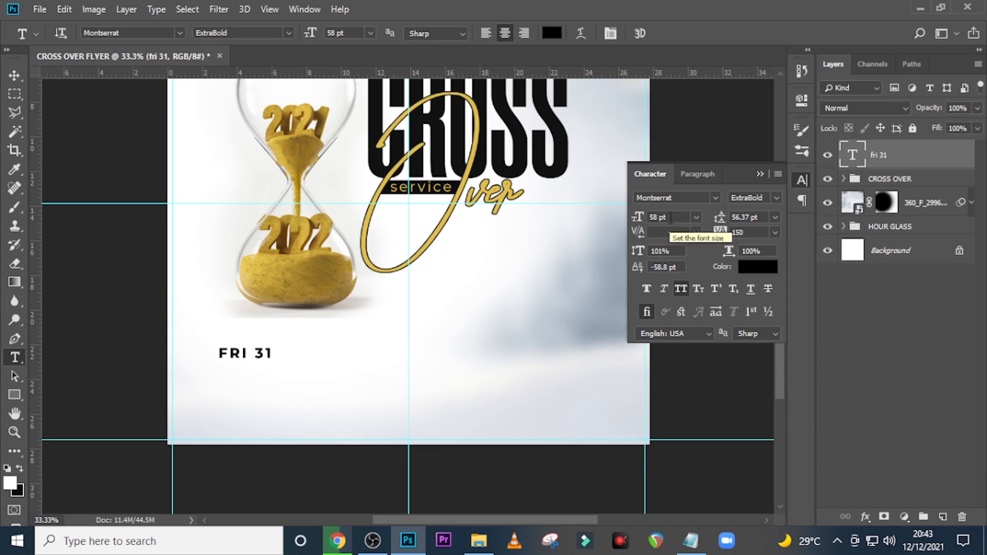
Step: Set the "fri 31" text to a font size of 89 pt with tracking 0
{"action": "left_click", "coordinate": [637, 217]}
{"action": "type", "text": "89"}
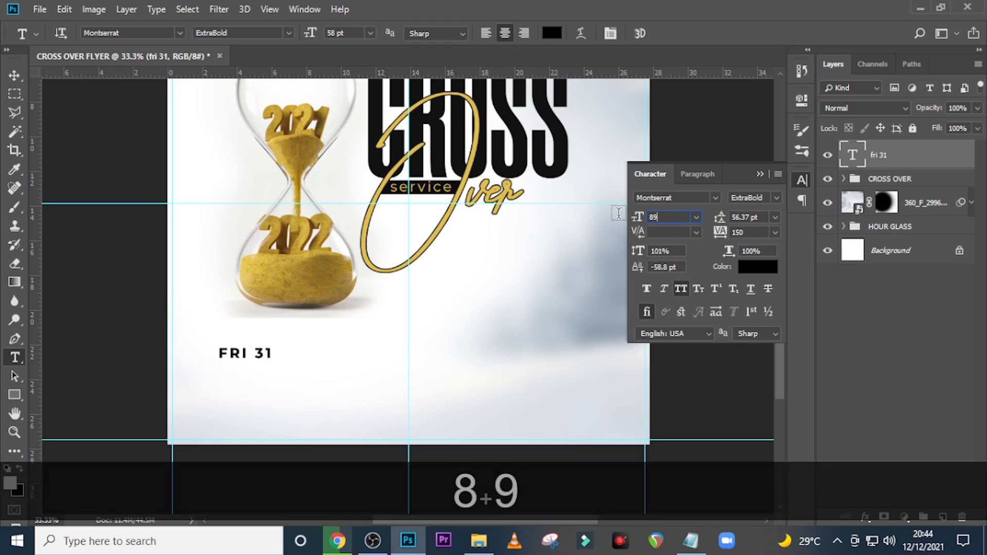
{"action": "key", "text": "Return"}
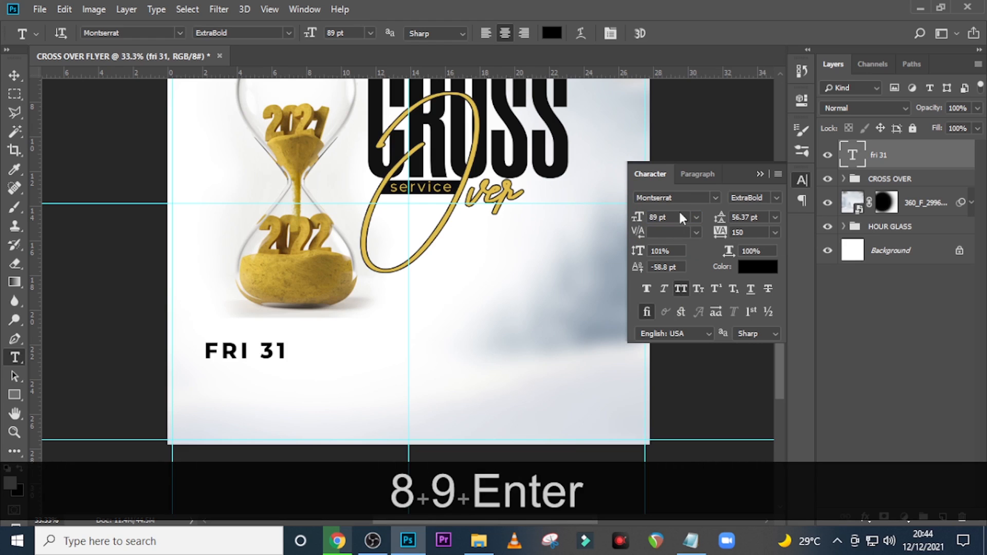
{"action": "left_click", "coordinate": [750, 231]}
{"action": "type", "text": "0"}
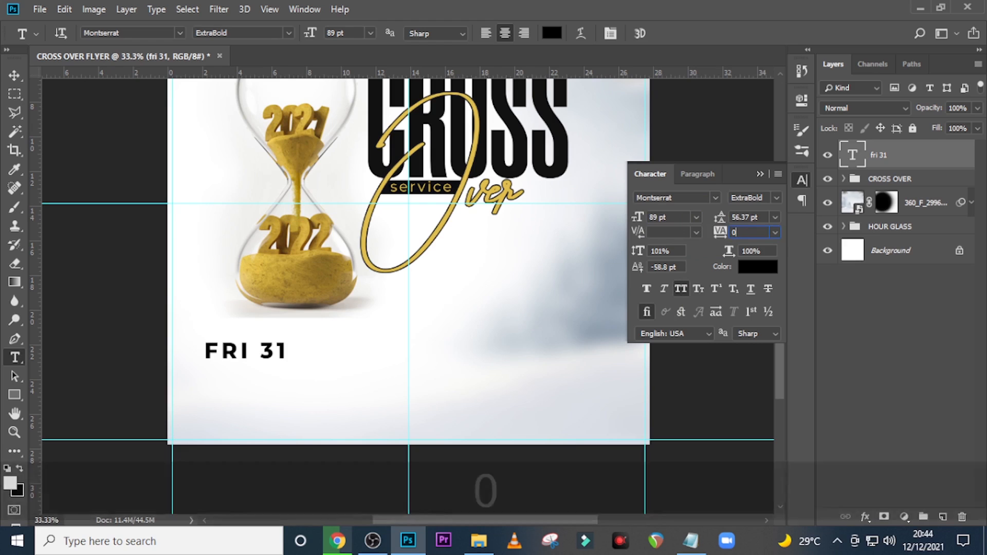
{"action": "key", "text": "Return"}
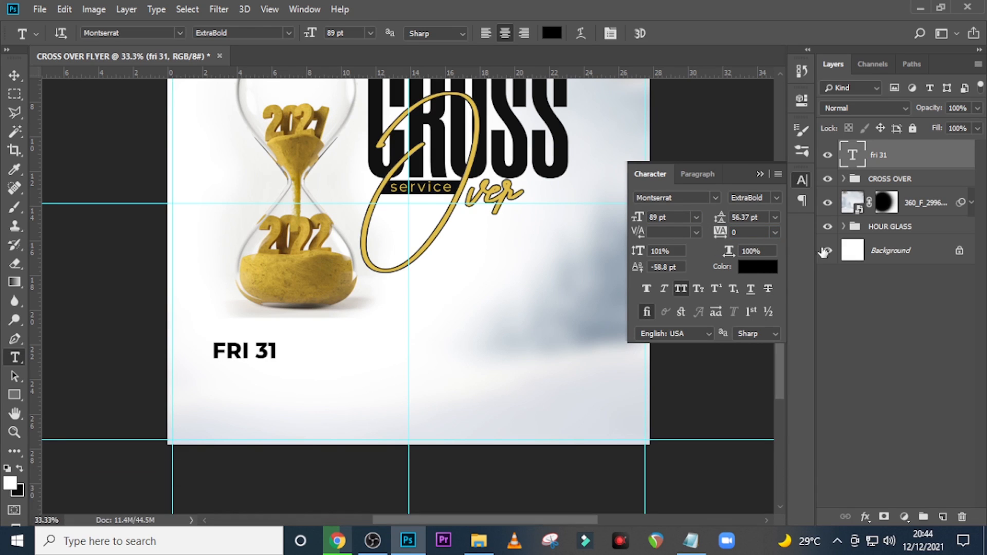
Step: Add a vertical guide at the hourglass's left edge and move the FRI 31 text against it, just below the hourglass
{"action": "left_click", "coordinate": [900, 155]}
{"action": "key", "text": "h"}
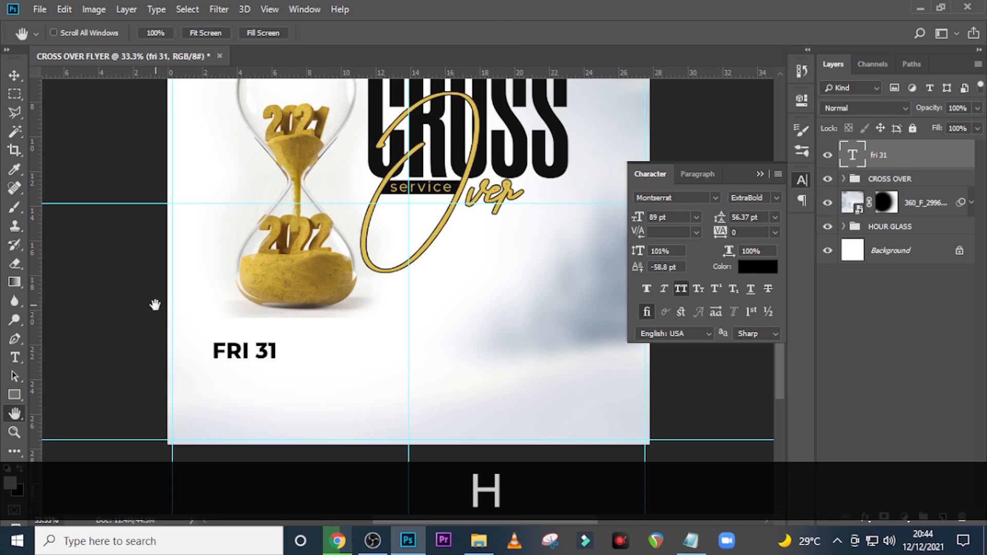
{"action": "left_click_drag", "start_coordinate": [39, 304], "coordinate": [237, 303]}
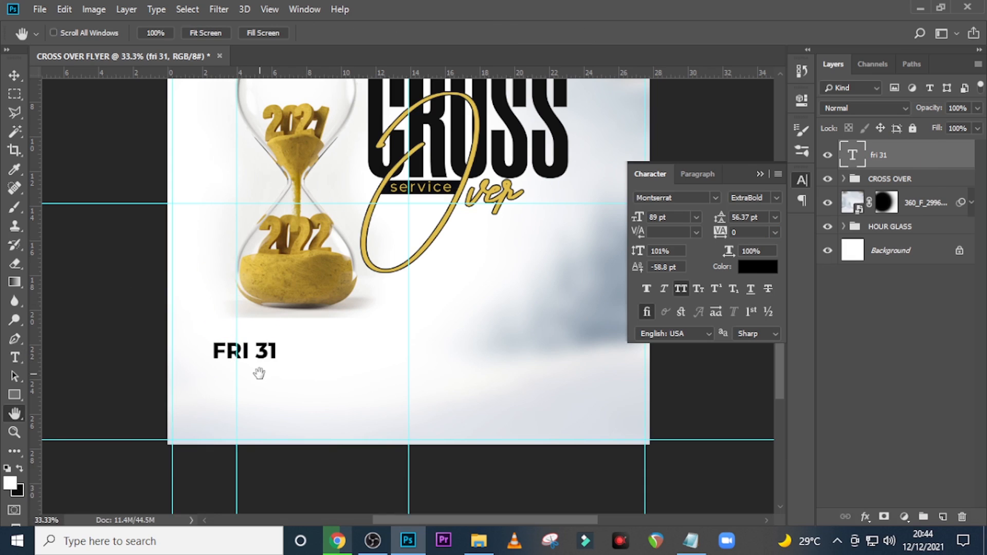
{"action": "key", "text": "v"}
{"action": "mouse_move", "coordinate": [259, 364]}
{"action": "left_mouse_down"}
{"action": "mouse_move", "coordinate": [286, 357]}
{"action": "mouse_move", "coordinate": [285, 345]}
{"action": "left_mouse_up"}
{"action": "left_click", "coordinate": [466, 440]}
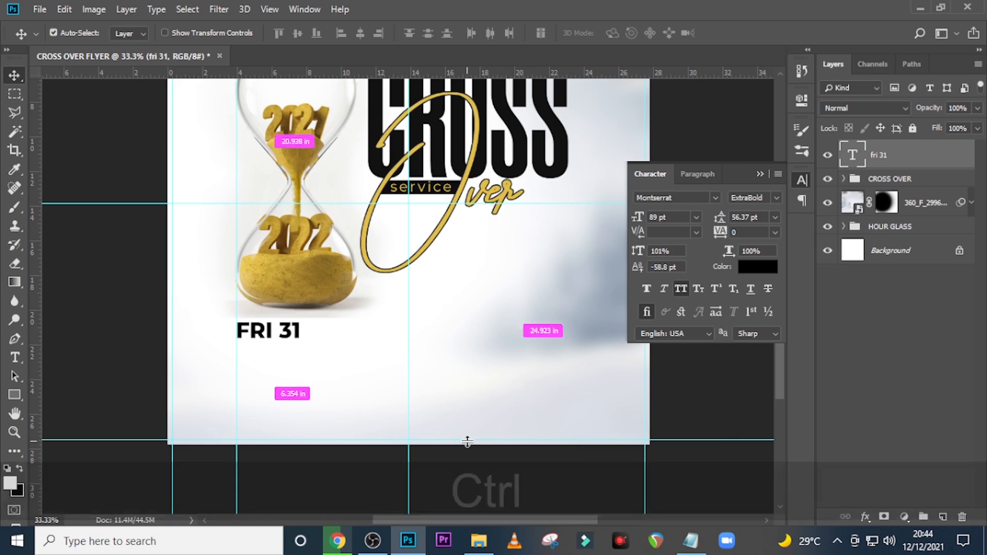
Step: Duplicate the FRI 31 text layer and move the copy straight down to form a second line directly beneath it
{"action": "key", "text": "ctrl+j"}
{"action": "key", "text": "shift+Down"}
{"action": "key", "text": "Down"}
{"action": "key", "text": "Down"}
{"action": "key", "text": "Down"}
{"action": "key", "text": "Down"}
{"action": "key", "text": "Down"}
{"action": "key", "text": "Down"}
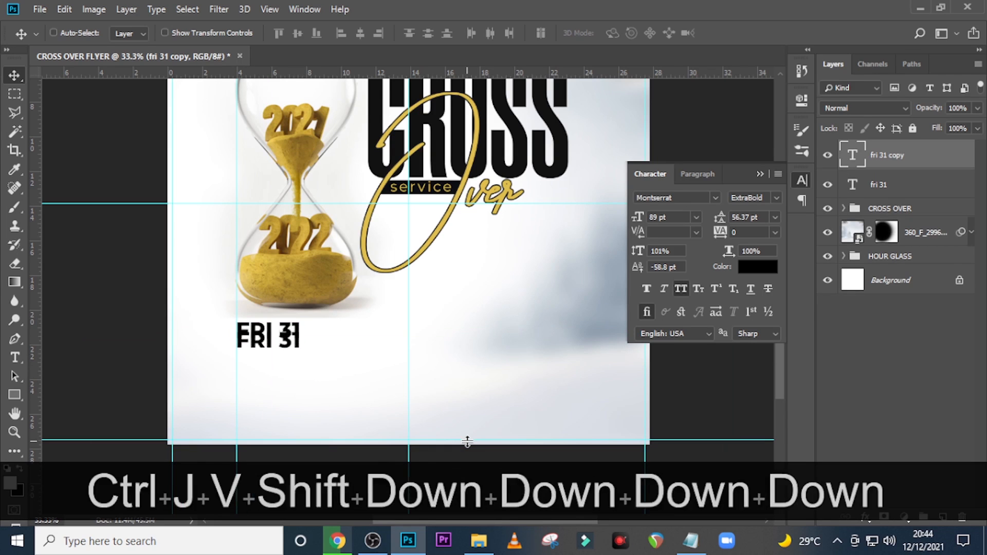
{"action": "key", "text": "Down"}
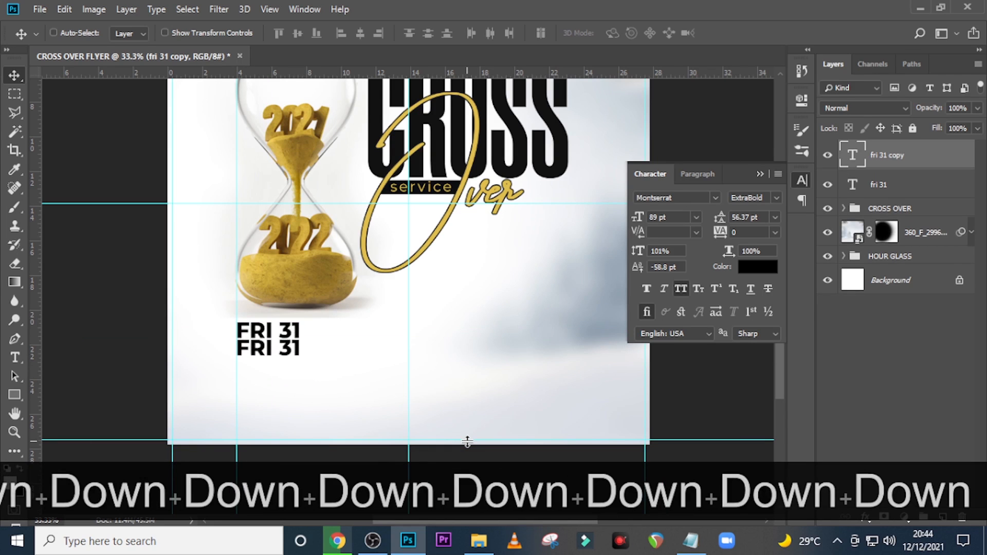
Step: Replace the text of the lower FRI 31 copy with "december" copied from the 68A.txt Notepad file
{"action": "left_click", "coordinate": [690, 541]}
{"action": "left_click_drag", "start_coordinate": [583, 256], "coordinate": [496, 252]}
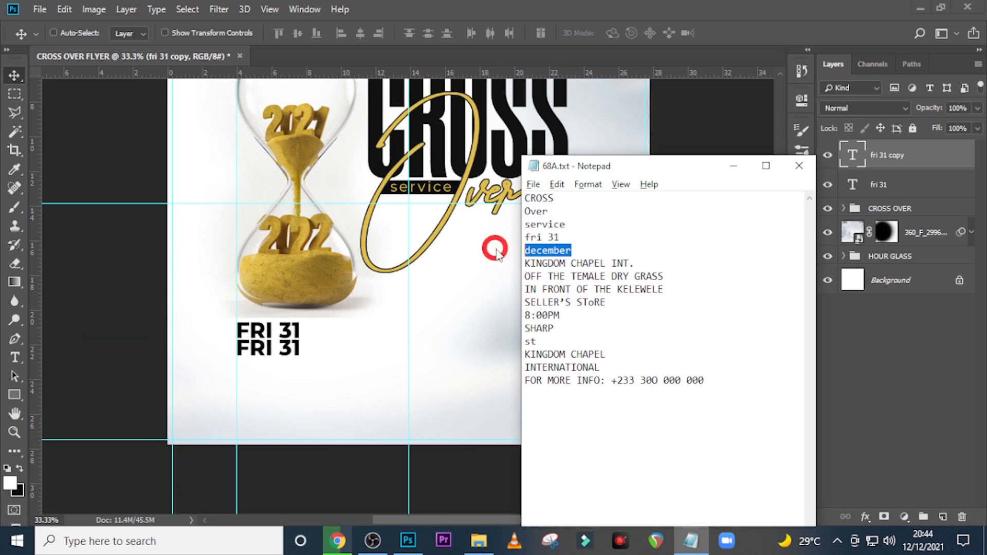
{"action": "key", "text": "ctrl+c"}
{"action": "left_click", "coordinate": [798, 170]}
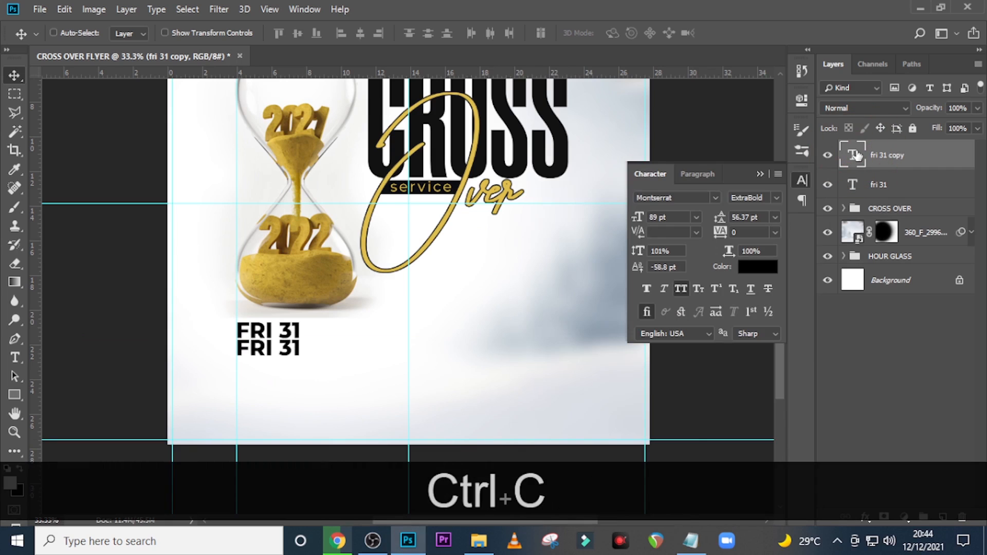
{"action": "double_click", "coordinate": [855, 155]}
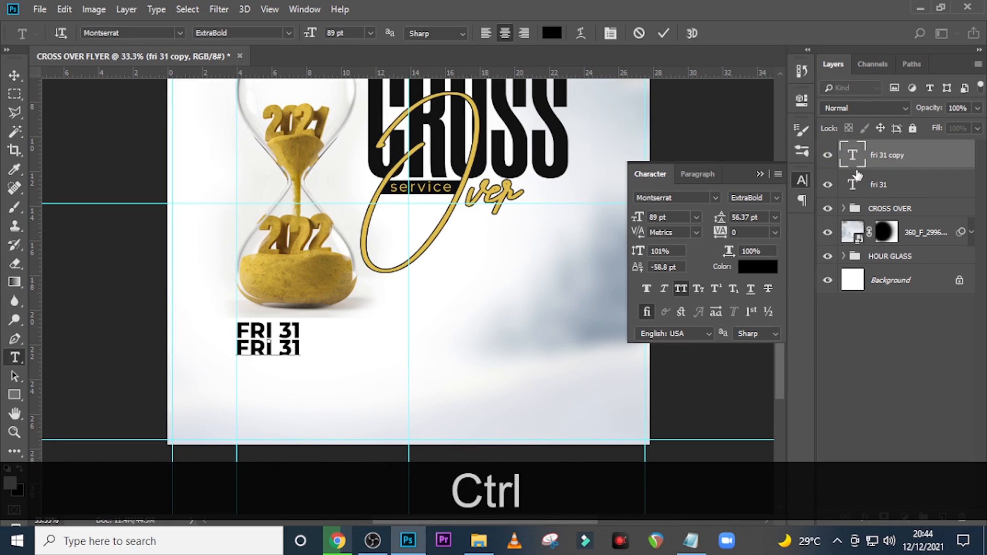
{"action": "key", "text": "ctrl+v"}
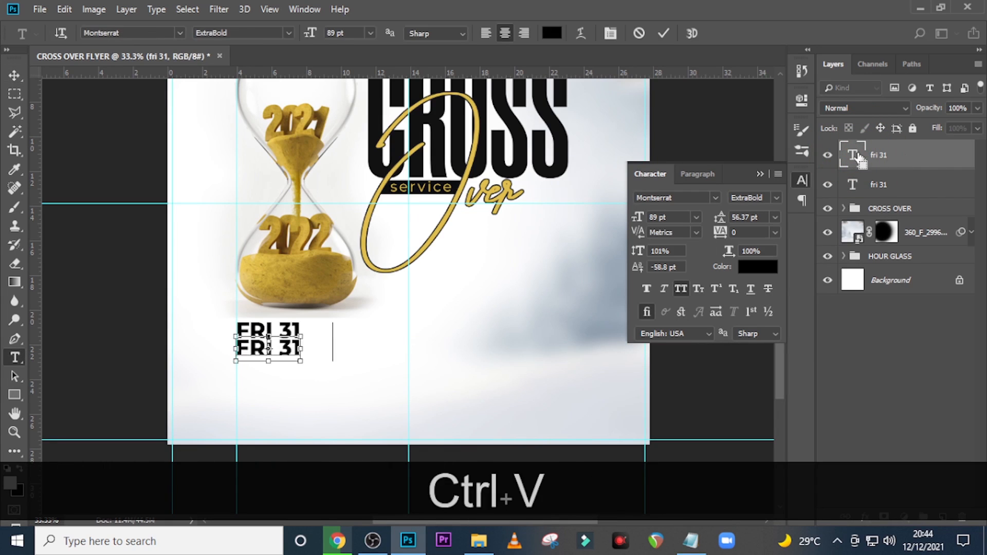
{"action": "left_click", "coordinate": [857, 155]}
Step: Left-align the DECEMBER text and nudge it into line with the guide and the start of FRI 31, slightly lower
{"action": "left_click", "coordinate": [700, 176]}
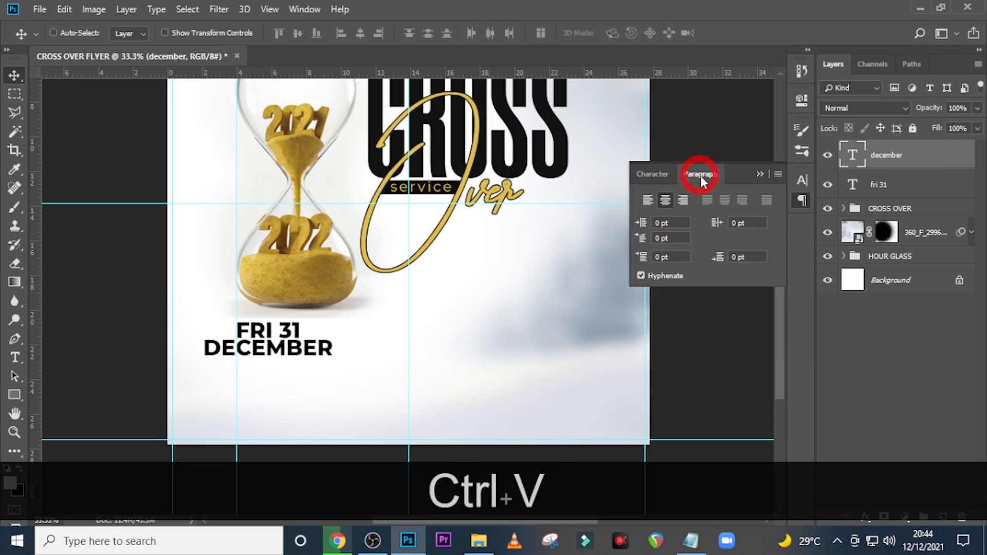
{"action": "left_click", "coordinate": [647, 200]}
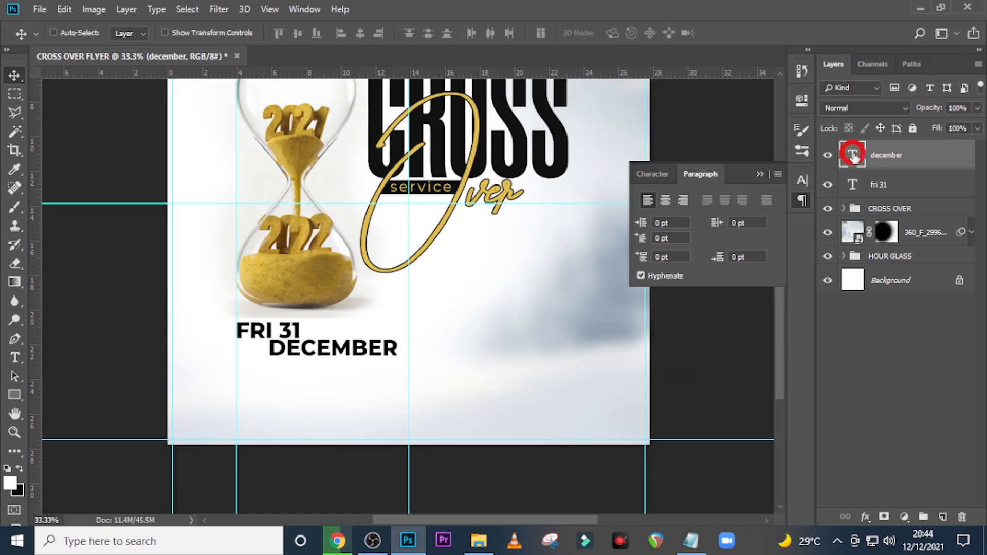
{"action": "key", "text": "shift+Left"}
{"action": "key", "text": "shift+Left"}
{"action": "key", "text": "shift+Left"}
{"action": "key", "text": "shift+Left"}
{"action": "key", "text": "shift+Left"}
{"action": "key", "text": "shift+Left"}
{"action": "key", "text": "shift+Left"}
{"action": "key", "text": "shift+Left"}
{"action": "key", "text": "shift+Left"}
{"action": "key", "text": "shift+Left"}
{"action": "key", "text": "shift+Left"}
{"action": "key", "text": "shift+Left"}
{"action": "key", "text": "shift+Left"}
{"action": "key", "text": "shift+Left"}
{"action": "key", "text": "shift+Left"}
{"action": "key", "text": "shift+Left"}
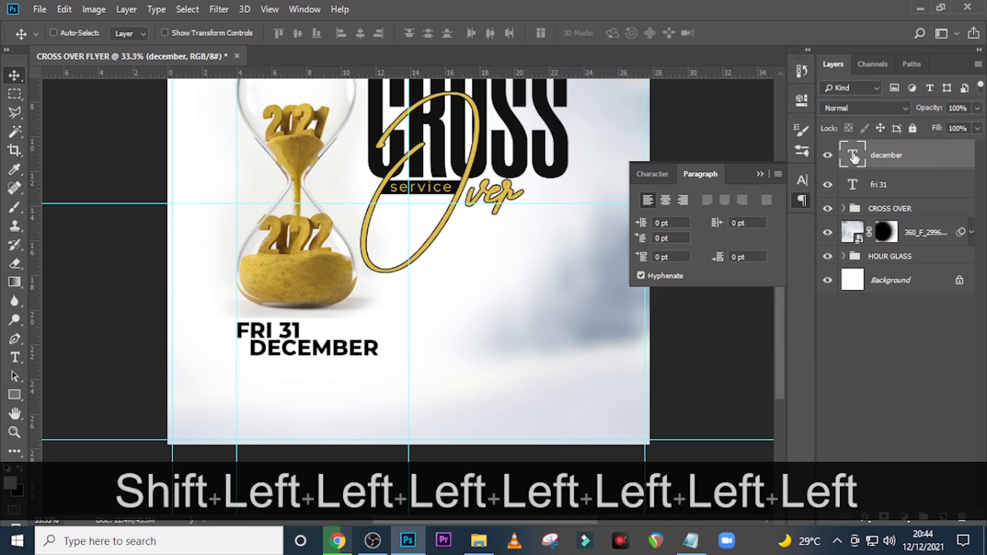
{"action": "key", "text": "shift+Left"}
{"action": "key", "text": "shift+Left"}
{"action": "key", "text": "shift+Left"}
{"action": "key", "text": "shift+Left"}
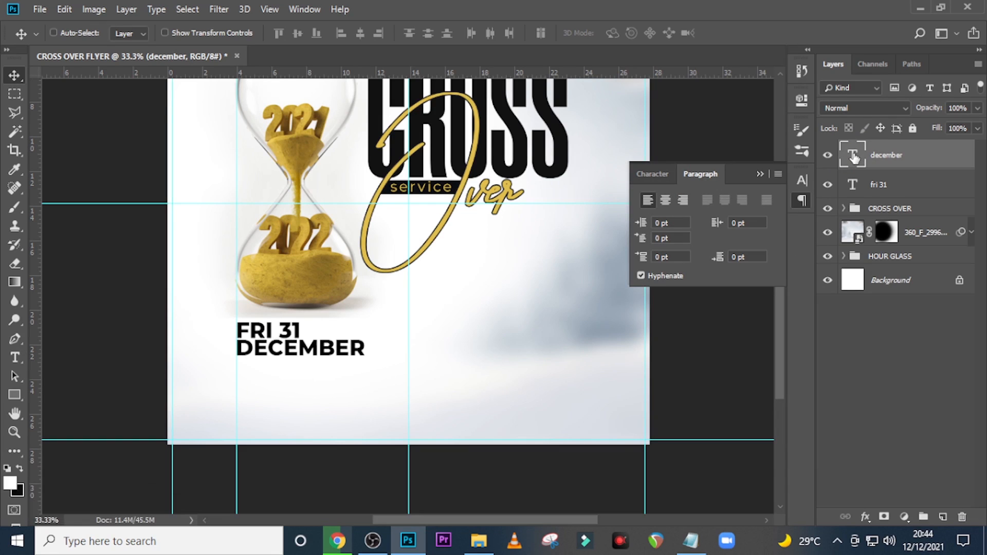
{"action": "key", "text": "Down"}
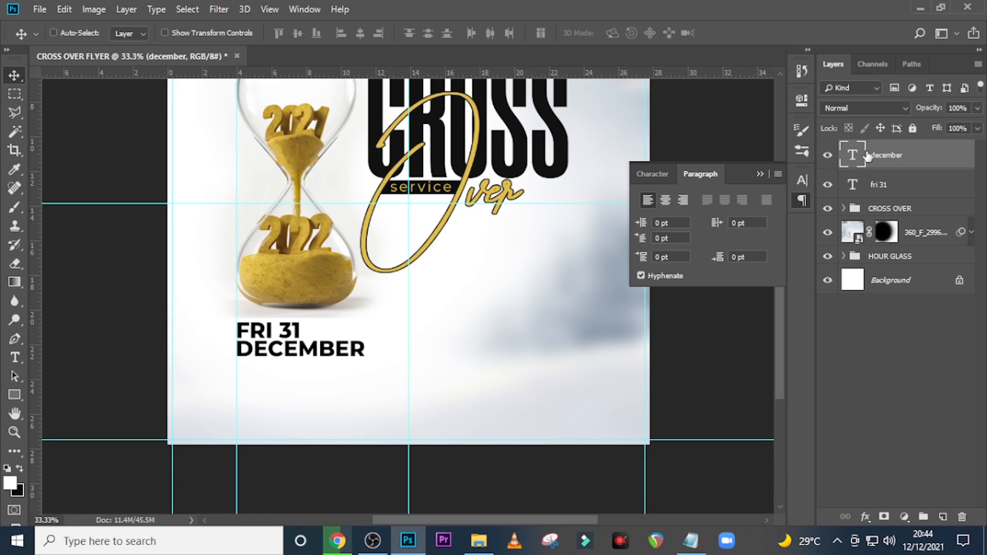
Step: Duplicate the DECEMBER text, place the copy to the upper right of FRI 31 and change its wording to "st"
{"action": "key", "text": "ctrl+j"}
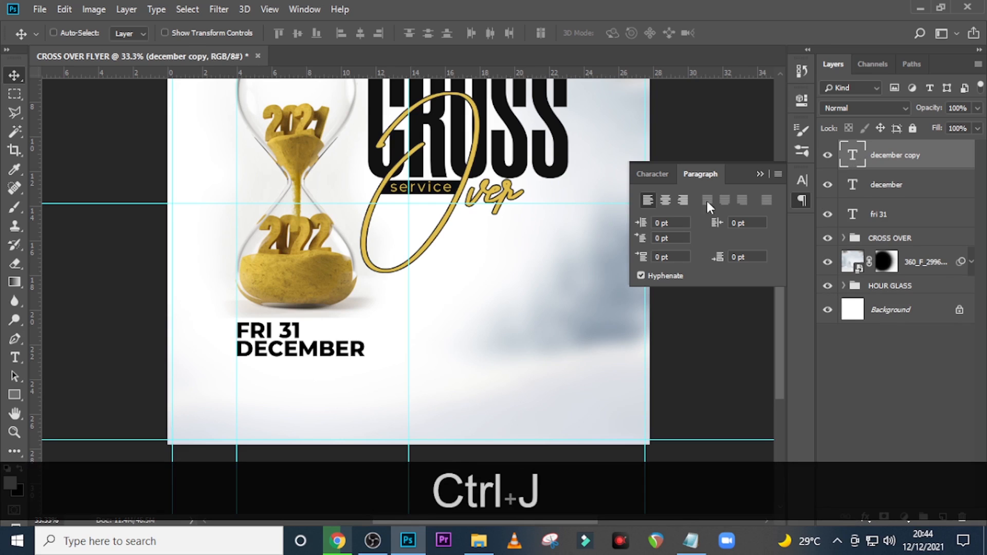
{"action": "left_click_drag", "start_coordinate": [260, 346], "coordinate": [358, 315]}
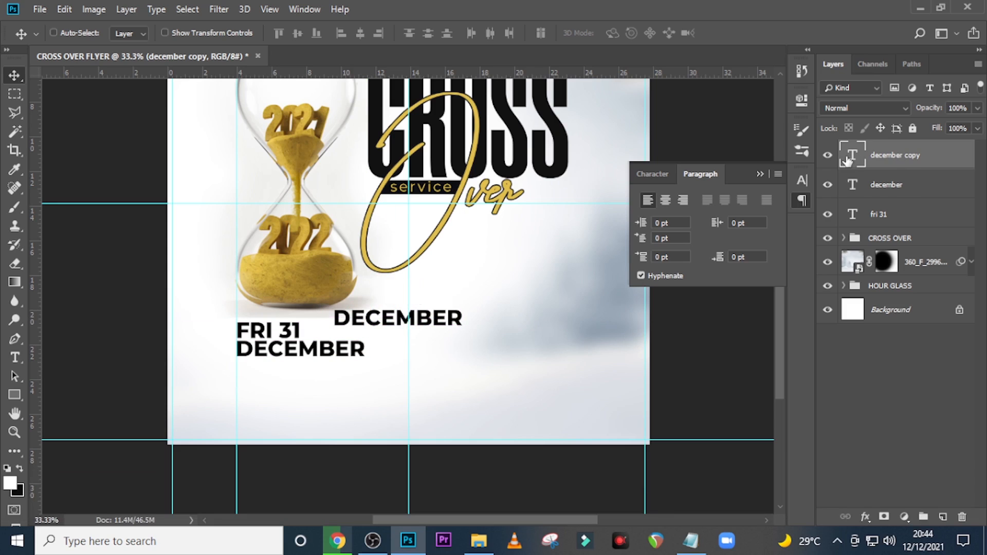
{"action": "double_click", "coordinate": [853, 159]}
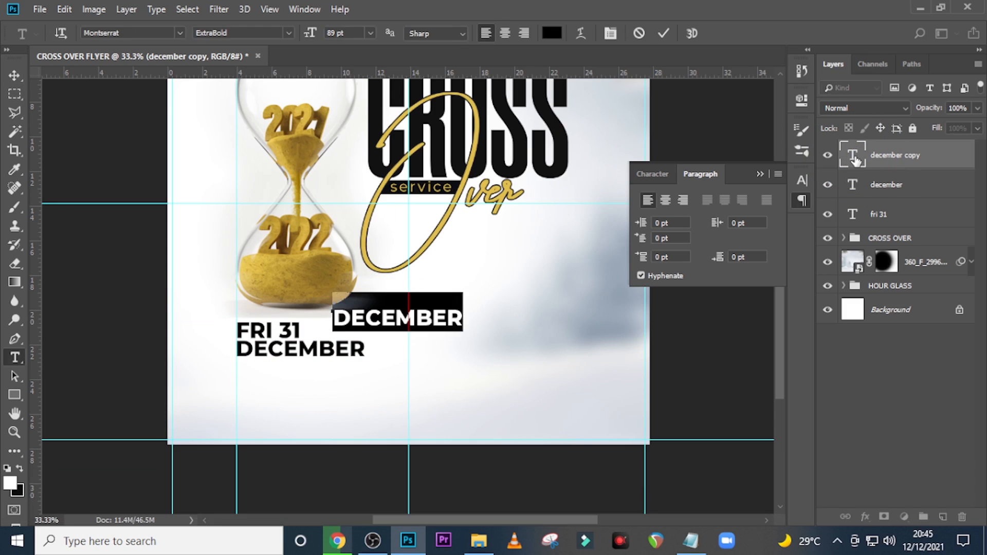
{"action": "type", "text": "st"}
{"action": "left_click", "coordinate": [855, 160]}
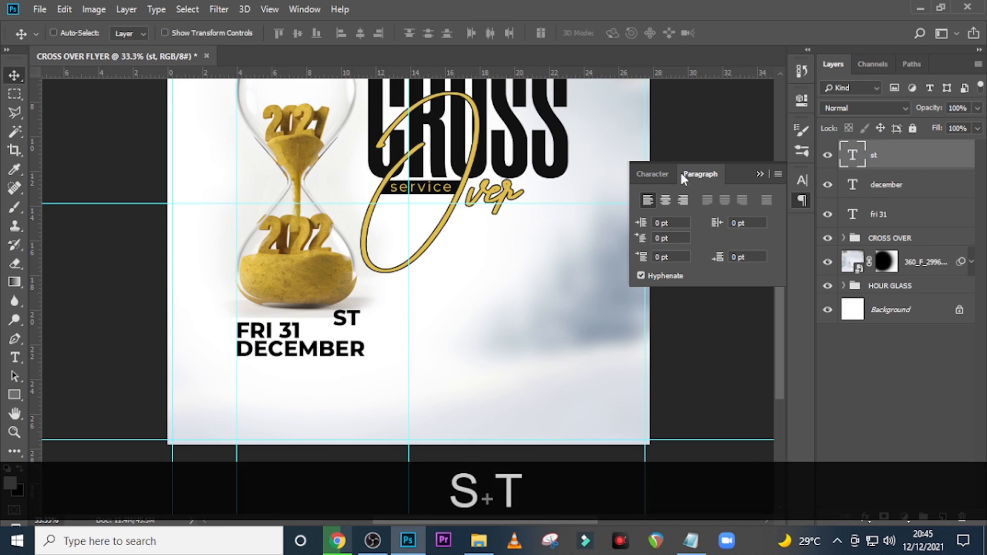
Step: Turn off all caps for the "st" text and set its font size to 54 pt
{"action": "left_click", "coordinate": [650, 174]}
{"action": "left_click", "coordinate": [680, 289]}
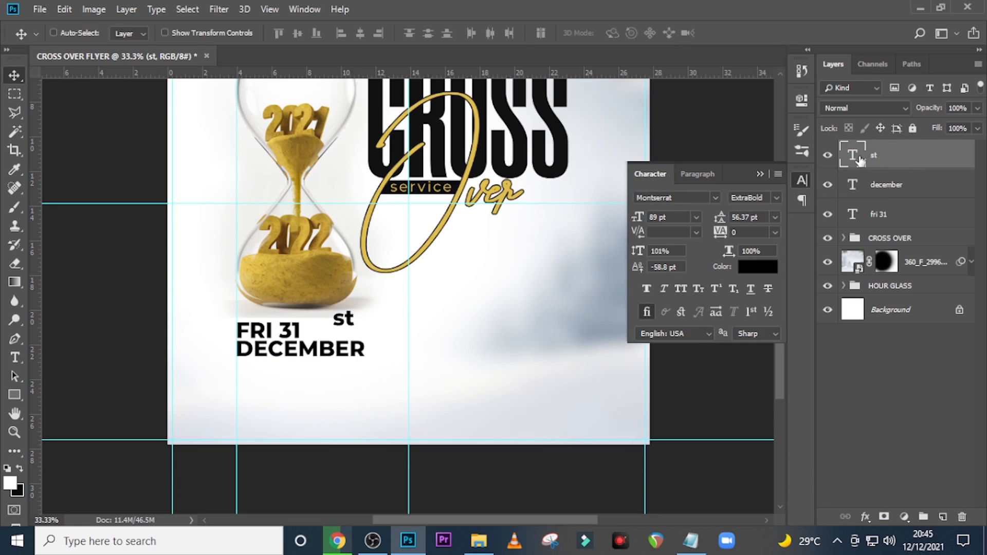
{"action": "key", "text": "ctrl+t"}
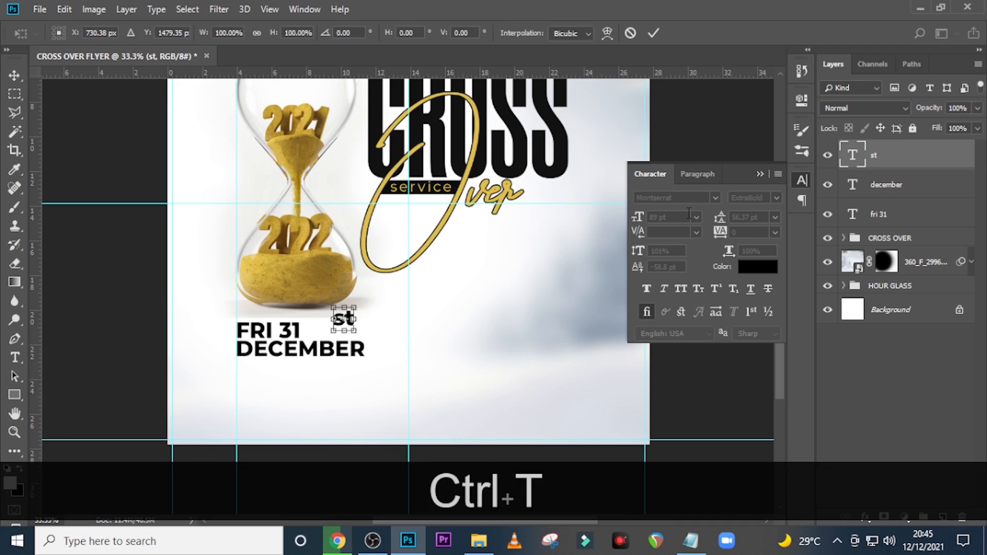
{"action": "key", "text": "Return"}
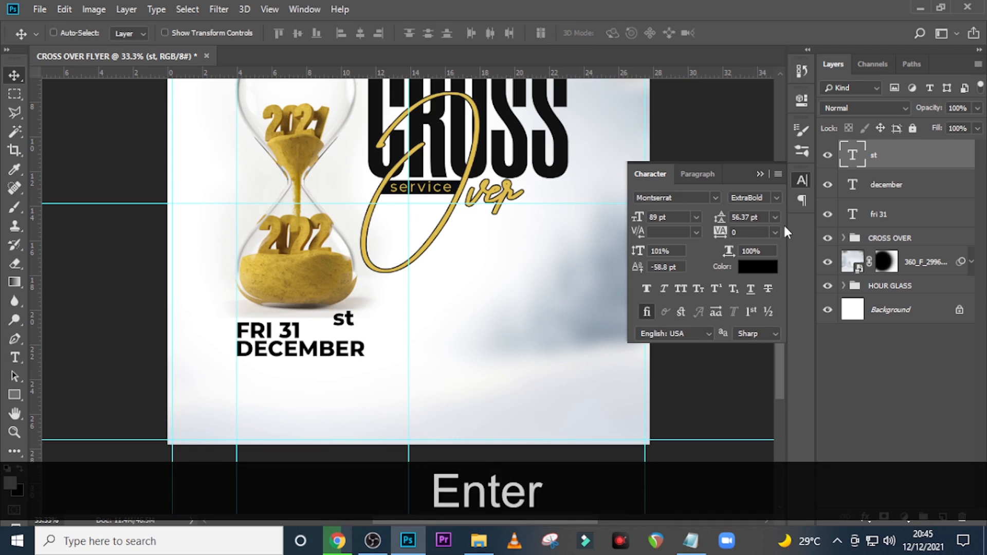
{"action": "left_click", "coordinate": [669, 217]}
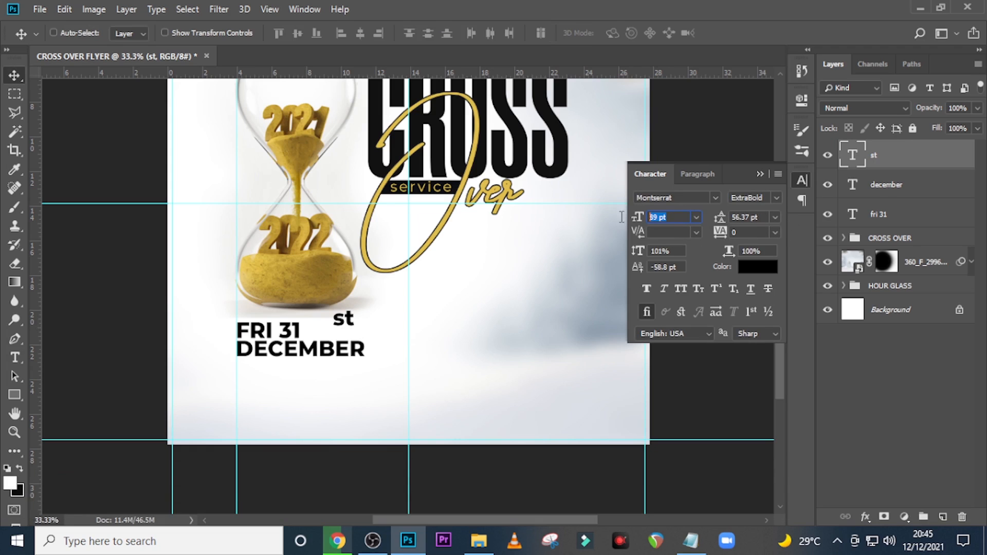
{"action": "type", "text": "54"}
{"action": "key", "text": "Return"}
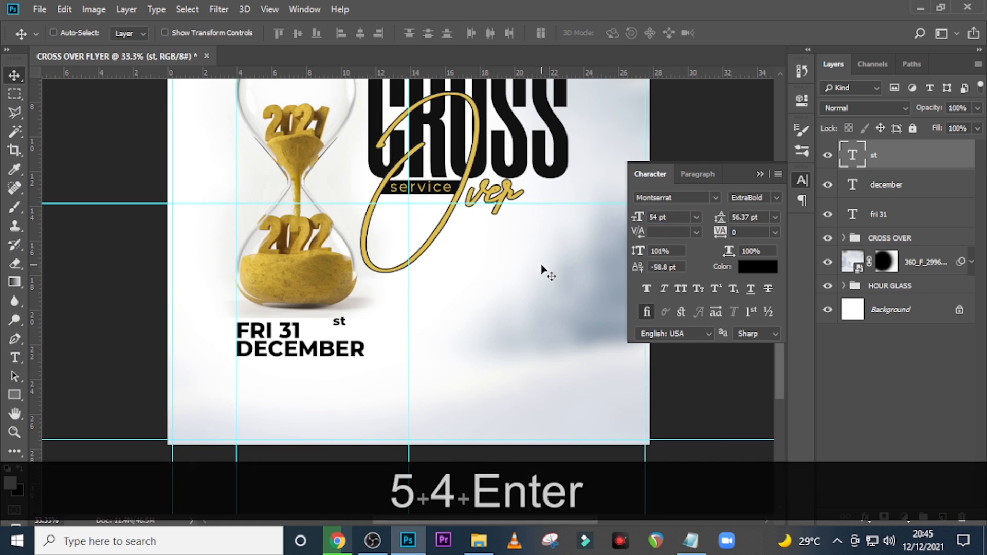
Step: Position the "st" text as a superscript right after the 31, level with the top of its digits
{"action": "key", "text": "ctrl+equal"}
{"action": "key", "text": "ctrl+equal"}
{"action": "key", "text": "ctrl+equal"}
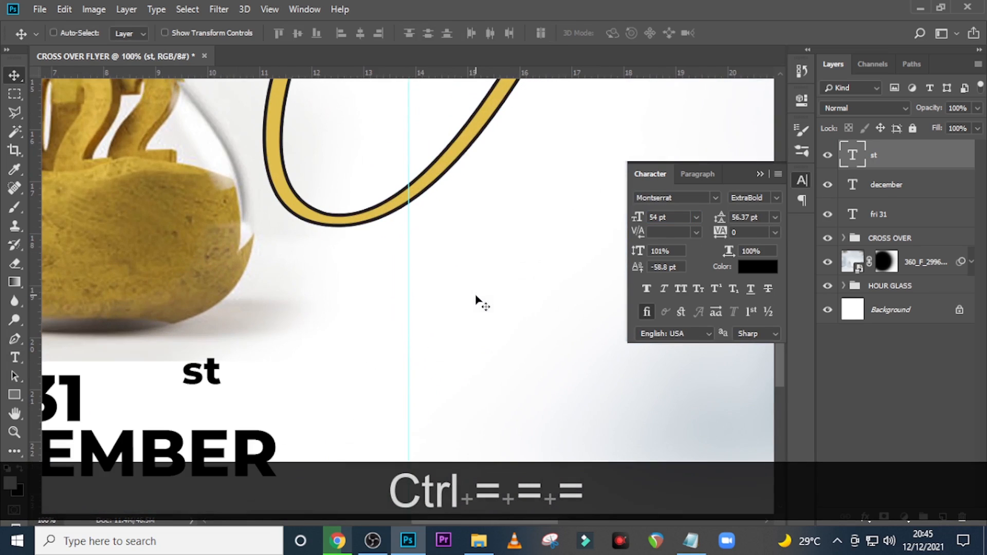
{"action": "left_click_drag", "start_coordinate": [486, 520], "coordinate": [439, 520]}
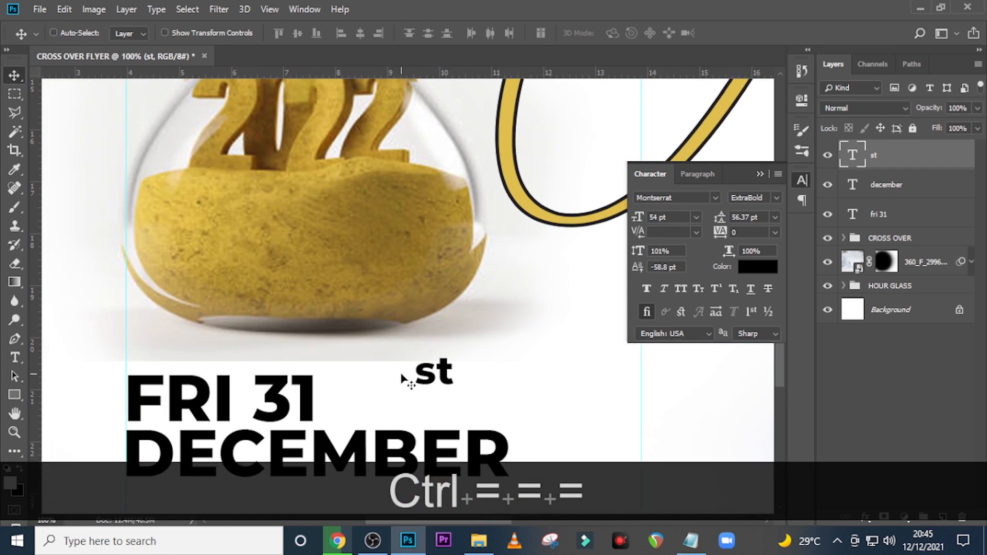
{"action": "left_click_drag", "start_coordinate": [410, 380], "coordinate": [329, 393]}
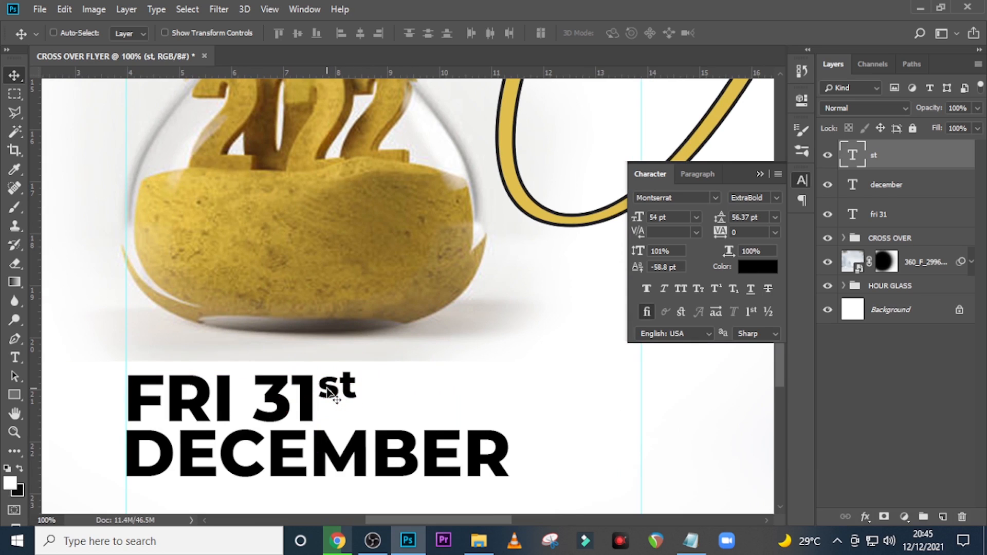
{"action": "key", "text": "Down"}
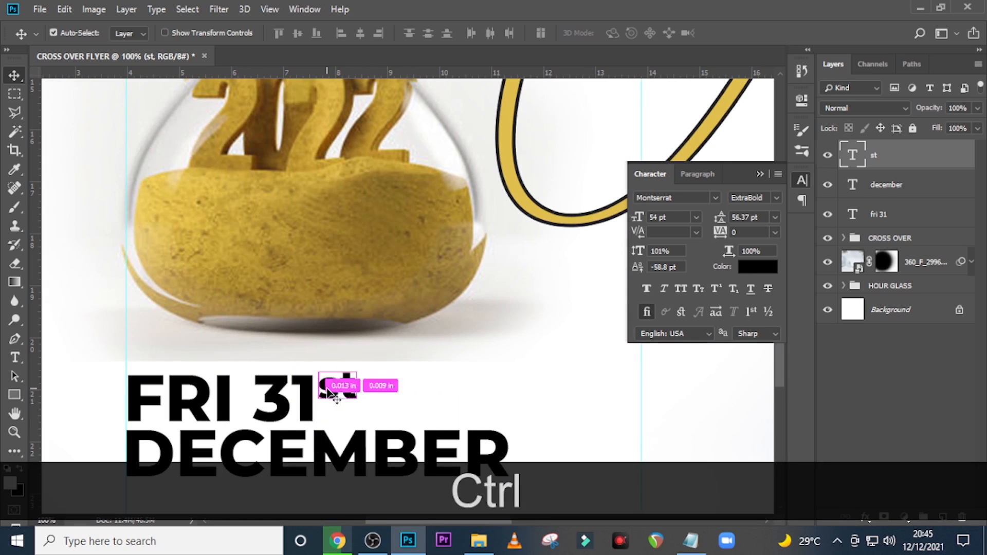
Step: Draw a thin horizontal rectangle about 884 px wide and 4 px high just below DECEMBER, starting at the text's guide
{"action": "key", "text": "ctrl+0"}
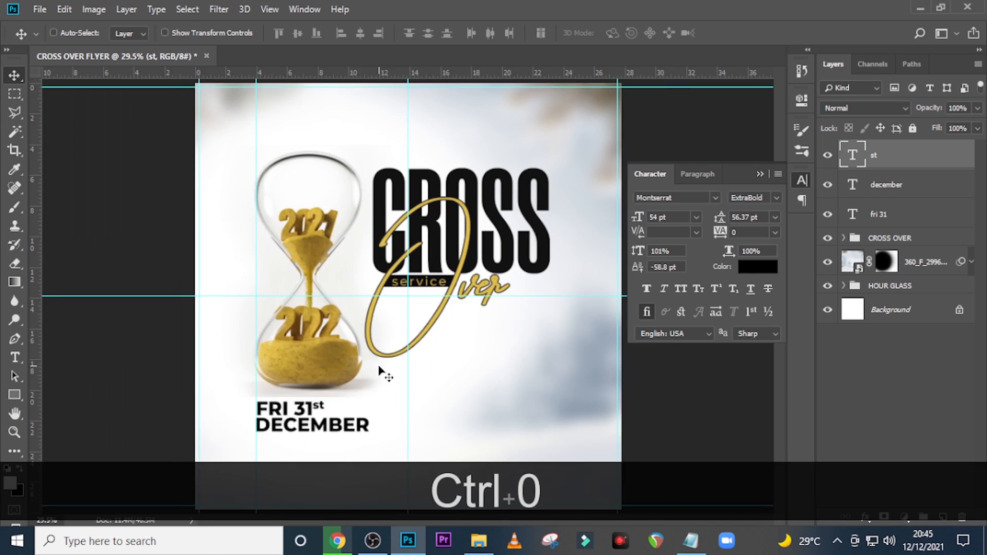
{"action": "key", "text": "ctrl+equal"}
{"action": "key", "text": "ctrl+equal"}
{"action": "scroll", "coordinate": [381, 364], "scroll_direction": "down", "scroll_amount": 10}
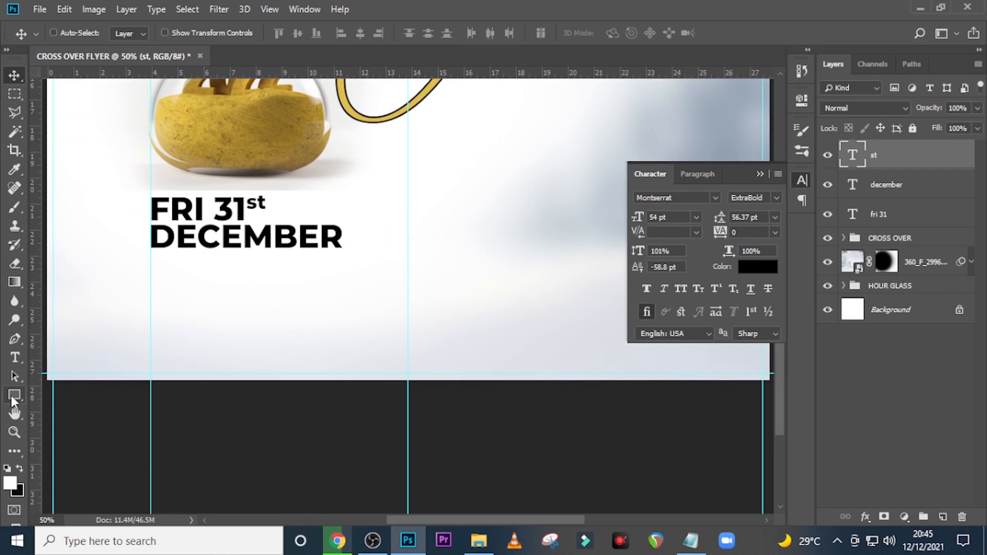
{"action": "left_click", "coordinate": [12, 395]}
{"action": "left_click_drag", "start_coordinate": [150, 257], "coordinate": [470, 257]}
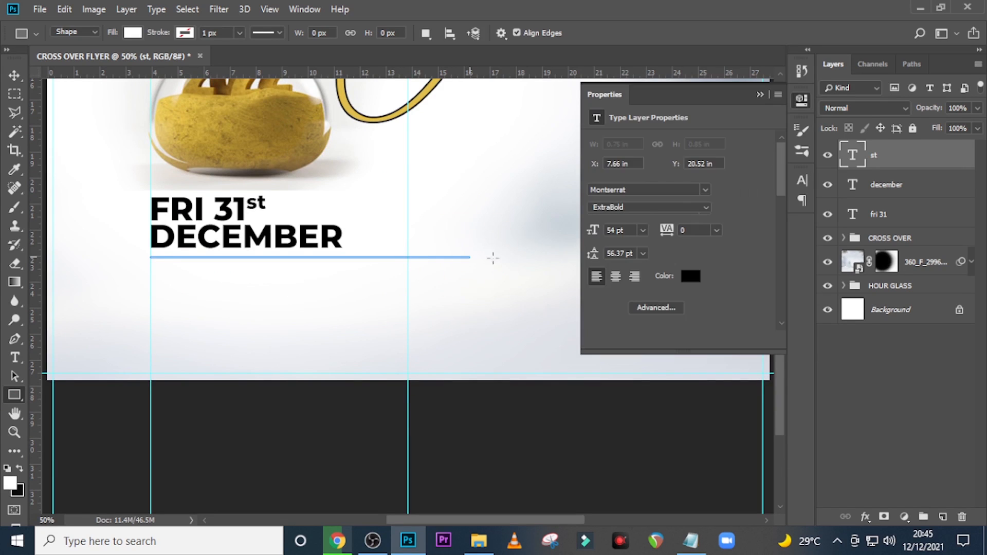
Step: Fill the thin line rectangle with black and put its properties away
{"action": "left_click", "coordinate": [133, 34]}
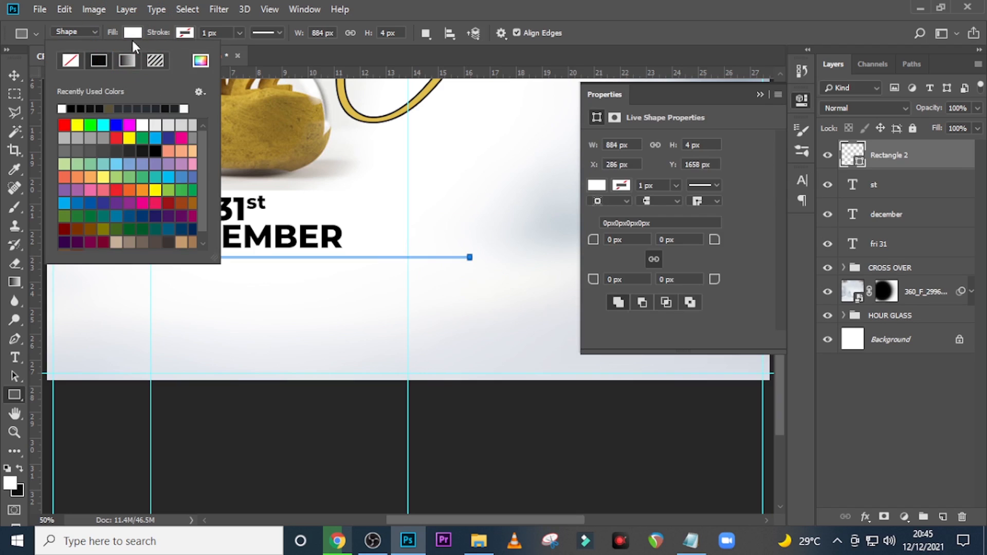
{"action": "left_click", "coordinate": [81, 108]}
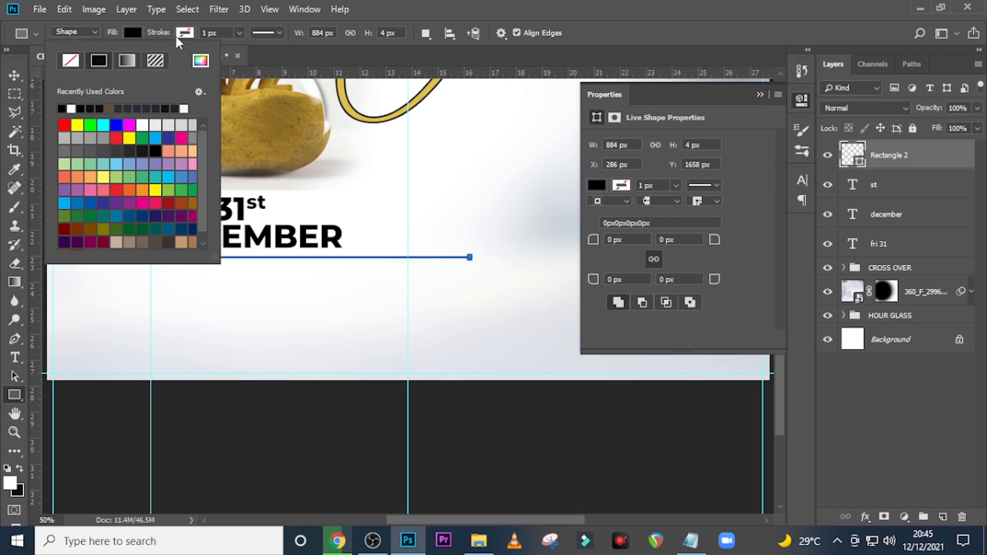
{"action": "left_click", "coordinate": [742, 130]}
{"action": "left_click", "coordinate": [760, 95]}
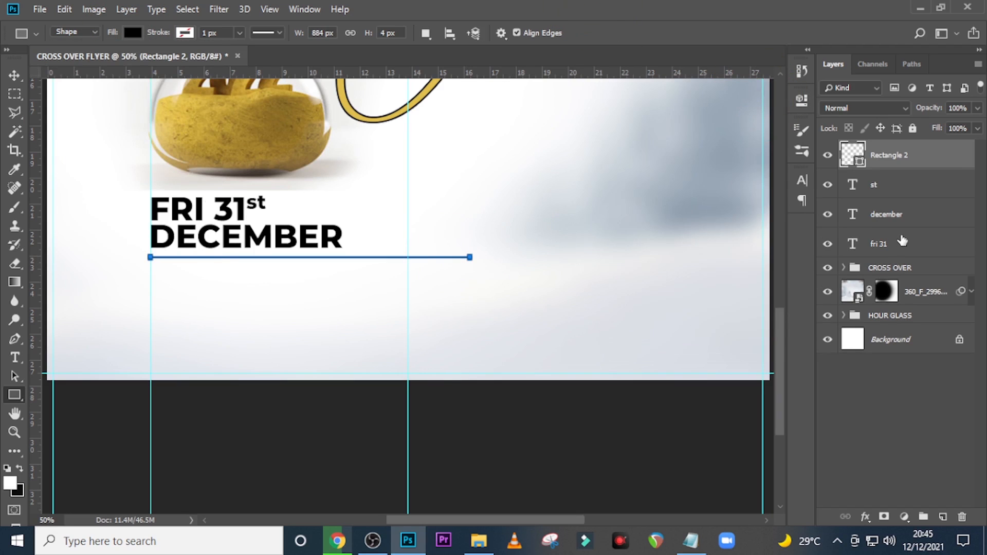
Step: Nudge the black line upward so it sits closer beneath the DECEMBER text
{"action": "left_click", "coordinate": [888, 174]}
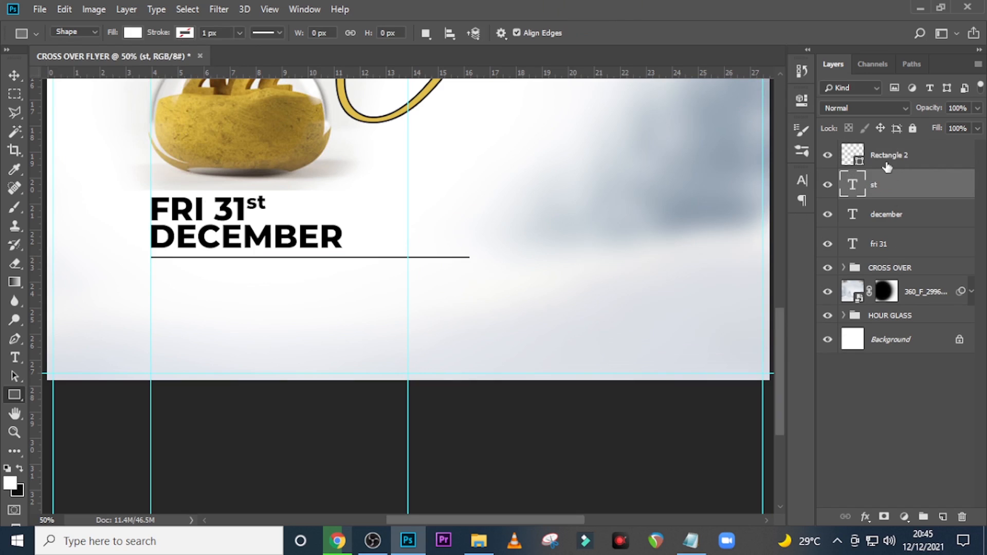
{"action": "left_click", "coordinate": [877, 156]}
{"action": "key", "text": "Up"}
{"action": "key", "text": "Up"}
{"action": "key", "text": "Up"}
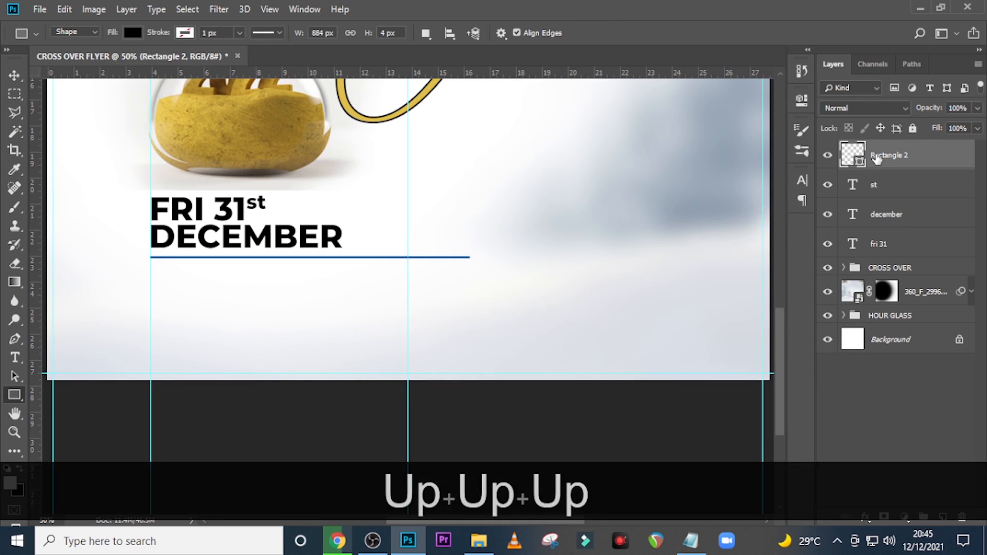
{"action": "key", "text": "v"}
{"action": "key", "text": "Up"}
{"action": "key", "text": "Up"}
{"action": "key", "text": "Up"}
{"action": "key", "text": "Up"}
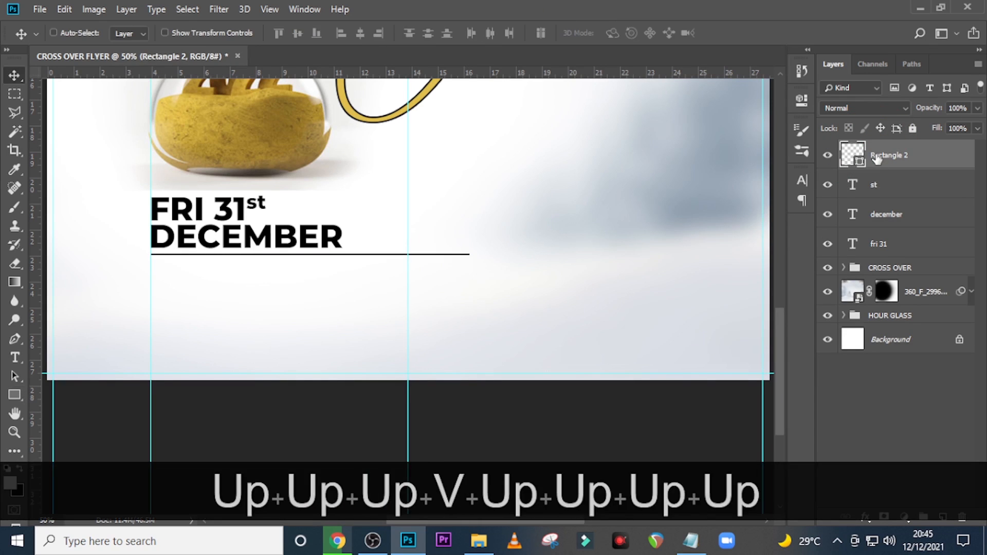
{"action": "key", "text": "Up"}
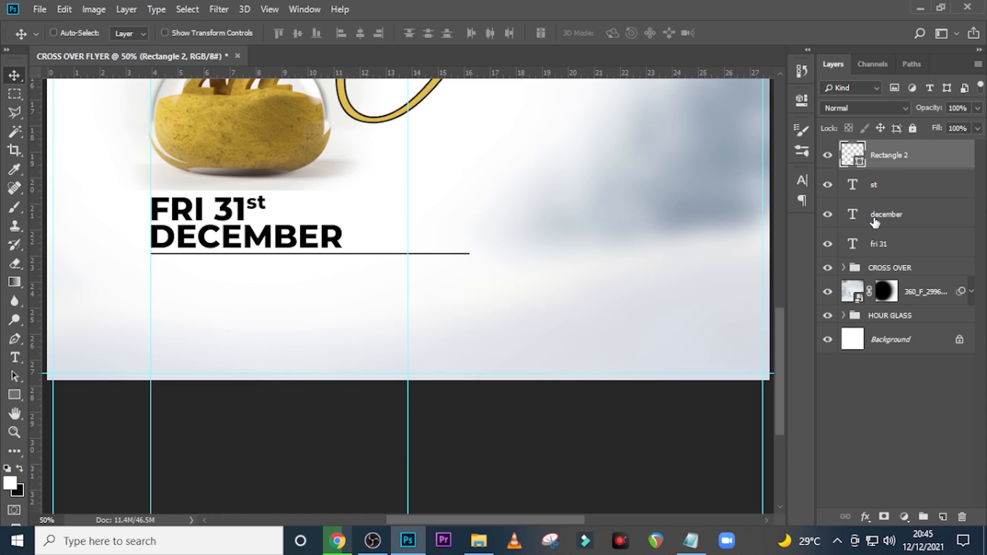
Step: Duplicate the DECEMBER text, bring the copy to the top of the layer stack and place it just below the line
{"action": "left_click", "coordinate": [874, 222]}
{"action": "key", "text": "ctrl+j"}
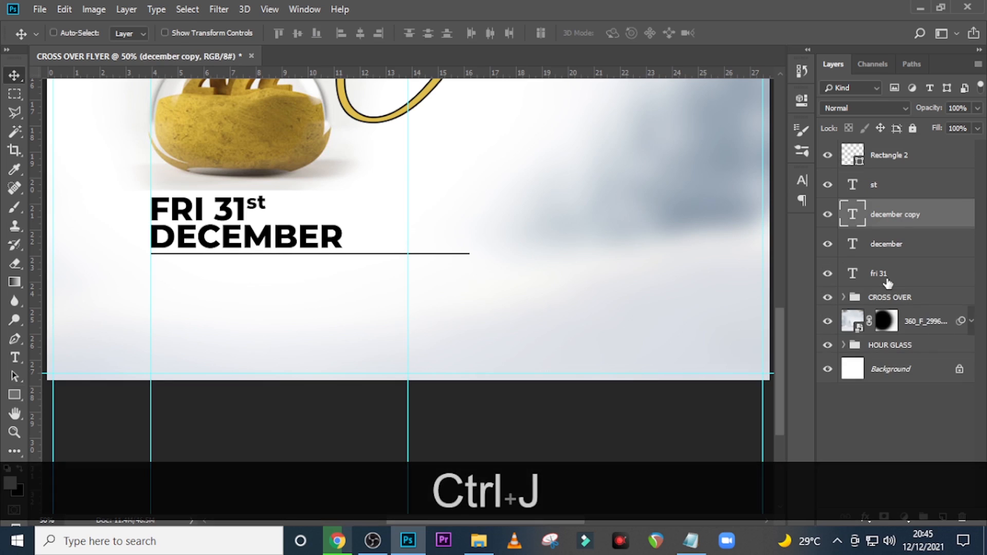
{"action": "left_click_drag", "start_coordinate": [895, 217], "coordinate": [895, 149]}
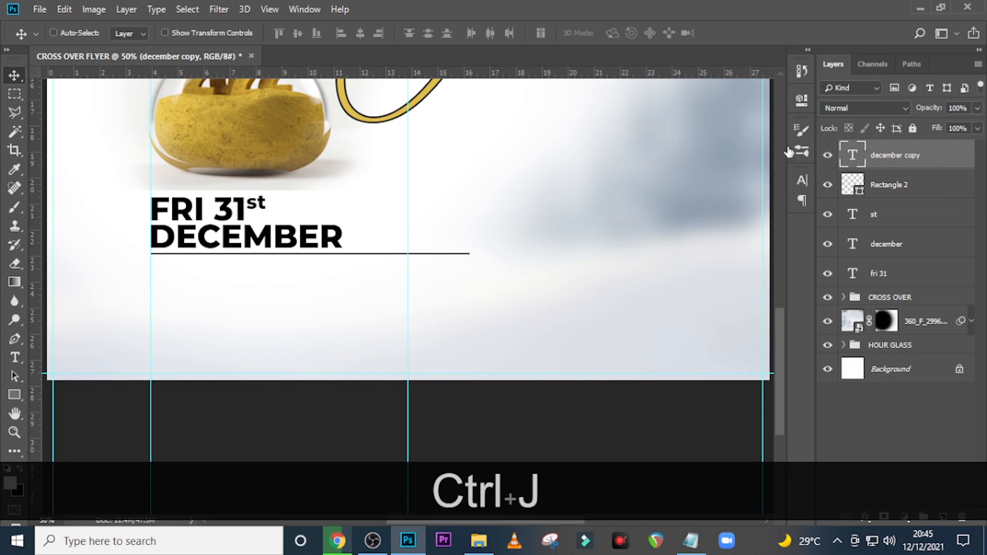
{"action": "left_click_drag", "start_coordinate": [289, 241], "coordinate": [286, 277]}
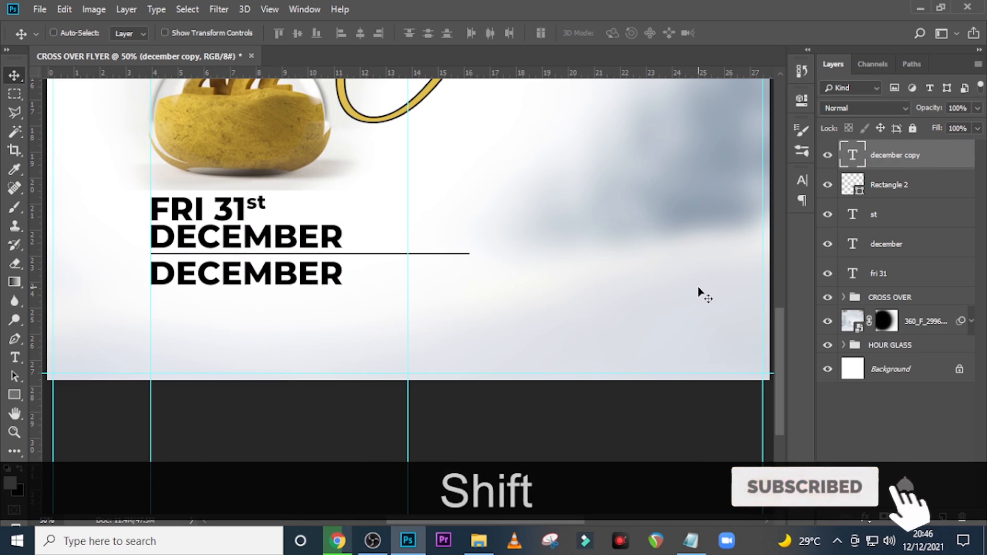
Step: Copy KINGDOM CHAPEL INT. from the 68A.txt notes in Notepad and replace the duplicated DECEMBER wording with it in Photoshop
{"action": "left_click", "coordinate": [691, 541]}
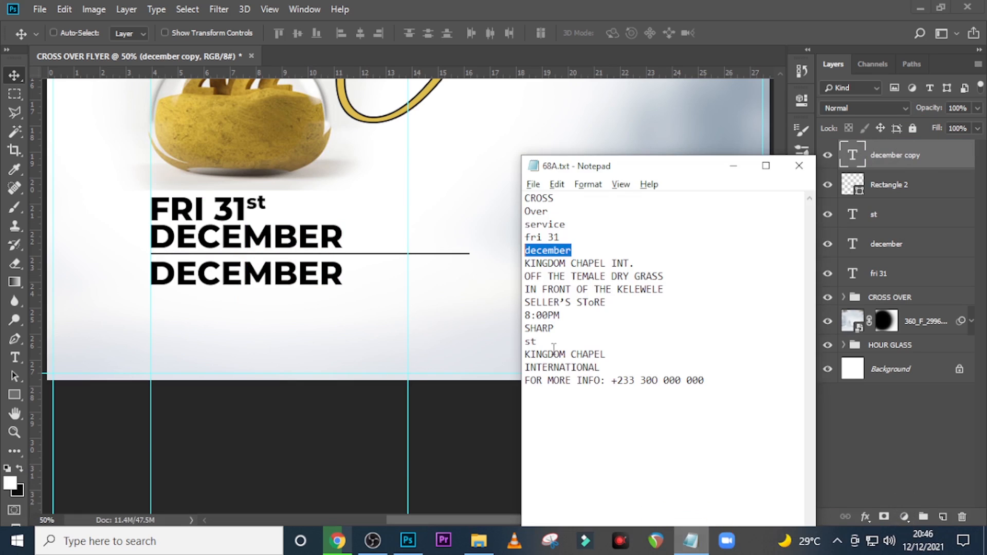
{"action": "left_click_drag", "start_coordinate": [636, 263], "coordinate": [489, 262]}
{"action": "key", "text": "ctrl+c"}
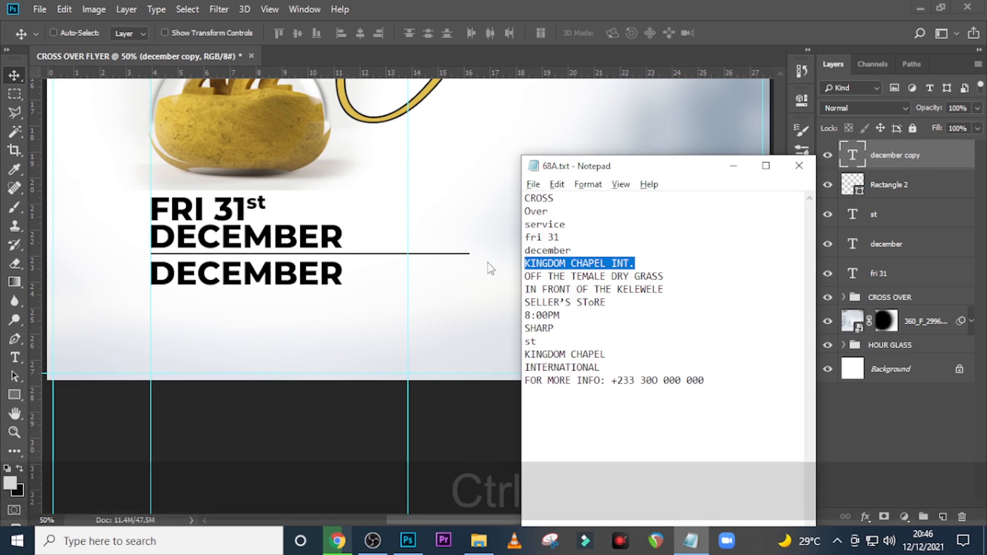
{"action": "left_click", "coordinate": [584, 8]}
{"action": "double_click", "coordinate": [852, 155]}
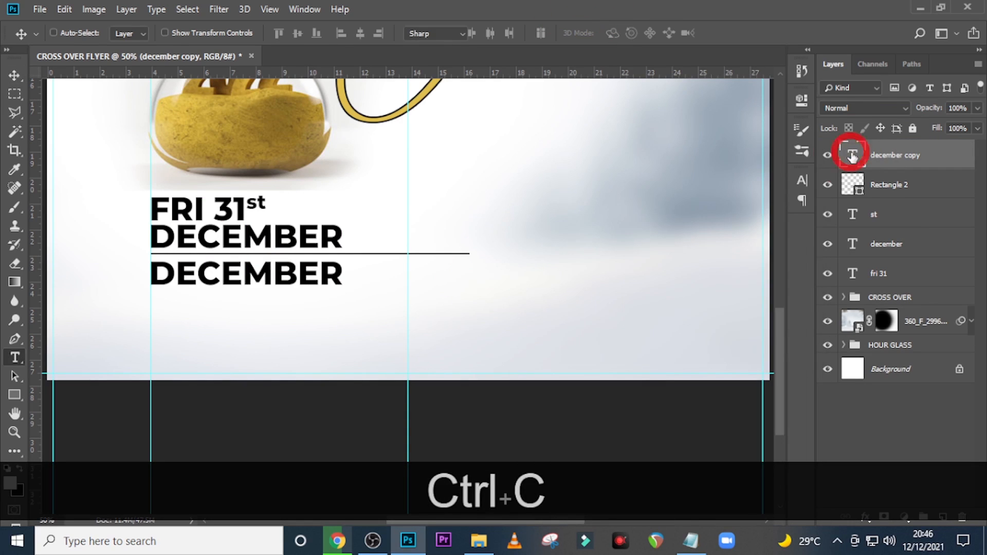
{"action": "key", "text": "ctrl+v"}
{"action": "key", "text": "ctrl+Return"}
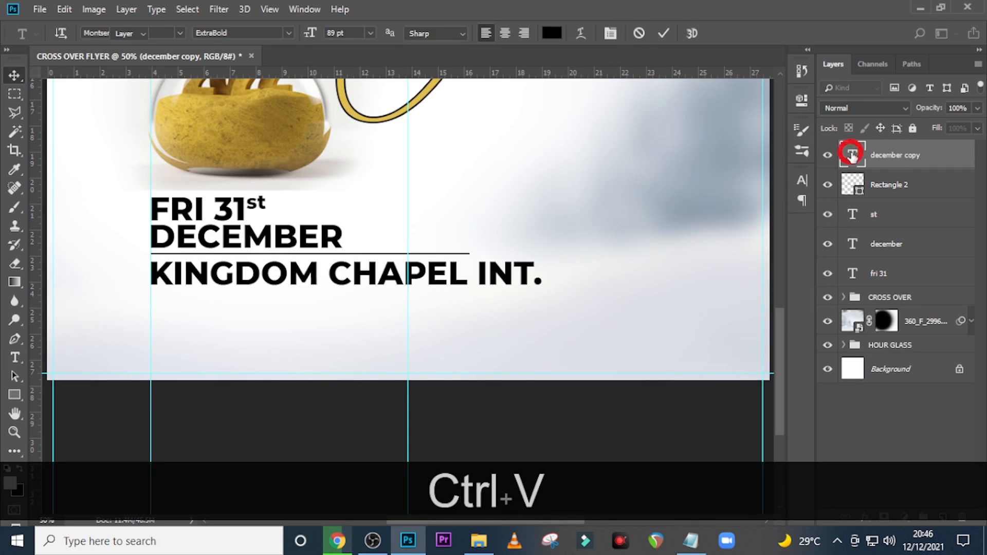
Step: Set the KINGDOM CHAPEL INT. text's font size to 56 pt
{"action": "left_click", "coordinate": [802, 180]}
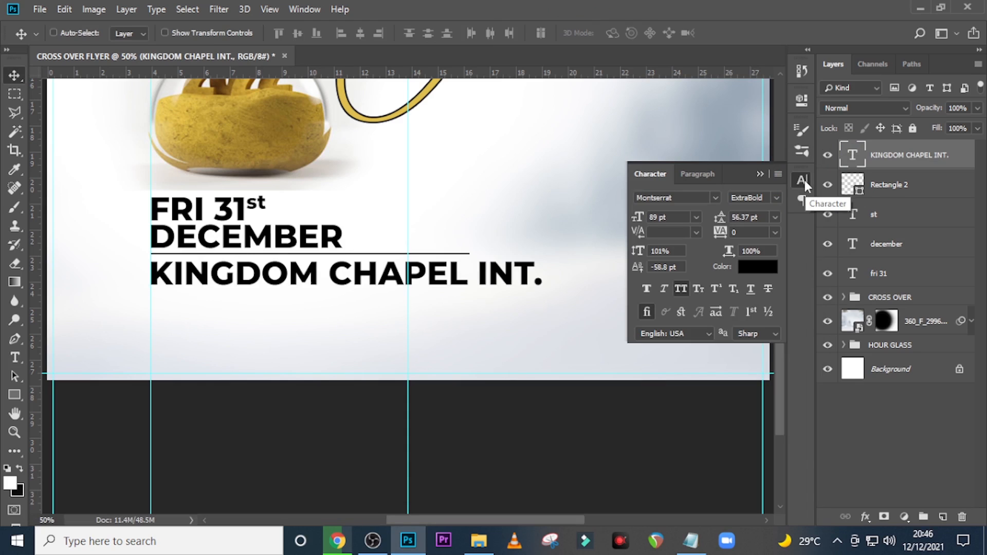
{"action": "left_click", "coordinate": [674, 216]}
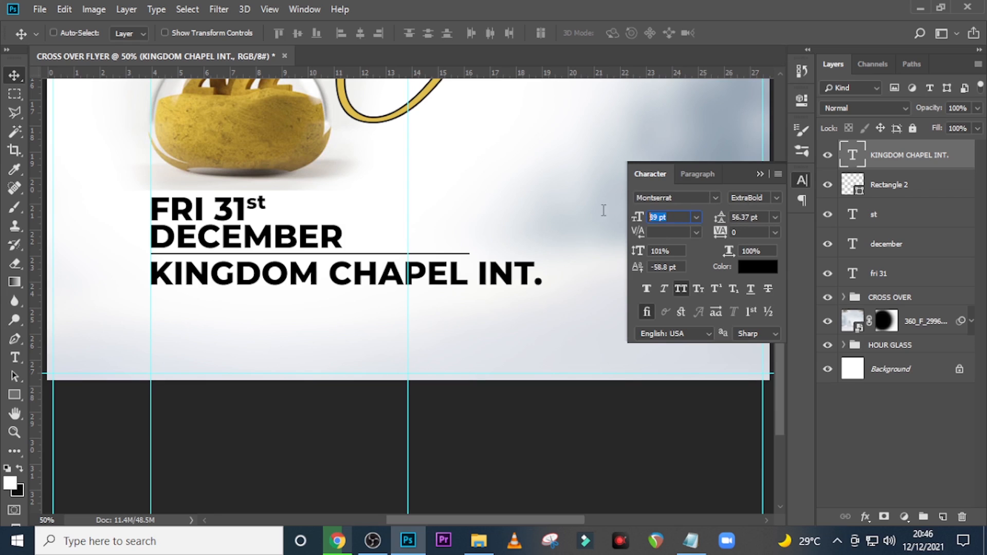
{"action": "type", "text": "56"}
{"action": "key", "text": "Return"}
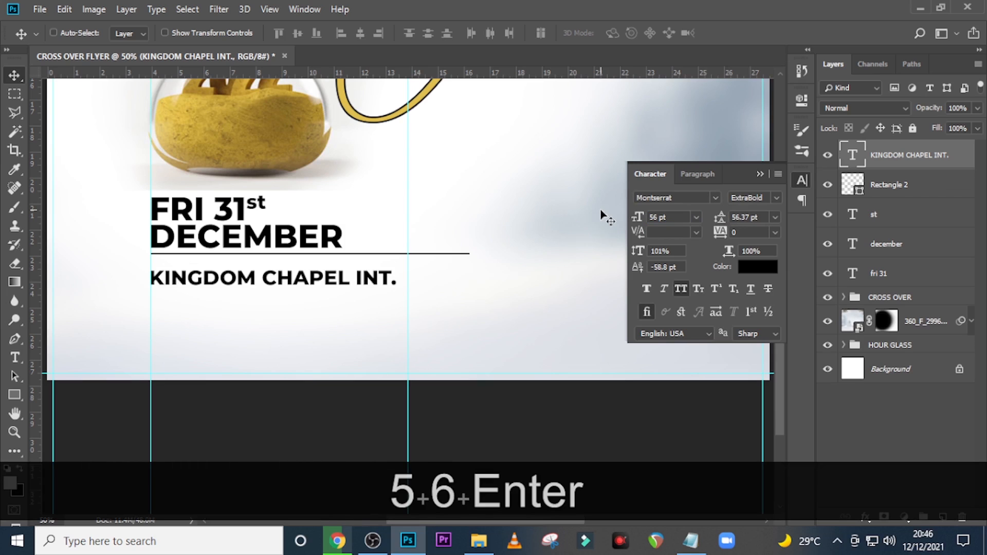
Step: Nudge the KINGDOM CHAPEL INT. text upward until it sits close beneath the black line
{"action": "key", "text": "v"}
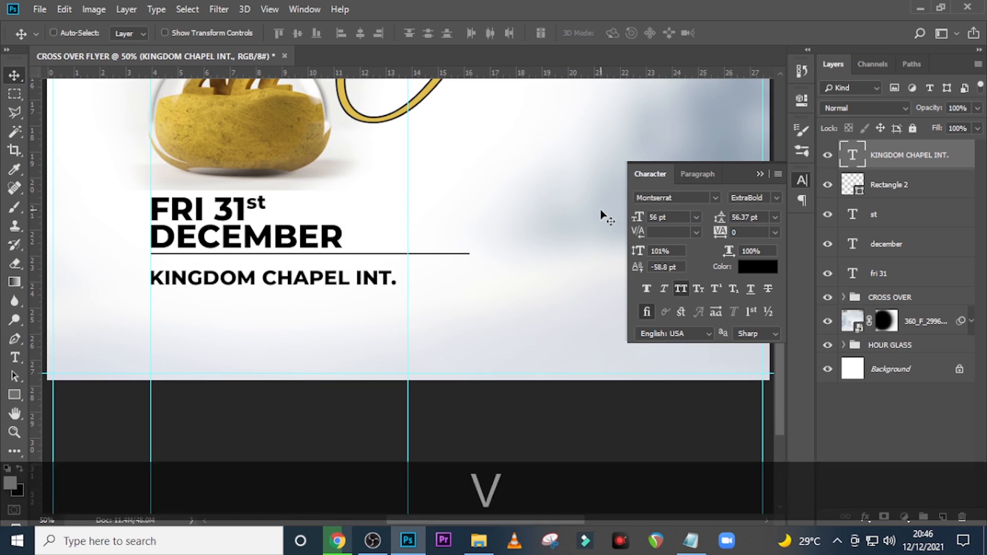
{"action": "key", "text": "shift+Up"}
{"action": "key", "text": "shift+Up"}
{"action": "key", "text": "shift+Up"}
{"action": "key", "text": "Up"}
{"action": "key", "text": "Up"}
{"action": "key", "text": "Up"}
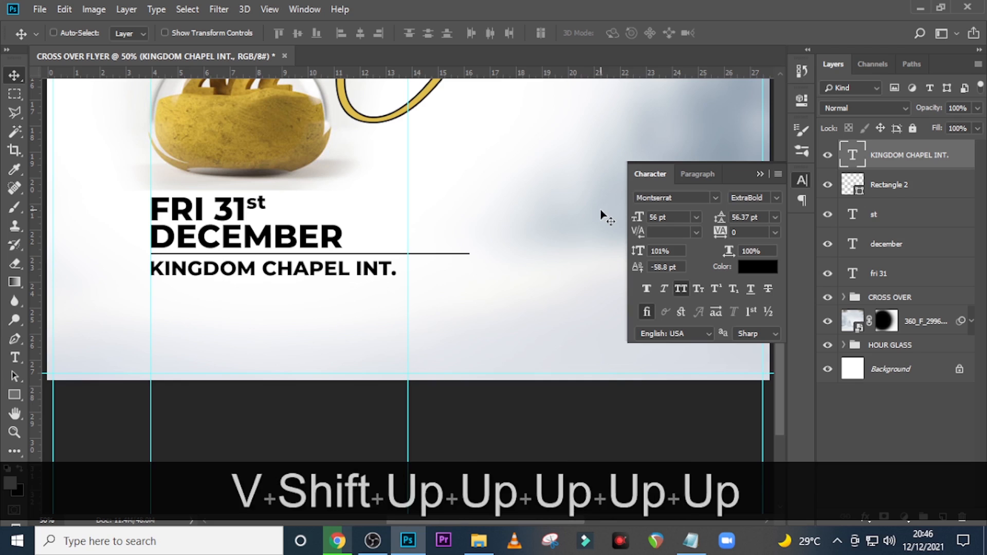
{"action": "key", "text": "Up"}
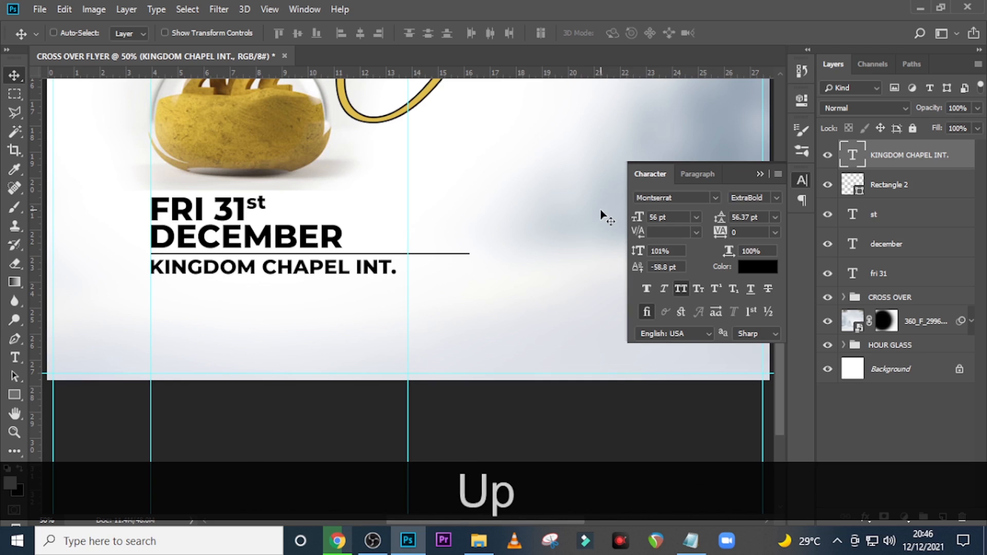
Step: Shorten the black line from its right end so it stops at the vertical centre guide
{"action": "left_click", "coordinate": [889, 190]}
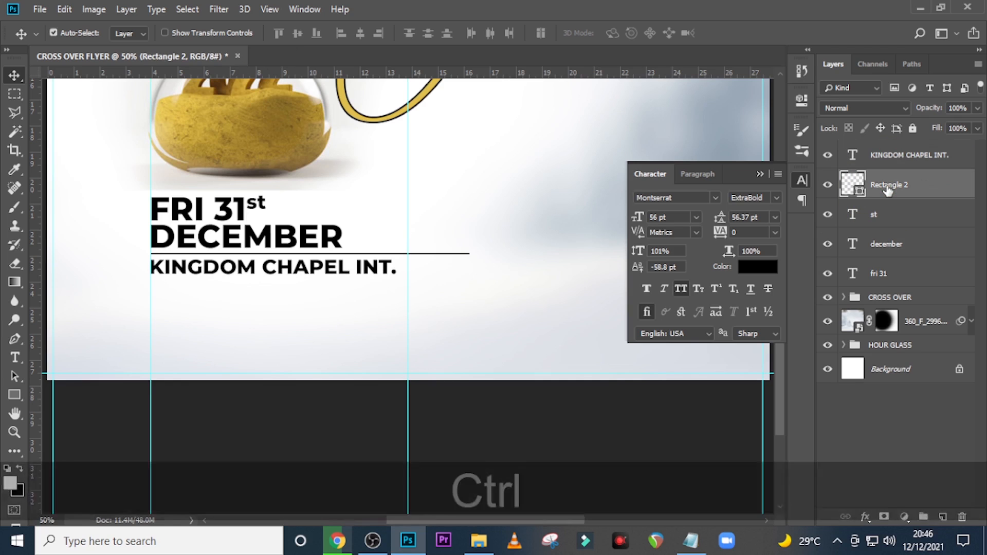
{"action": "key", "text": "ctrl+t"}
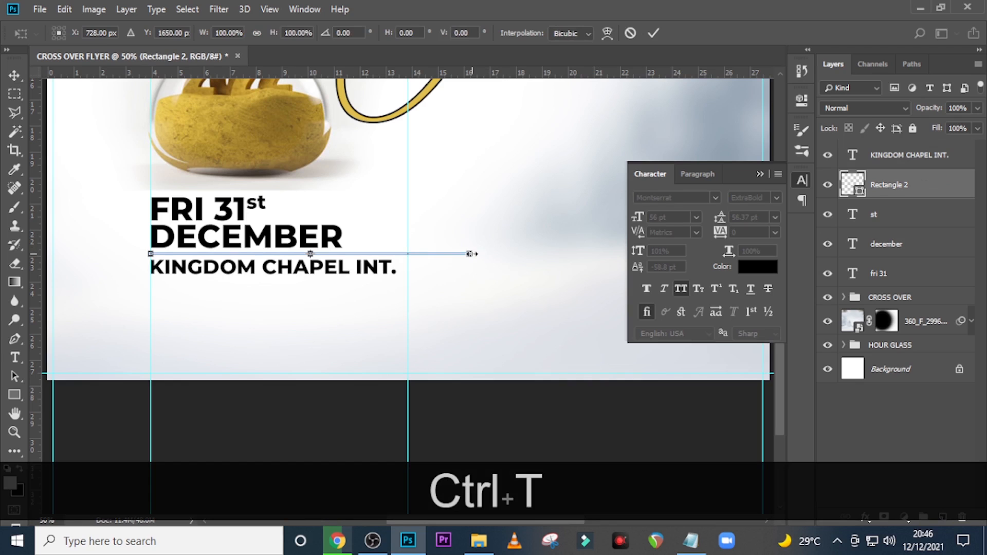
{"action": "left_click_drag", "start_coordinate": [469, 254], "coordinate": [413, 253]}
{"action": "key", "text": "Return"}
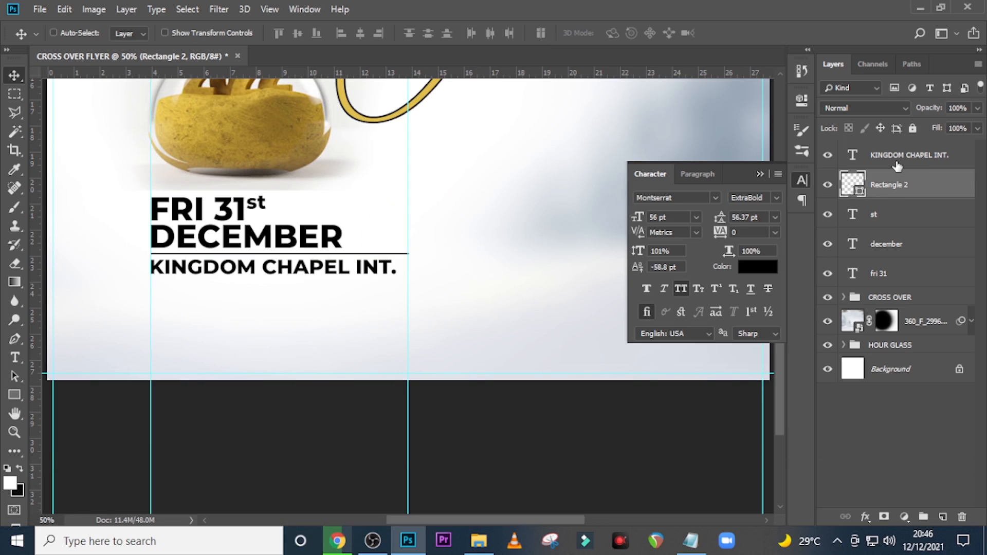
Step: Duplicate the KINGDOM CHAPEL INT. text and move the copy straight down to form the next line below it
{"action": "left_click", "coordinate": [897, 165]}
{"action": "key", "text": "ctrl+j"}
{"action": "key", "text": "v"}
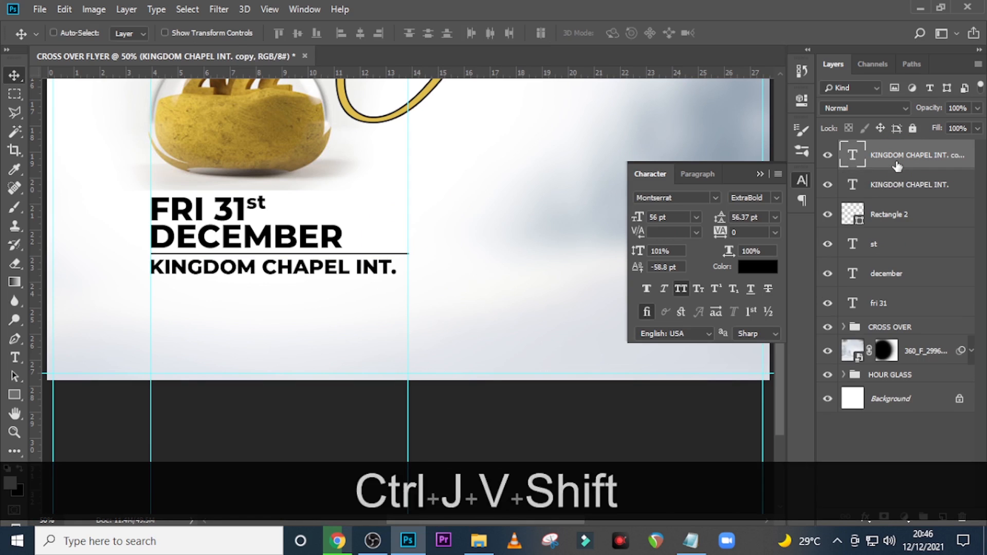
{"action": "key", "text": "shift+Down"}
{"action": "key", "text": "shift+Down"}
{"action": "key", "text": "shift+Down"}
{"action": "key", "text": "shift+Down"}
{"action": "key", "text": "shift+Down"}
{"action": "key", "text": "shift+Down"}
{"action": "key", "text": "shift+Down"}
{"action": "key", "text": "shift+Down"}
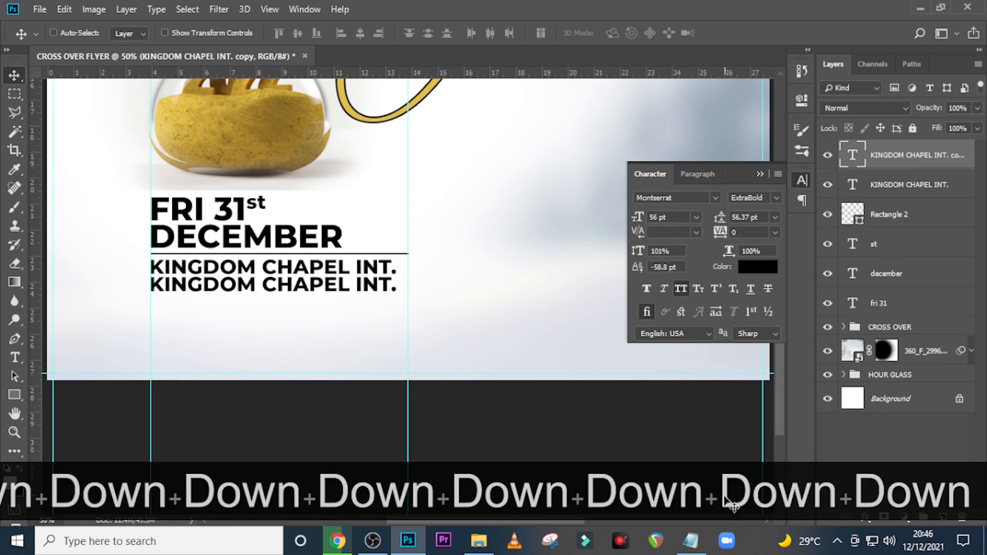
Step: Copy the three-line venue directions from the Notepad notes and replace the duplicated KINGDOM CHAPEL INT. wording with them in Photoshop
{"action": "left_click", "coordinate": [690, 541]}
{"action": "left_click_drag", "start_coordinate": [617, 302], "coordinate": [525, 278]}
{"action": "key", "text": "ctrl+c"}
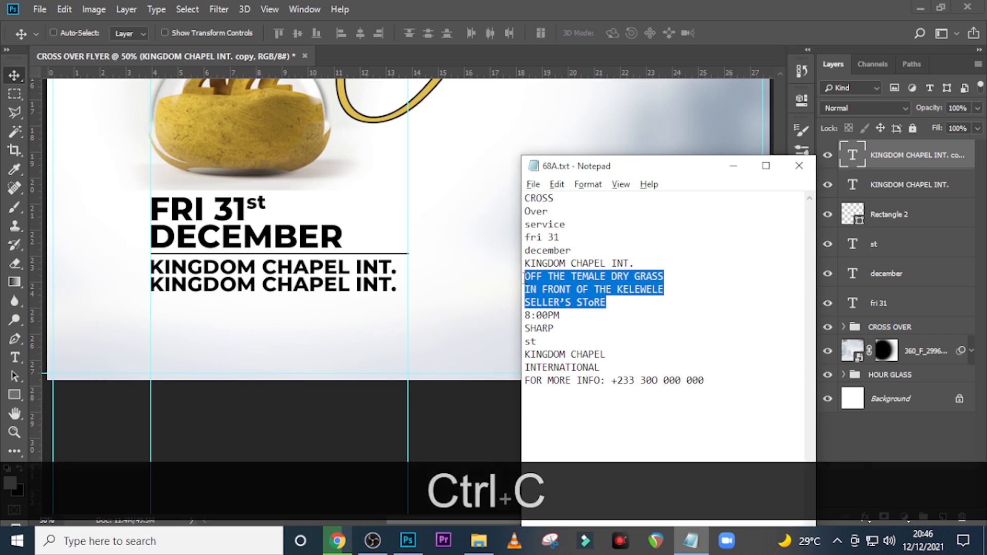
{"action": "left_click", "coordinate": [552, 11]}
{"action": "double_click", "coordinate": [855, 157]}
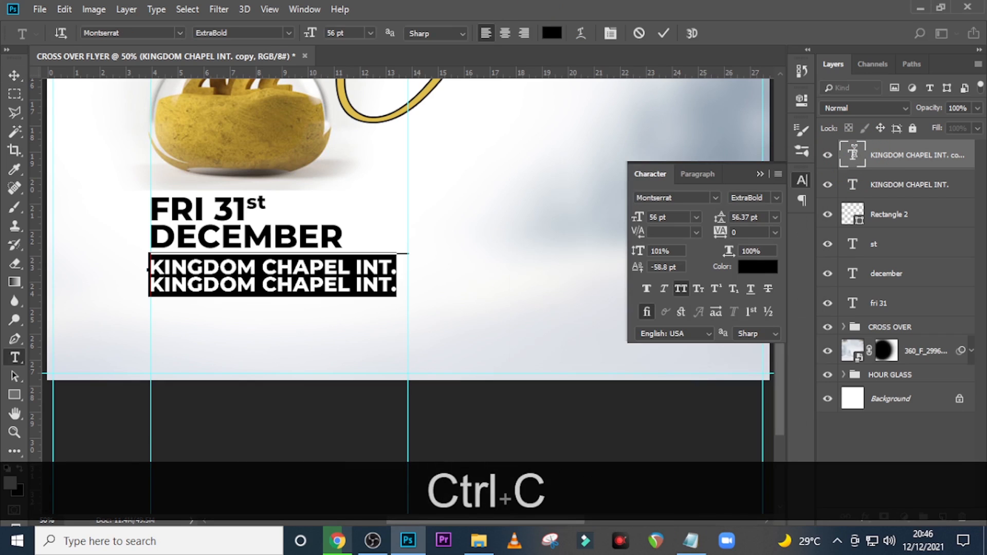
{"action": "key", "text": "ctrl+v"}
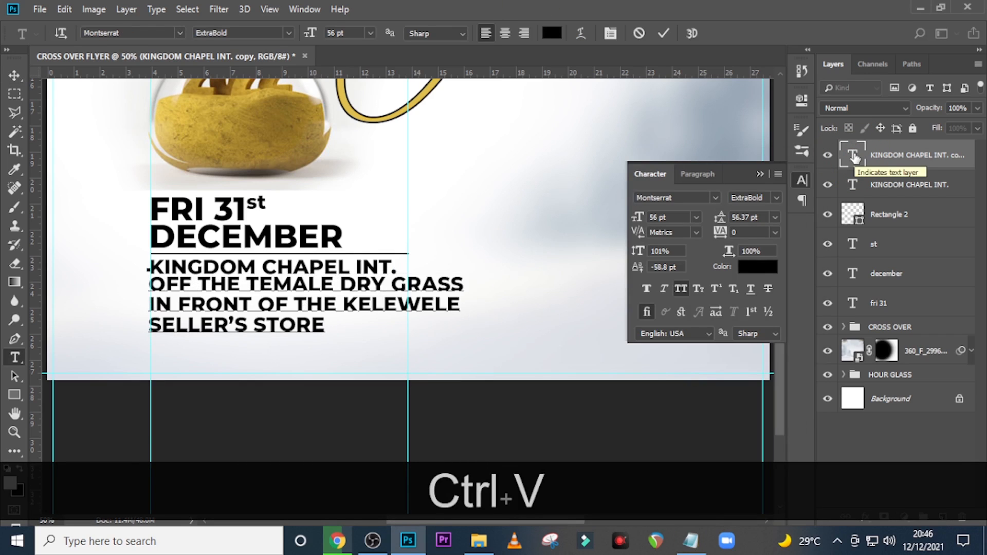
{"action": "left_click", "coordinate": [855, 156]}
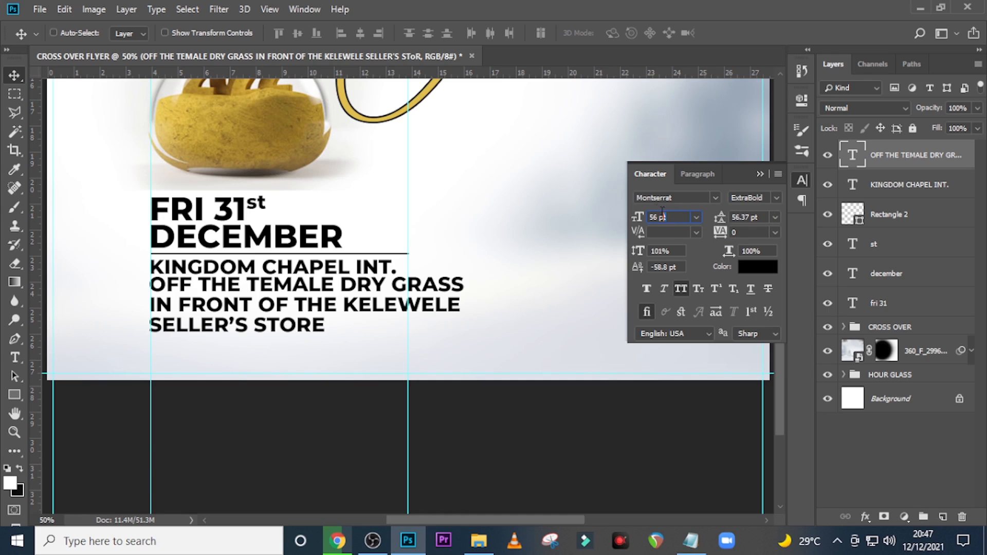
Step: Set the three-line venue directions text to 49.8 pt and change its Montserrat weight to Medium
{"action": "left_click", "coordinate": [620, 211]}
{"action": "type", "text": "4"}
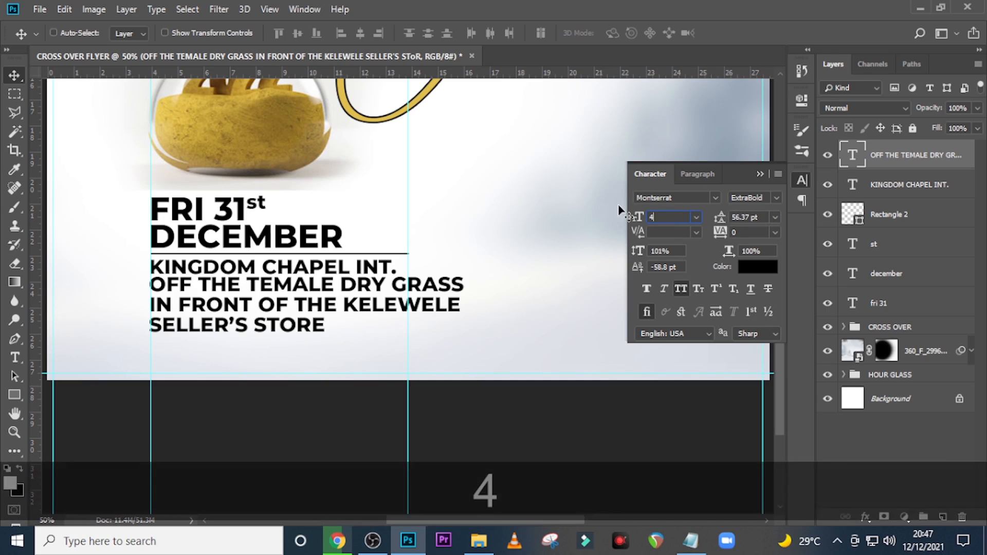
{"action": "type", "text": "9.8"}
{"action": "key", "text": "Return"}
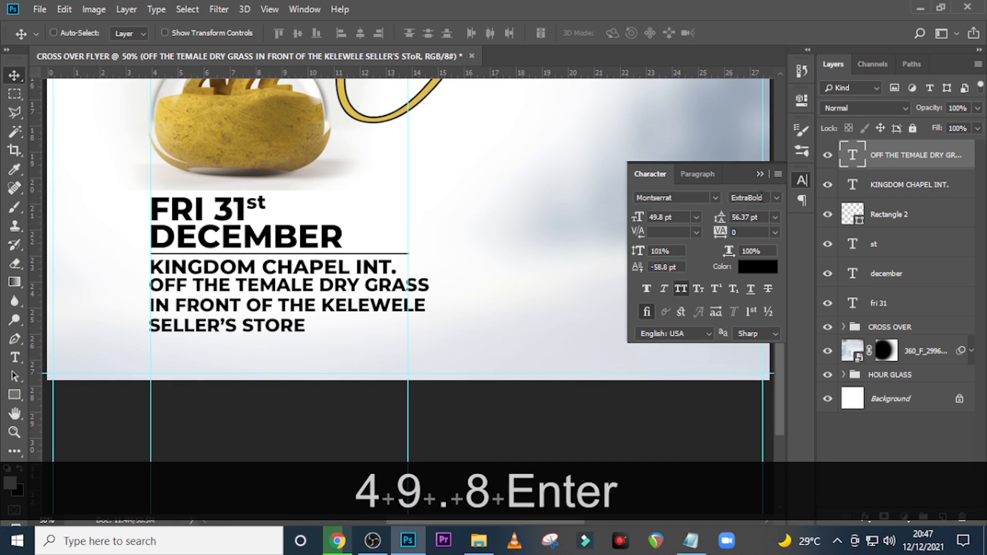
{"action": "left_click", "coordinate": [776, 198]}
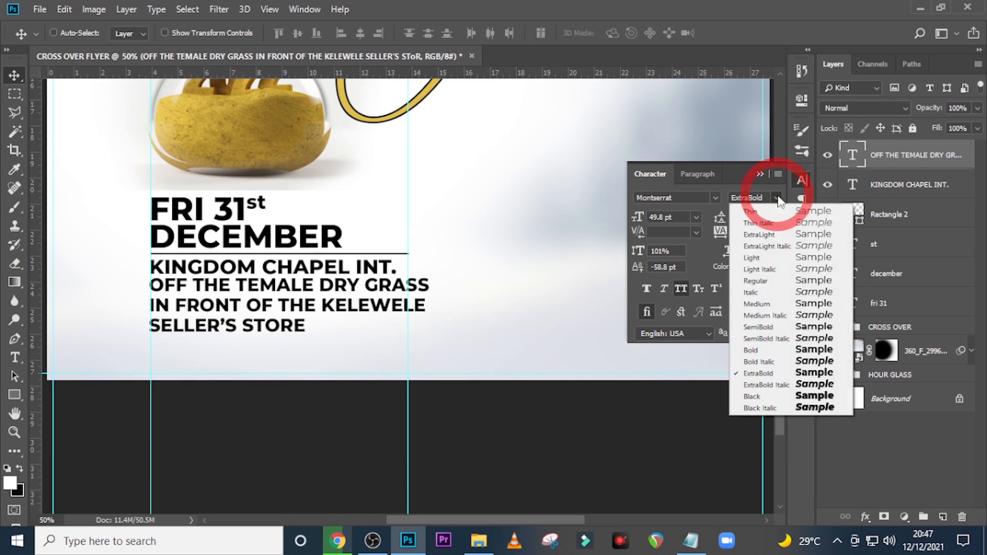
{"action": "left_click", "coordinate": [755, 304]}
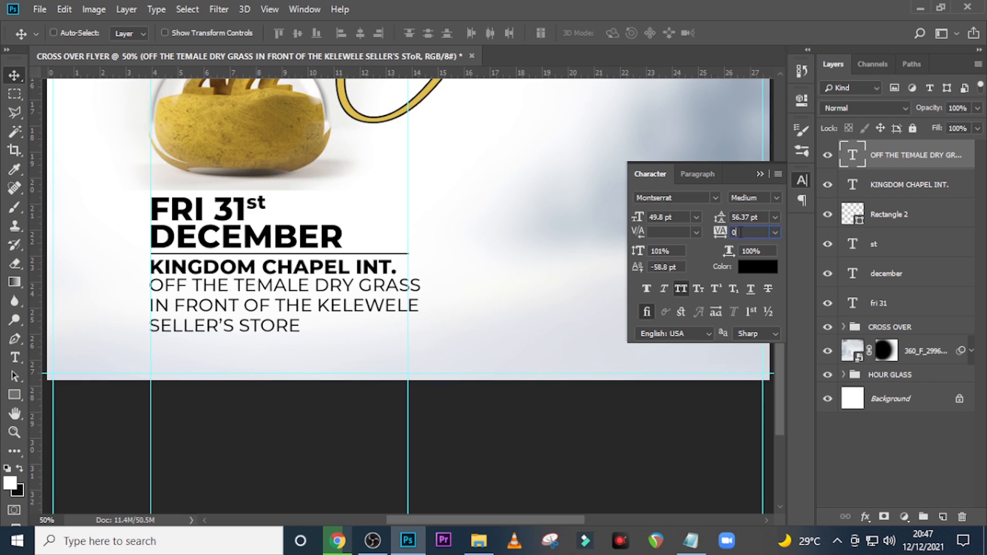
{"action": "left_click", "coordinate": [712, 228]}
{"action": "left_click", "coordinate": [760, 174]}
Step: Duplicate the black divider line and move the copy straight down so it sits just beneath SELLER'S STORE
{"action": "left_click", "coordinate": [881, 216]}
{"action": "key", "text": "ctrl"}
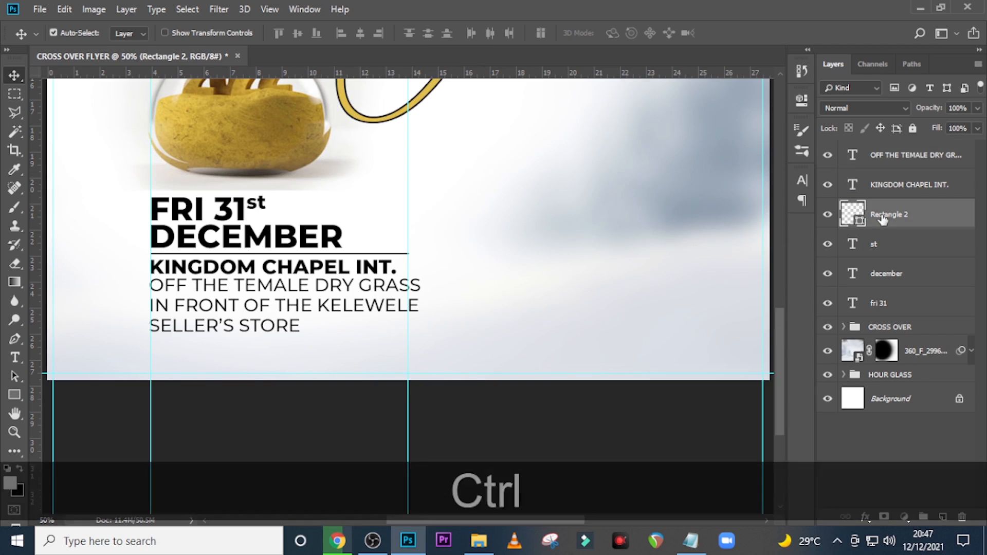
{"action": "key", "text": "ctrl+j"}
{"action": "key", "text": "v"}
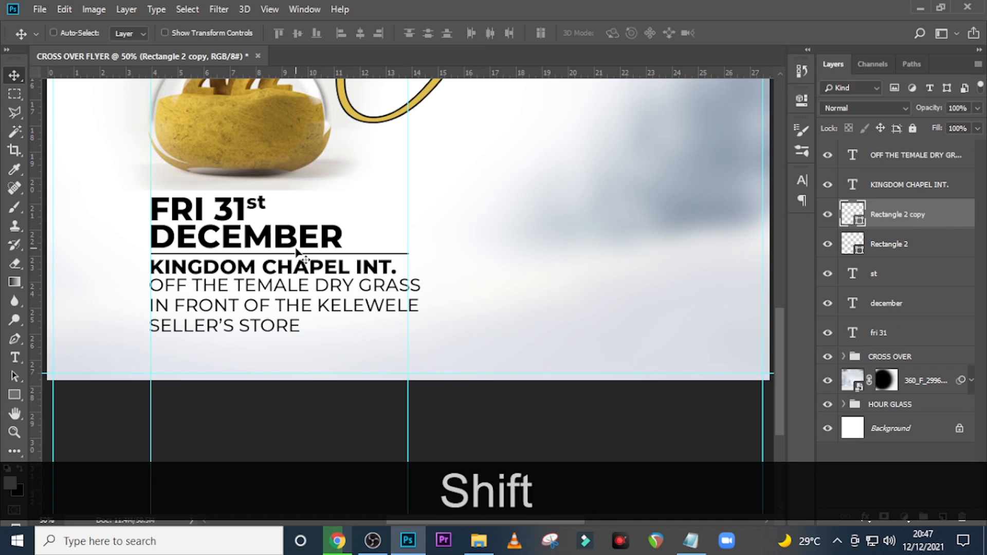
{"action": "left_click_drag", "start_coordinate": [296, 249], "coordinate": [286, 331]}
{"action": "key", "text": "Up"}
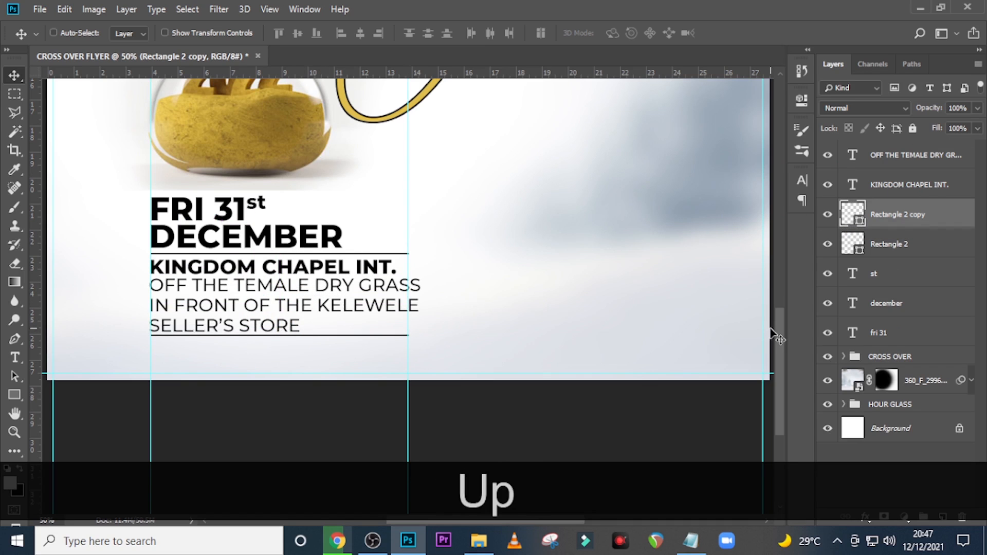
{"action": "key", "text": "Down"}
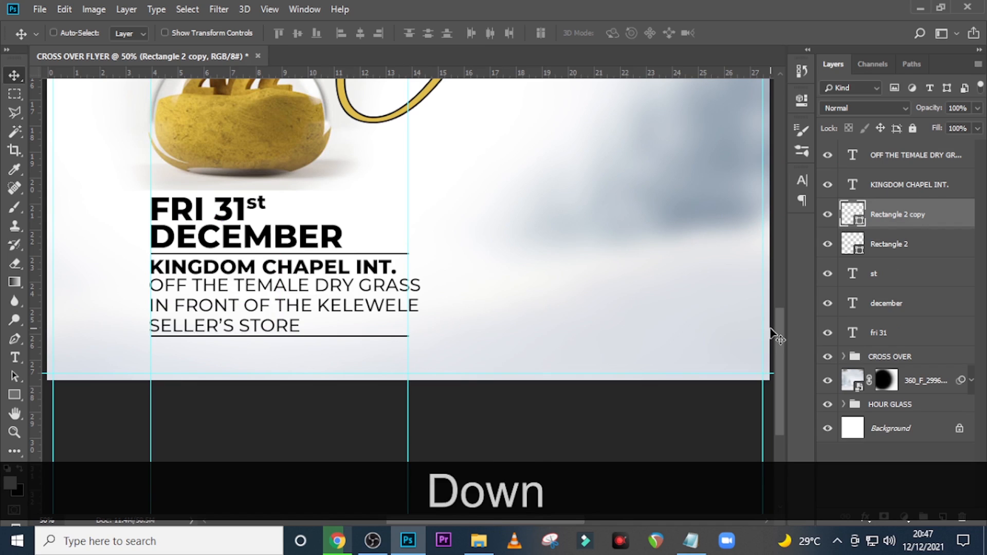
Step: Duplicate the KINGDOM CHAPEL INT. text and move the copy straight down below the lower black line
{"action": "left_click", "coordinate": [876, 185]}
{"action": "left_click", "coordinate": [885, 158]}
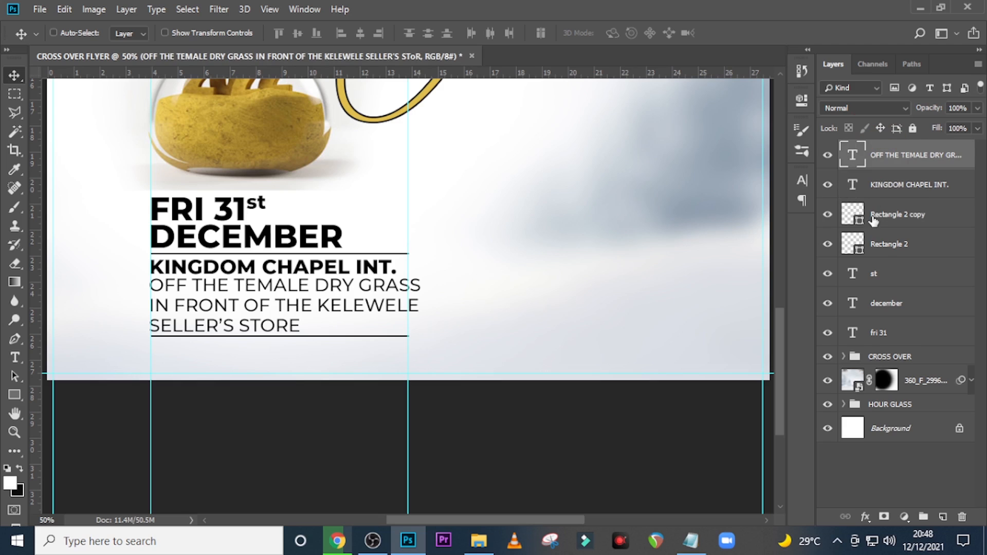
{"action": "left_click", "coordinate": [882, 186]}
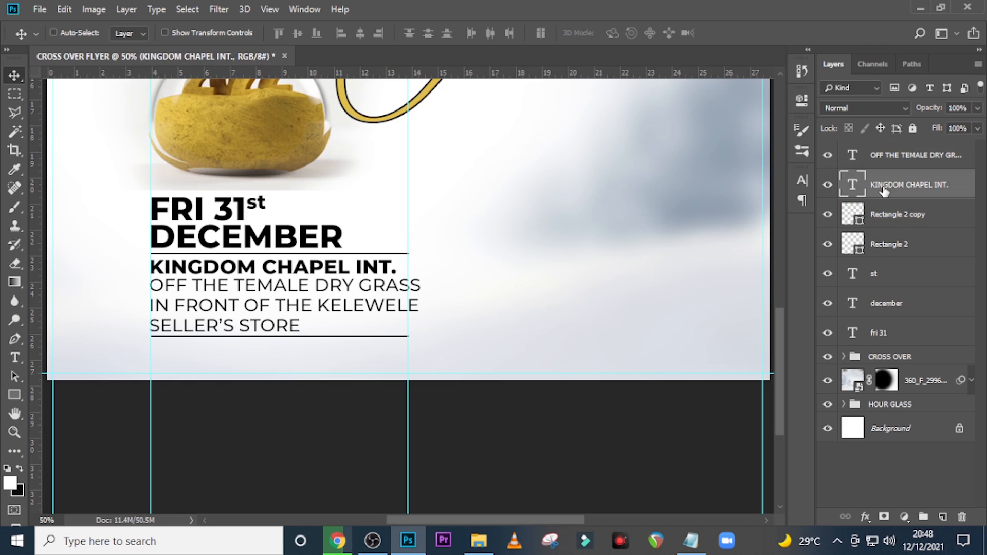
{"action": "key", "text": "ctrl+j"}
{"action": "key", "text": "v"}
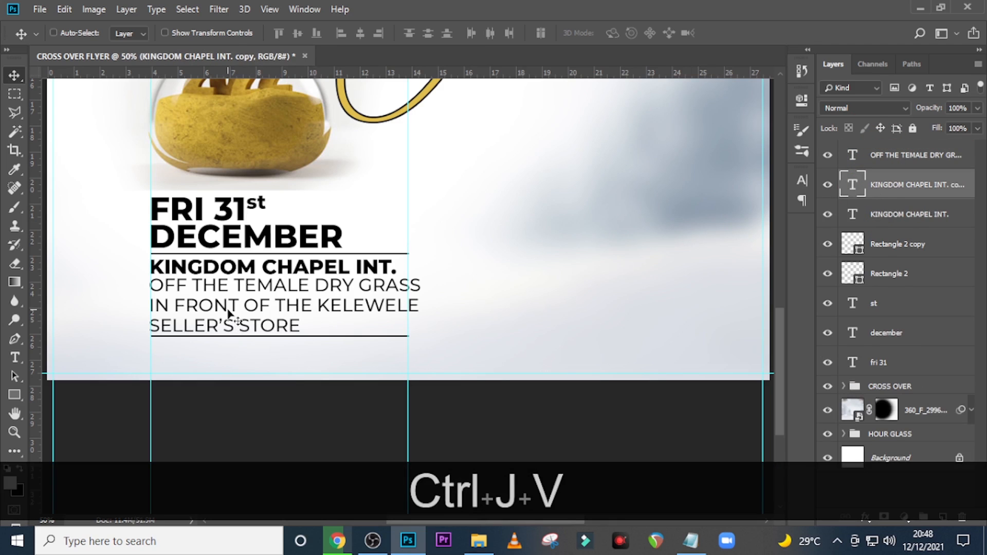
{"action": "left_click_drag", "start_coordinate": [226, 319], "coordinate": [223, 393]}
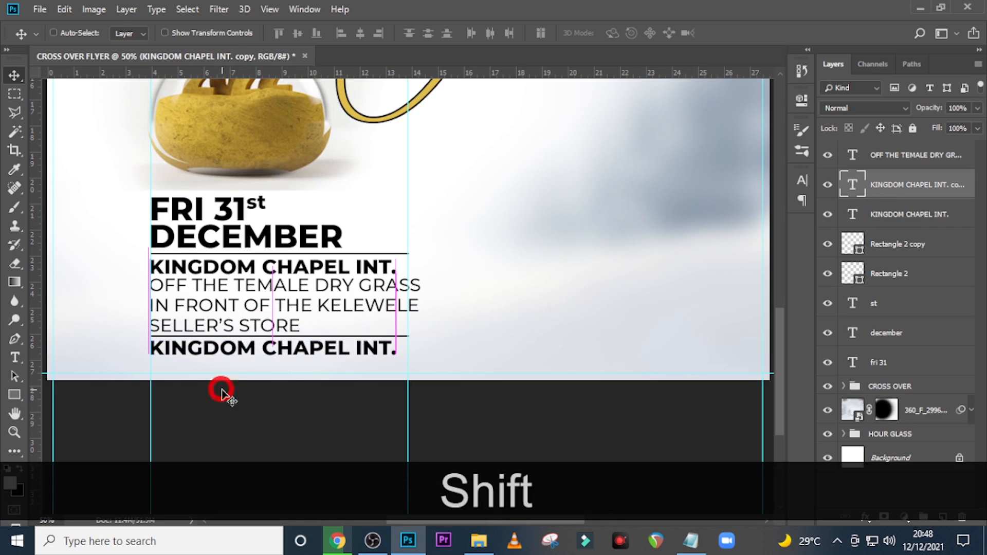
Step: Copy 8:00PM from the Notepad notes and replace the lower KINGDOM CHAPEL INT. wording with it in Photoshop
{"action": "left_click", "coordinate": [800, 177]}
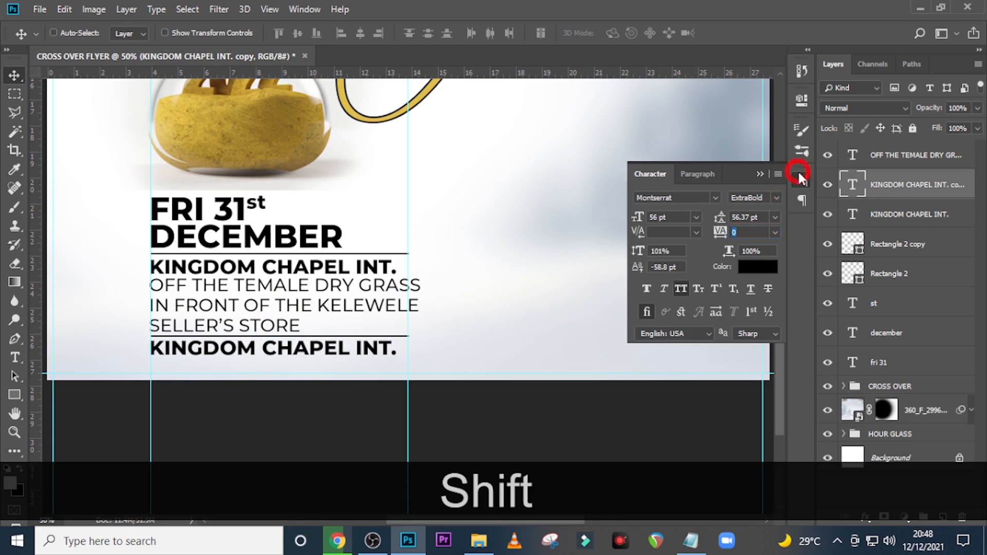
{"action": "left_click", "coordinate": [691, 541]}
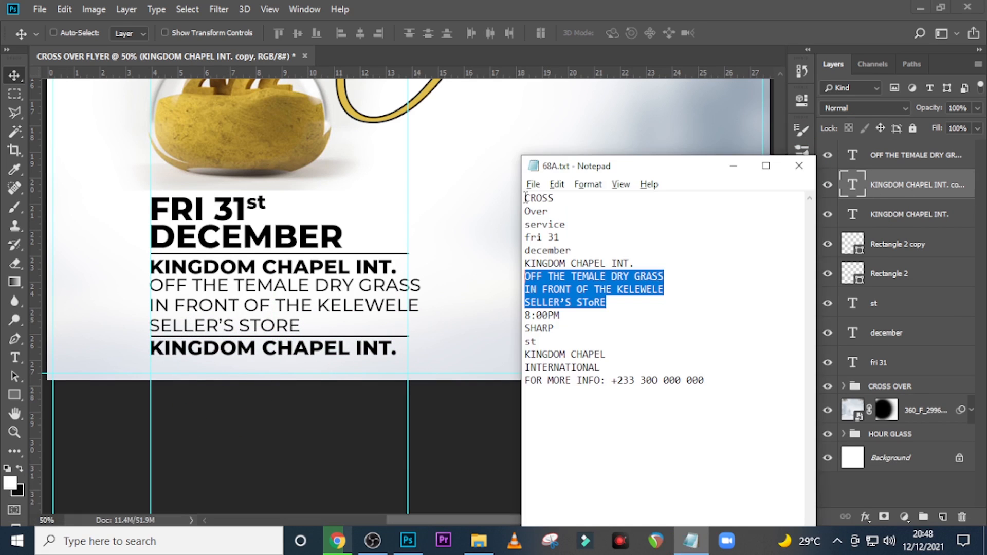
{"action": "left_click_drag", "start_coordinate": [568, 315], "coordinate": [489, 312]}
{"action": "key", "text": "ctrl+c"}
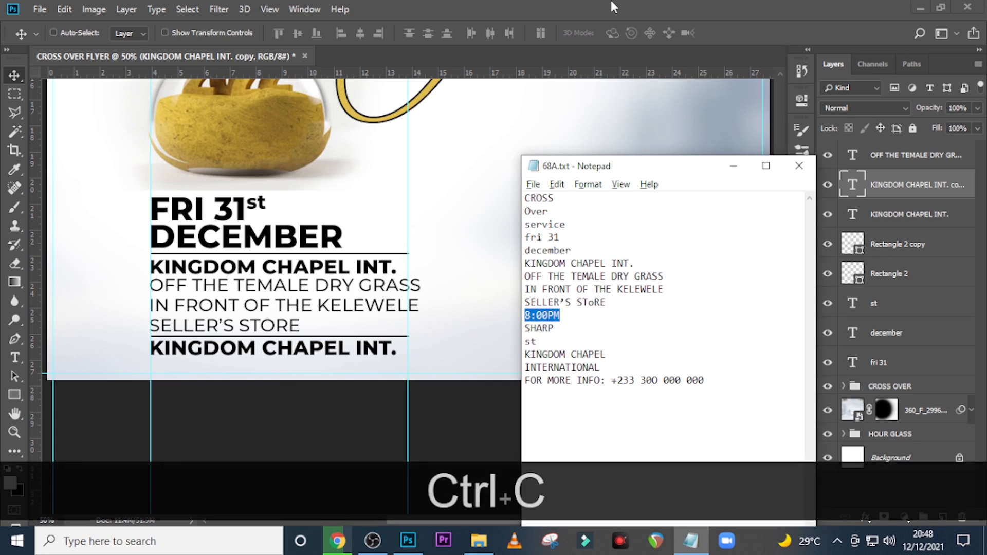
{"action": "left_click", "coordinate": [793, 156]}
{"action": "double_click", "coordinate": [850, 189]}
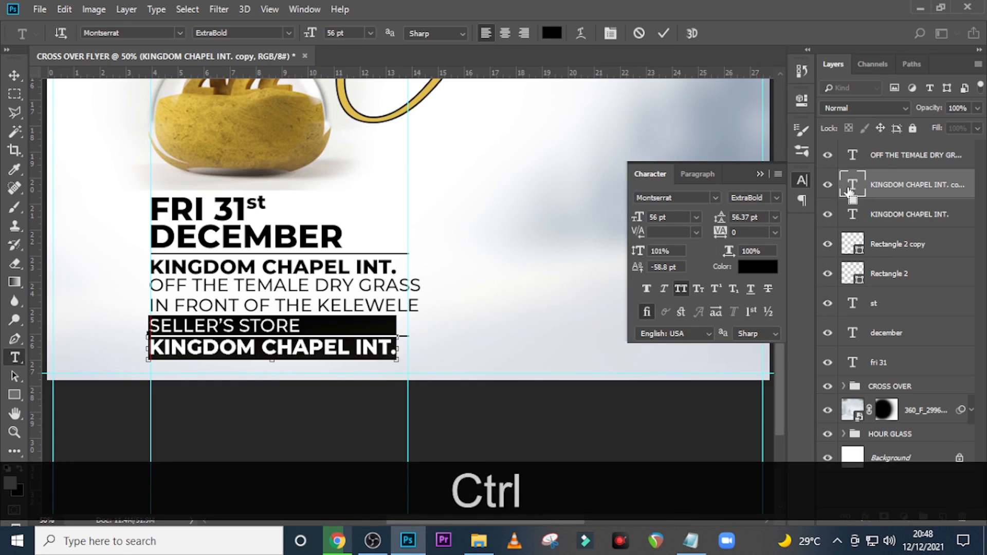
{"action": "key", "text": "ctrl+v"}
{"action": "left_click", "coordinate": [848, 189]}
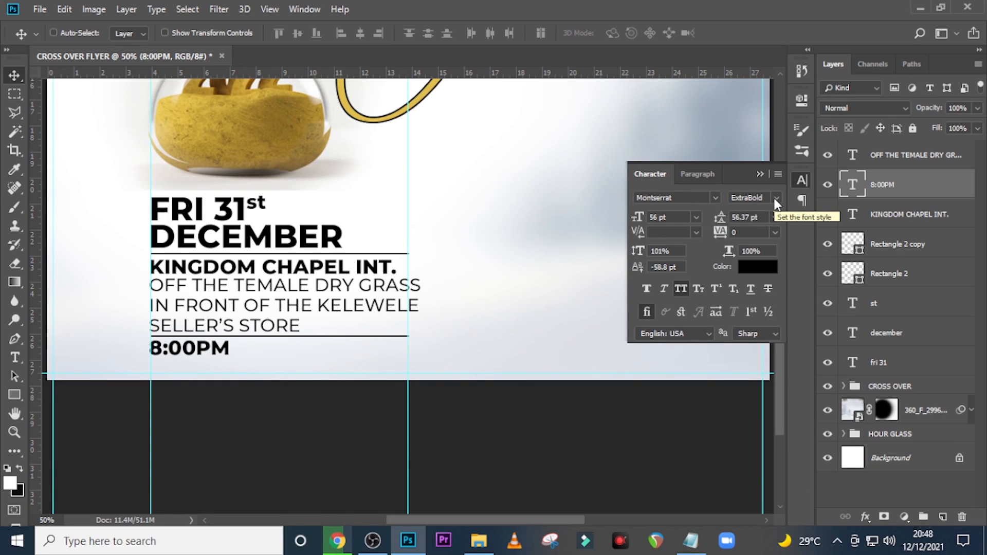
Step: Enlarge the 8:00PM text to 89 pt and colour it gold (#e0c04c) sampled from the gold curved outline above
{"action": "left_click", "coordinate": [628, 213]}
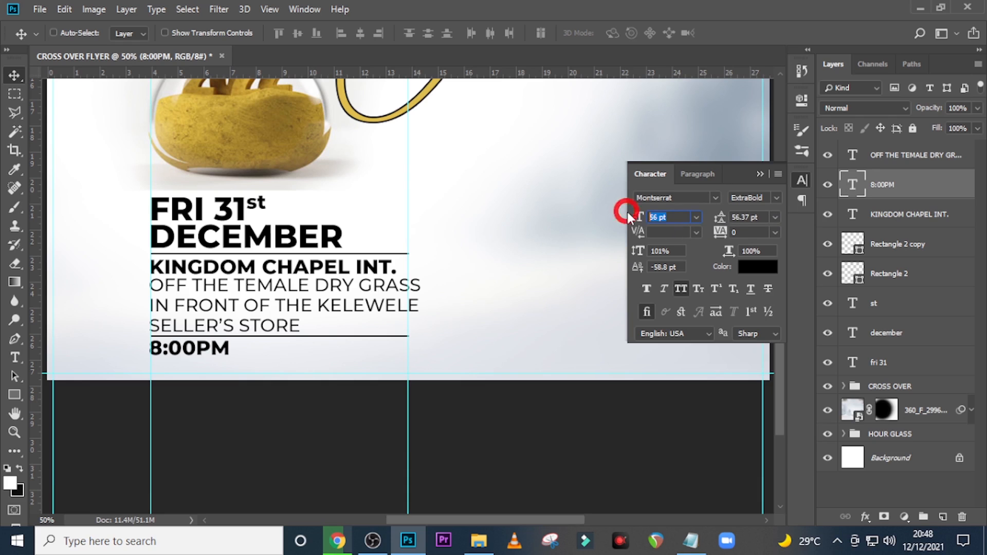
{"action": "type", "text": "89"}
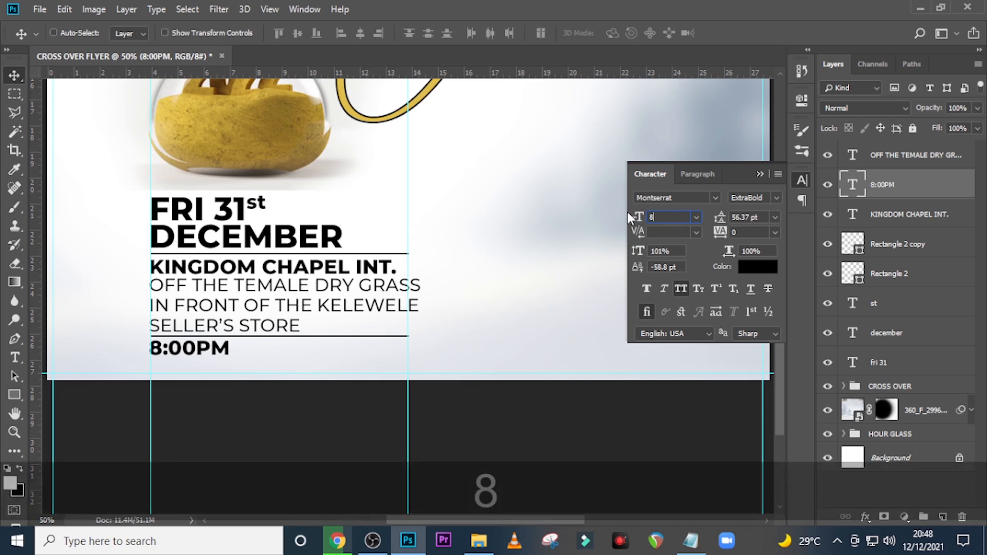
{"action": "key", "text": "Return"}
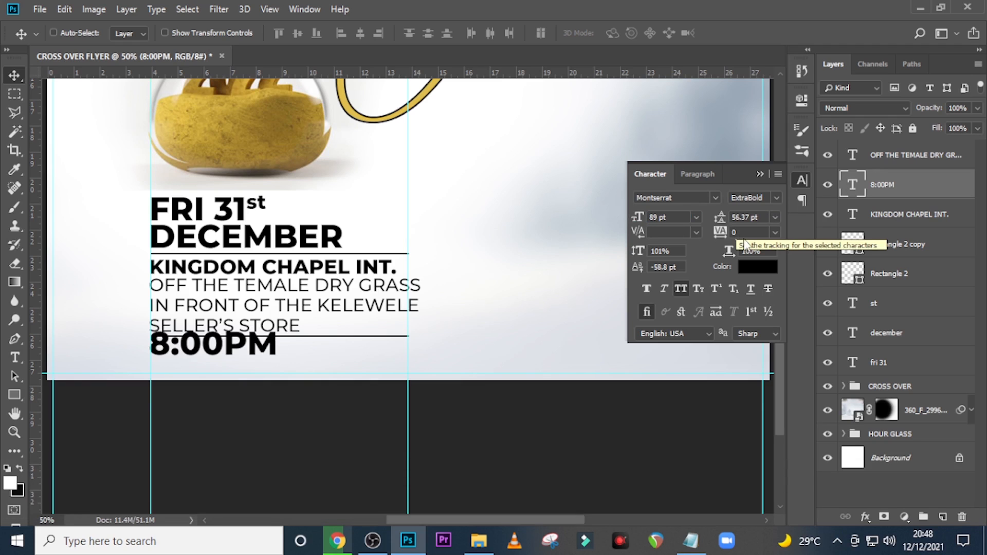
{"action": "left_click", "coordinate": [748, 266]}
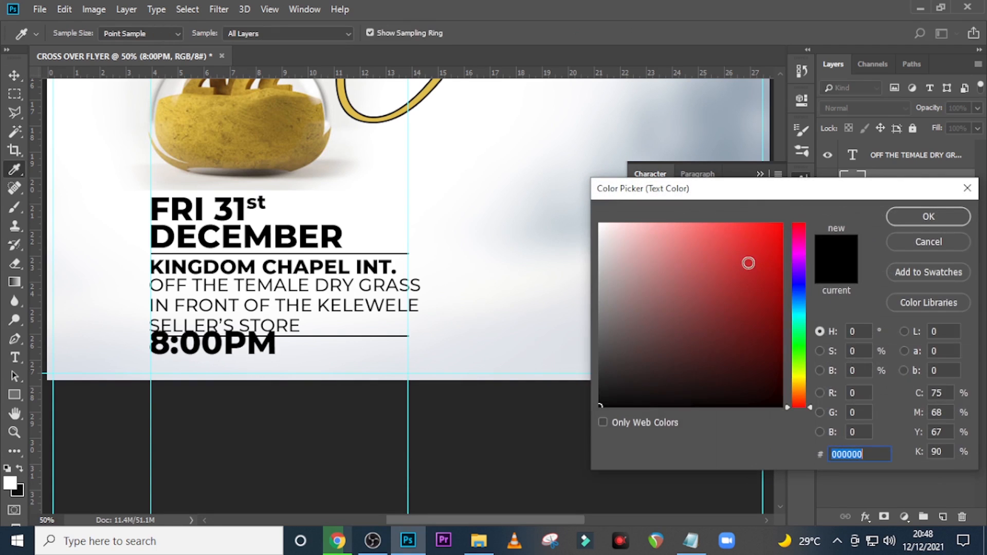
{"action": "left_click", "coordinate": [424, 92]}
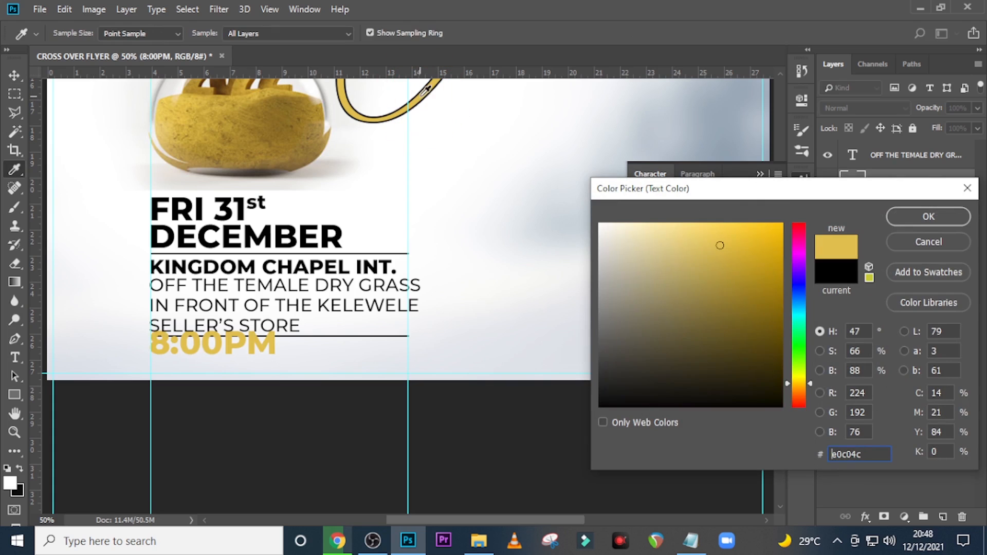
{"action": "left_click", "coordinate": [925, 217]}
{"action": "left_click", "coordinate": [760, 174]}
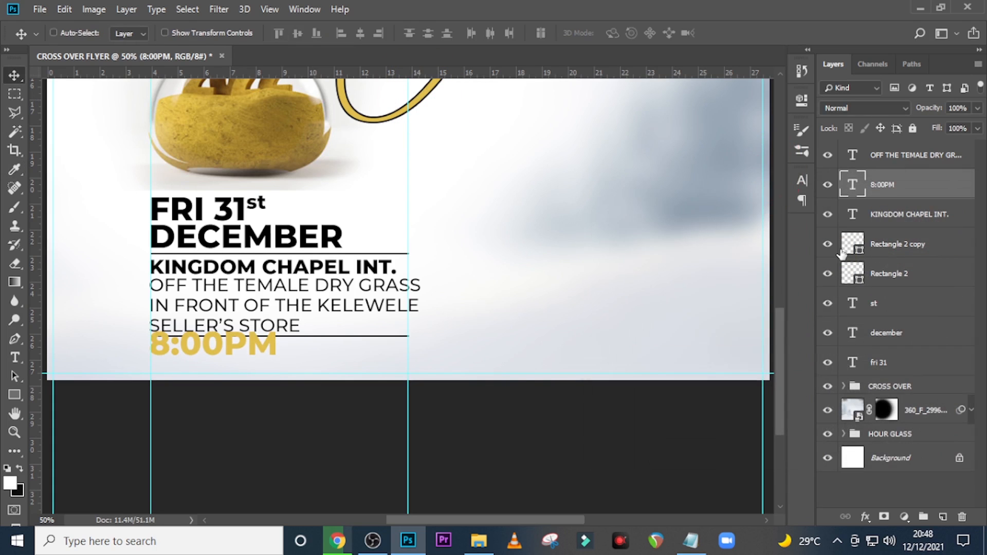
Step: Nudge the 8:00PM text down until it clears the lower black line and stays above the bottom margin guide
{"action": "key", "text": "v"}
{"action": "key", "text": "shift+Down"}
{"action": "key", "text": "shift+Down"}
{"action": "key", "text": "shift+Down"}
{"action": "key", "text": "shift+Down"}
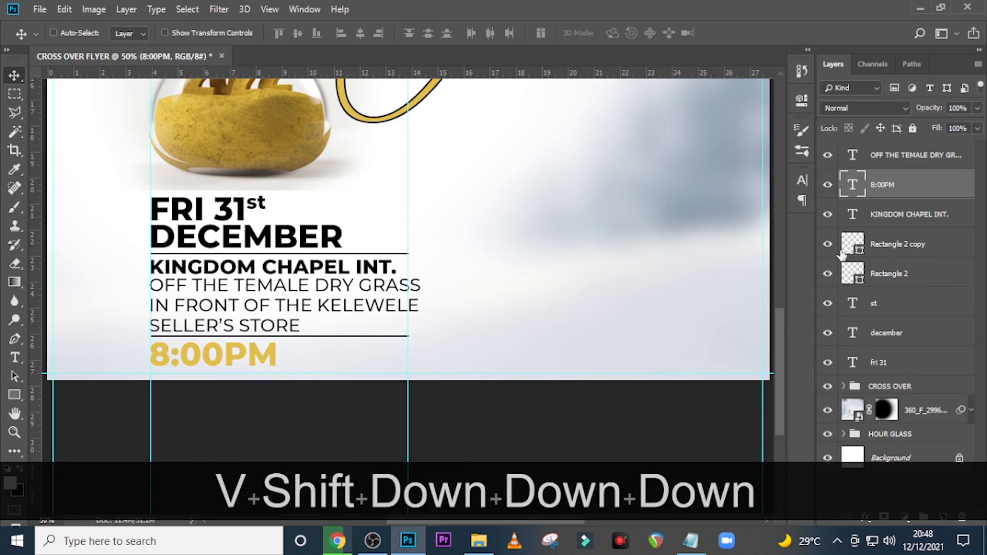
{"action": "key", "text": "shift+Up"}
Step: Draw a rectangle of about 361 × 81 px over the 8:00PM text, starting at the vertical guide on its left
{"action": "key", "text": "ctrl"}
{"action": "key", "text": "ctrl+equal"}
{"action": "key", "text": "ctrl+equal"}
{"action": "key", "text": "ctrl+equal"}
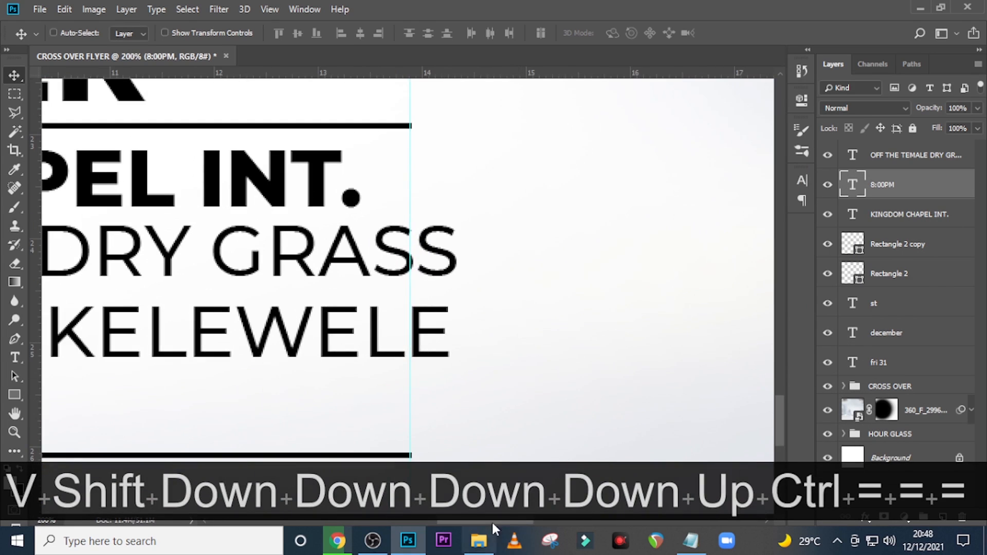
{"action": "left_click_drag", "start_coordinate": [491, 521], "coordinate": [388, 520]}
{"action": "scroll", "coordinate": [446, 371], "scroll_direction": "down", "scroll_amount": 2}
{"action": "scroll", "coordinate": [446, 370], "scroll_direction": "down", "scroll_amount": 4}
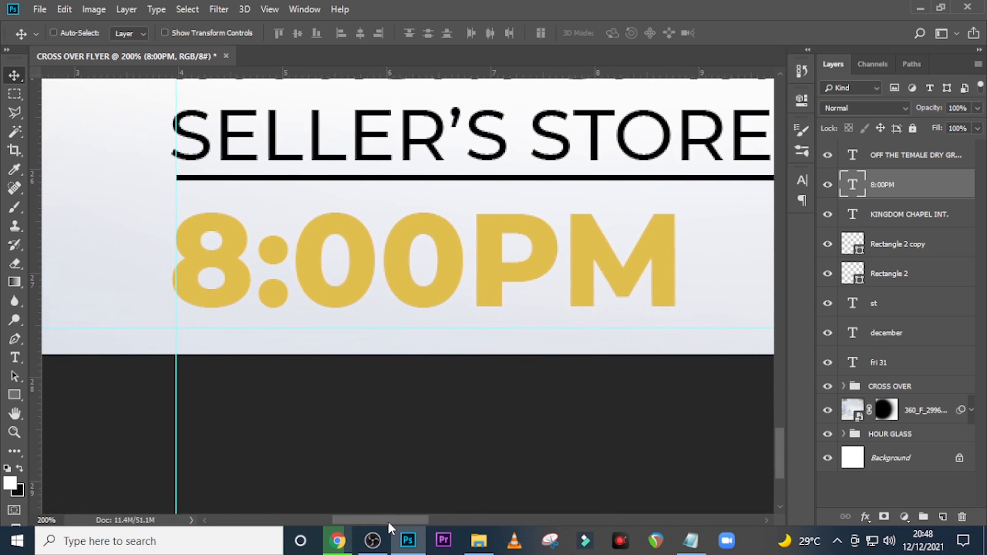
{"action": "left_click", "coordinate": [14, 396]}
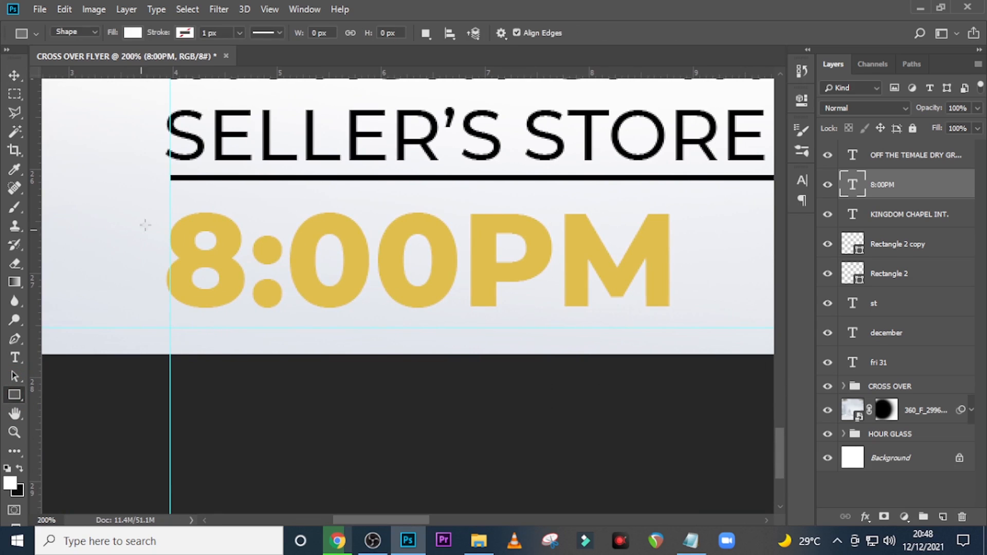
{"action": "left_click_drag", "start_coordinate": [170, 201], "coordinate": [692, 318]}
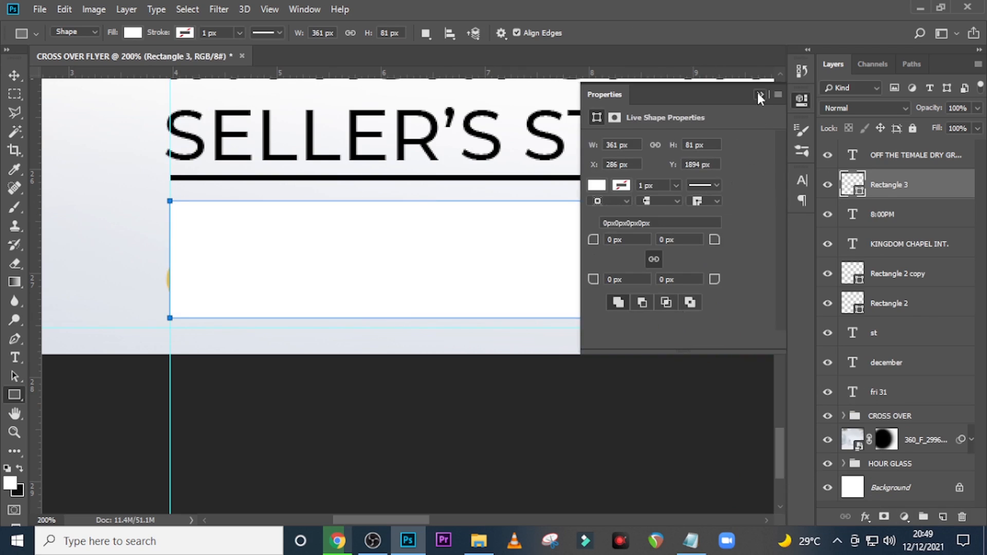
{"action": "left_click", "coordinate": [760, 93]}
Step: Fill the new rectangle with black (000000) and place its layer directly beneath the 8:00PM text layer
{"action": "double_click", "coordinate": [853, 185]}
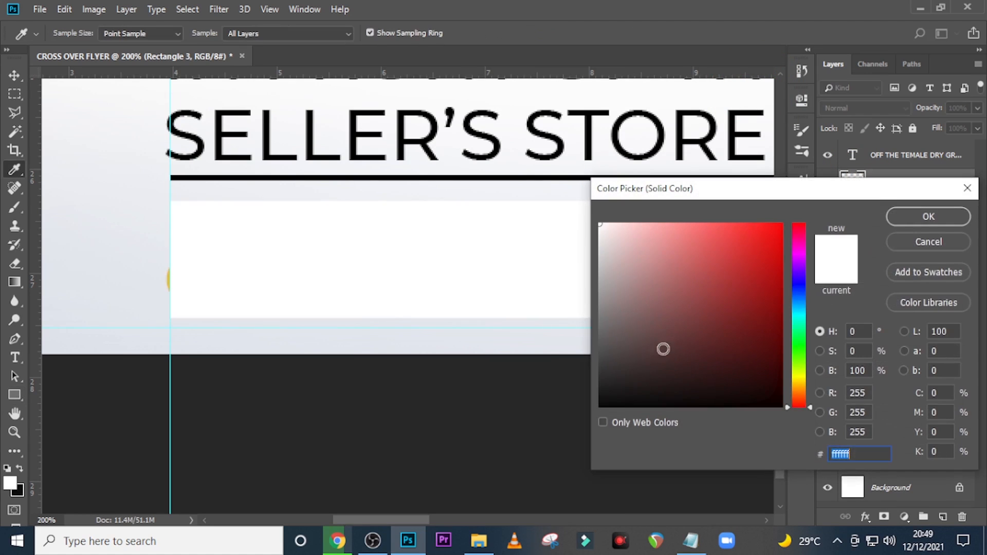
{"action": "left_click", "coordinate": [557, 431]}
{"action": "type", "text": "000000"}
{"action": "left_click", "coordinate": [905, 216]}
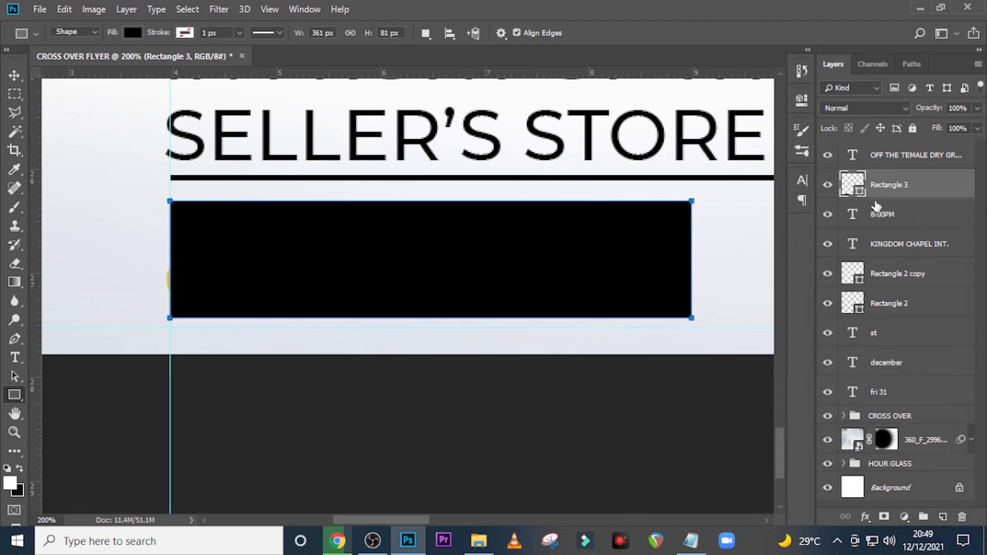
{"action": "left_click_drag", "start_coordinate": [888, 191], "coordinate": [884, 223]}
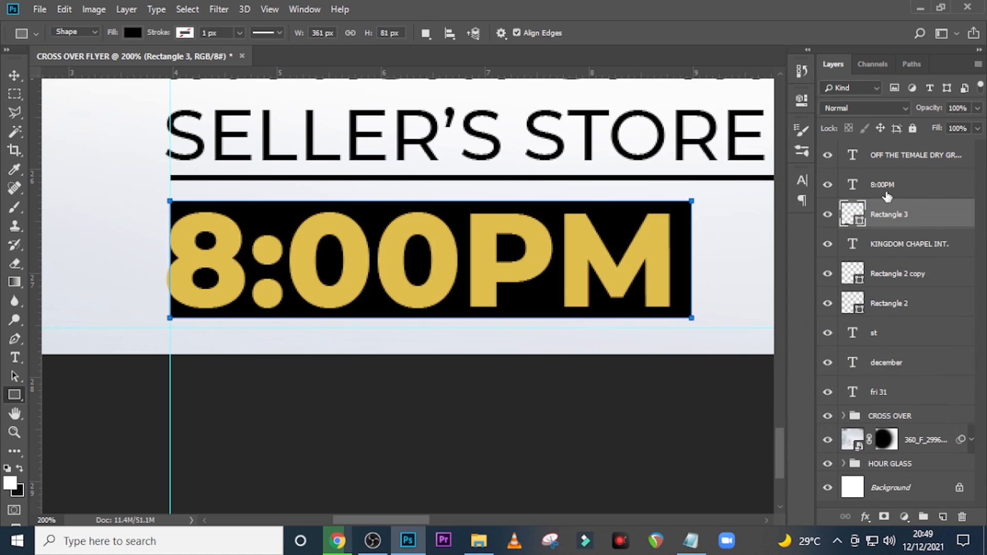
Step: Nudge the 8:00PM text right until it sits fully inside the black rectangle, and hide the guides
{"action": "left_click", "coordinate": [883, 185]}
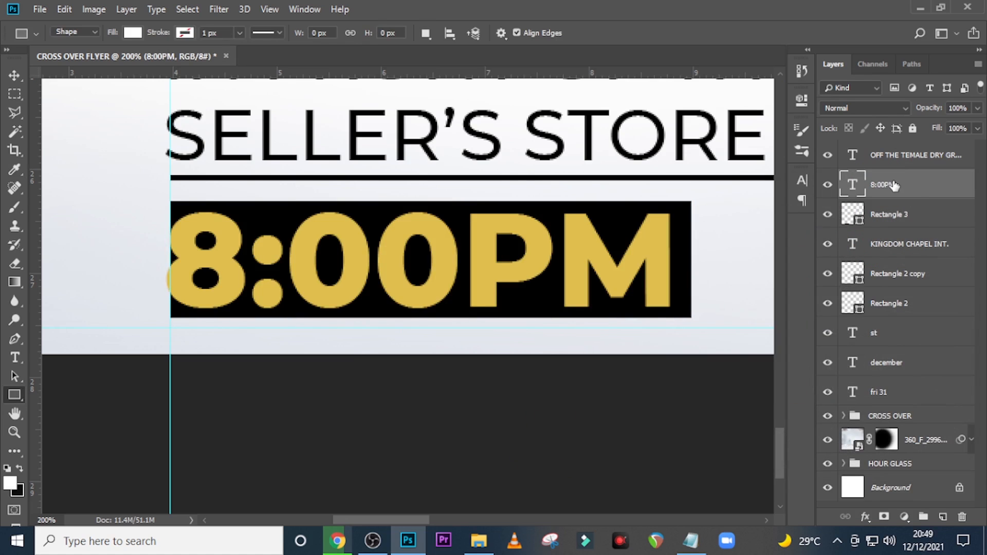
{"action": "key", "text": "b"}
{"action": "key", "text": "v"}
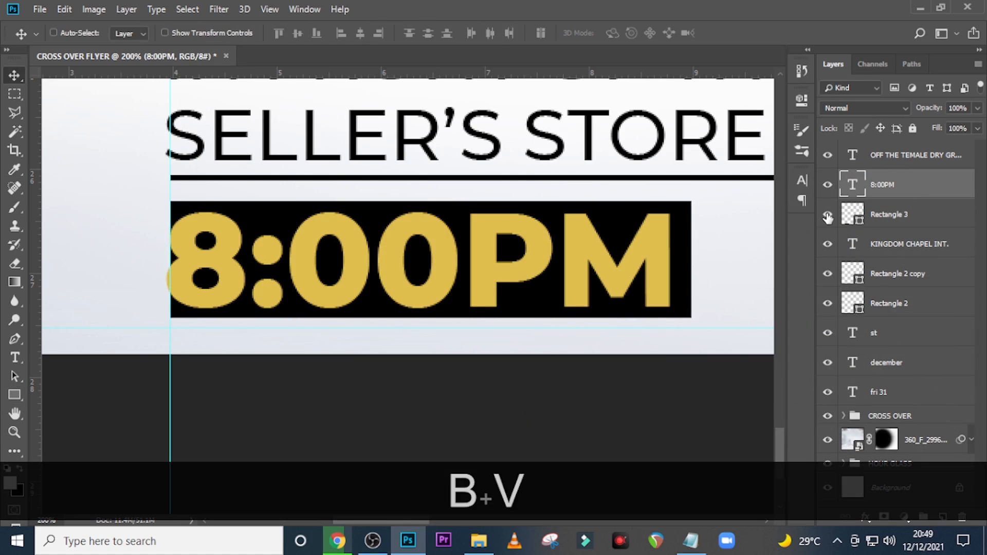
{"action": "key", "text": "Right"}
{"action": "key", "text": "Right"}
{"action": "key", "text": "Right"}
{"action": "key", "text": "Right"}
{"action": "key", "text": "Right"}
{"action": "key", "text": "Right"}
{"action": "key", "text": "Right"}
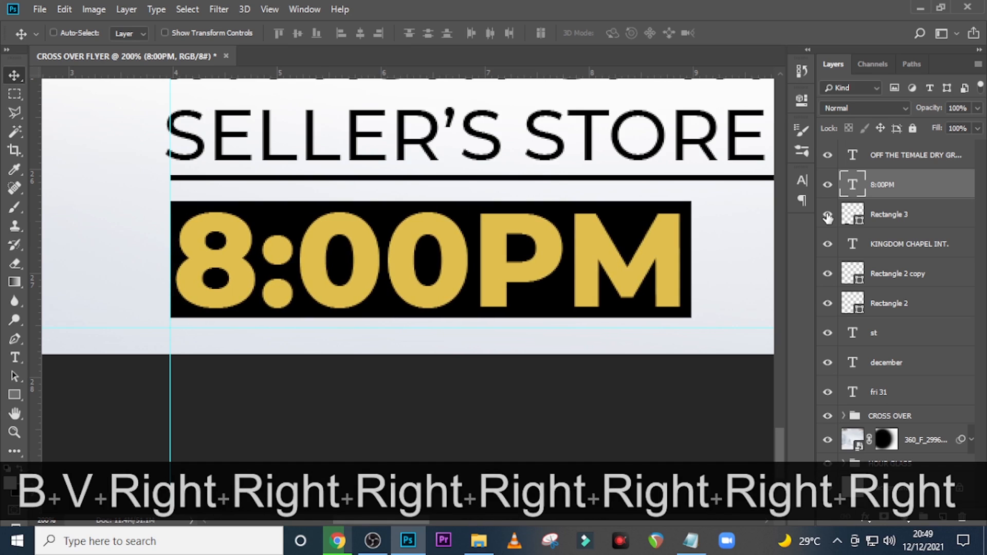
{"action": "key", "text": "ctrl+h"}
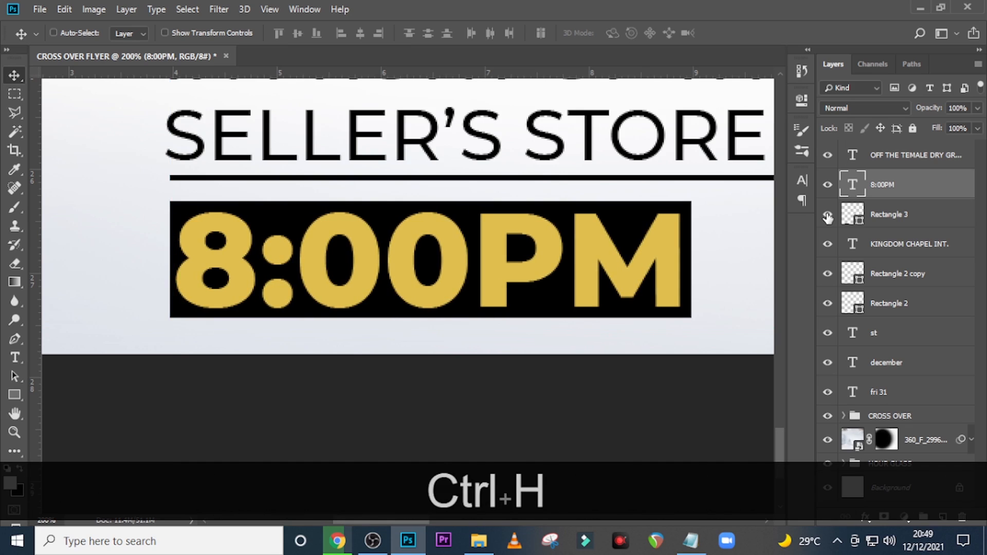
Step: Nudge the 8:00PM text slightly right and up to centre it within the black rectangle
{"action": "key", "text": "Right"}
{"action": "key", "text": "Right"}
{"action": "key", "text": "Up"}
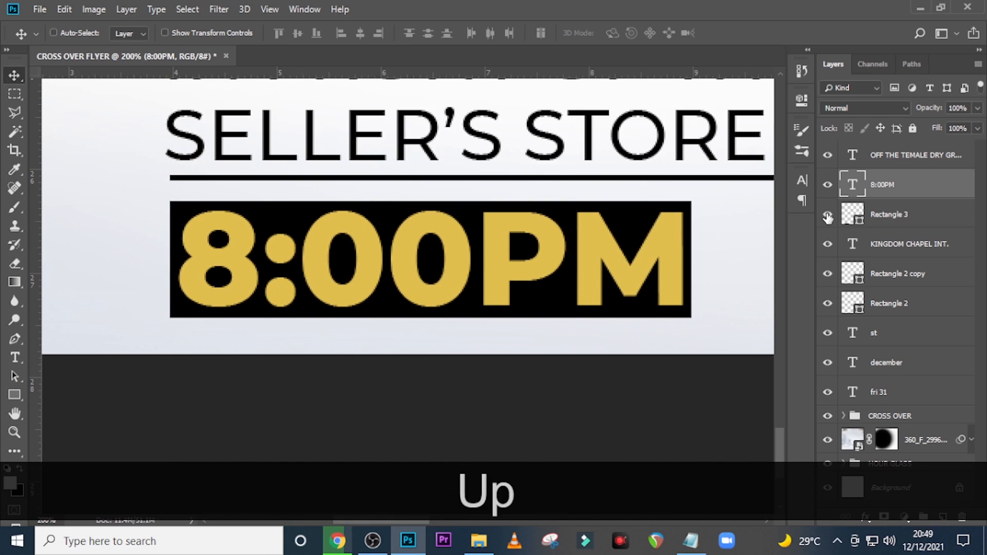
{"action": "key", "text": "Left"}
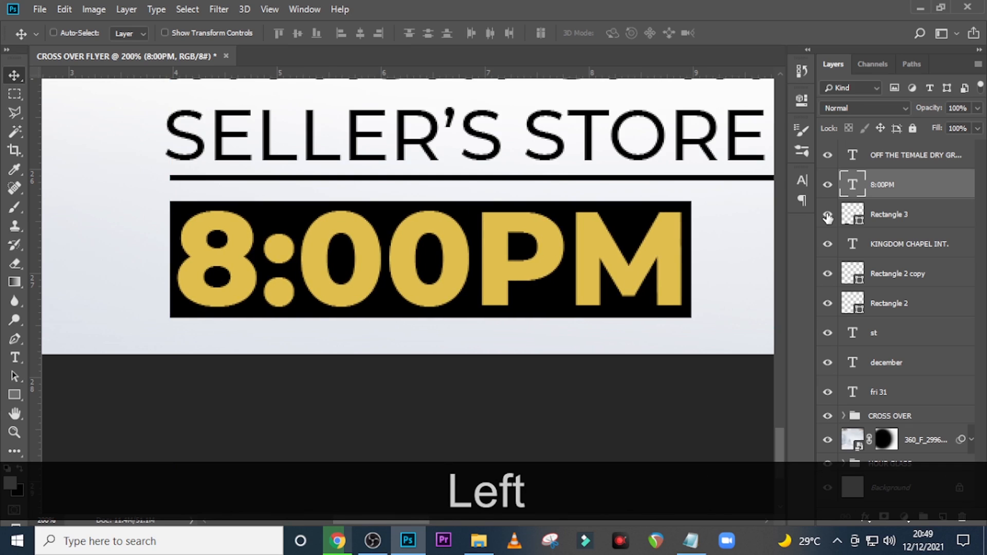
Step: Duplicate the 8:00PM text layer and move the copy horizontally to the right of the black rectangle
{"action": "key", "text": "ctrl+0"}
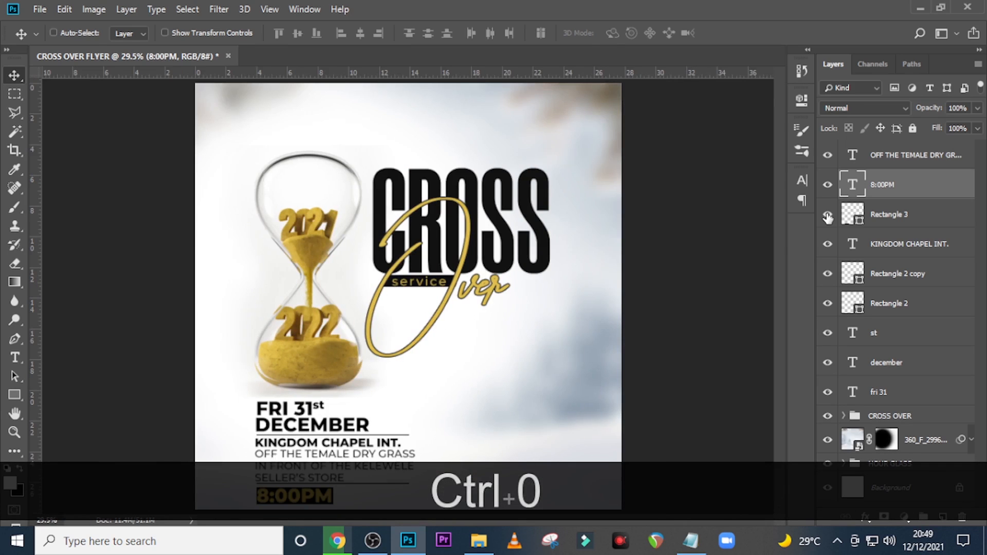
{"action": "key", "text": "ctrl"}
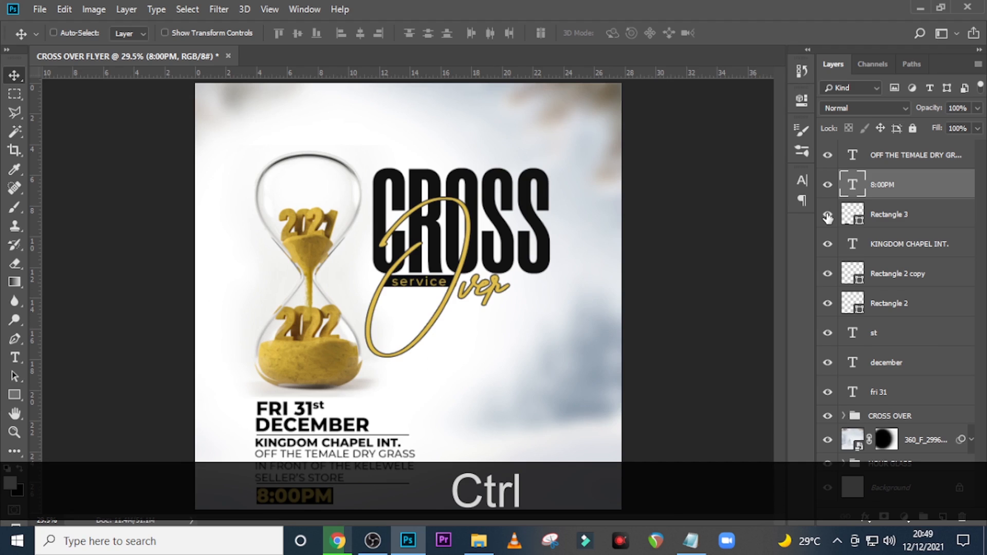
{"action": "key", "text": "ctrl+equal"}
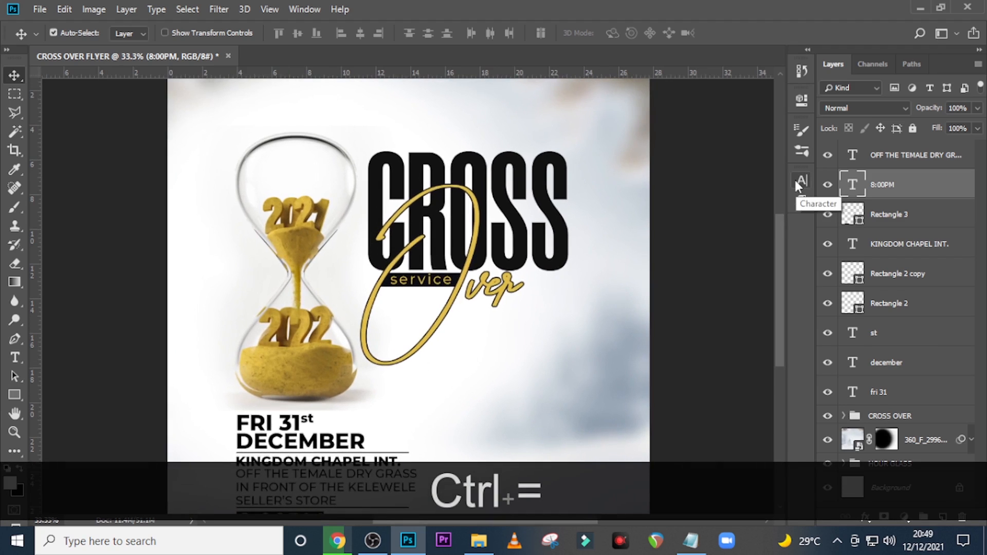
{"action": "scroll", "coordinate": [684, 156], "scroll_direction": "down", "scroll_amount": 4}
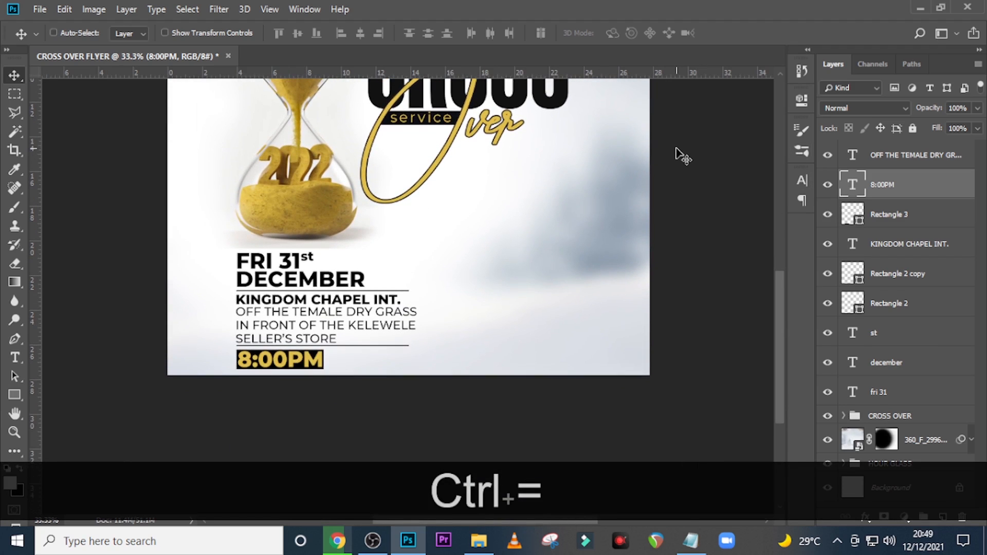
{"action": "key", "text": "ctrl"}
{"action": "key", "text": "ctrl+j"}
{"action": "key", "text": "v"}
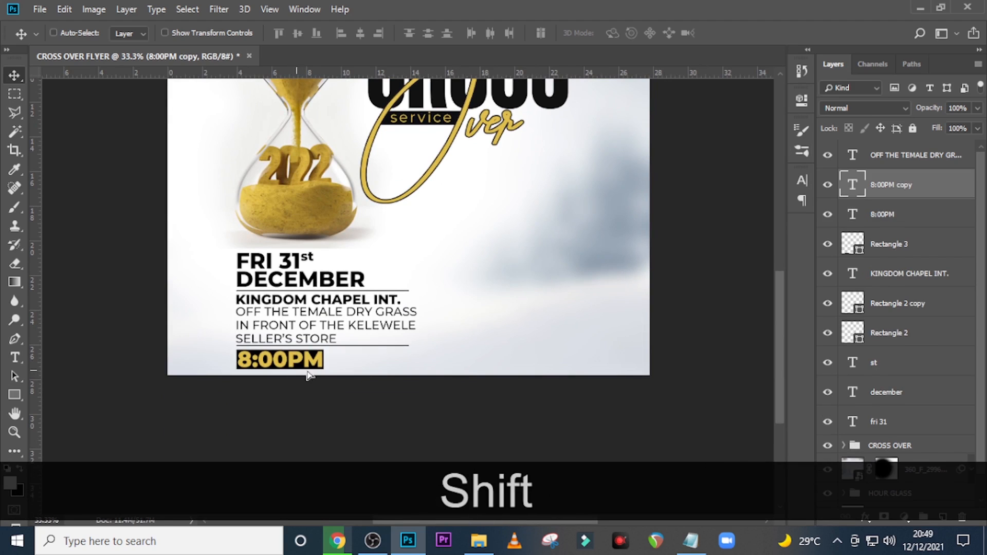
{"action": "left_click_drag", "start_coordinate": [308, 377], "coordinate": [386, 369]}
Step: Set the duplicated 8:00PM text's color to black (000000)
{"action": "left_click", "coordinate": [804, 180]}
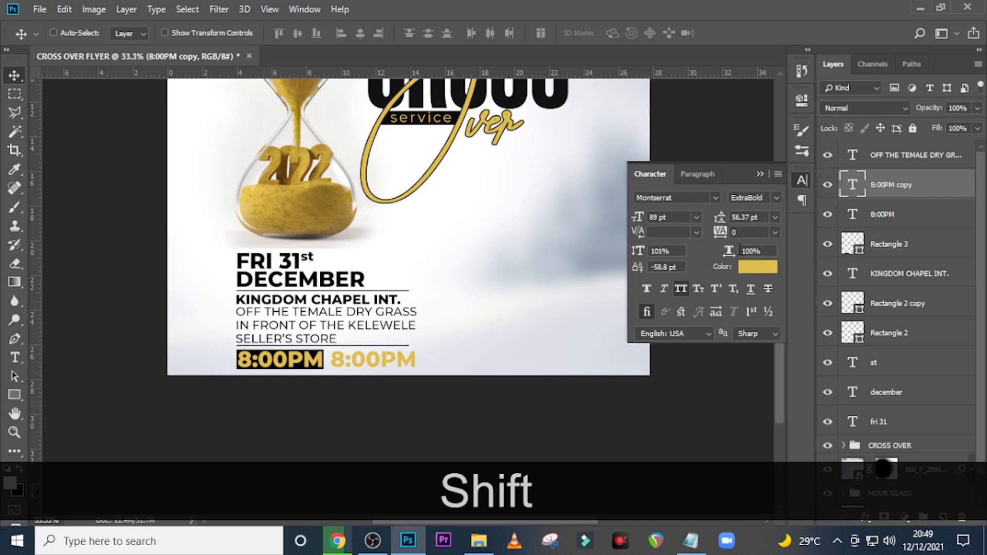
{"action": "left_click", "coordinate": [756, 267]}
{"action": "type", "text": "000000"}
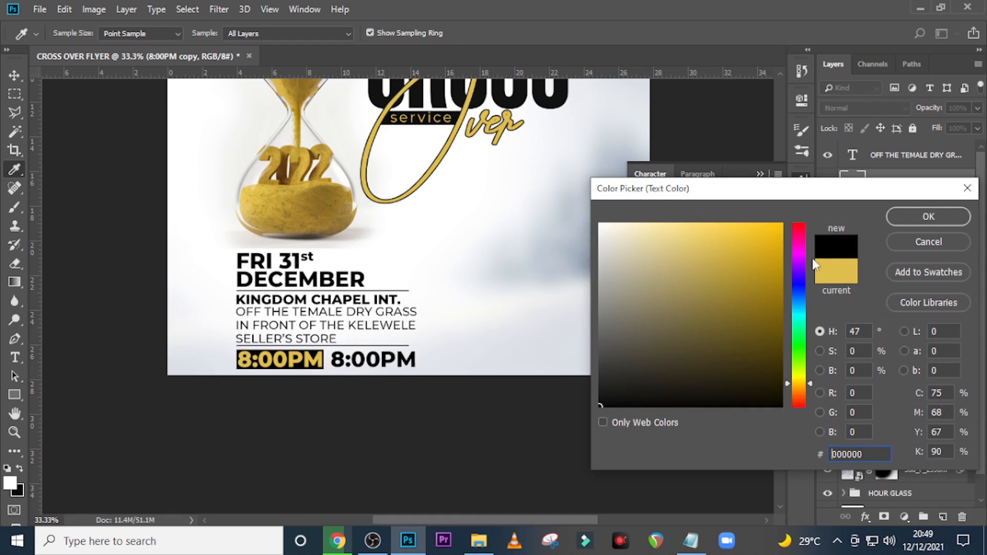
{"action": "left_click", "coordinate": [890, 217]}
Step: Copy SHARP from the 68A.txt file in Notepad and replace the duplicated 8:00PM text in Photoshop with it
{"action": "left_click", "coordinate": [690, 541]}
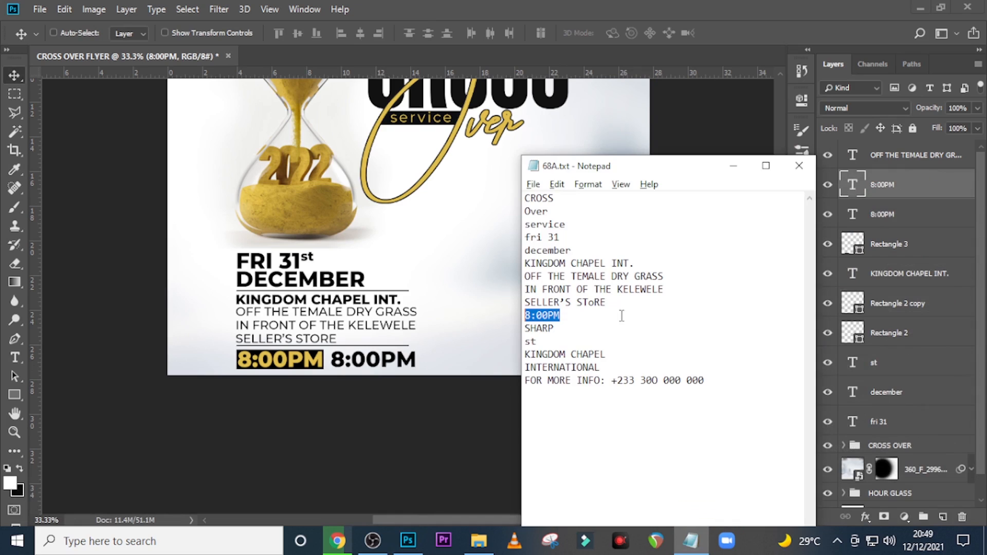
{"action": "left_click", "coordinate": [569, 328]}
{"action": "left_click_drag", "start_coordinate": [569, 328], "coordinate": [493, 329]}
{"action": "key", "text": "ctrl+c"}
{"action": "left_click", "coordinate": [603, 8]}
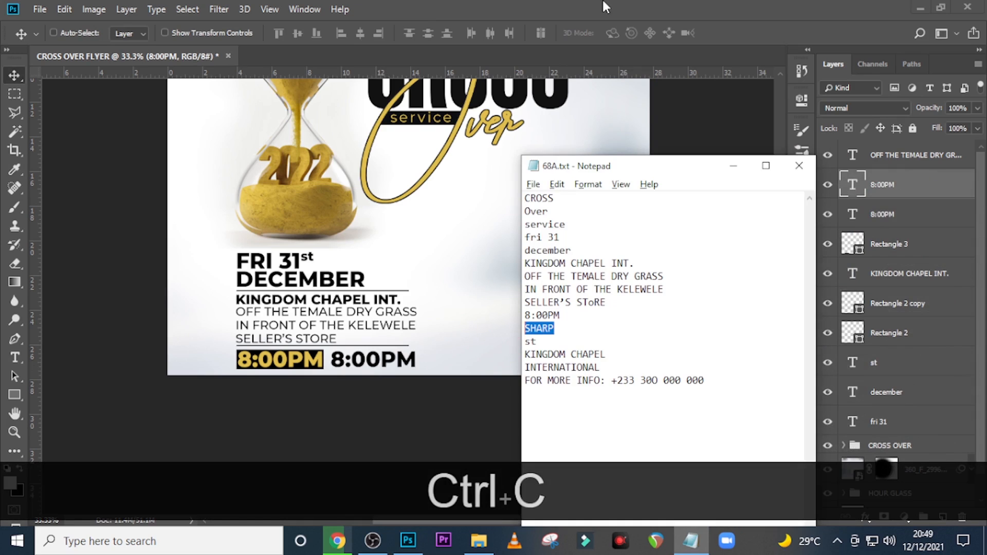
{"action": "double_click", "coordinate": [851, 186]}
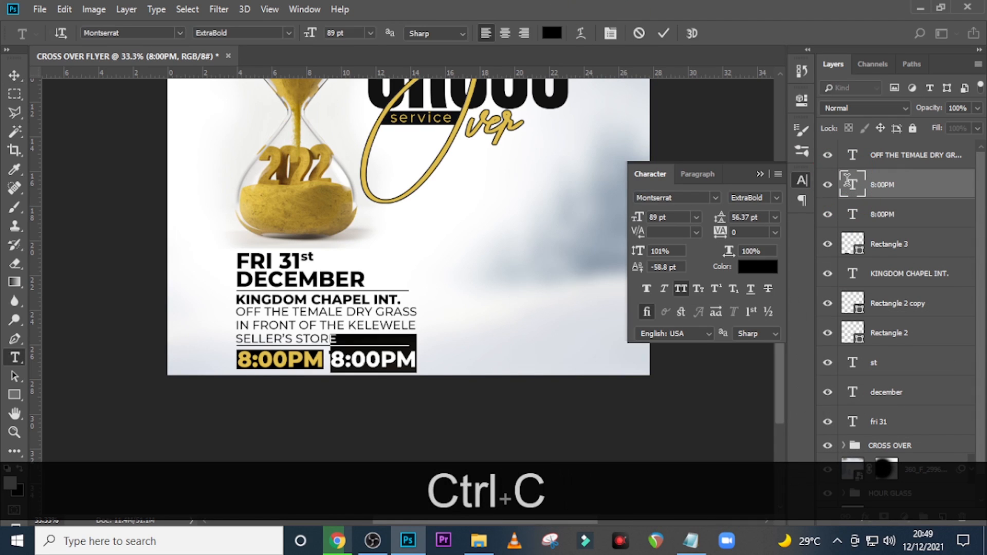
{"action": "key", "text": "ctrl+v"}
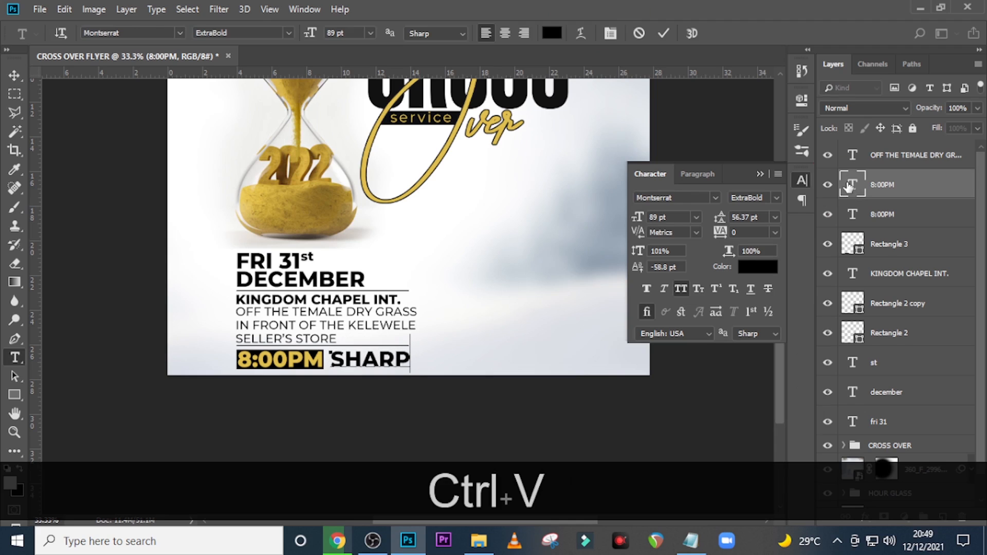
{"action": "left_click", "coordinate": [851, 186]}
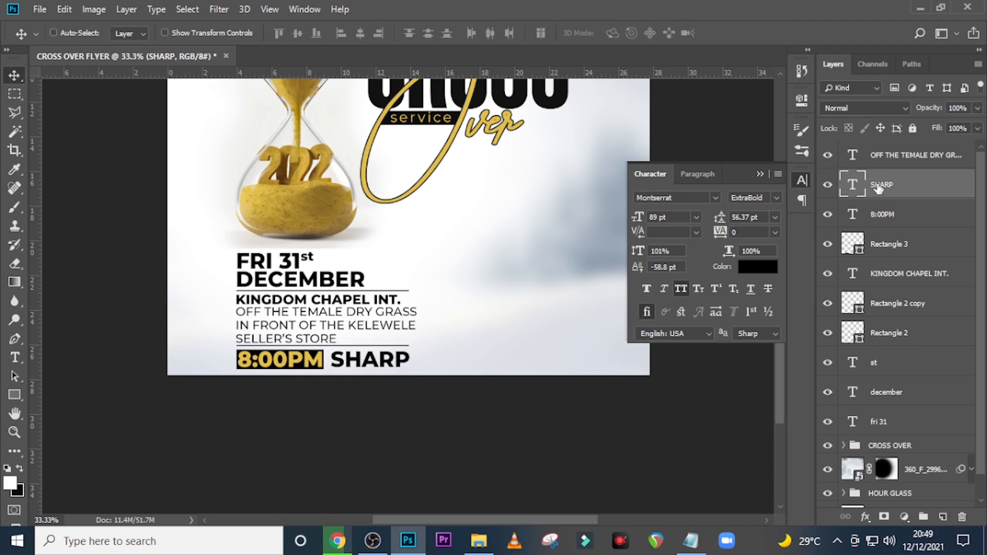
Step: Set the SHARP text to Montserrat Regular and nudge it left until it sits close beside the black rectangle
{"action": "left_click", "coordinate": [777, 201]}
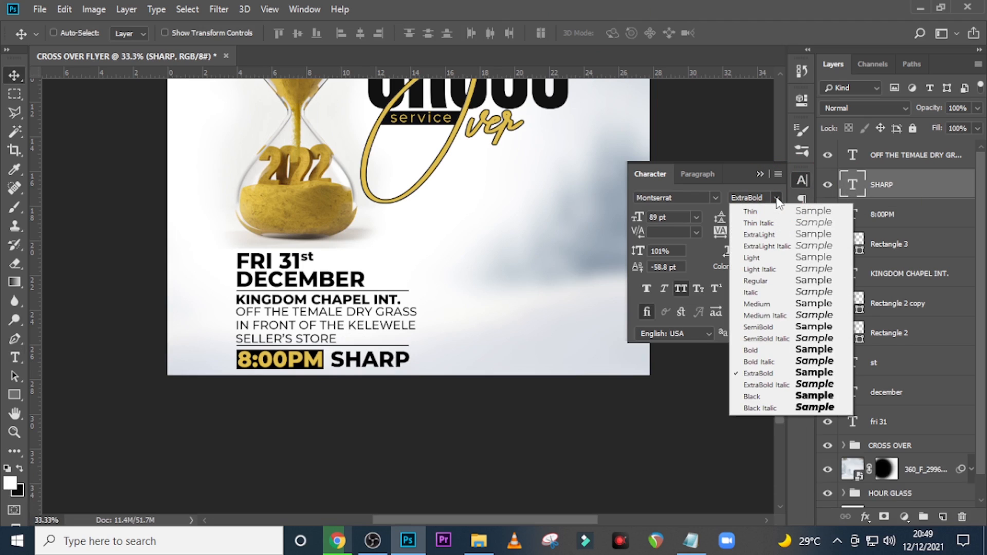
{"action": "left_click", "coordinate": [756, 281]}
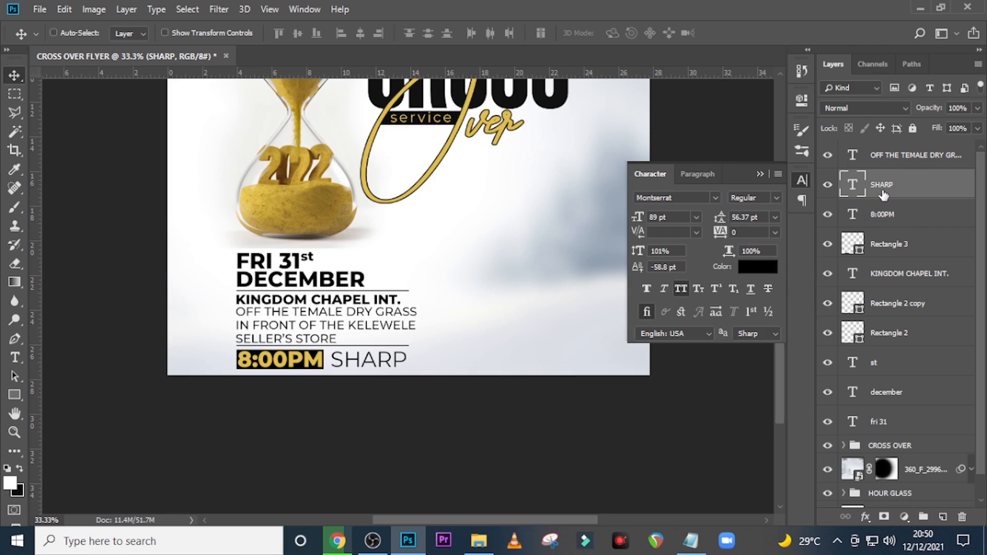
{"action": "key", "text": "v"}
{"action": "key", "text": "Left"}
{"action": "key", "text": "Left"}
{"action": "key", "text": "Left"}
{"action": "key", "text": "Left"}
{"action": "key", "text": "Left"}
{"action": "key", "text": "Left"}
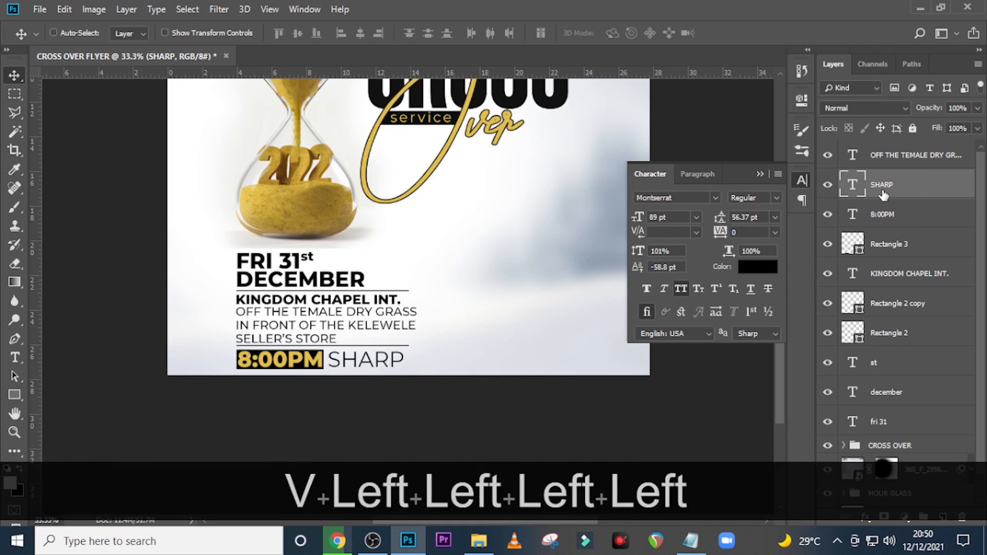
{"action": "key", "text": "Left"}
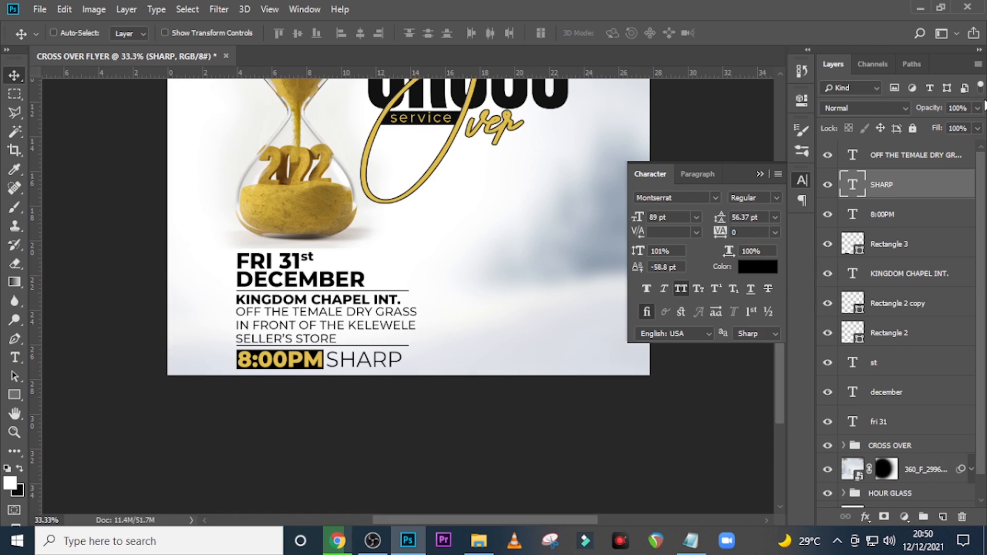
{"action": "left_click", "coordinate": [760, 174]}
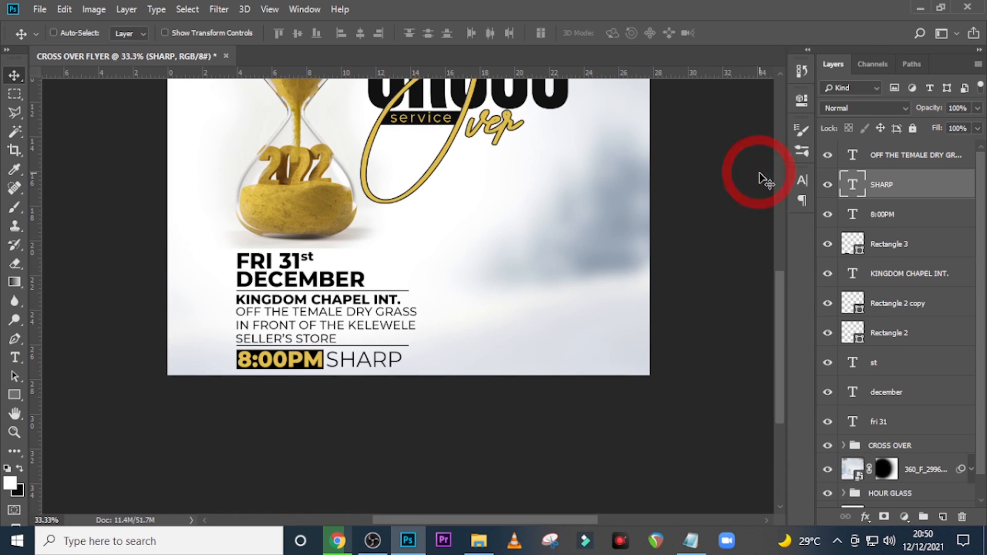
Step: Group all layers from the OFF THE TEMALE DRY GRASS text through fri 31 and name the group DETAILS
{"action": "left_click", "coordinate": [876, 161]}
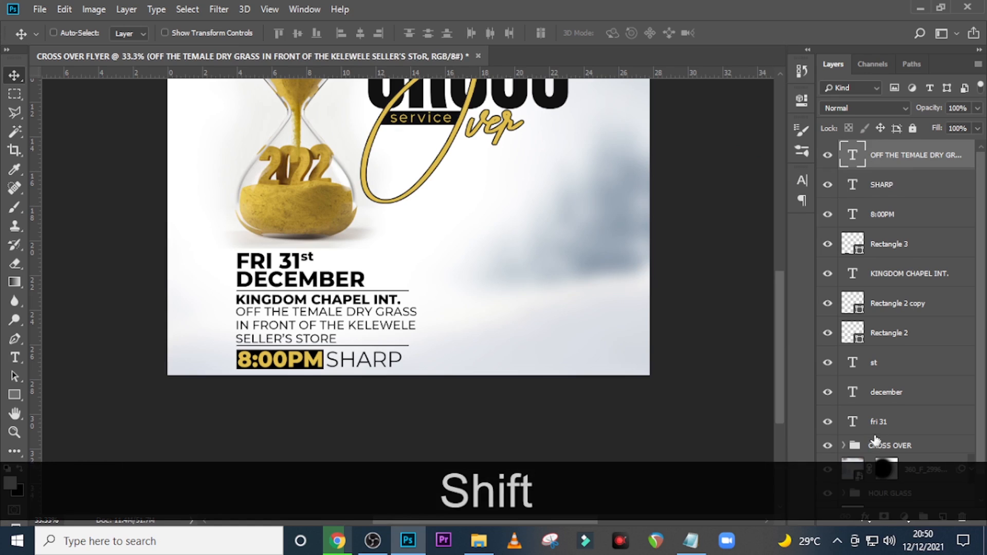
{"action": "left_click", "coordinate": [895, 422], "text": "shift"}
{"action": "key", "text": "ctrl+shift+g"}
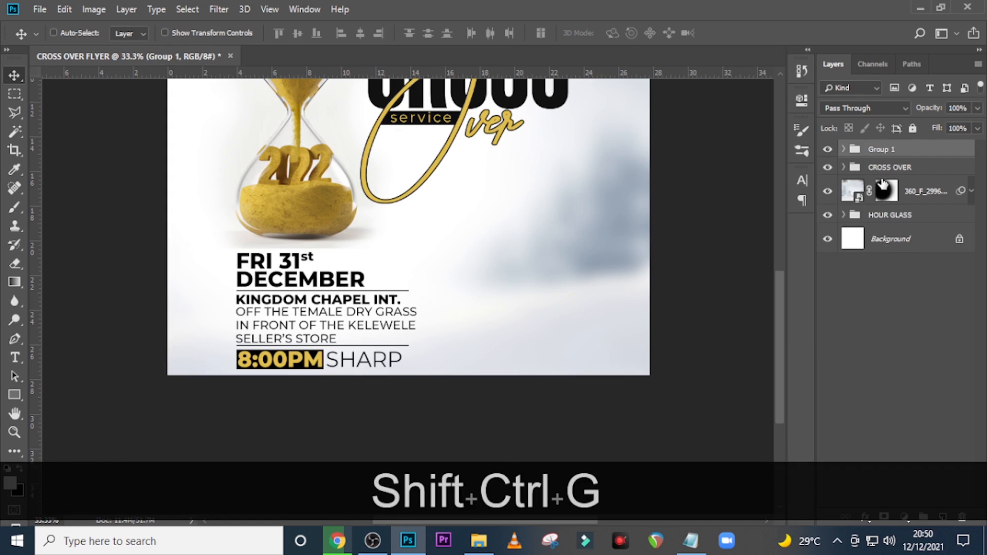
{"action": "double_click", "coordinate": [883, 150]}
{"action": "key", "text": "Caps_Lock"}
{"action": "type", "text": "DE"}
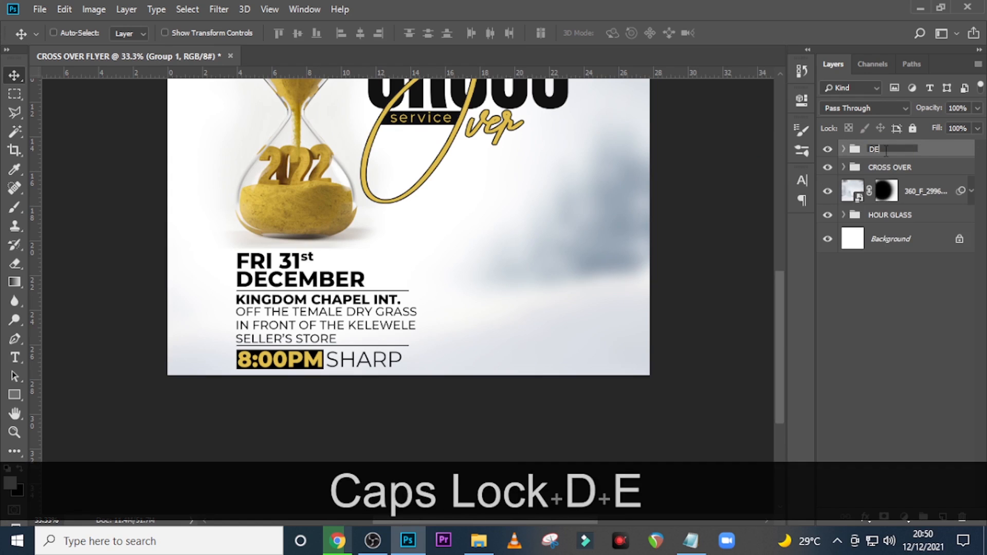
{"action": "type", "text": "TAILS"}
{"action": "key", "text": "Return"}
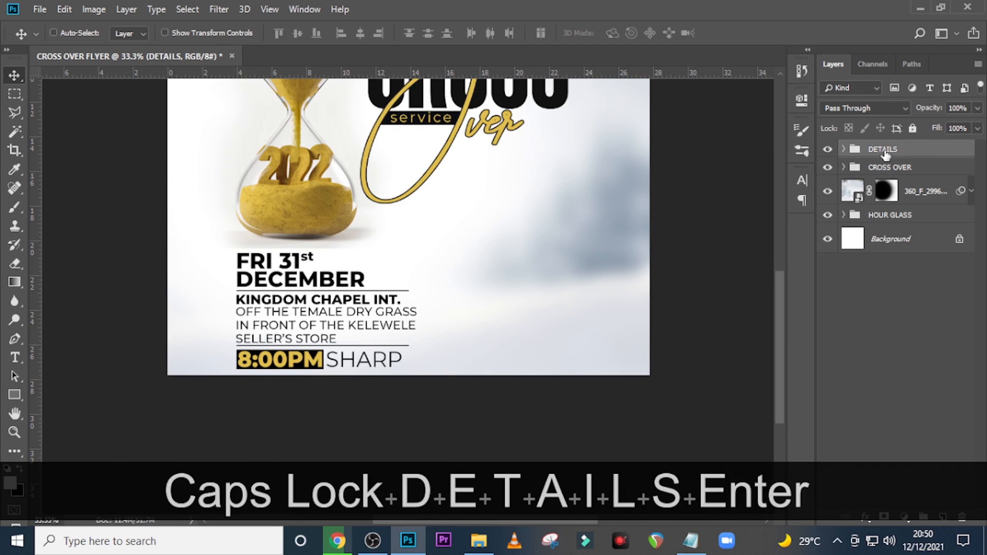
Step: Shift the DETAILS, CROSS OVER and HOUR GLASS groups up together to widen the flyer's bottom margin
{"action": "key", "text": "ctrl+0"}
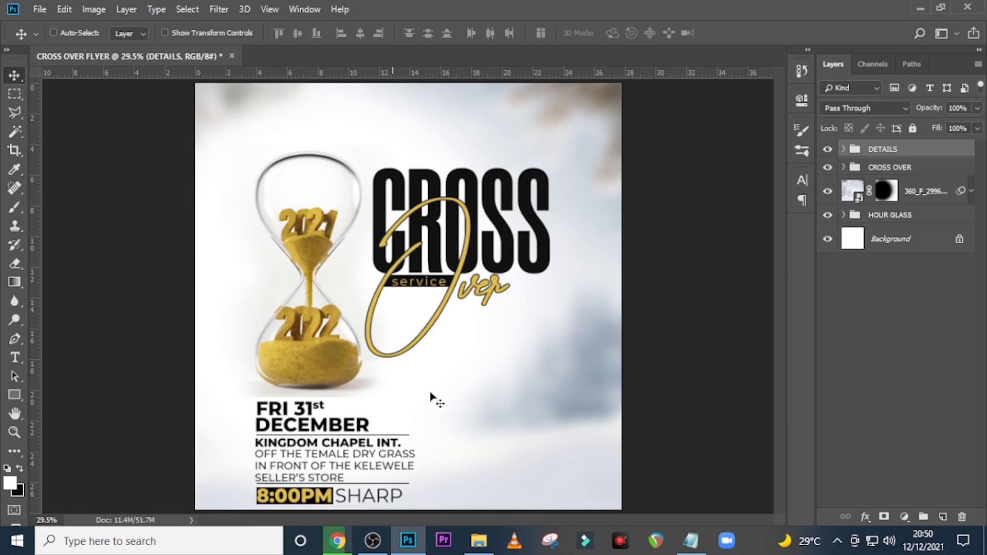
{"action": "left_click", "coordinate": [881, 153]}
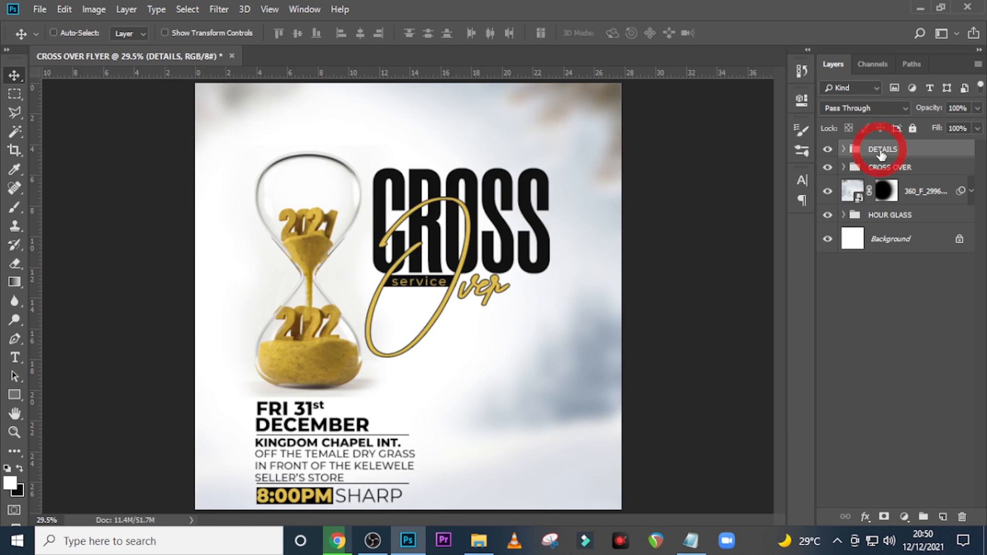
{"action": "key", "text": "ctrl"}
{"action": "left_click", "coordinate": [882, 170], "text": "ctrl"}
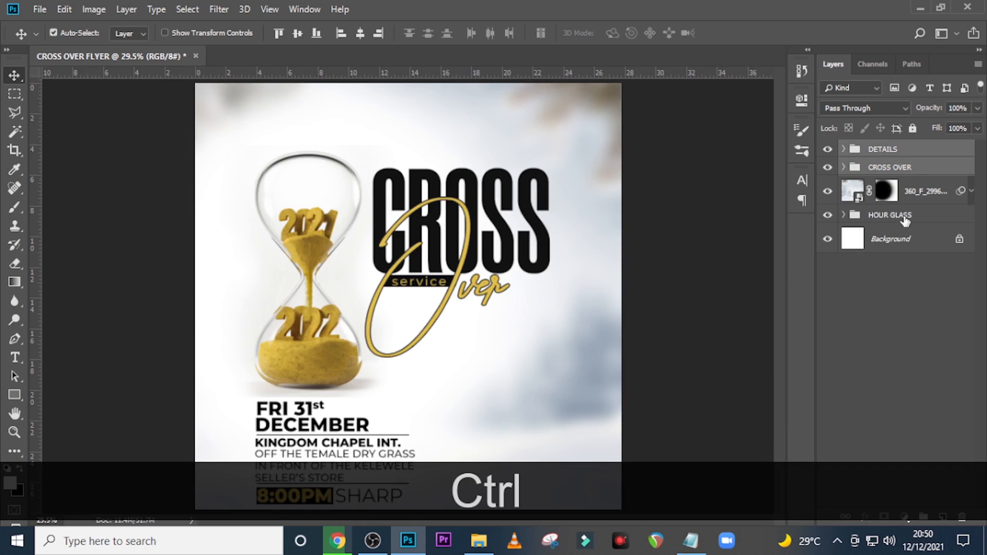
{"action": "left_click", "coordinate": [905, 219], "text": "ctrl"}
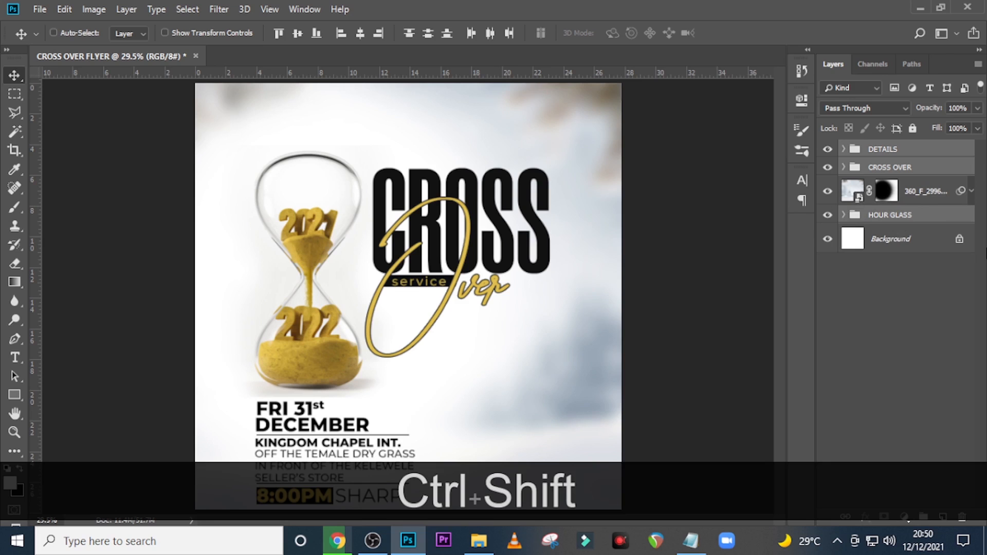
{"action": "key", "text": "ctrl+shift+Up"}
{"action": "key", "text": "ctrl+shift+Up"}
{"action": "key", "text": "ctrl+shift+Up"}
{"action": "key", "text": "ctrl+shift+Up"}
{"action": "key", "text": "ctrl+shift+Up"}
{"action": "key", "text": "ctrl+shift+Up"}
{"action": "key", "text": "ctrl+shift+Up"}
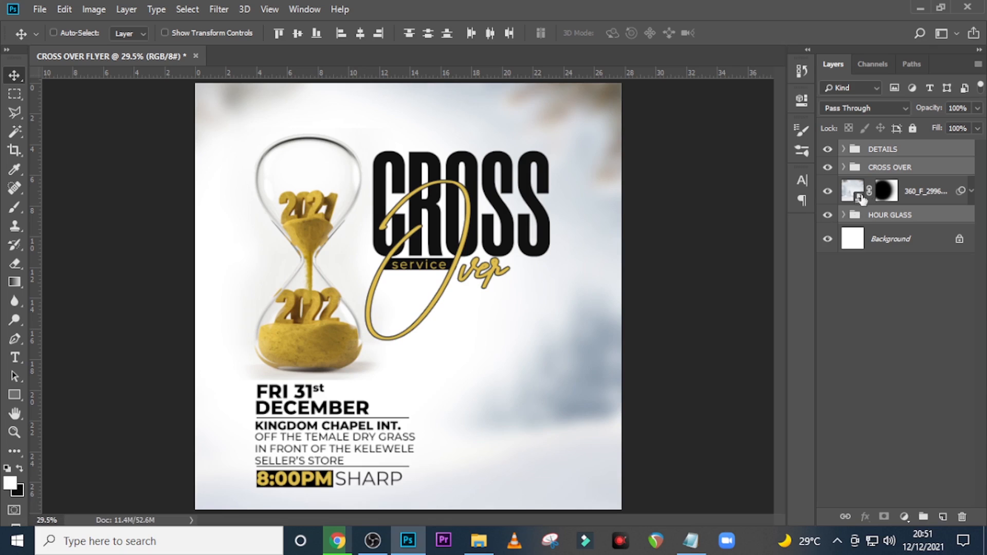
Step: Add a two-line KINGDOM CHAPEL INTERNATIONAL text, copied from Notepad, near the flyer's top edge above all groups
{"action": "left_click", "coordinate": [895, 153]}
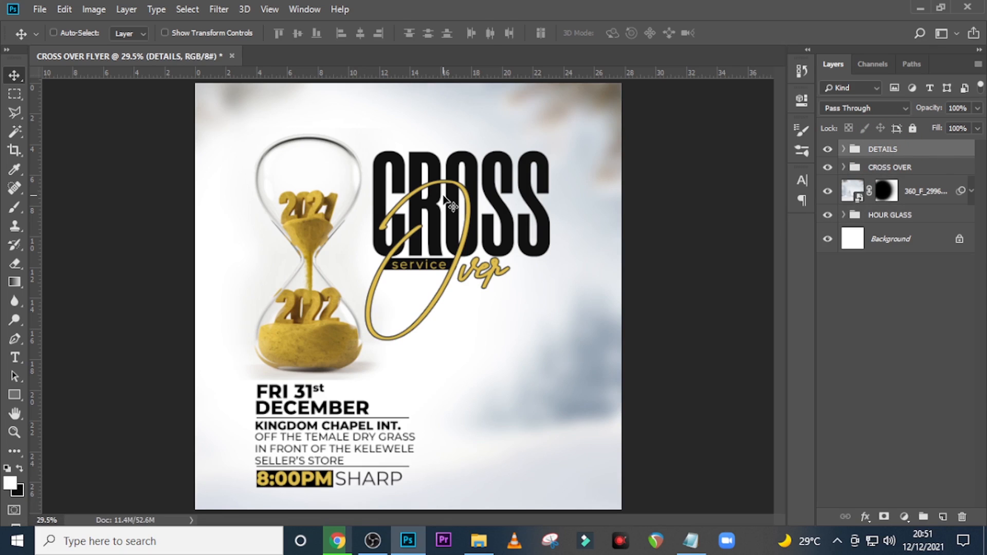
{"action": "key", "text": "t"}
{"action": "left_click", "coordinate": [348, 104]}
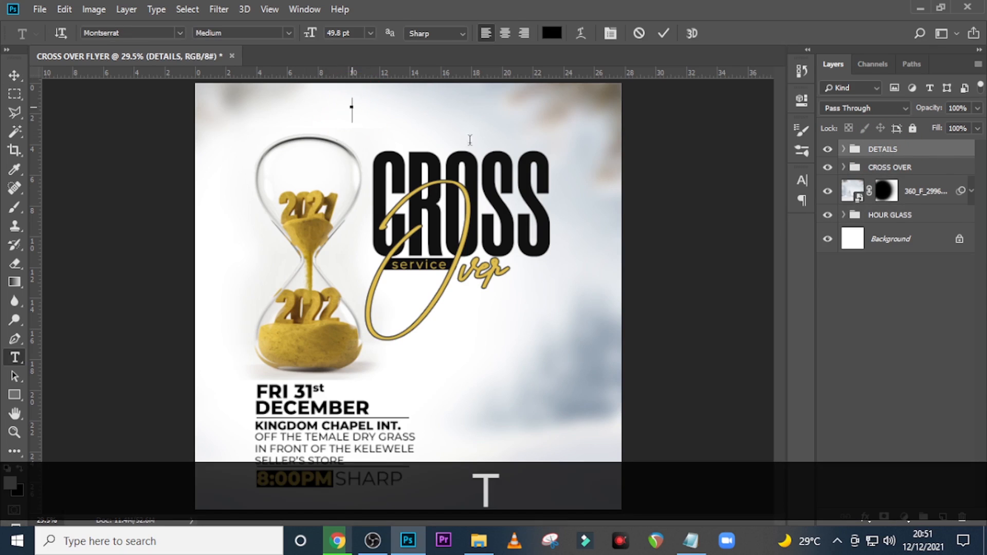
{"action": "left_click", "coordinate": [691, 541]}
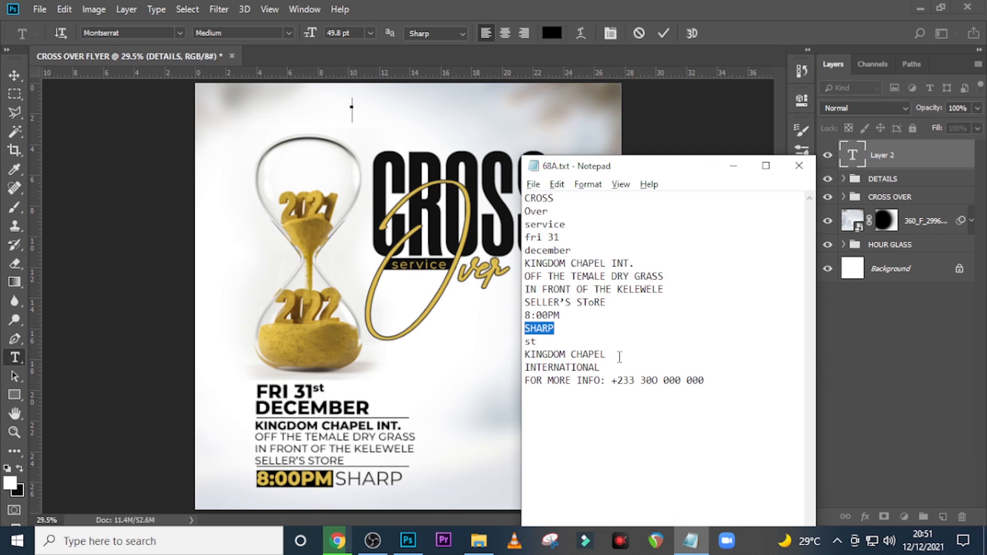
{"action": "left_click_drag", "start_coordinate": [620, 359], "coordinate": [506, 358]}
{"action": "left_click_drag", "start_coordinate": [625, 366], "coordinate": [502, 357]}
{"action": "key", "text": "ctrl+c"}
{"action": "left_click", "coordinate": [585, 3]}
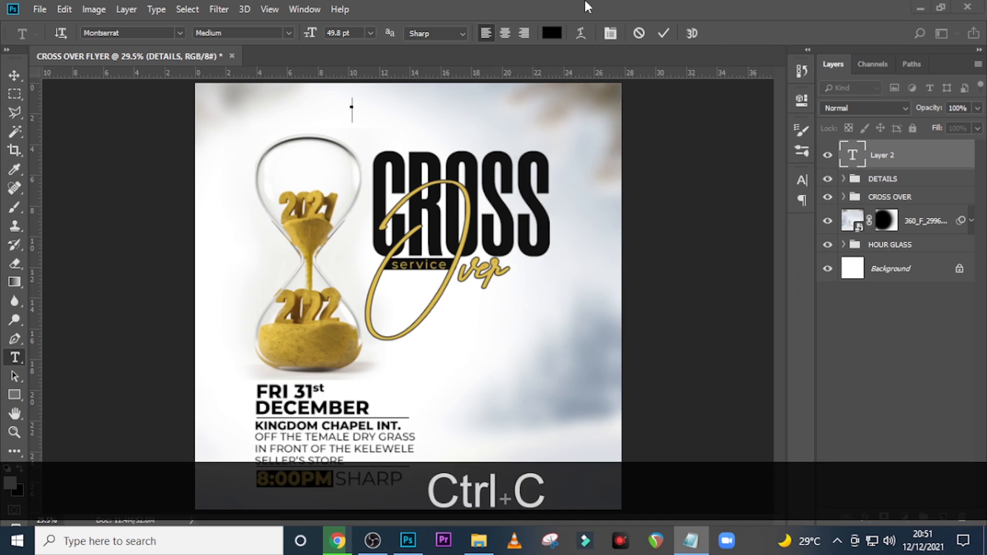
{"action": "key", "text": "ctrl+v"}
{"action": "left_click", "coordinate": [853, 155]}
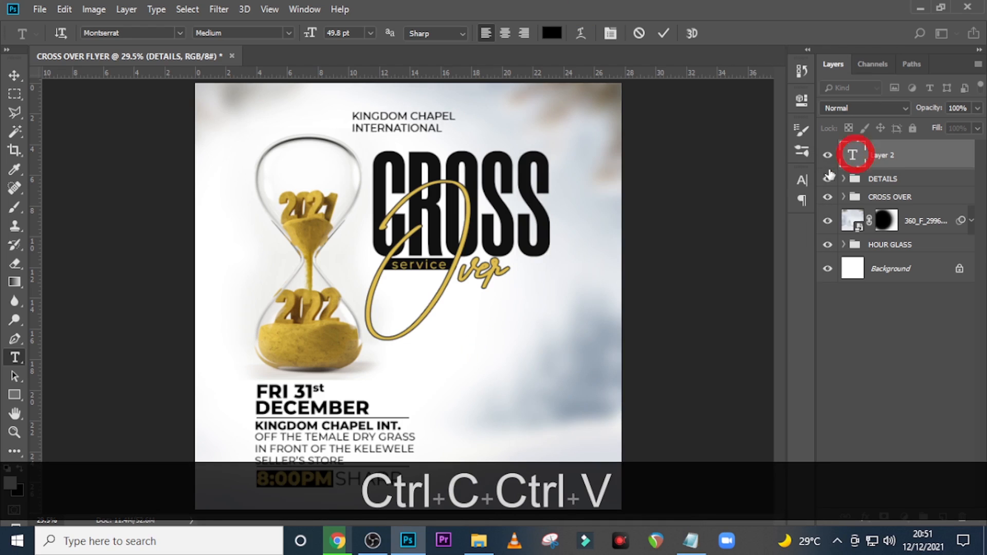
Step: Set the KINGDOM CHAPEL INTERNATIONAL text to Montserrat Regular at 31.6 pt
{"action": "left_click", "coordinate": [799, 186]}
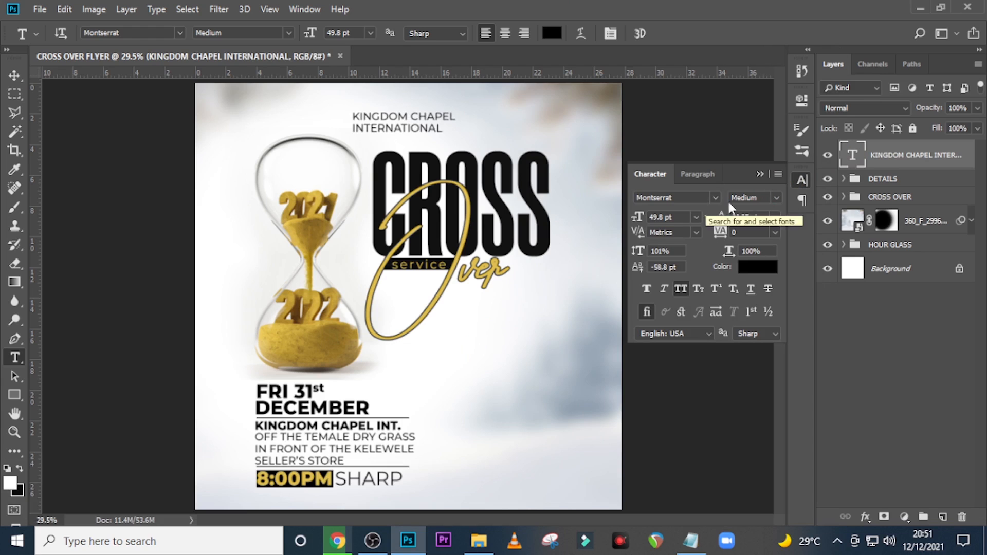
{"action": "left_click", "coordinate": [772, 197]}
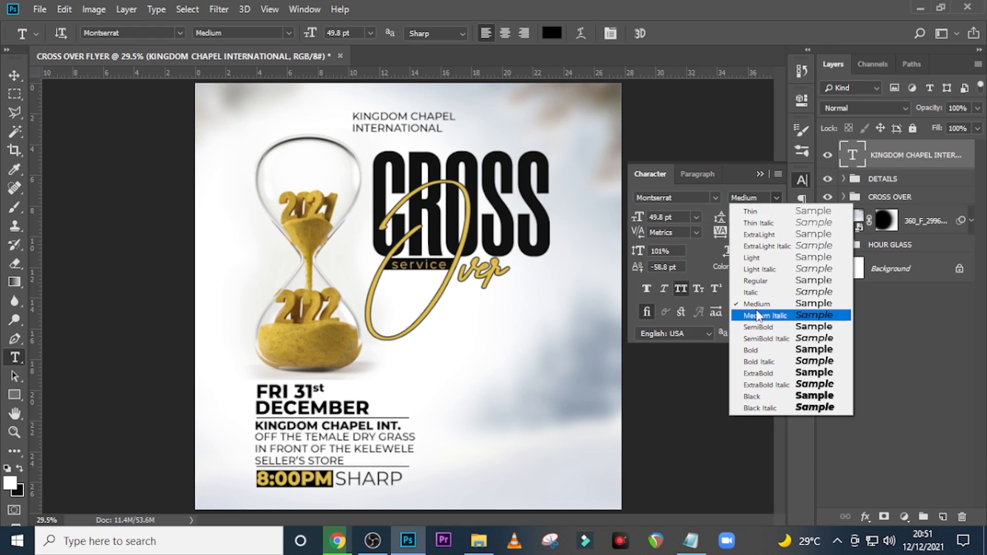
{"action": "left_click", "coordinate": [761, 280]}
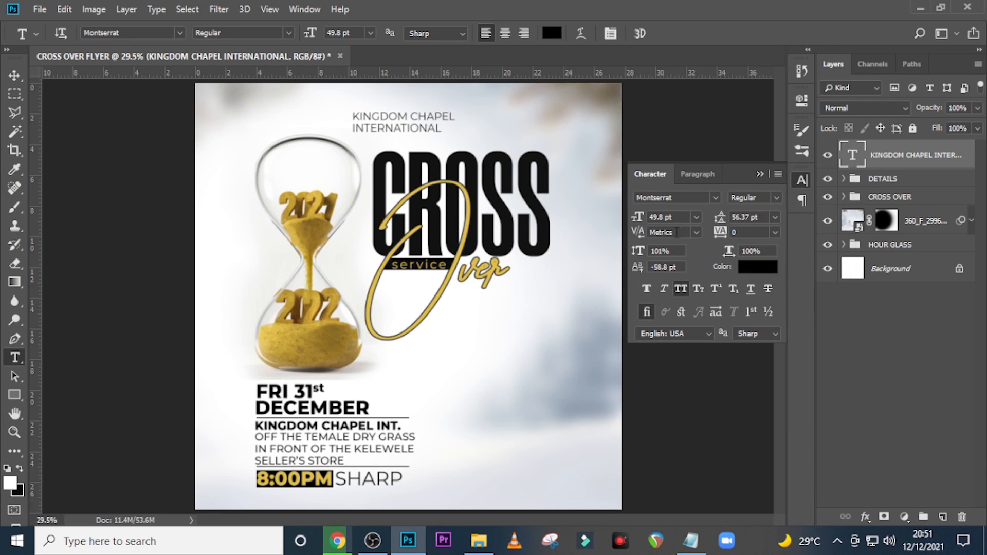
{"action": "left_click", "coordinate": [618, 209]}
{"action": "type", "text": "31"}
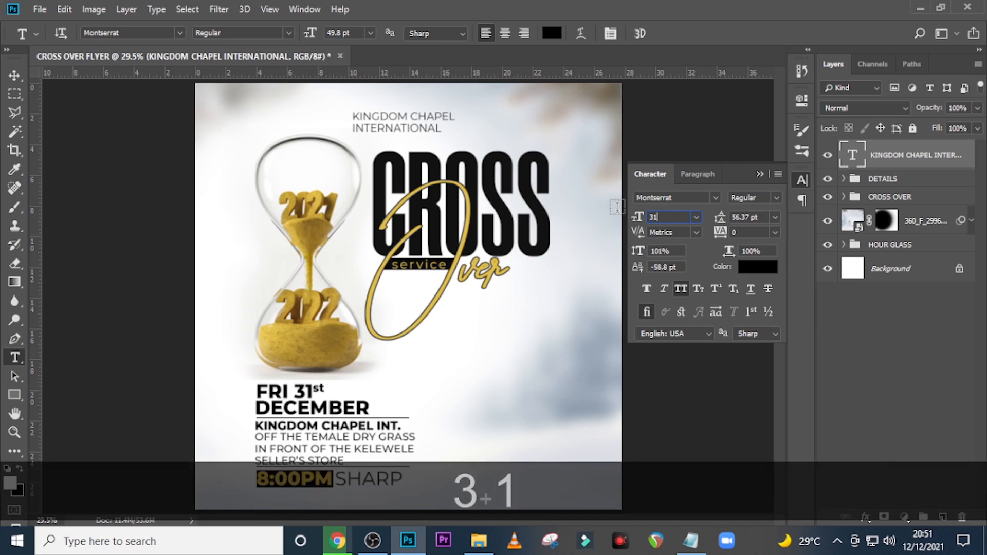
{"action": "type", "text": "."}
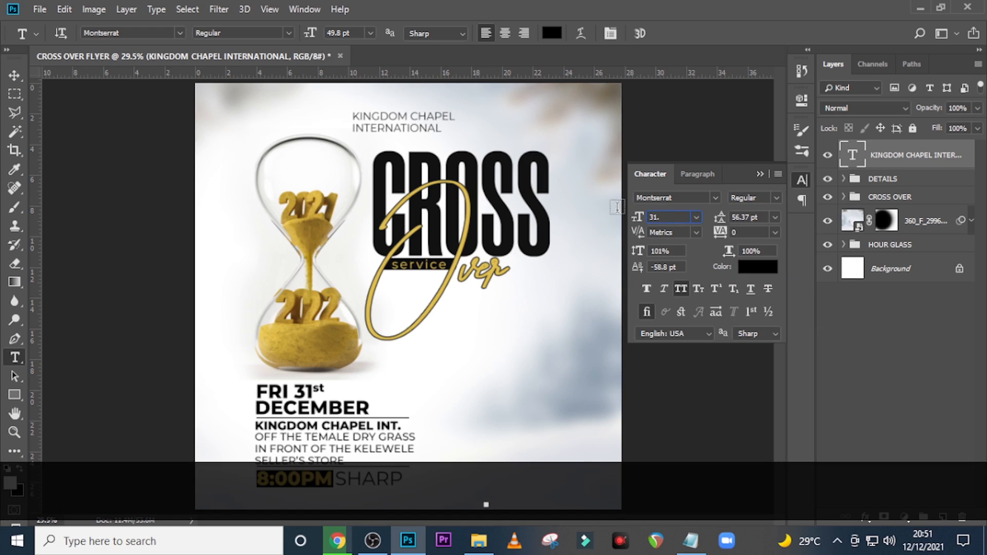
{"action": "type", "text": "6"}
{"action": "key", "text": "Return"}
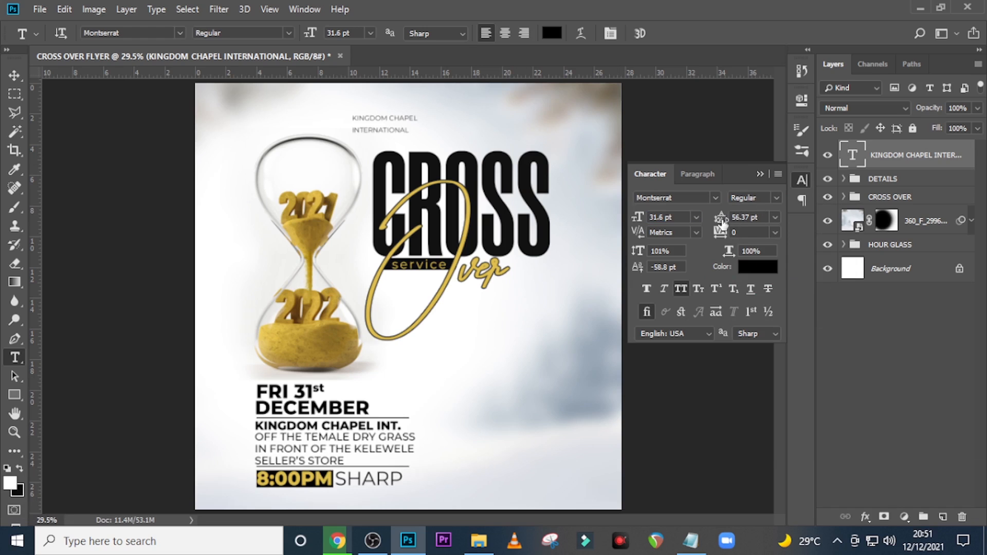
Step: Tighten the leading of the two-line KINGDOM CHAPEL INTERNATIONAL text to 29.9 pt
{"action": "left_click_drag", "start_coordinate": [722, 220], "coordinate": [710, 218]}
{"action": "left_click", "coordinate": [716, 217]}
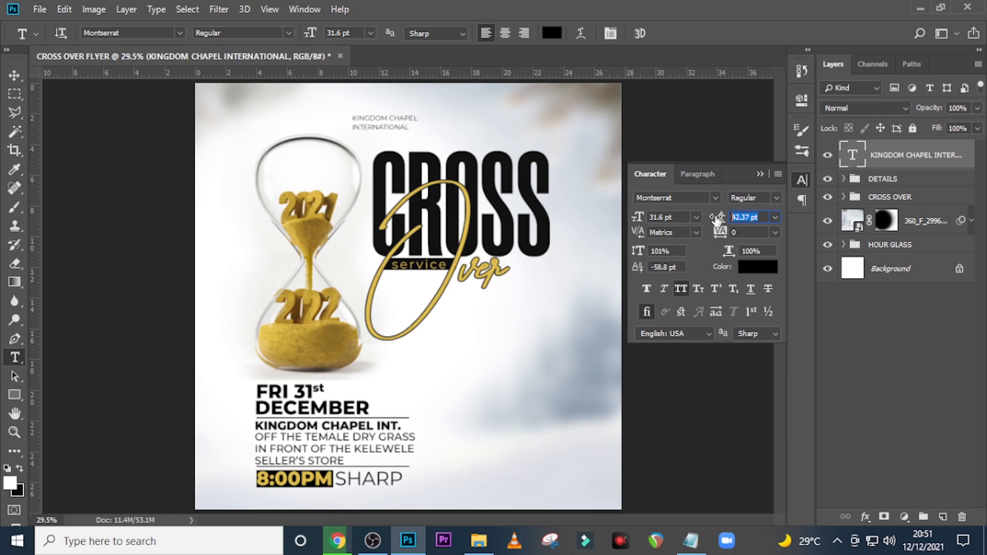
{"action": "type", "text": "29.9"}
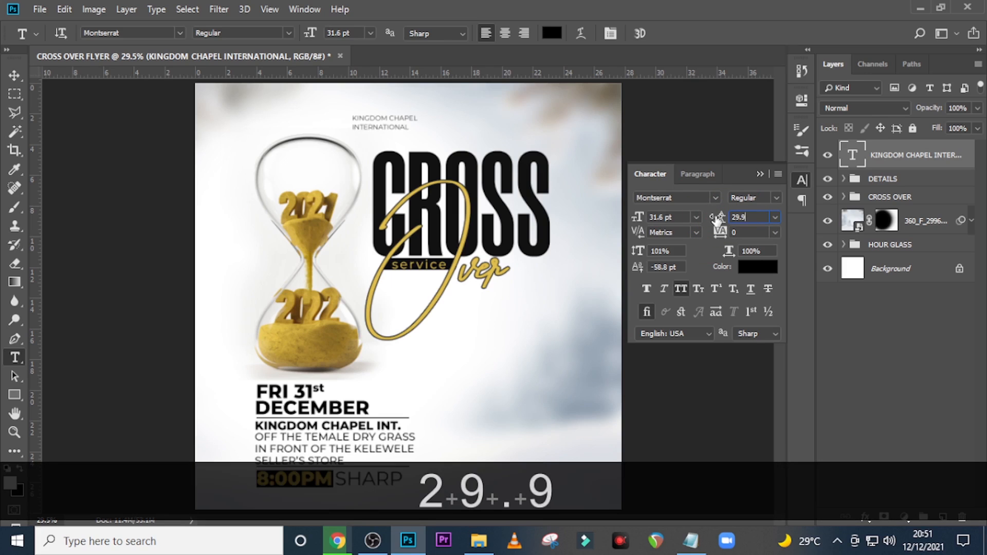
{"action": "key", "text": "Return"}
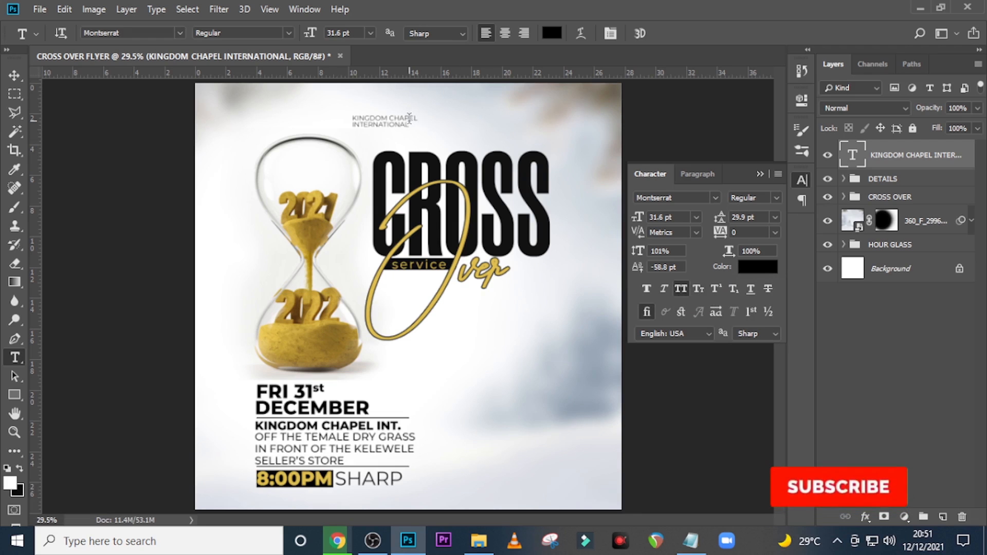
Step: Place white logo.png from the DONE folder into the flyer and shrink it to a small icon near the hourglass top
{"action": "key", "text": "alt+Tab"}
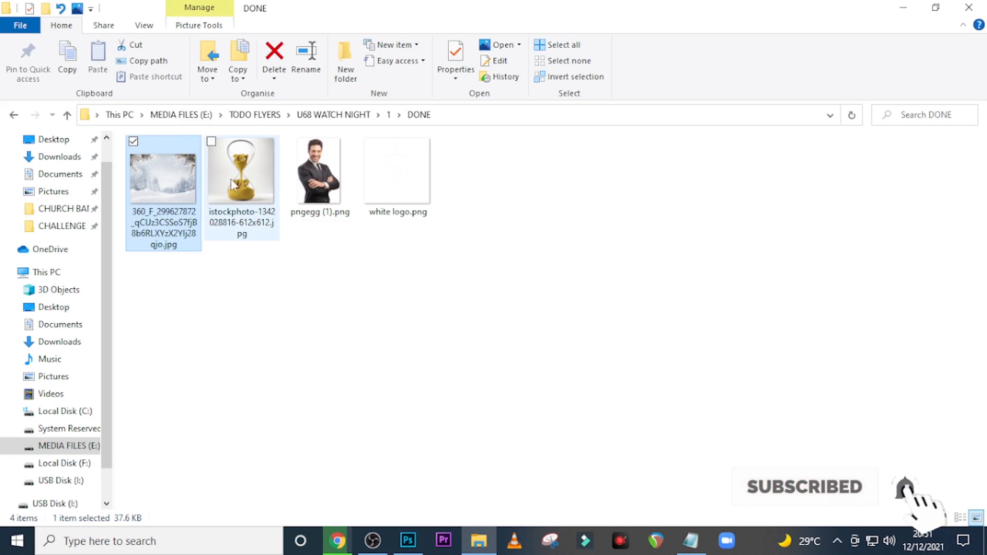
{"action": "left_click", "coordinate": [396, 200]}
{"action": "left_click_drag", "start_coordinate": [396, 199], "coordinate": [370, 365]}
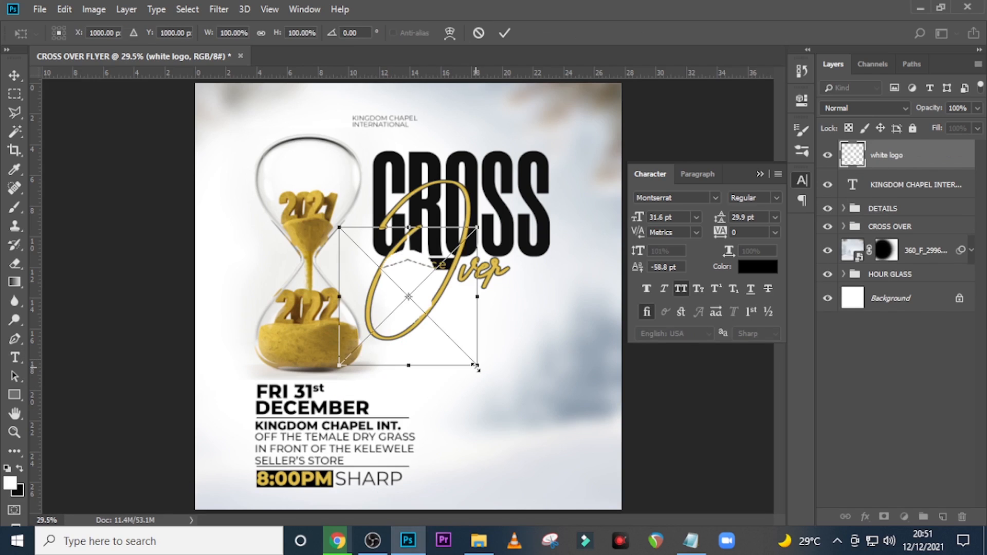
{"action": "left_click_drag", "start_coordinate": [476, 366], "coordinate": [334, 129]}
{"action": "key", "text": "alt+shift+Return"}
{"action": "key", "text": "v"}
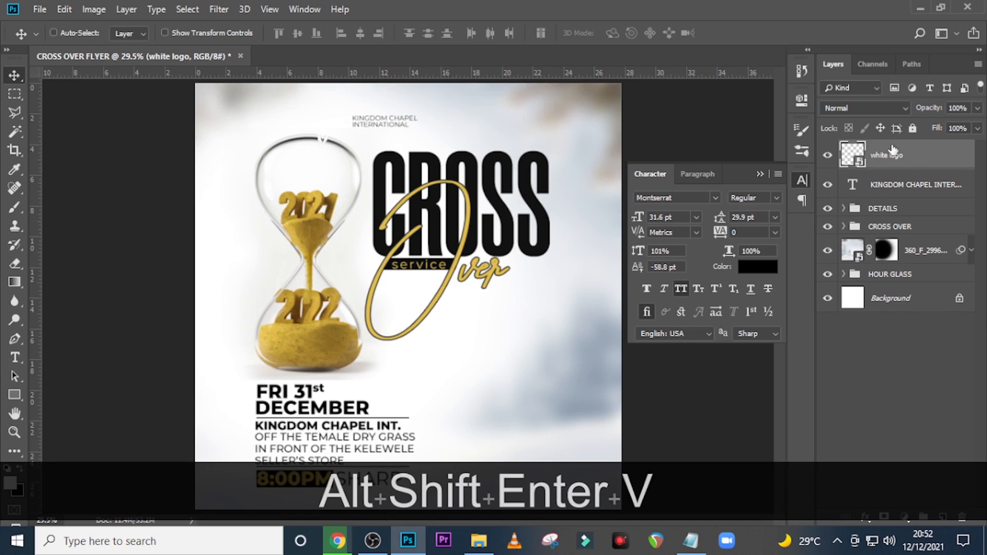
Step: Add a black (000000) Color Overlay at 100% opacity to the white logo layer
{"action": "double_click", "coordinate": [953, 164]}
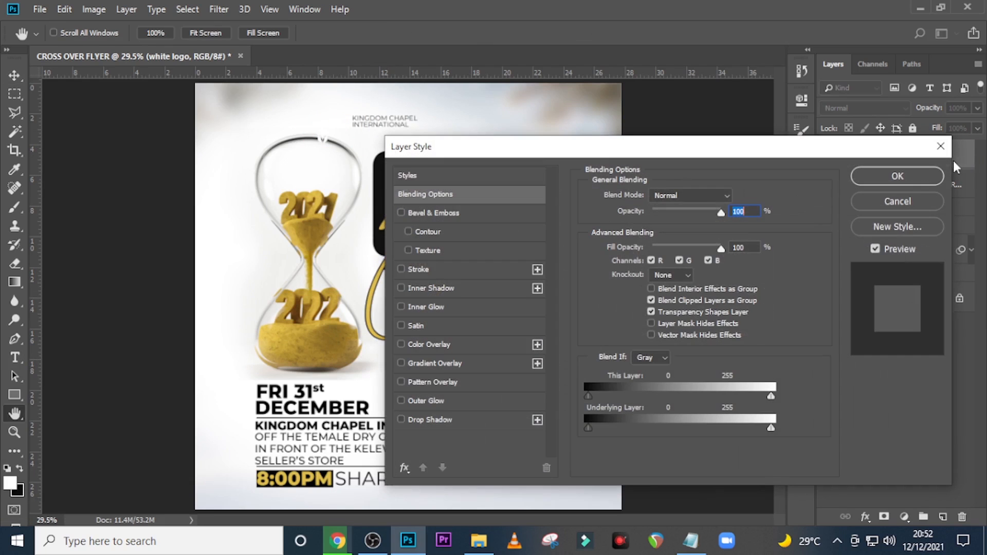
{"action": "left_click", "coordinate": [427, 344]}
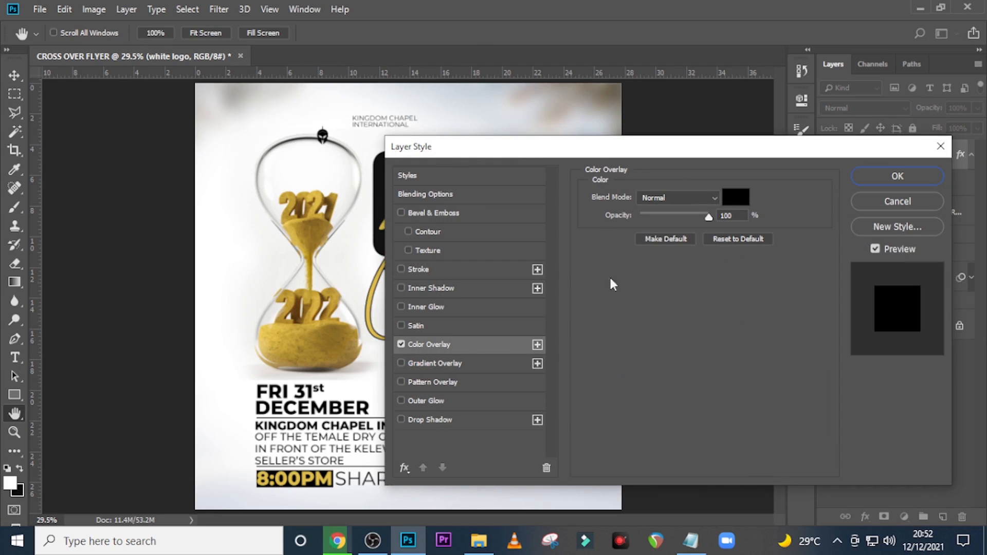
{"action": "left_click", "coordinate": [733, 201]}
{"action": "left_click_drag", "start_coordinate": [617, 357], "coordinate": [595, 410]}
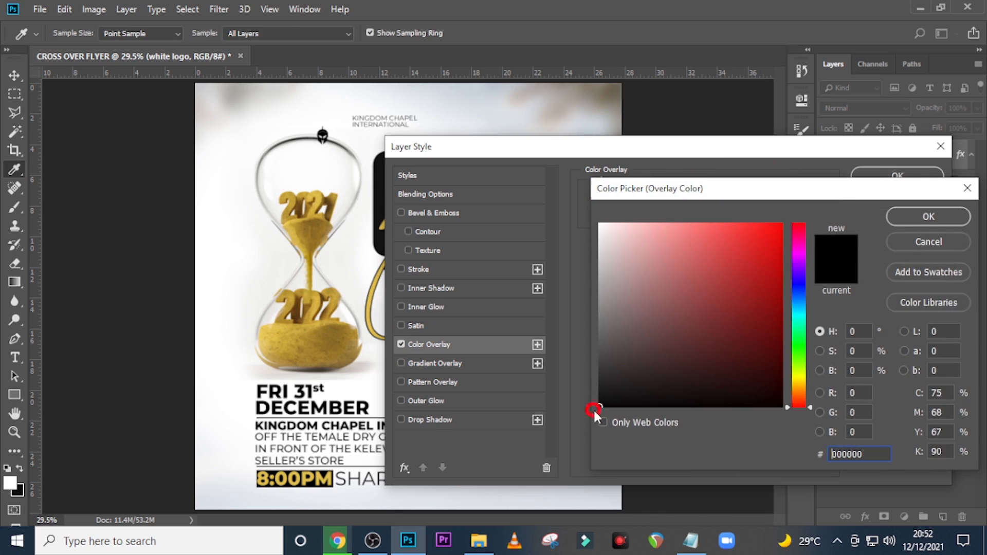
{"action": "left_click", "coordinate": [912, 215]}
{"action": "left_click", "coordinate": [897, 176]}
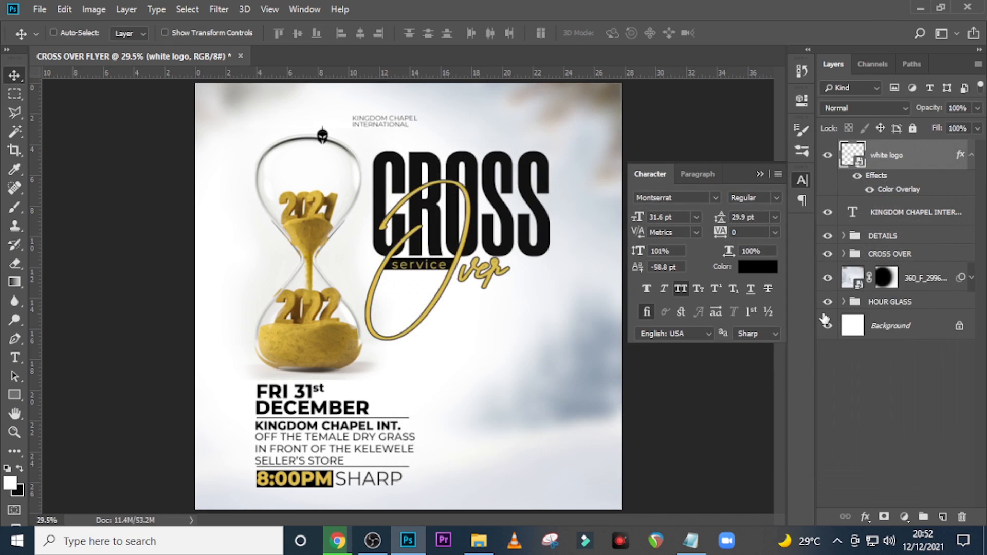
Step: Move the helmet logo directly to the left of the KINGDOM CHAPEL INTERNATIONAL text and nudge it into close alignment
{"action": "key", "text": "ctrl+equal"}
{"action": "key", "text": "ctrl+equal"}
{"action": "key", "text": "ctrl+equal"}
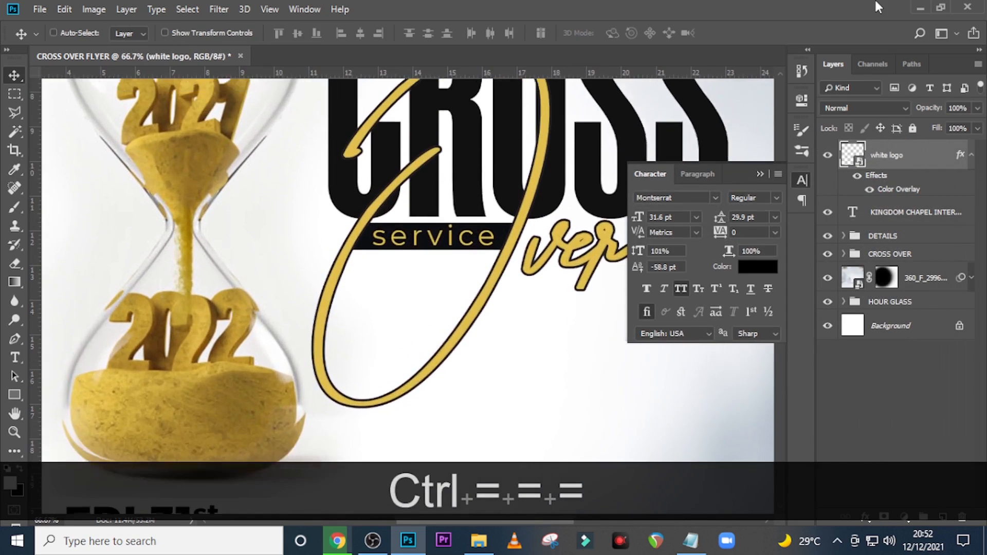
{"action": "scroll", "coordinate": [324, 267], "scroll_direction": "up", "scroll_amount": 5}
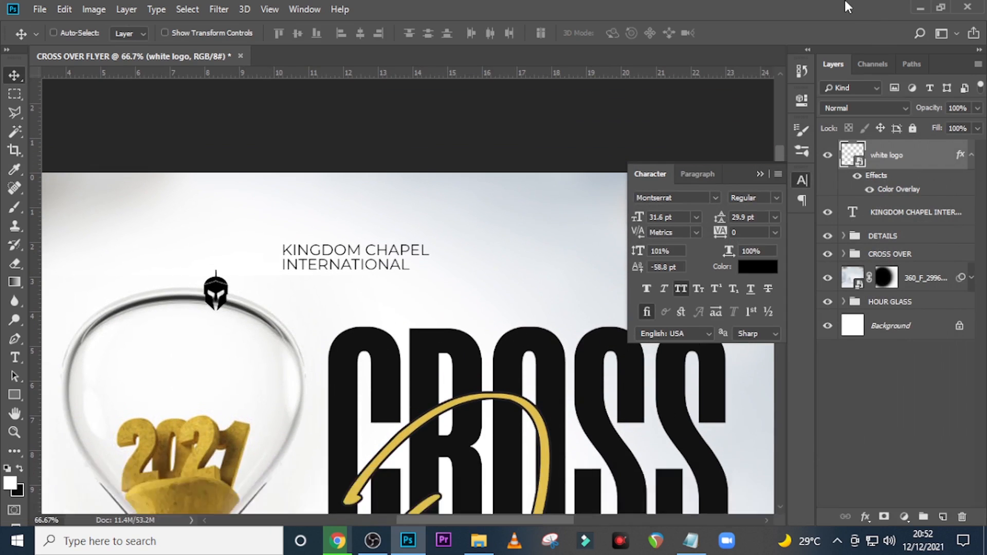
{"action": "key", "text": "v"}
{"action": "left_click_drag", "start_coordinate": [216, 298], "coordinate": [268, 263]}
{"action": "key", "text": "Left"}
{"action": "key", "text": "Left"}
{"action": "key", "text": "Left"}
{"action": "key", "text": "Down"}
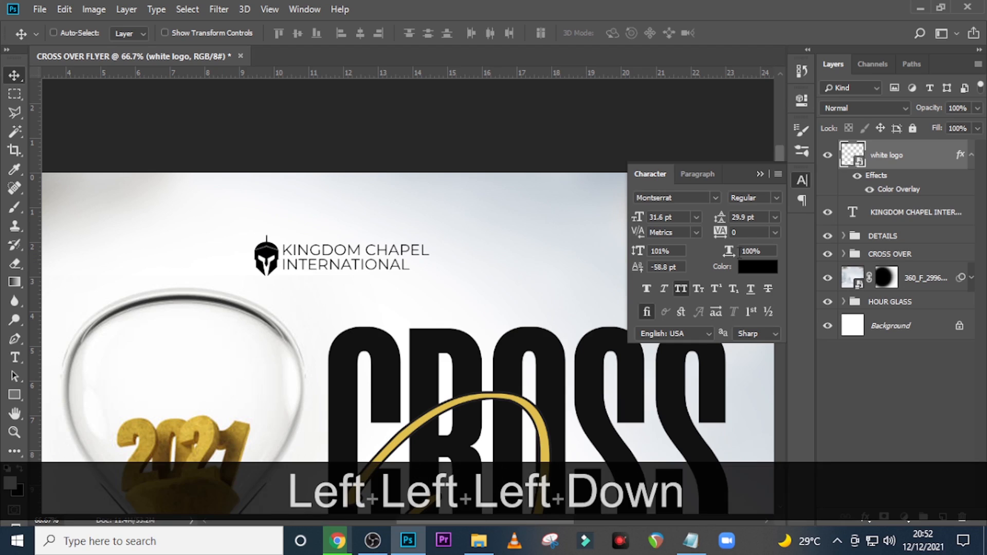
{"action": "key", "text": "Up"}
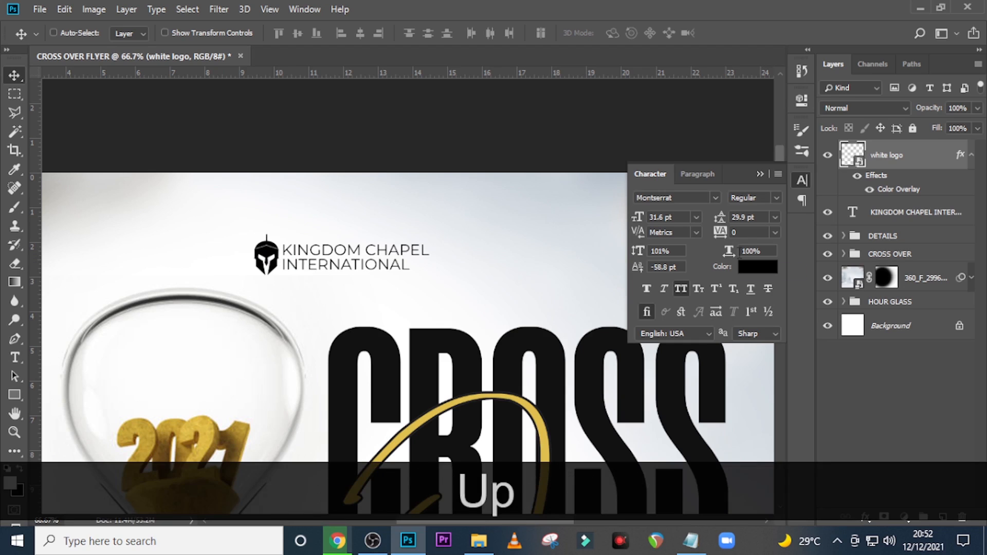
{"action": "key", "text": "Right"}
{"action": "key", "text": "Right"}
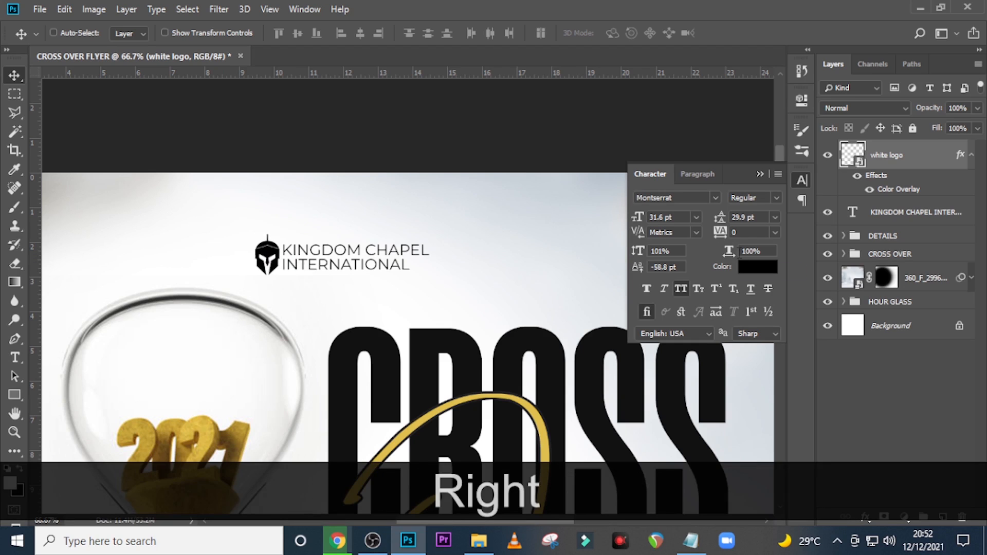
Step: Group the white logo layer with the KINGDOM CHAPEL INTERNATIONAL text and name the group logo
{"action": "key", "text": "ctrl"}
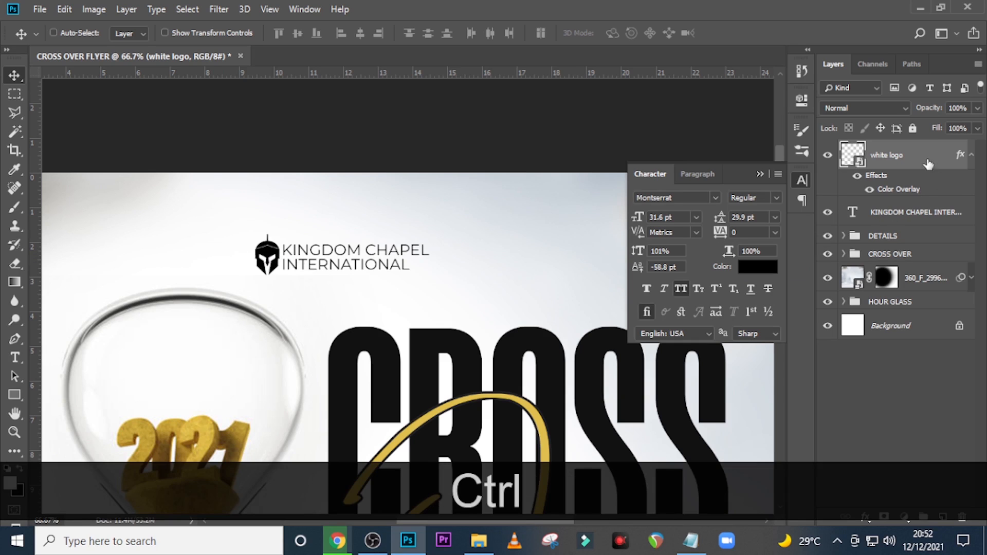
{"action": "left_click", "coordinate": [915, 215], "text": "ctrl"}
{"action": "key", "text": "ctrl+g"}
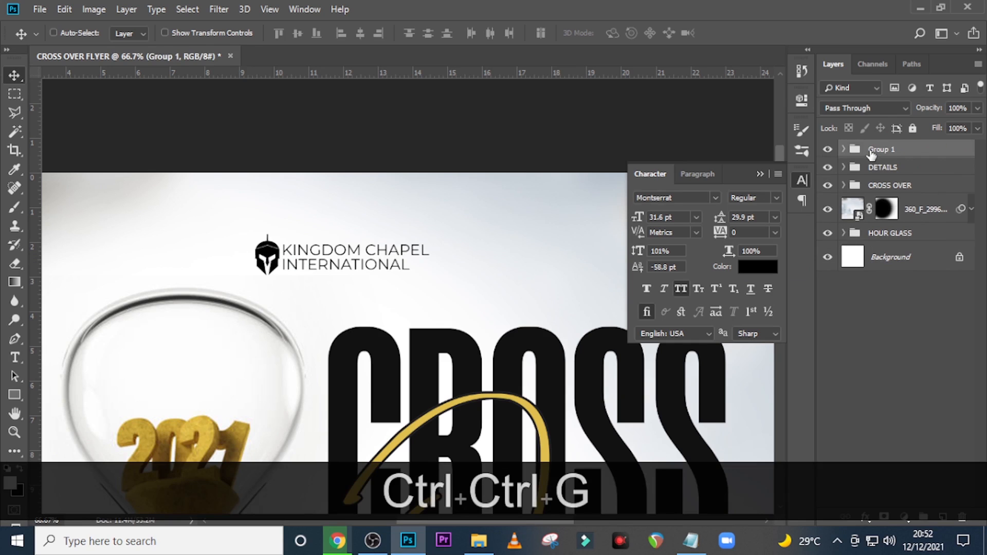
{"action": "double_click", "coordinate": [881, 150]}
{"action": "key", "text": "Caps_Lock"}
{"action": "type", "text": "logo"}
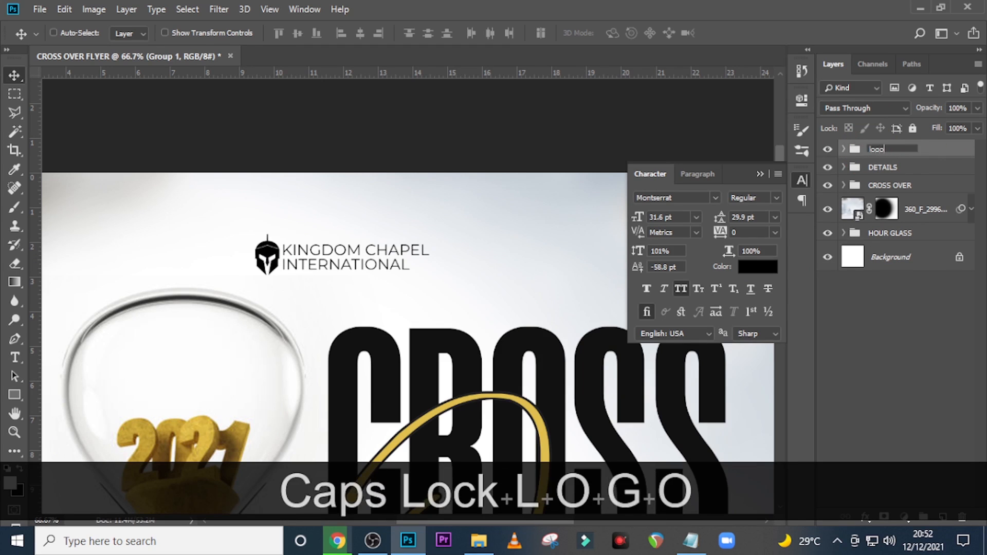
{"action": "key", "text": "Return"}
{"action": "key", "text": "ctrl+0"}
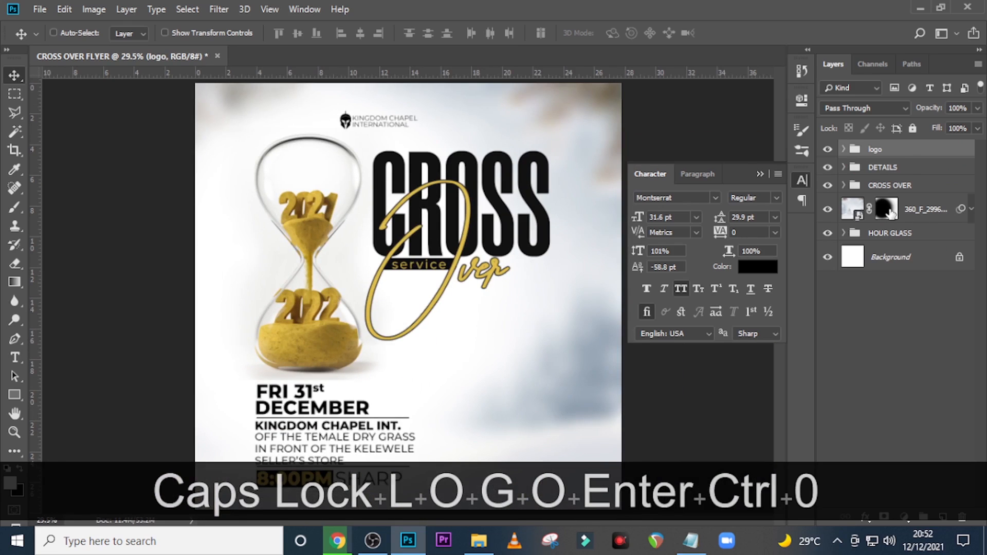
Step: Show the guides and shift the logo group right so it lines up with the left edge of the CROSS headline
{"action": "key", "text": "ctrl+h"}
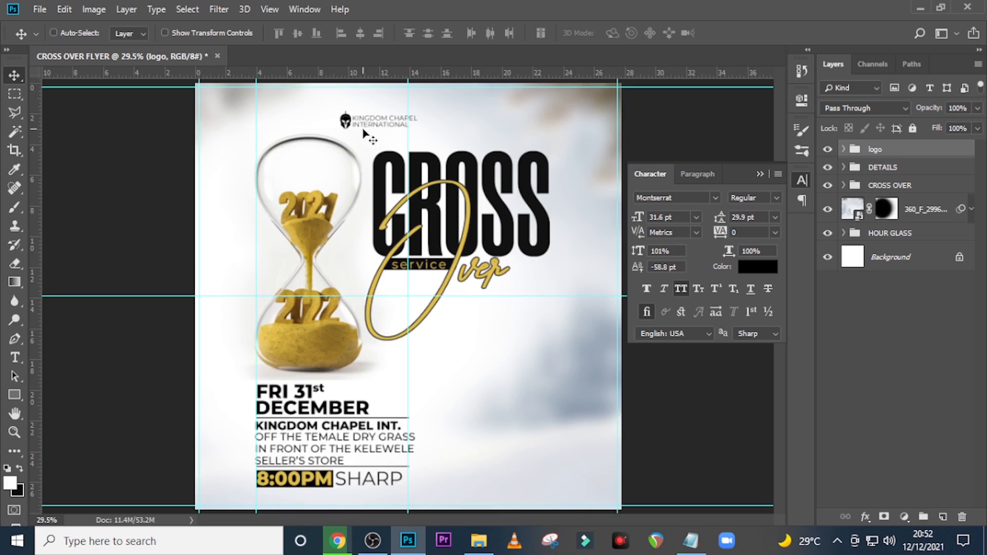
{"action": "left_click_drag", "start_coordinate": [363, 128], "coordinate": [407, 130]}
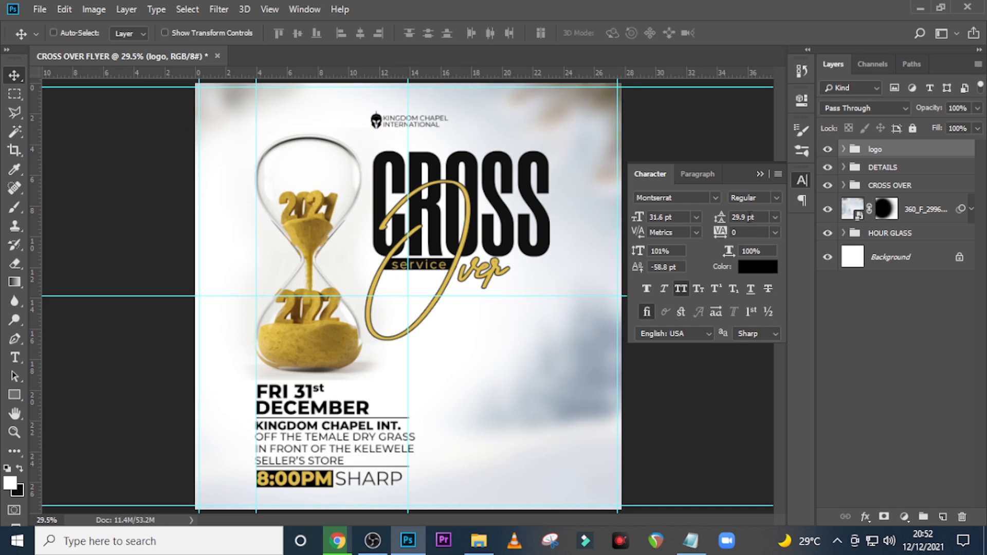
{"action": "left_click", "coordinate": [761, 174]}
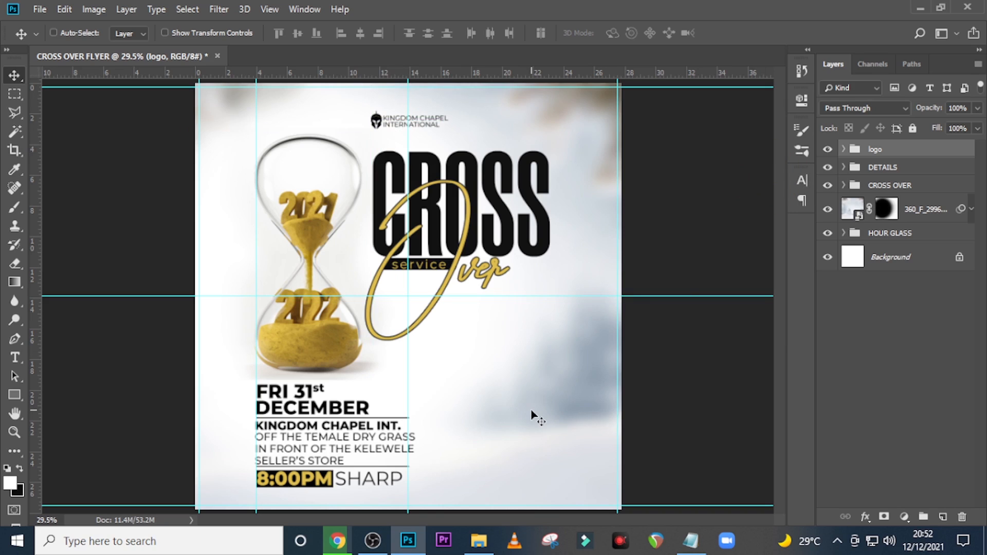
Step: Place pngegg (1).png, the man in a suit, in the flyer's lower-right area and flip it horizontally
{"action": "left_click", "coordinate": [486, 542]}
{"action": "left_click", "coordinate": [324, 200]}
{"action": "left_click_drag", "start_coordinate": [324, 200], "coordinate": [494, 424]}
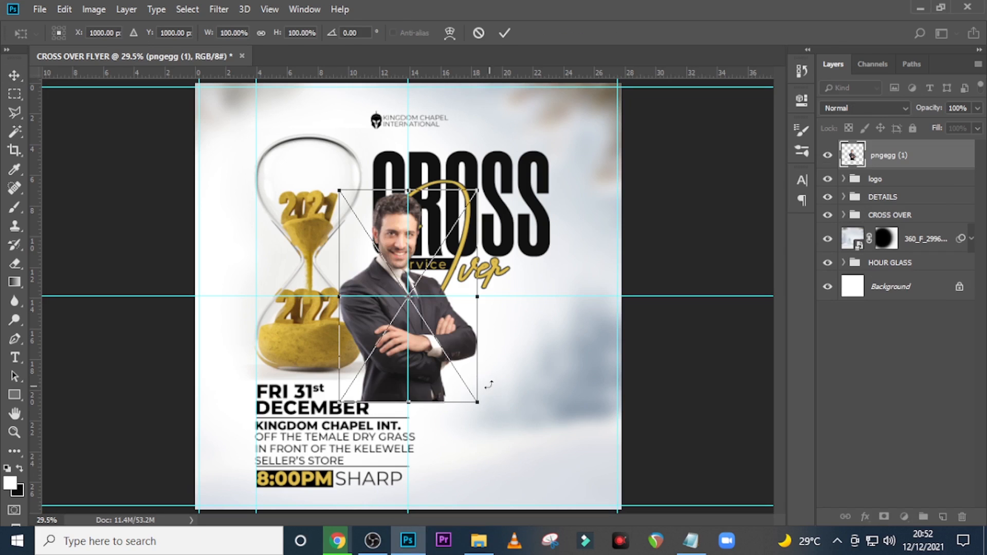
{"action": "left_click_drag", "start_coordinate": [457, 358], "coordinate": [569, 433]}
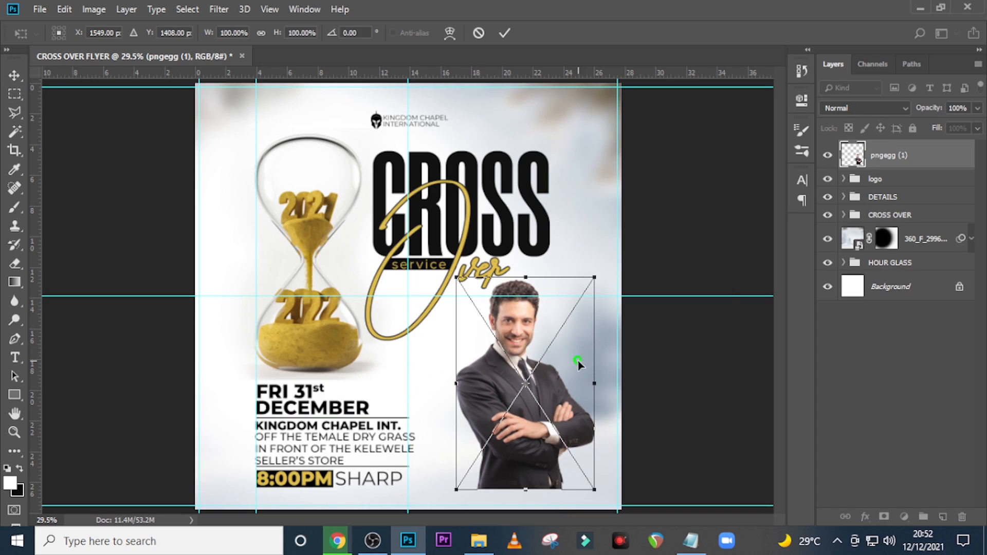
{"action": "right_click", "coordinate": [576, 363]}
{"action": "left_click", "coordinate": [621, 339]}
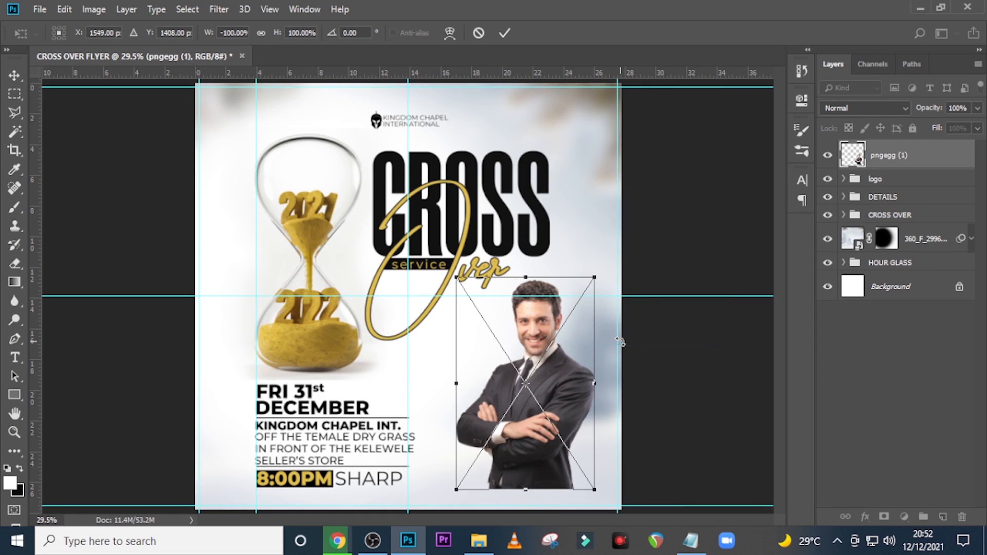
Step: Enlarge the man's photo proportionally and position it against the right guide, with its lower part running off the flyer's bottom edge
{"action": "left_click_drag", "start_coordinate": [595, 489], "coordinate": [624, 535], "text": "alt+shift"}
{"action": "left_click_drag", "start_coordinate": [592, 410], "coordinate": [594, 433]}
{"action": "left_click_drag", "start_coordinate": [621, 251], "coordinate": [615, 265]}
{"action": "key", "text": "Return"}
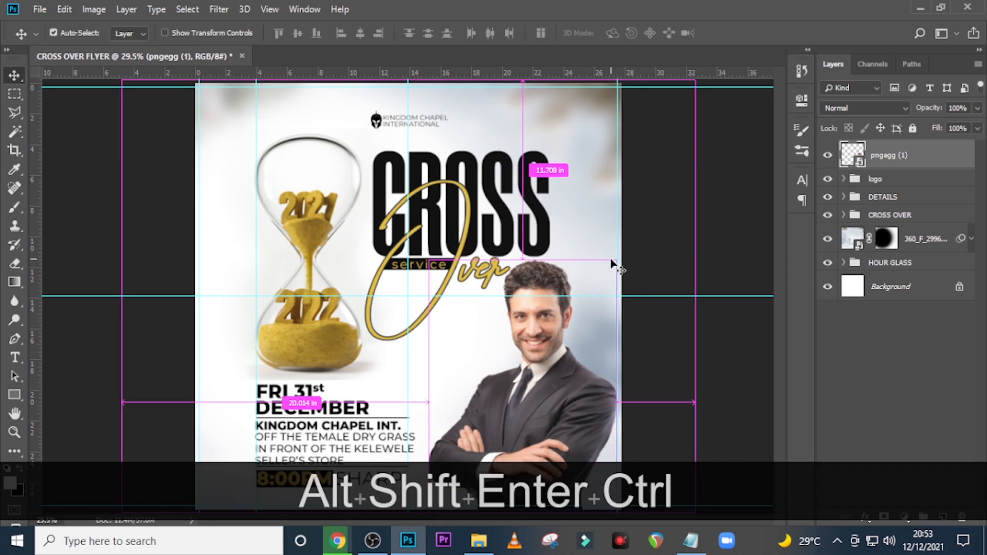
Step: Raise the man's photo slightly until his hair overlaps the end of the word Over
{"action": "key", "text": "ctrl+equal"}
{"action": "scroll", "coordinate": [607, 266], "scroll_direction": "down", "scroll_amount": 1}
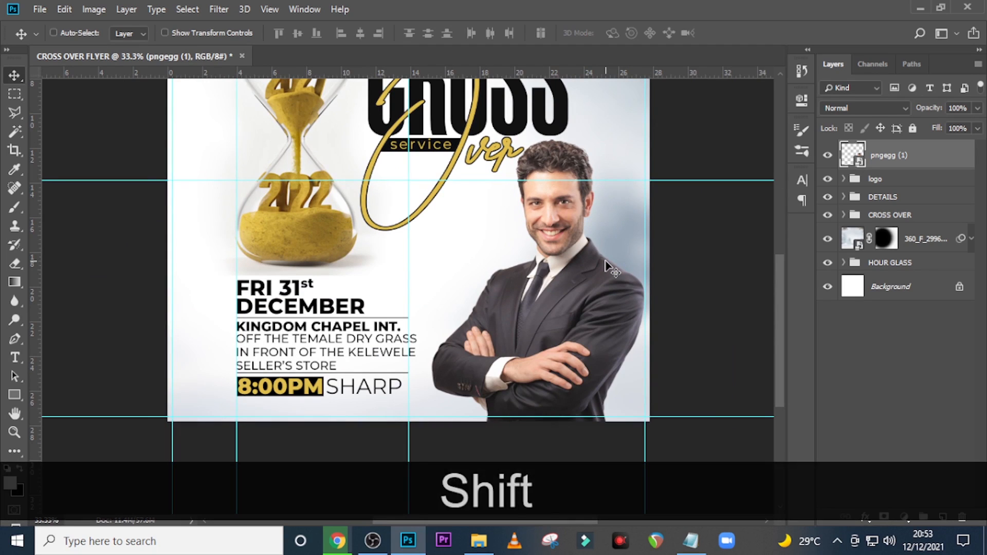
{"action": "key", "text": "shift+Up"}
{"action": "key", "text": "shift+Up"}
{"action": "key", "text": "shift+Up"}
{"action": "key", "text": "shift+Up"}
{"action": "key", "text": "shift+Up"}
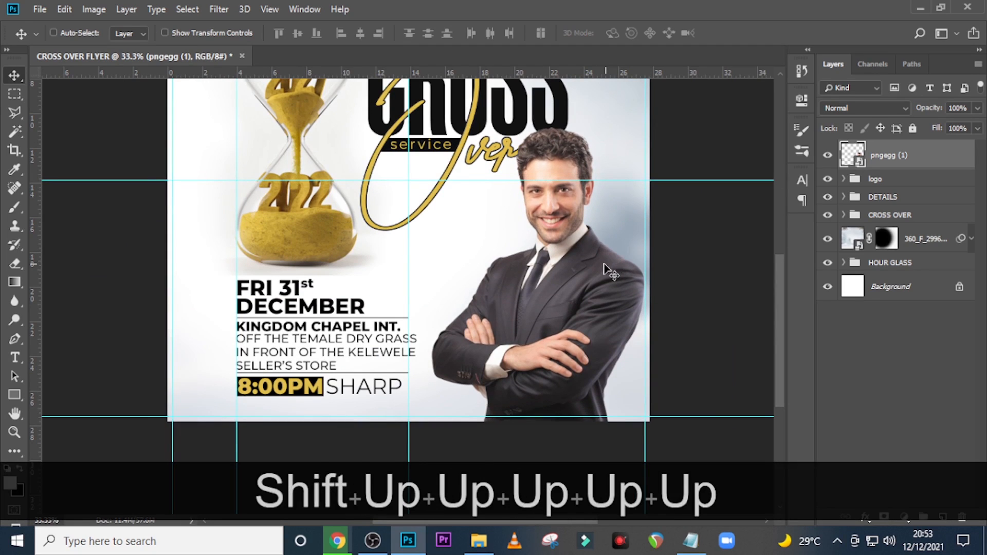
{"action": "scroll", "coordinate": [606, 266], "scroll_direction": "up", "scroll_amount": 1}
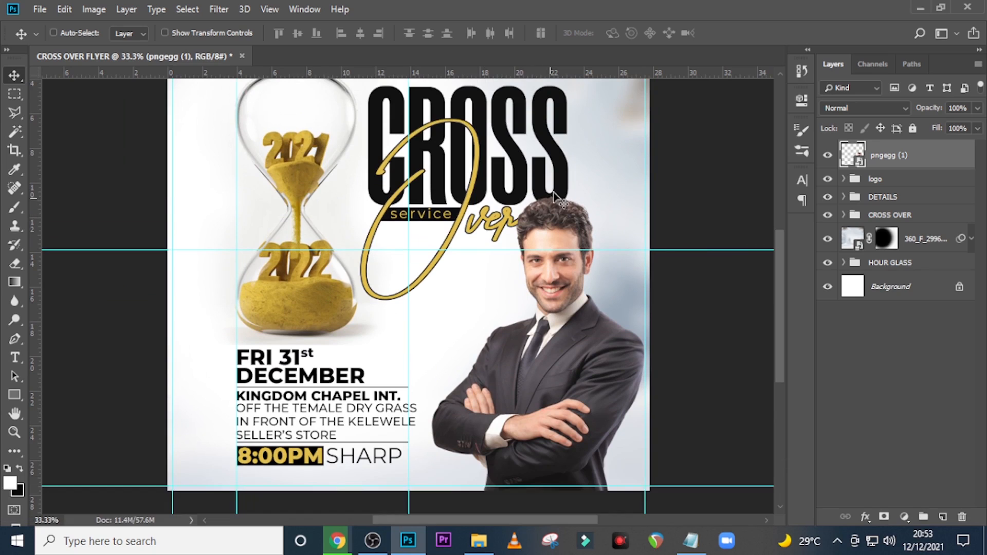
Step: Nudge the man's photo slightly up and left
{"action": "key", "text": "Up"}
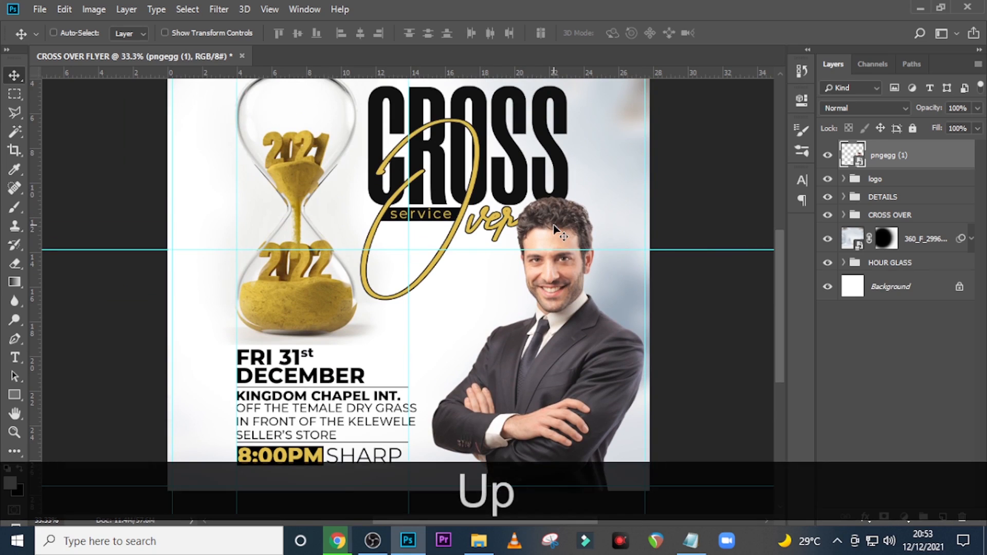
{"action": "key", "text": "Left"}
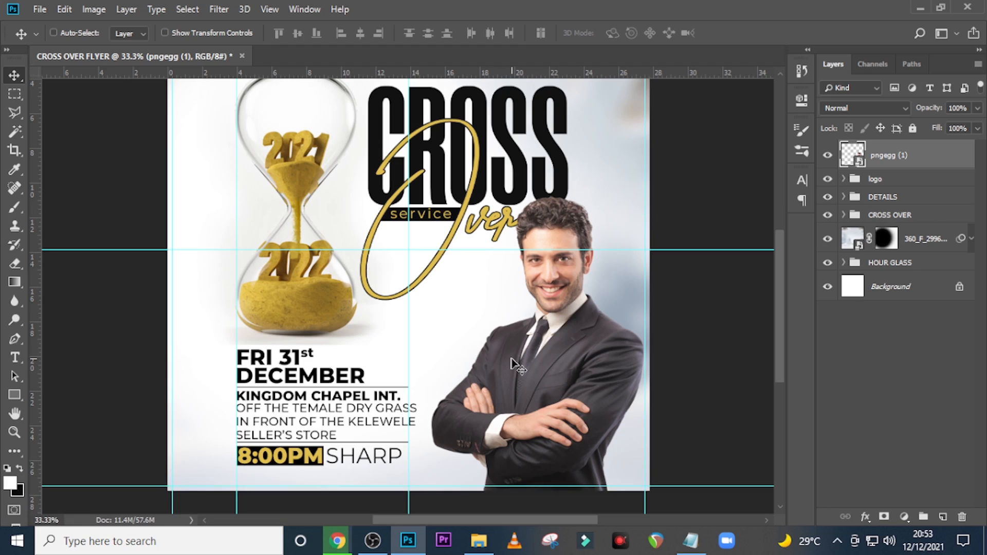
Step: Shift the DETAILS and HOUR GLASS groups together 40 px right, closer to the CROSS headline, and hide the guides
{"action": "key", "text": "ctrl+minus"}
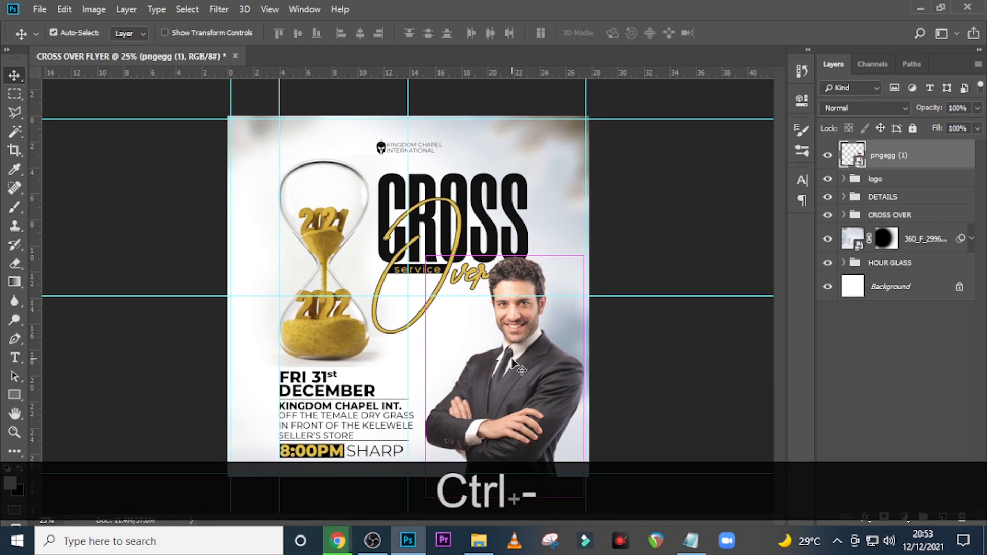
{"action": "left_click", "coordinate": [891, 200]}
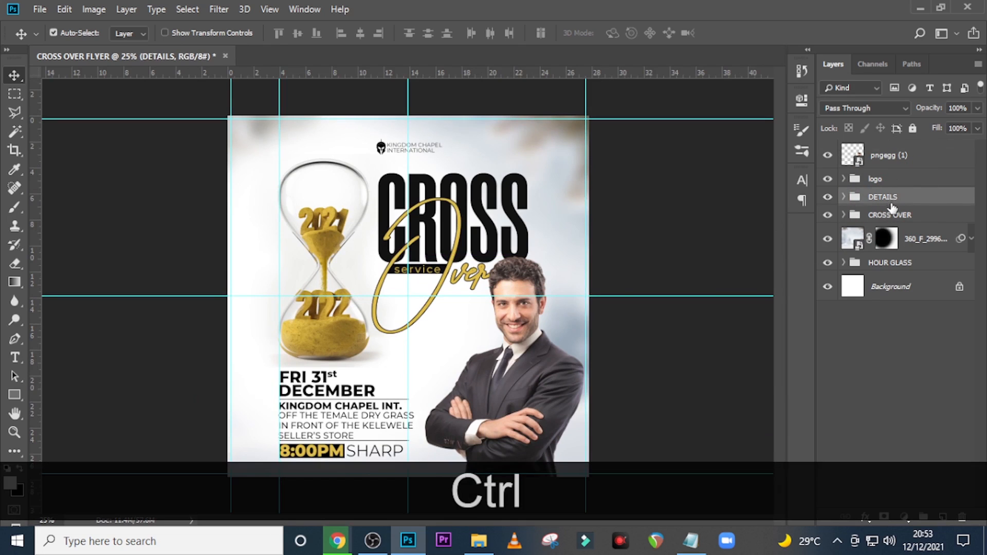
{"action": "left_click", "coordinate": [880, 271], "text": "ctrl"}
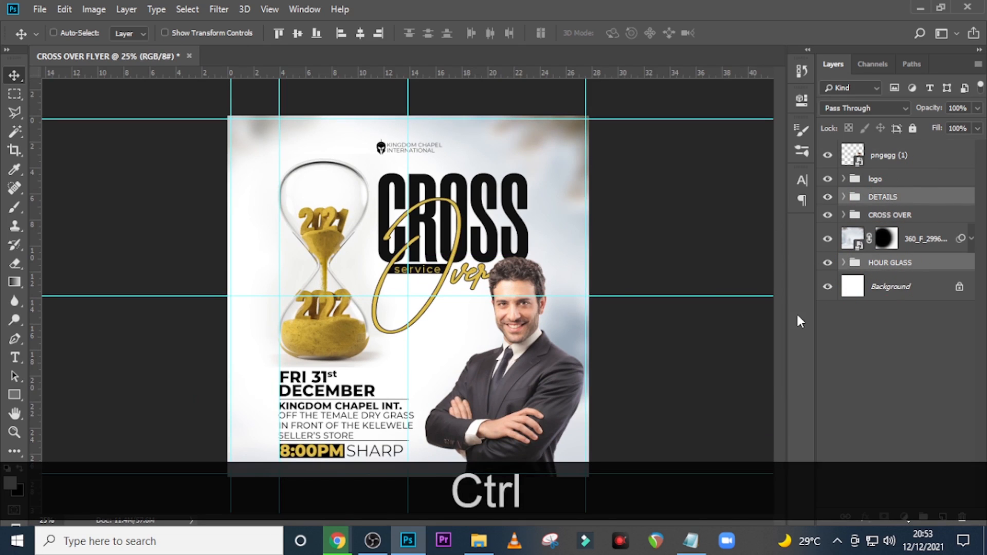
{"action": "key", "text": "shift+Right"}
{"action": "key", "text": "shift+Right"}
{"action": "key", "text": "shift+Right"}
{"action": "key", "text": "shift+Right"}
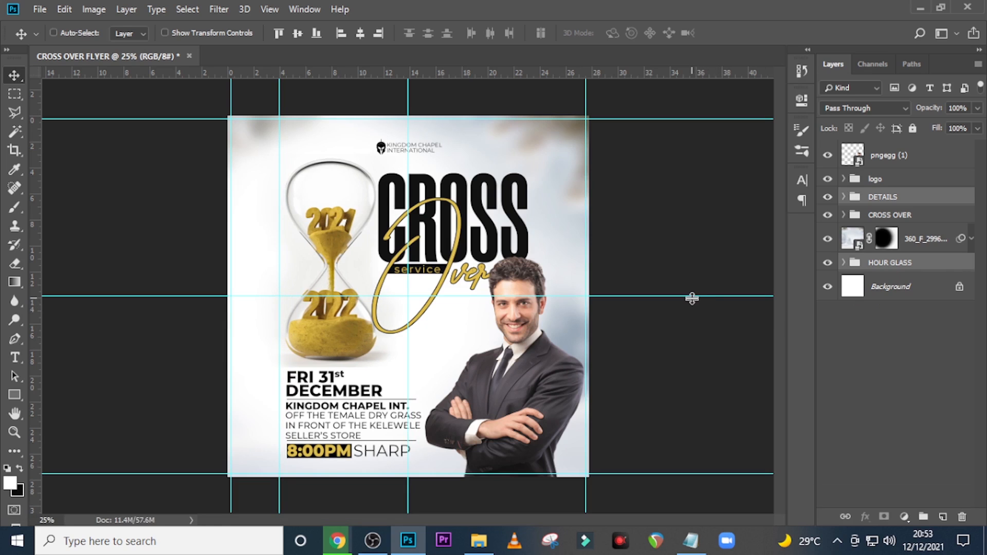
{"action": "key", "text": "ctrl+h"}
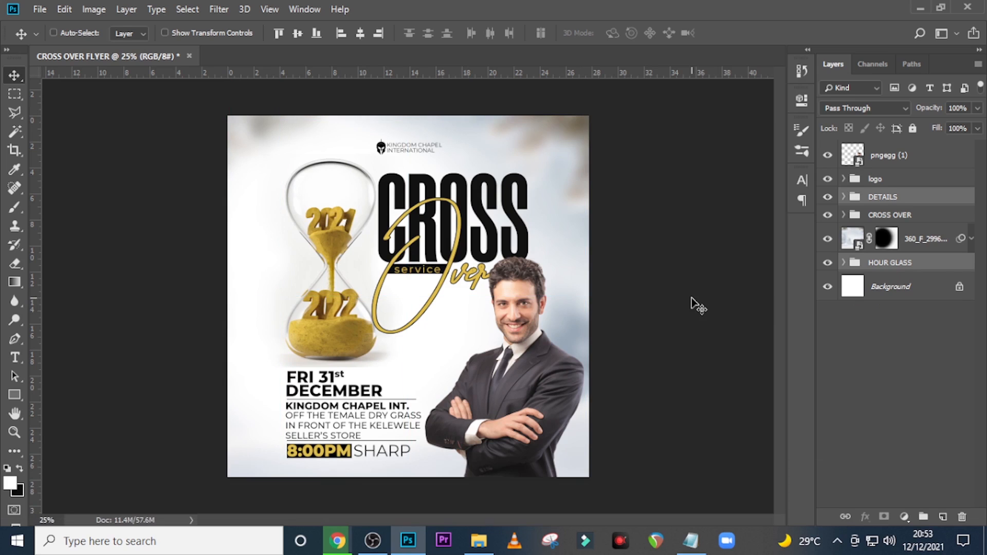
Step: Put the man's photo layer, pngegg (1), into a group of its own named model
{"action": "left_click", "coordinate": [888, 155]}
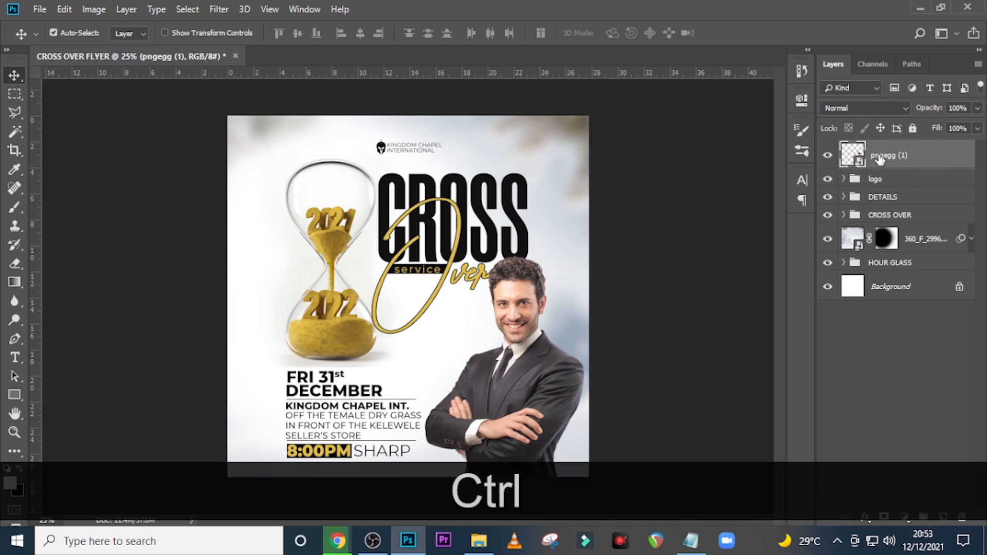
{"action": "key", "text": "ctrl+g"}
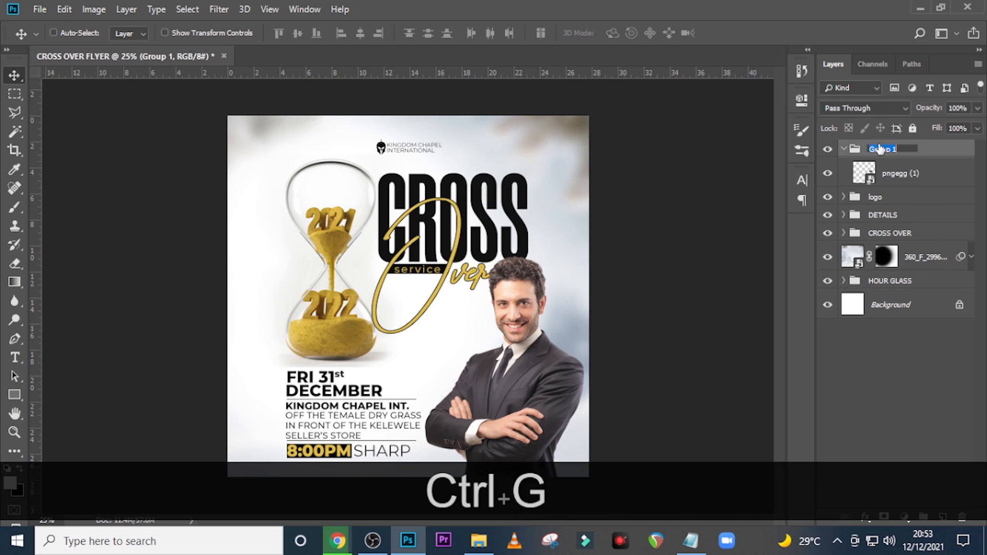
{"action": "type", "text": "model"}
{"action": "key", "text": "Return"}
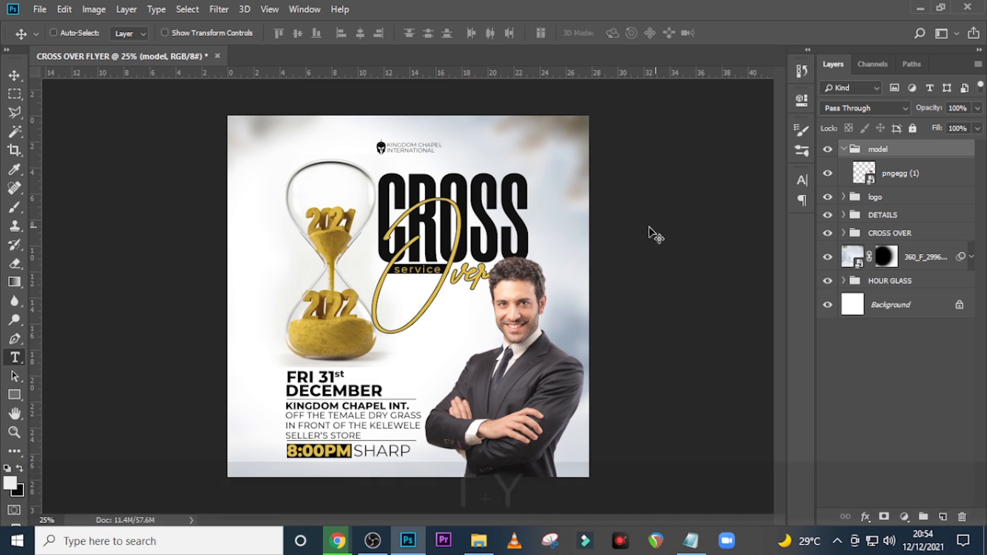
Step: Add a text line with the FOR MORE INFO contact phone number, copied from the 68A.txt notes
{"action": "key", "text": "t"}
{"action": "left_click", "coordinate": [259, 245]}
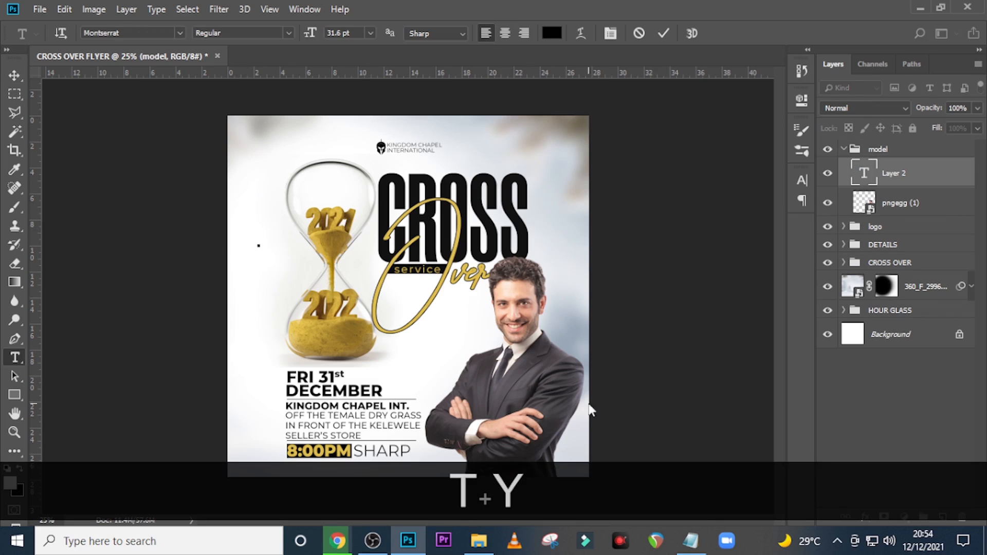
{"action": "left_click", "coordinate": [691, 540]}
{"action": "left_click_drag", "start_coordinate": [727, 380], "coordinate": [490, 380]}
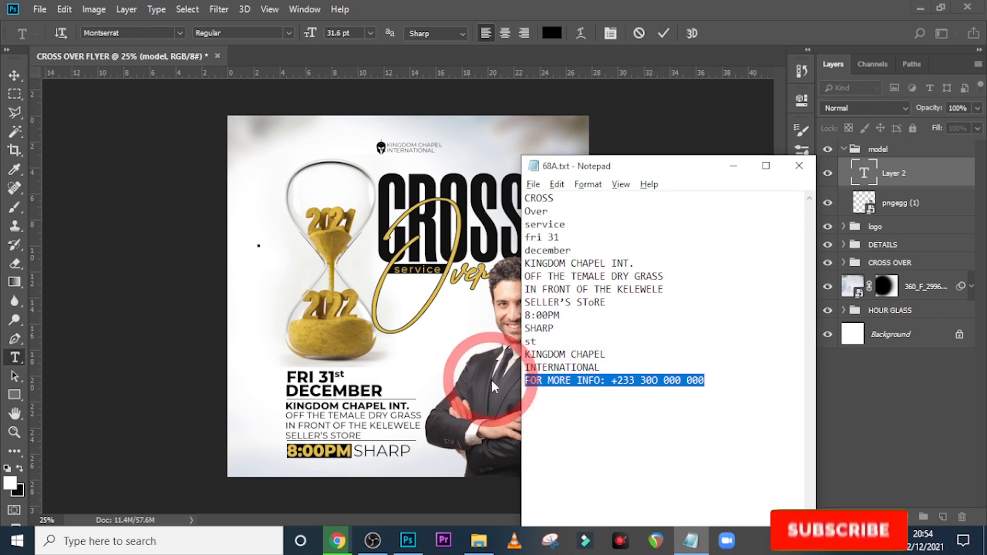
{"action": "key", "text": "ctrl+c"}
{"action": "left_click", "coordinate": [593, 3]}
{"action": "key", "text": "ctrl+v"}
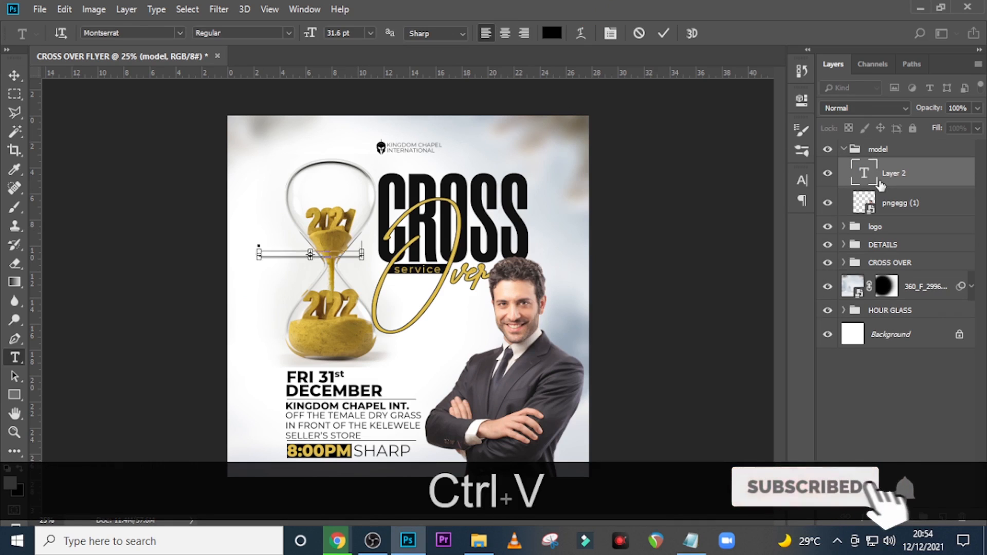
{"action": "left_click", "coordinate": [905, 174]}
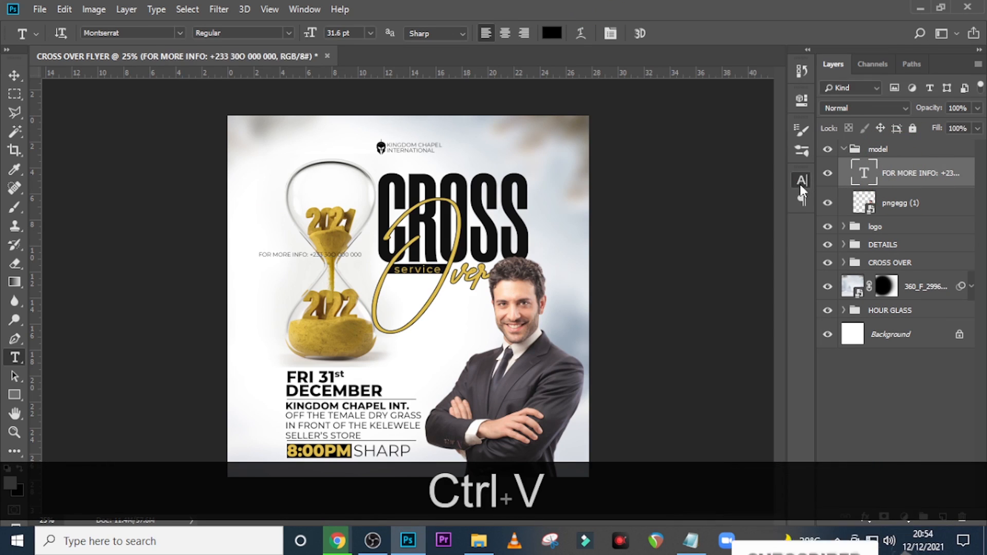
Step: Change the FOR MORE INFO line's font to Trajan Pro Regular
{"action": "left_click", "coordinate": [802, 180]}
{"action": "left_click", "coordinate": [714, 198]}
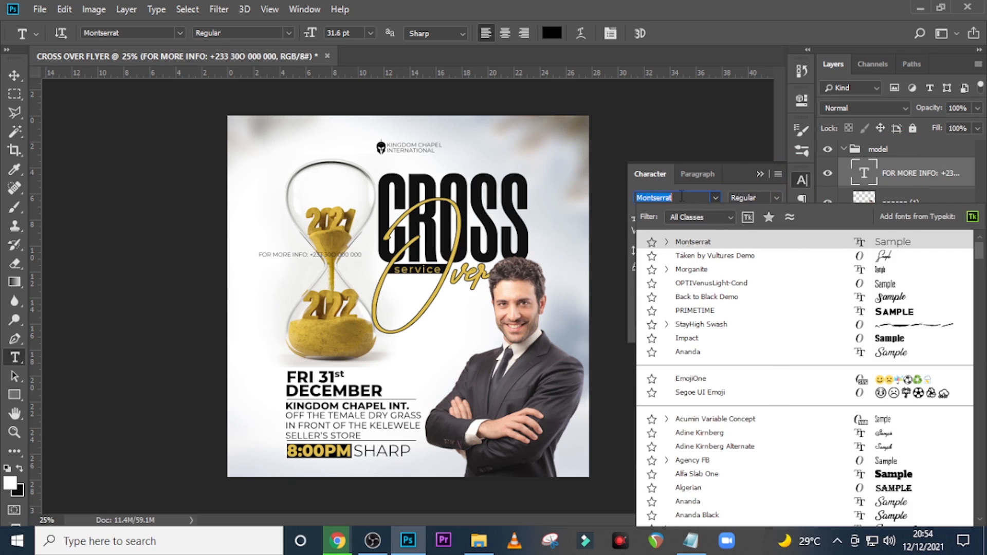
{"action": "type", "text": "traj"}
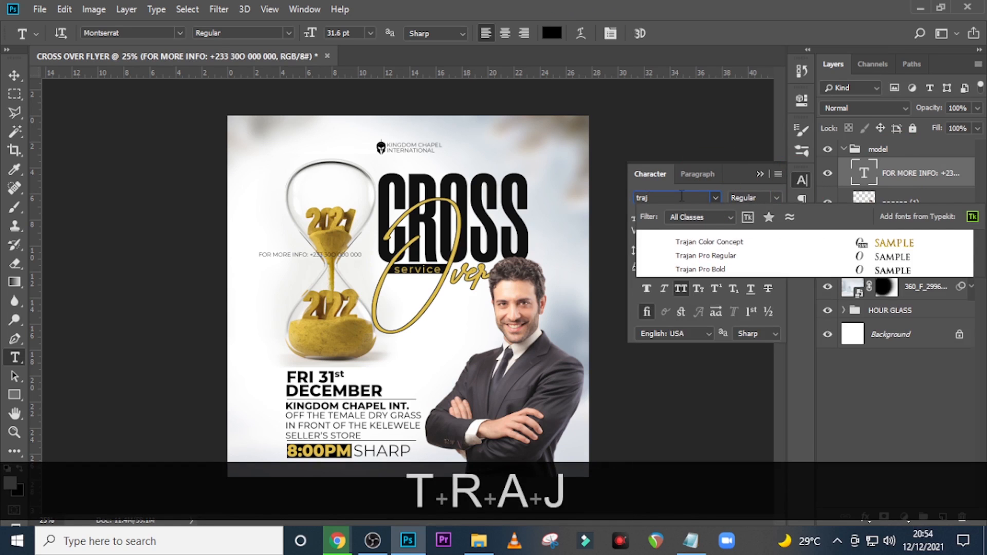
{"action": "left_click", "coordinate": [708, 256]}
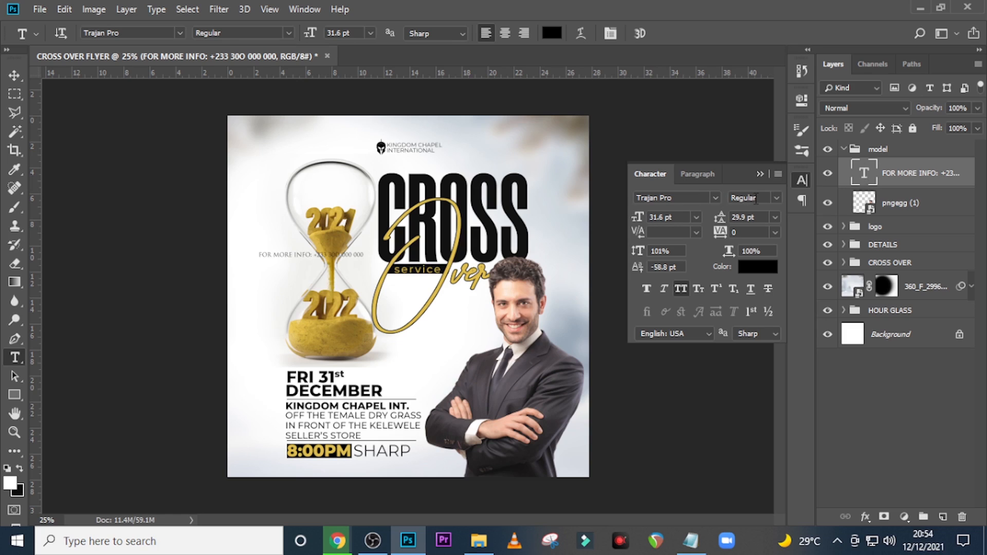
Step: Set the FOR MORE INFO line's font size to 34 pt and its tracking to 740
{"action": "left_click", "coordinate": [666, 217]}
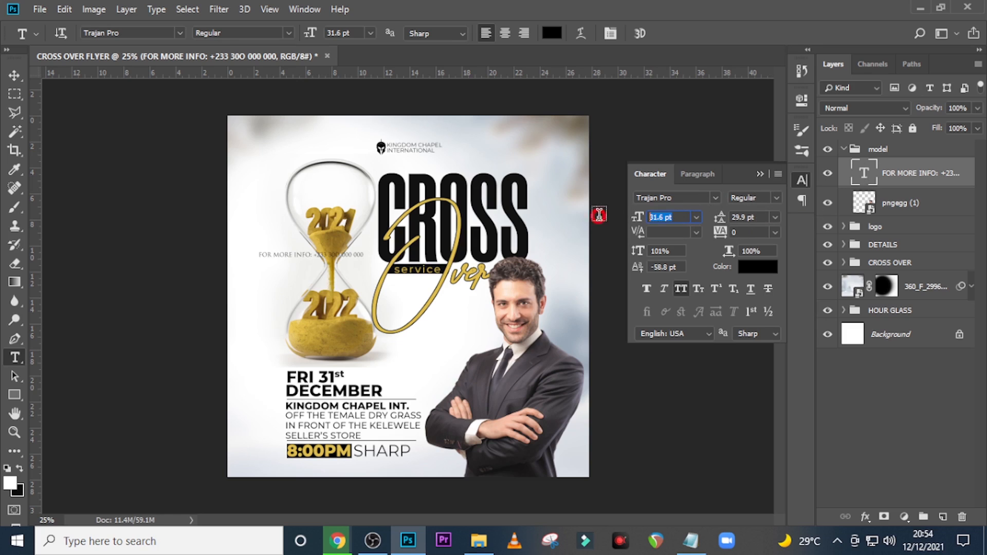
{"action": "type", "text": "34"}
{"action": "key", "text": "Return"}
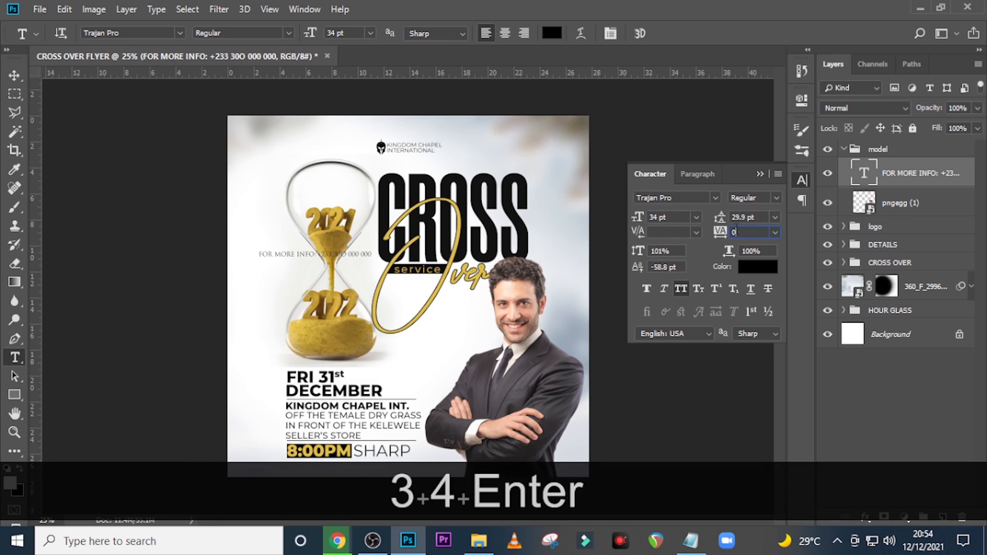
{"action": "left_click_drag", "start_coordinate": [736, 231], "coordinate": [719, 232]}
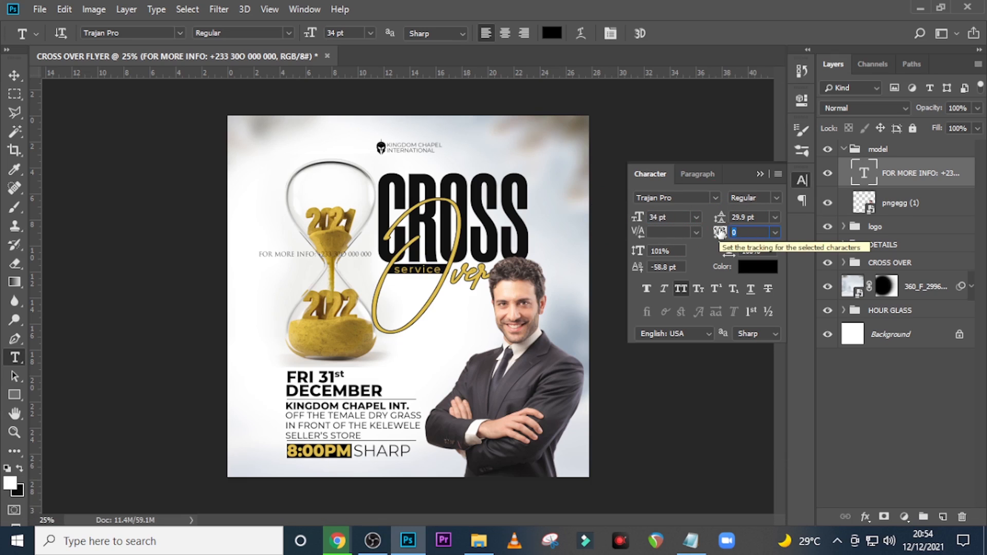
{"action": "type", "text": "740"}
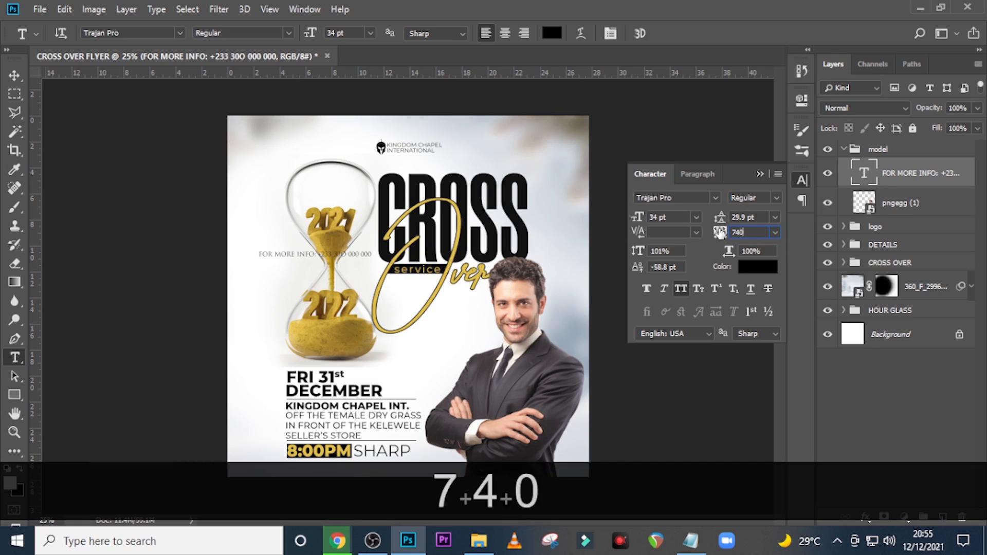
{"action": "key", "text": "Return"}
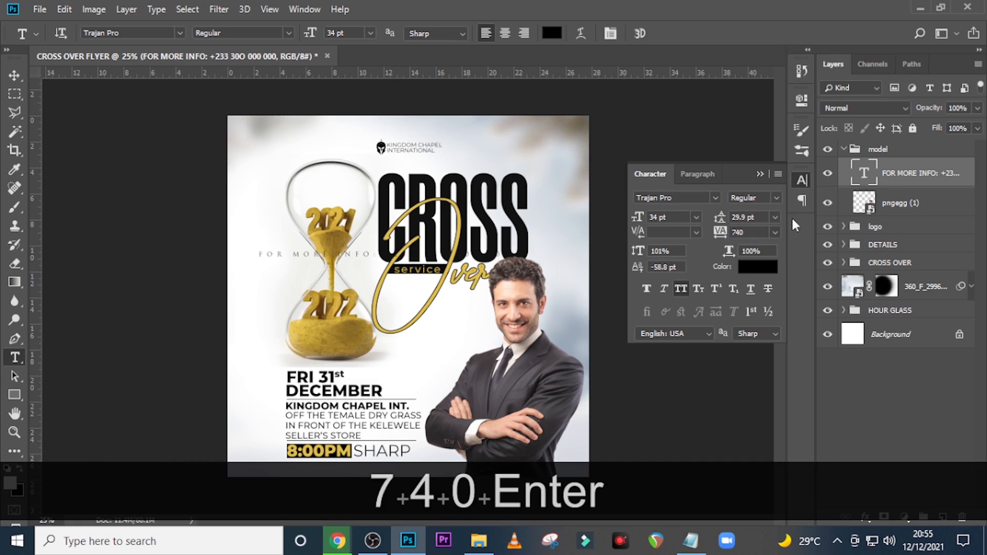
{"action": "left_click", "coordinate": [760, 174]}
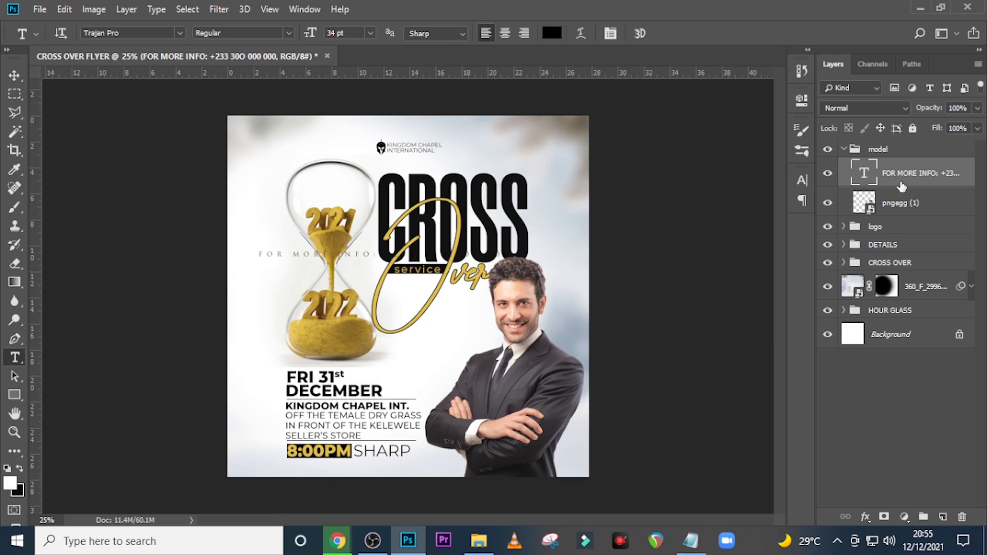
Step: Rotate the FOR MORE INFO line 90° counter-clockwise and place it vertically along the flyer's left edge
{"action": "key", "text": "ctrl+t"}
{"action": "right_click", "coordinate": [325, 172]}
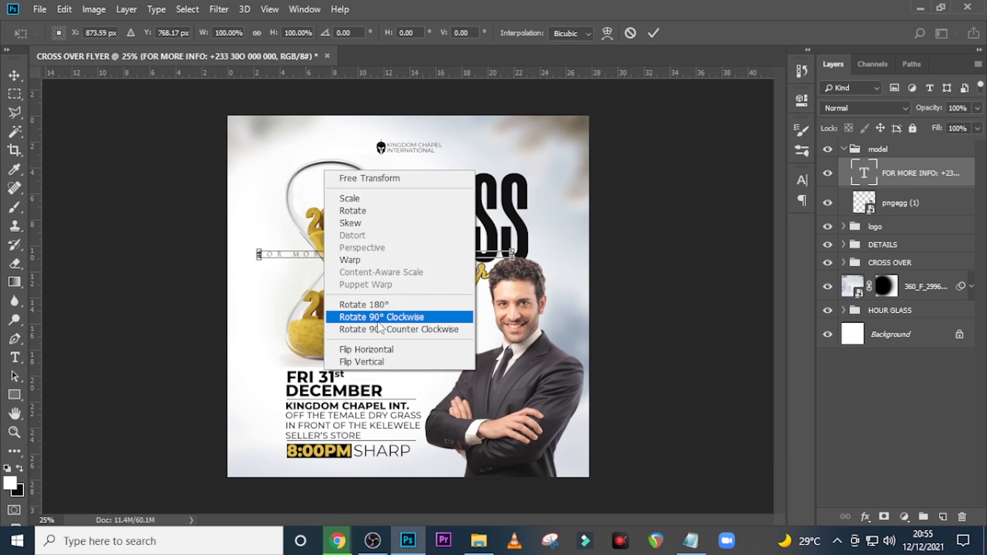
{"action": "left_click", "coordinate": [381, 330]}
{"action": "key", "text": "Return"}
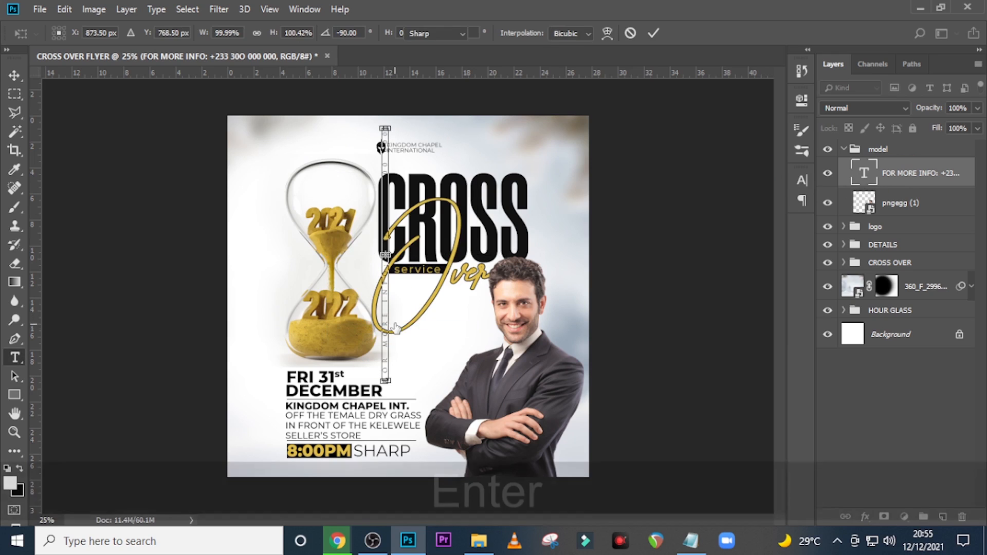
{"action": "key", "text": "v"}
{"action": "left_click_drag", "start_coordinate": [399, 274], "coordinate": [251, 321]}
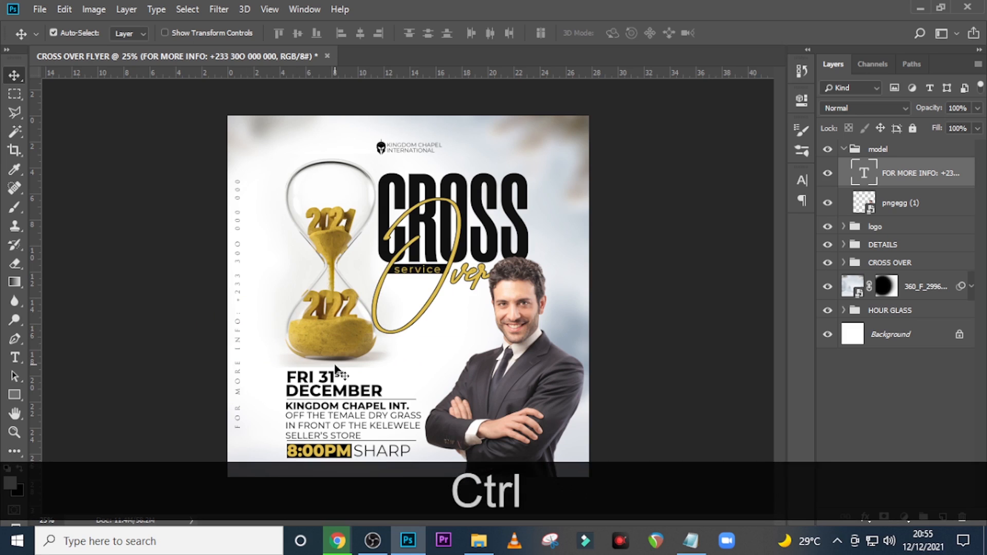
Step: Show the guides and raise the vertical FOR MORE INFO line until its midpoint sits on the middle horizontal guide
{"action": "key", "text": "ctrl+h"}
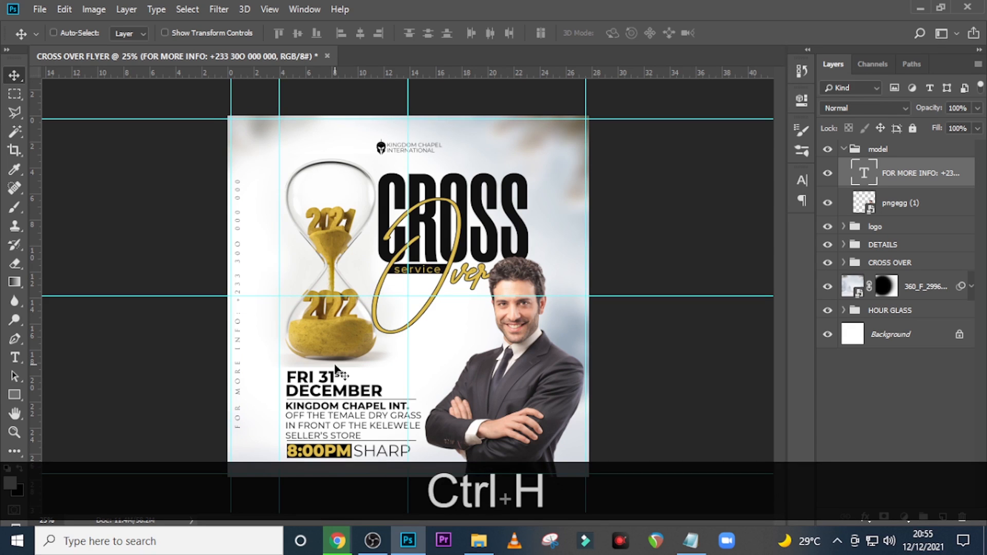
{"action": "key", "text": "ctrl+t"}
{"action": "key", "text": "Up"}
{"action": "key", "text": "Up"}
{"action": "key", "text": "Up"}
{"action": "key", "text": "Up"}
{"action": "key", "text": "Up"}
{"action": "key", "text": "Up"}
{"action": "key", "text": "Up"}
{"action": "key", "text": "Up"}
{"action": "key", "text": "Up"}
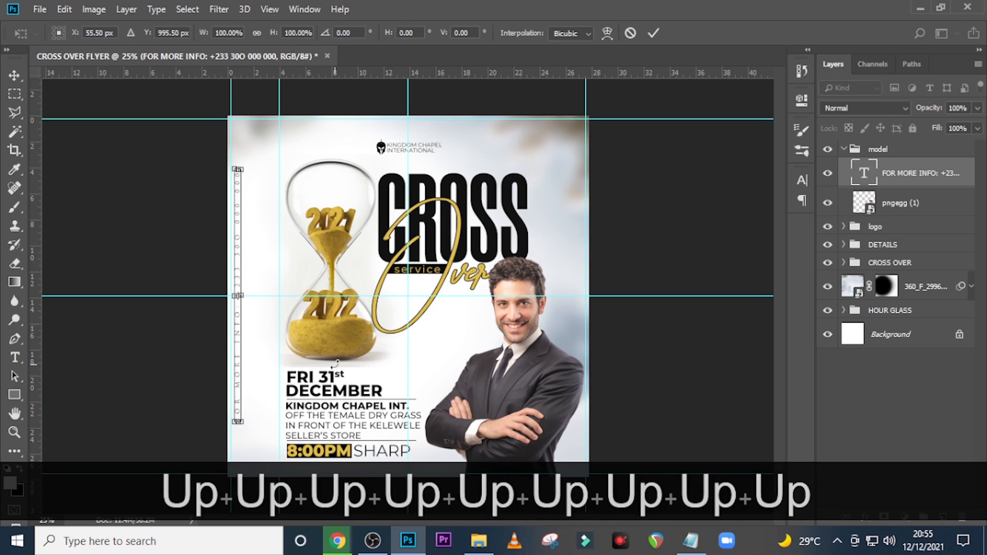
{"action": "key", "text": "Return"}
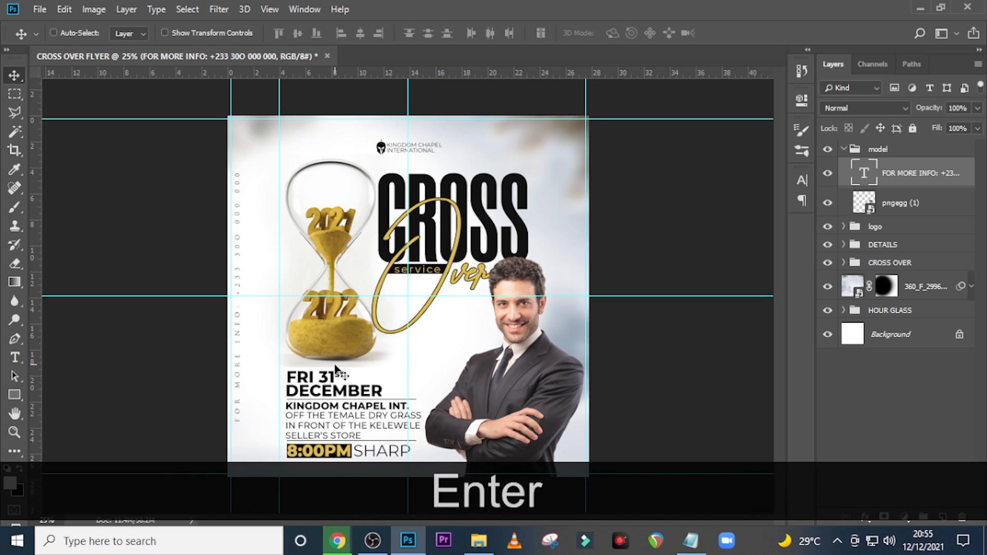
Step: Move the FOR MORE INFO text layer out of the model group to the top of the layer stack and collapse the group
{"action": "left_click", "coordinate": [914, 174]}
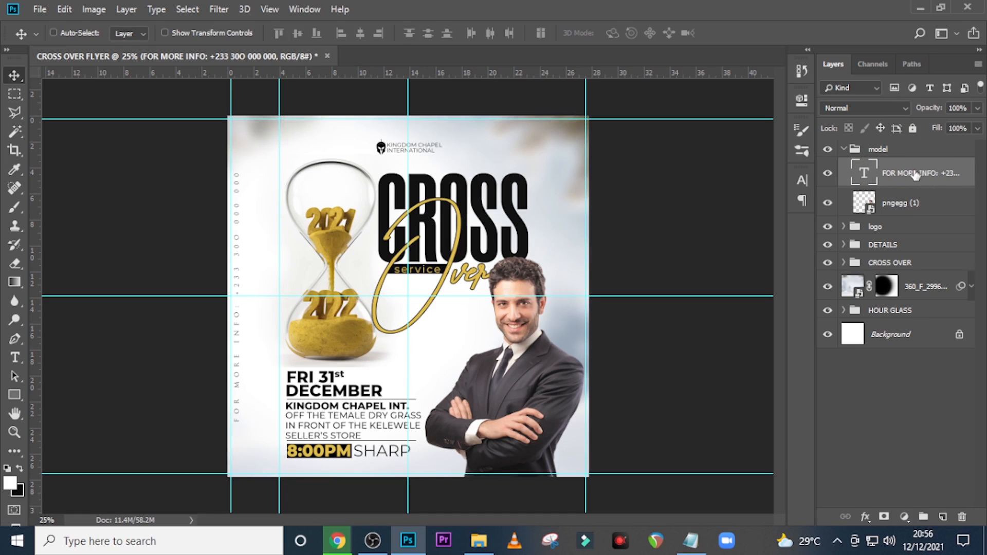
{"action": "left_click_drag", "start_coordinate": [914, 174], "coordinate": [874, 146]}
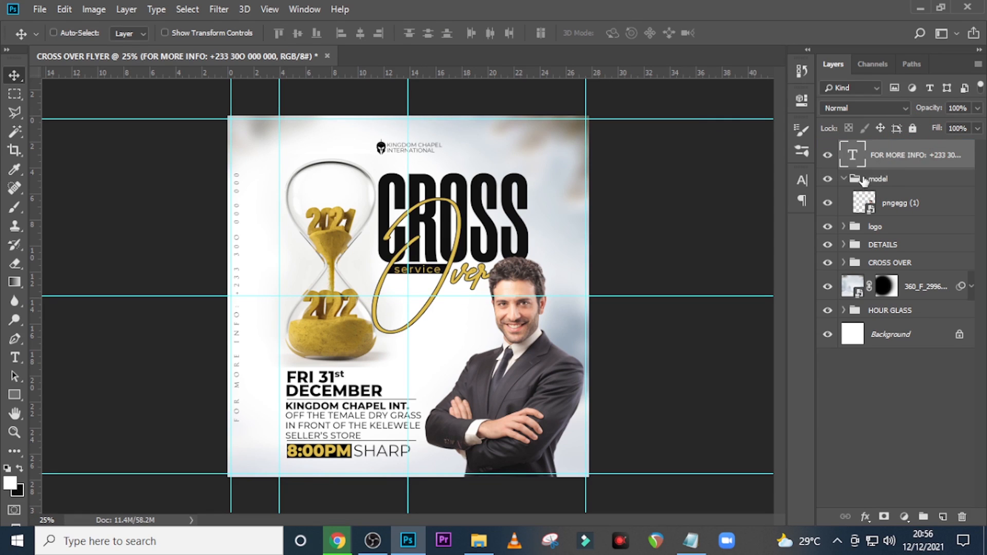
{"action": "left_click", "coordinate": [844, 179]}
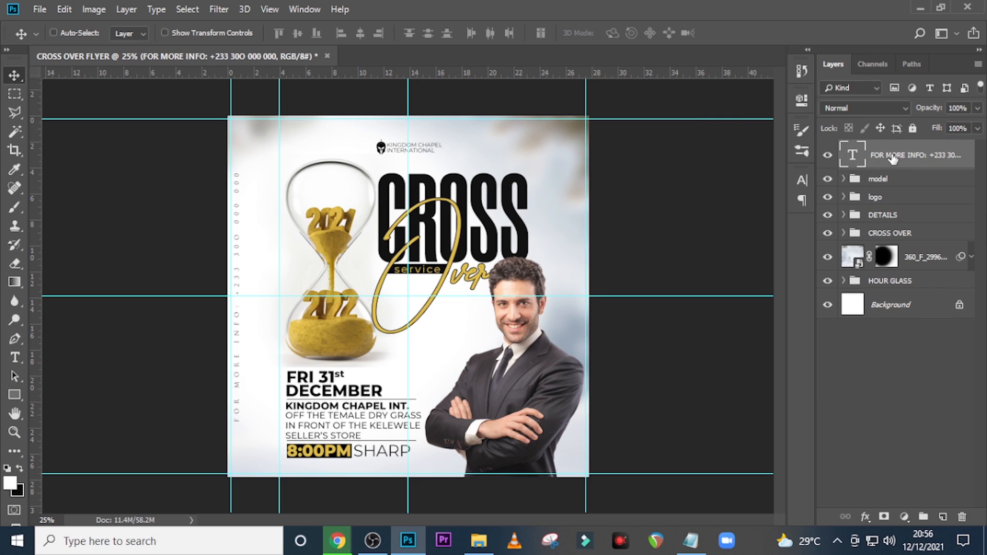
Step: Show the FOR MORE INFO layer's properties and set the foreground colour to black (000000)
{"action": "left_click", "coordinate": [802, 100]}
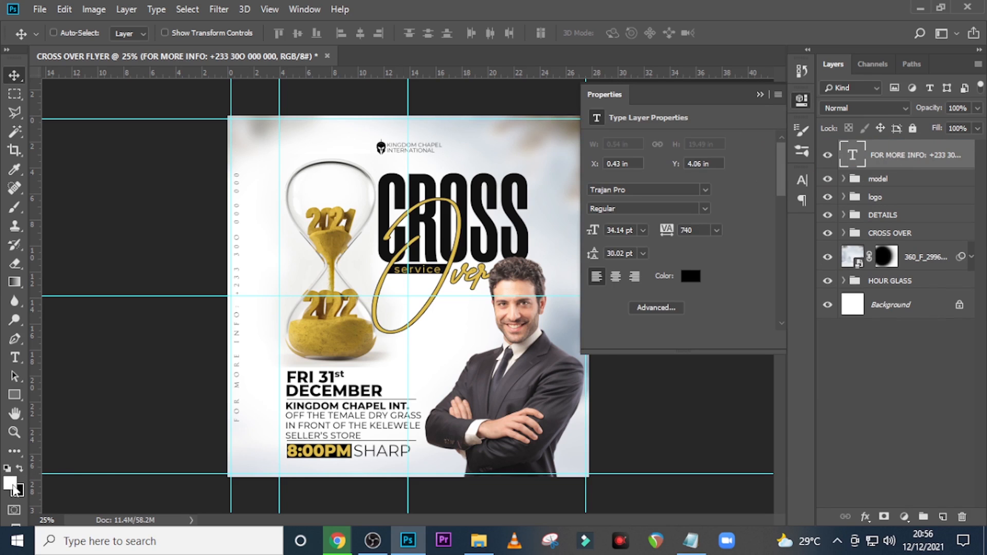
{"action": "left_click", "coordinate": [10, 482]}
{"action": "left_click", "coordinate": [605, 401]}
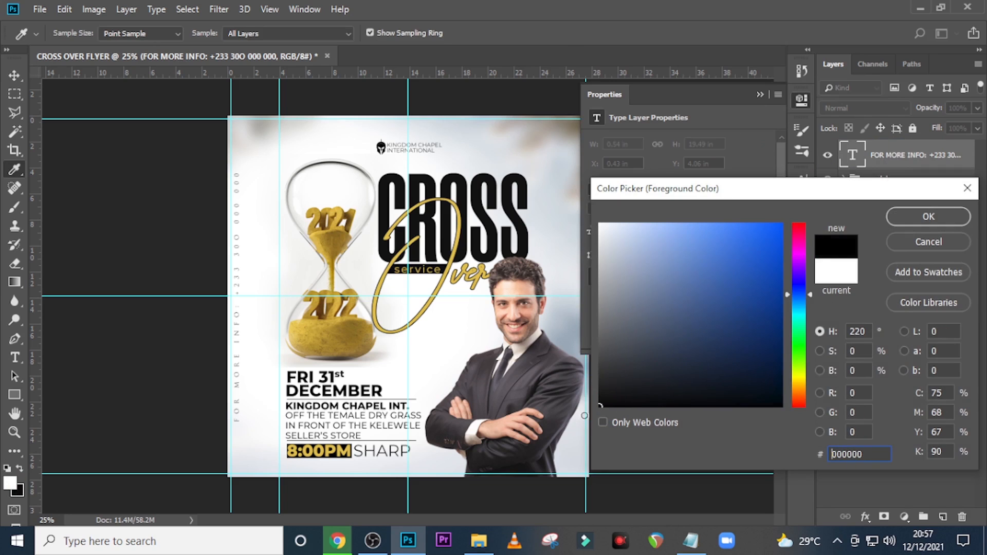
{"action": "left_click", "coordinate": [929, 220]}
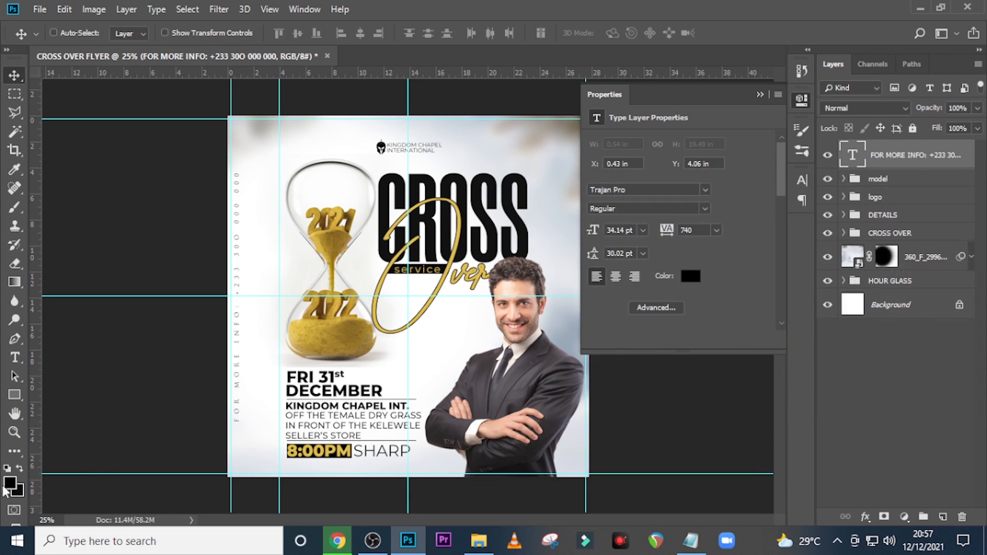
Step: Add a Gradient Map adjustment layer above all layers using the Transparent Stripes preset and set its blend mode to Soft Light
{"action": "left_click", "coordinate": [905, 517]}
{"action": "left_click", "coordinate": [908, 502]}
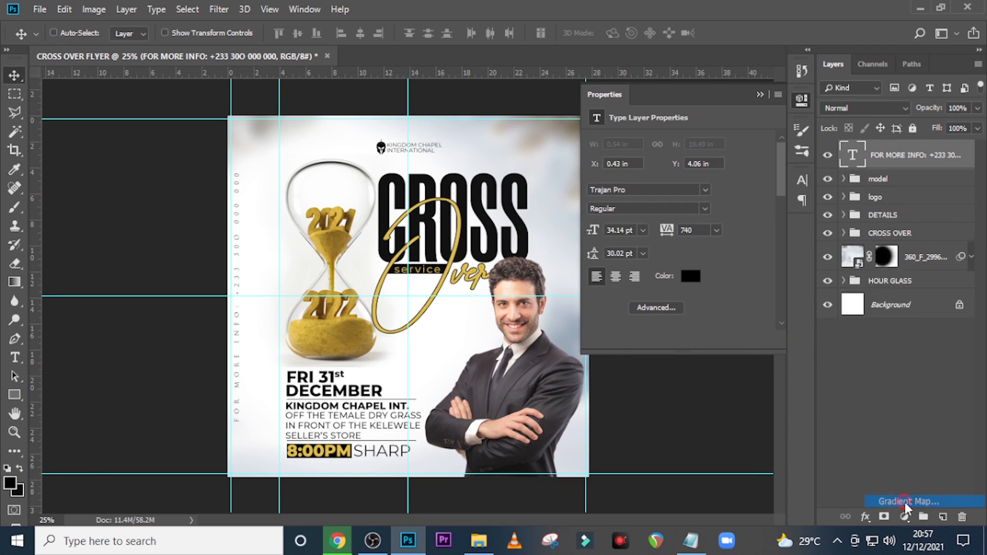
{"action": "left_click", "coordinate": [679, 150]}
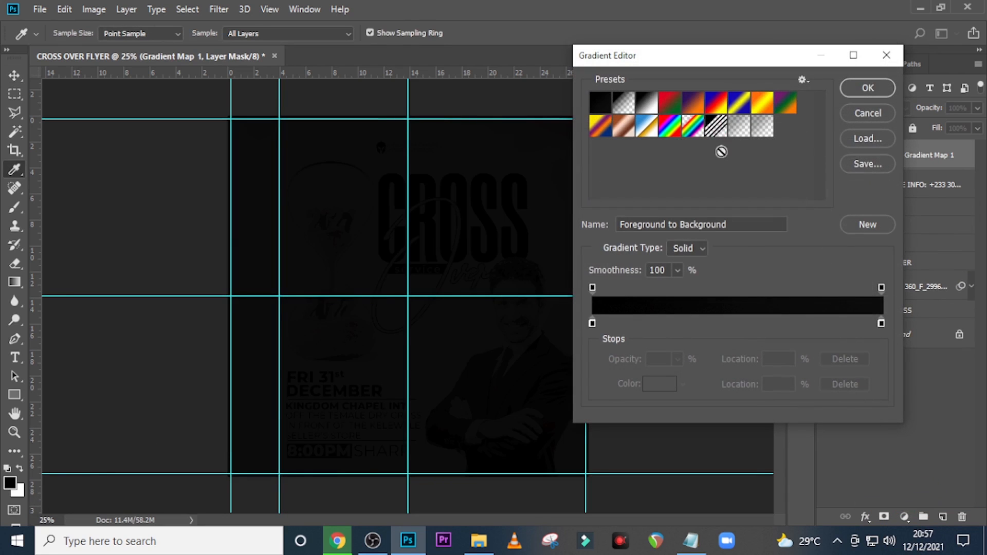
{"action": "left_click", "coordinate": [720, 127]}
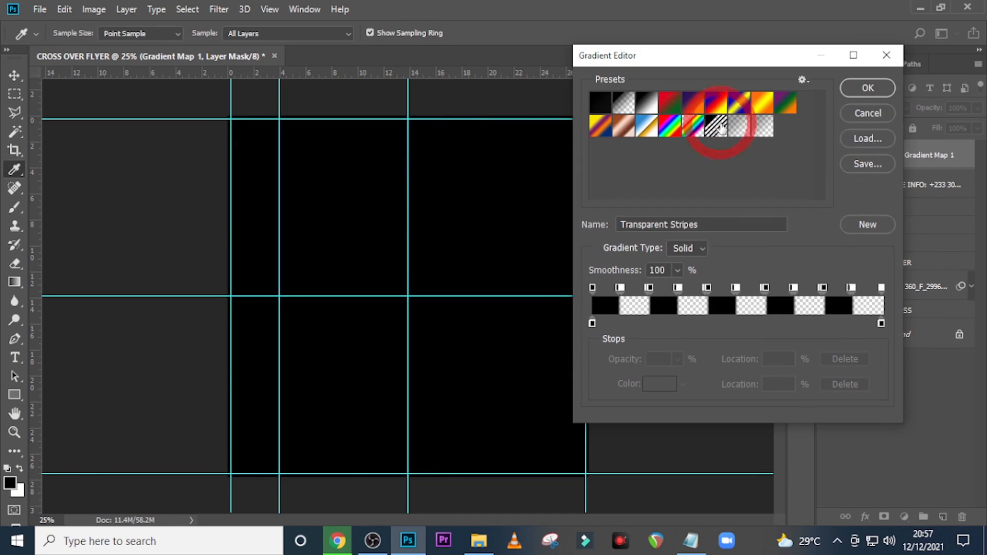
{"action": "left_click", "coordinate": [854, 89]}
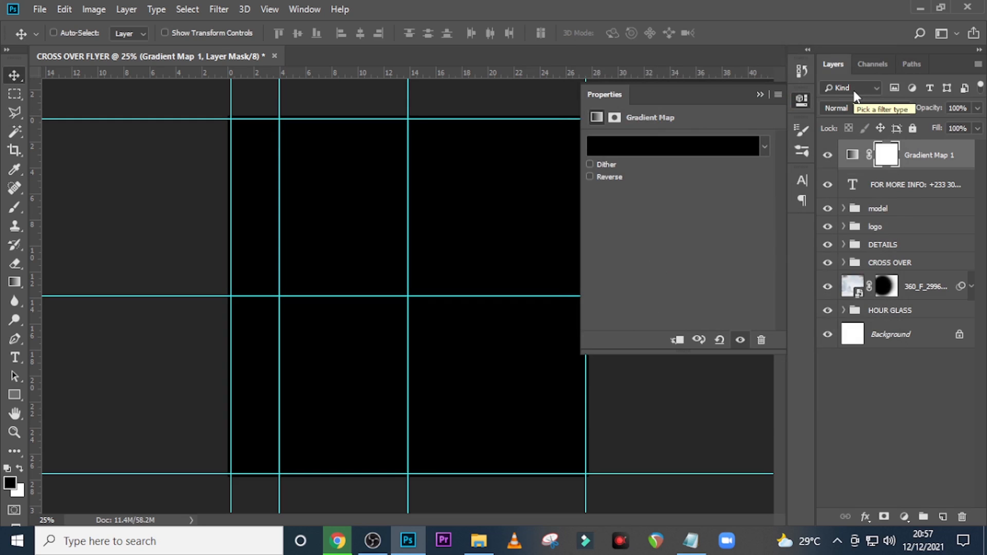
{"action": "left_click", "coordinate": [864, 108]}
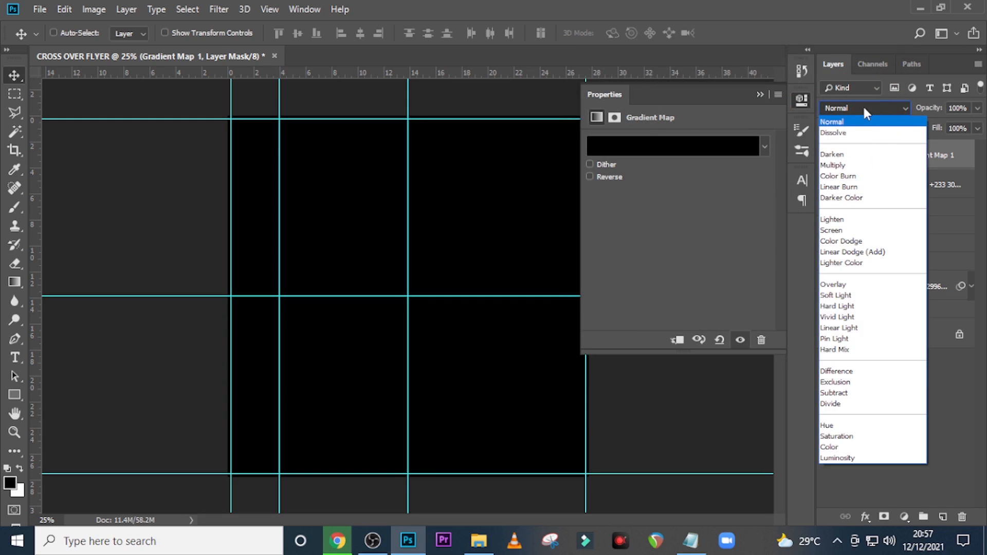
{"action": "left_click", "coordinate": [837, 295]}
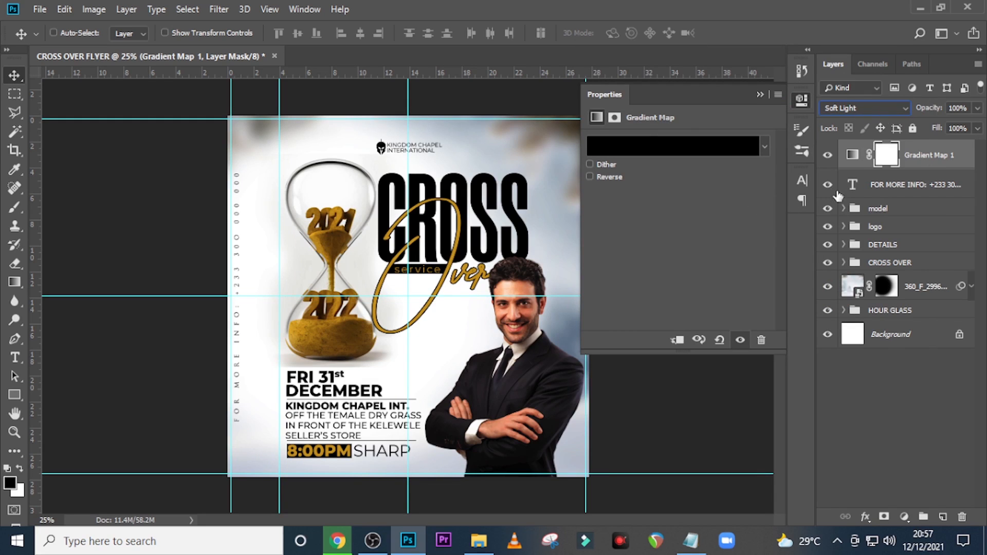
Step: Compare the flyer with and without the Gradient Map layer, and clear the canvas view of the layer properties and guides
{"action": "left_click", "coordinate": [827, 155]}
{"action": "left_click", "coordinate": [828, 155]}
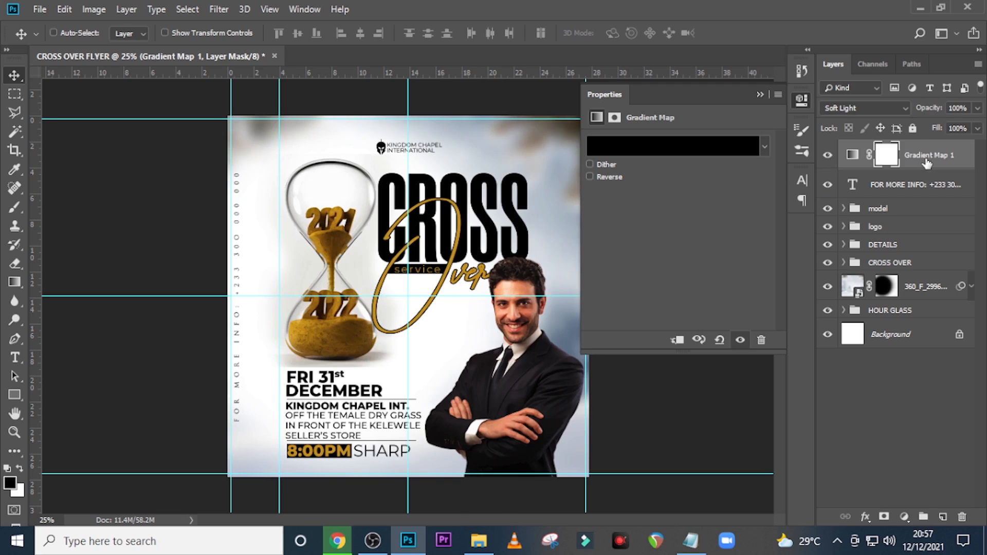
{"action": "left_click", "coordinate": [759, 95]}
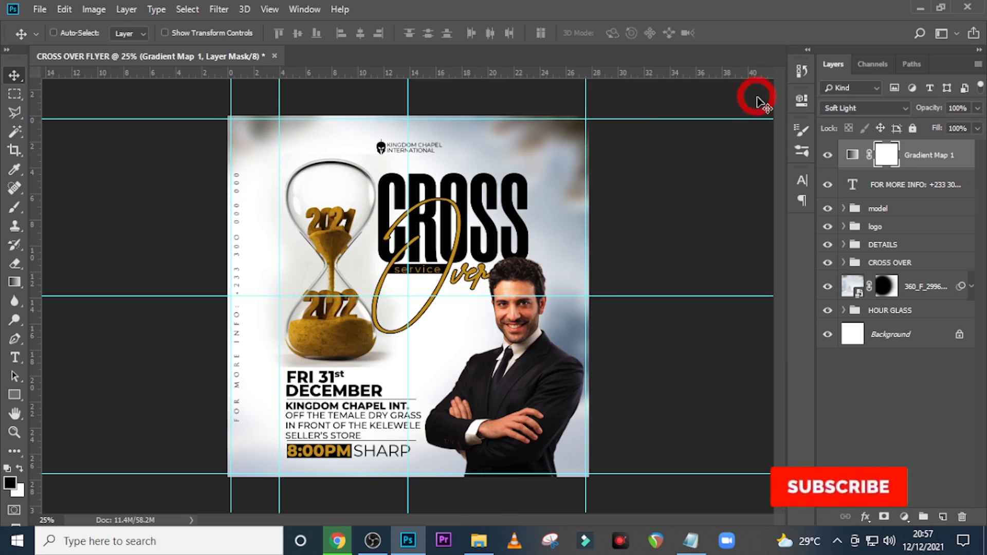
{"action": "key", "text": "ctrl+h"}
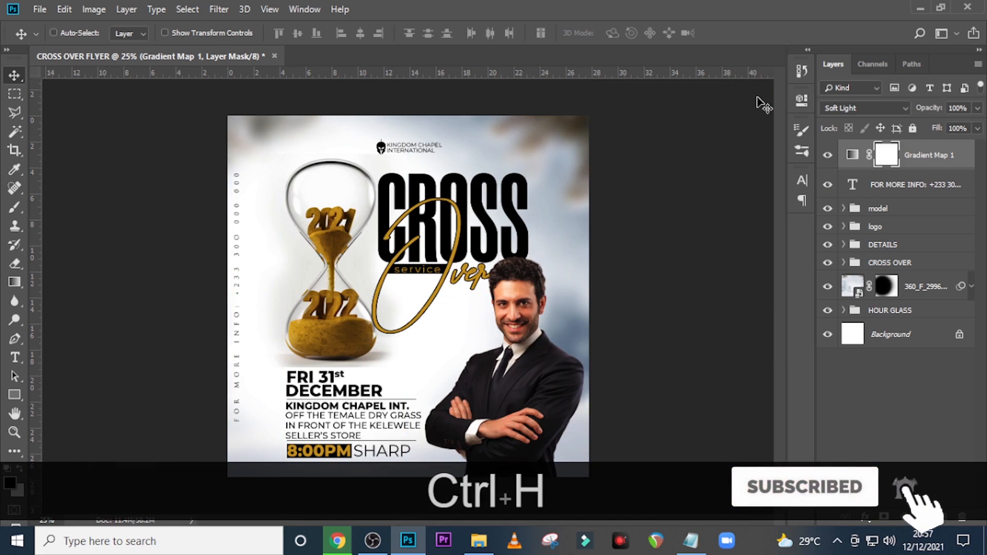